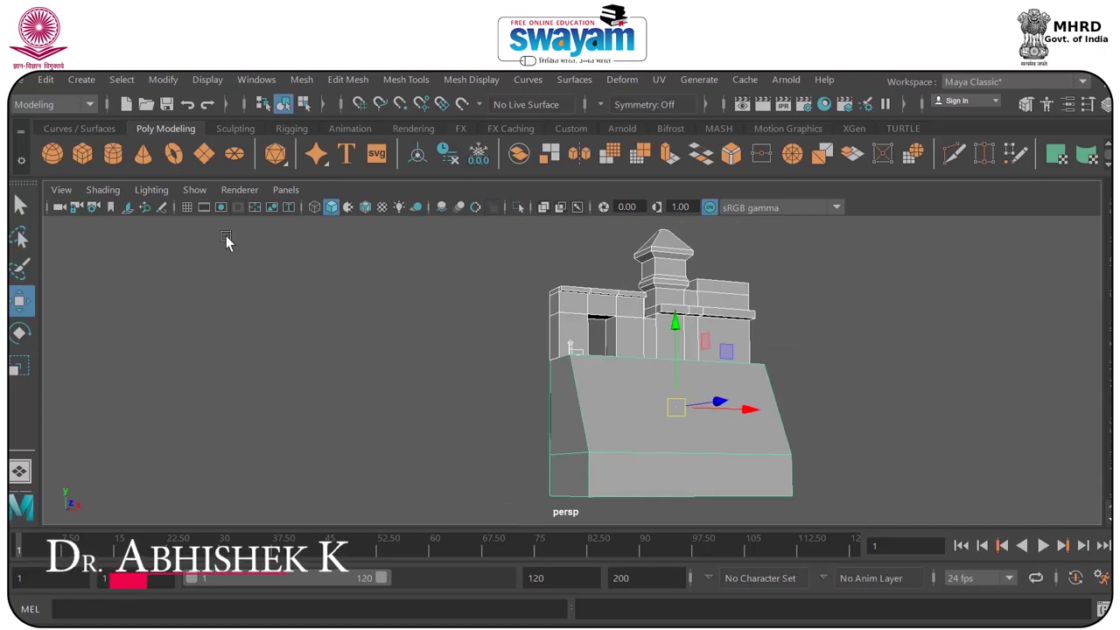
# Show the viewport grid and raise the whole selected building model vertically.
pyautogui.click(184, 208)
pyautogui.moveTo(675, 329); pyautogui.dragTo(671, 212)
pyautogui.keyDown('alt'); pyautogui.moveTo(706, 298); pyautogui.dragTo(766, 307); pyautogui.keyUp('alt')
pyautogui.keyDown('alt'); pyautogui.moveTo(767, 308); pyautogui.dragTo(630, 515, button='middle'); pyautogui.keyUp('alt')
pyautogui.click(686, 428)
pyautogui.scroll(3, 570, 367)
pyautogui.keyDown('alt'); pyautogui.moveTo(570, 367); pyautogui.dragTo(534, 387); pyautogui.keyUp('alt')
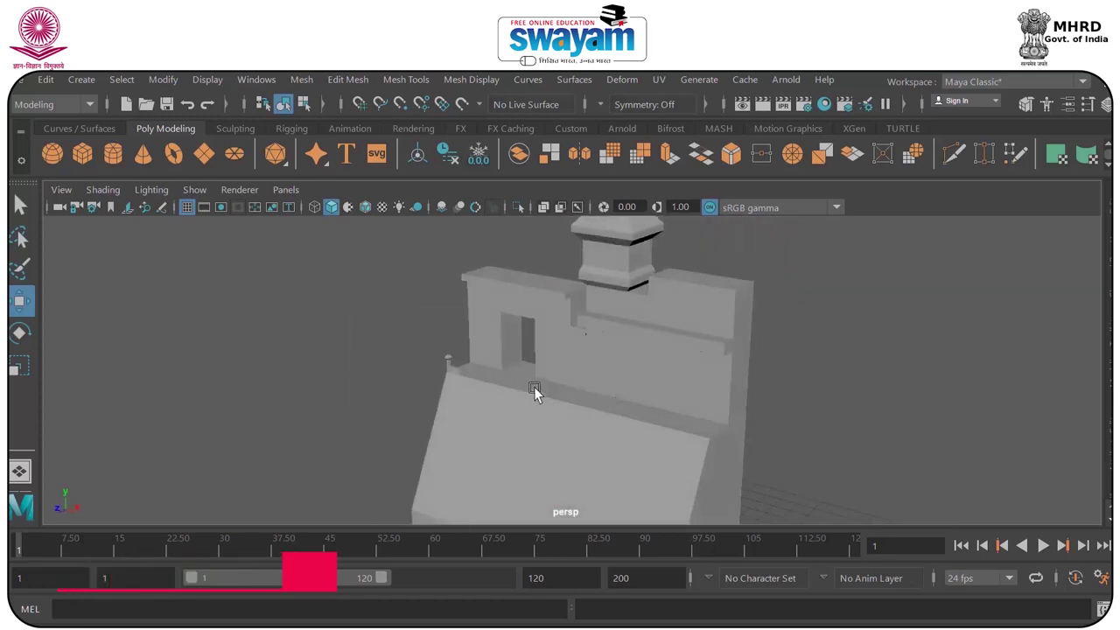
# Select the wall section with the tower and bring up its UV layout in the UV Editor, then minimise the editor.
pyautogui.click(624, 351)
pyautogui.keyDown('alt'); pyautogui.moveTo(624, 371); pyautogui.dragTo(650, 363); pyautogui.keyUp('alt')
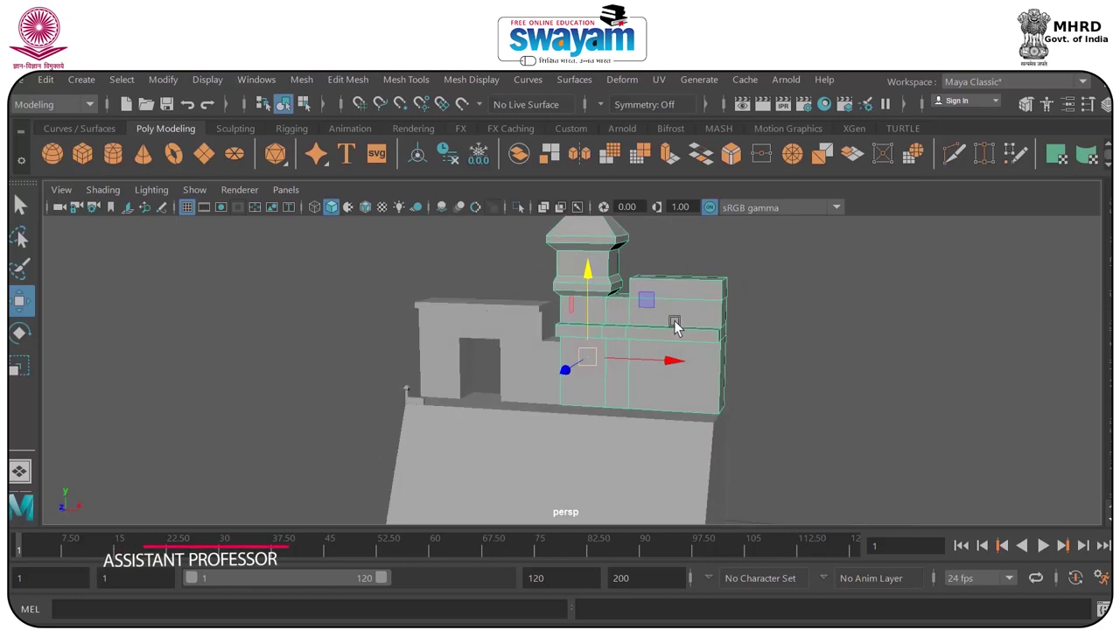
pyautogui.keyDown('alt'); pyautogui.moveTo(675, 323); pyautogui.dragTo(585, 407, button='middle'); pyautogui.keyUp('alt')
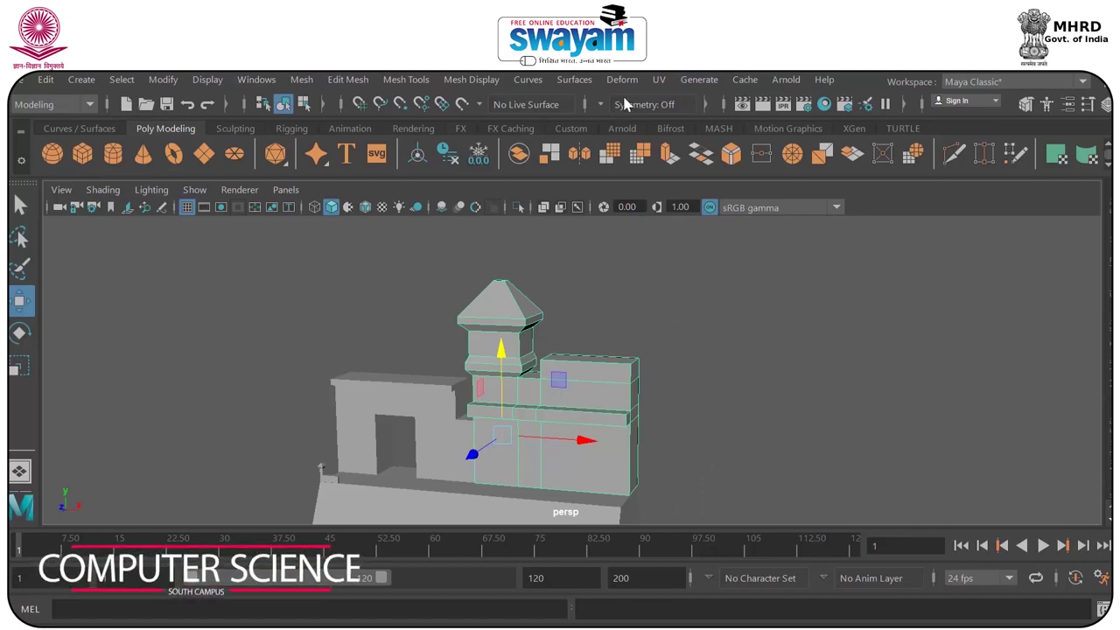
pyautogui.click(658, 79)
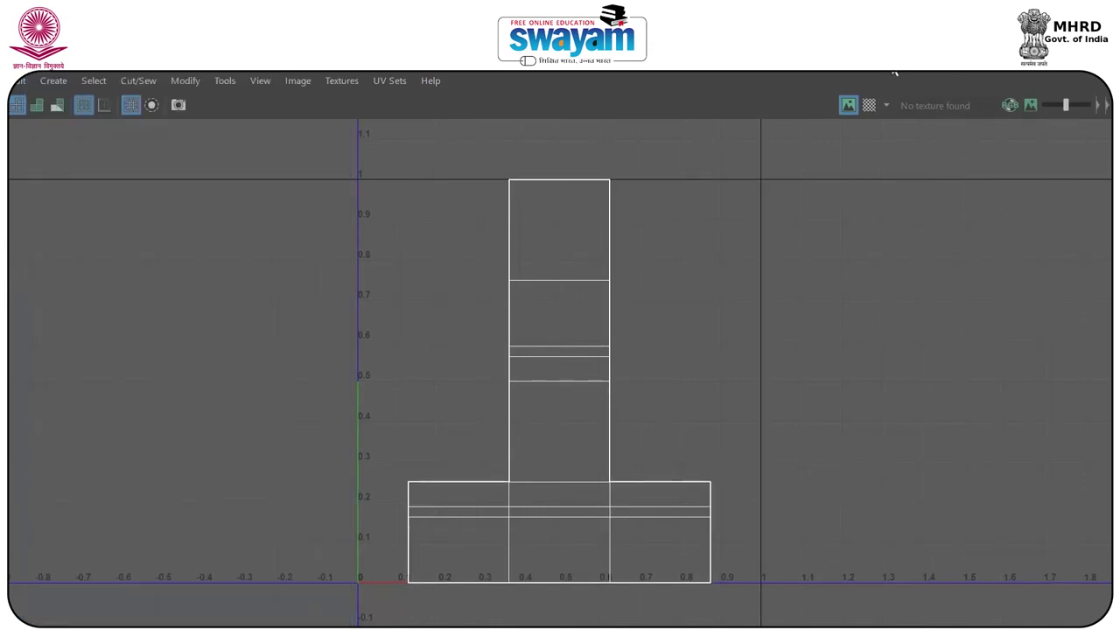
pyautogui.moveTo(891, 63); pyautogui.dragTo(797, 127)
pyautogui.click(965, 126)
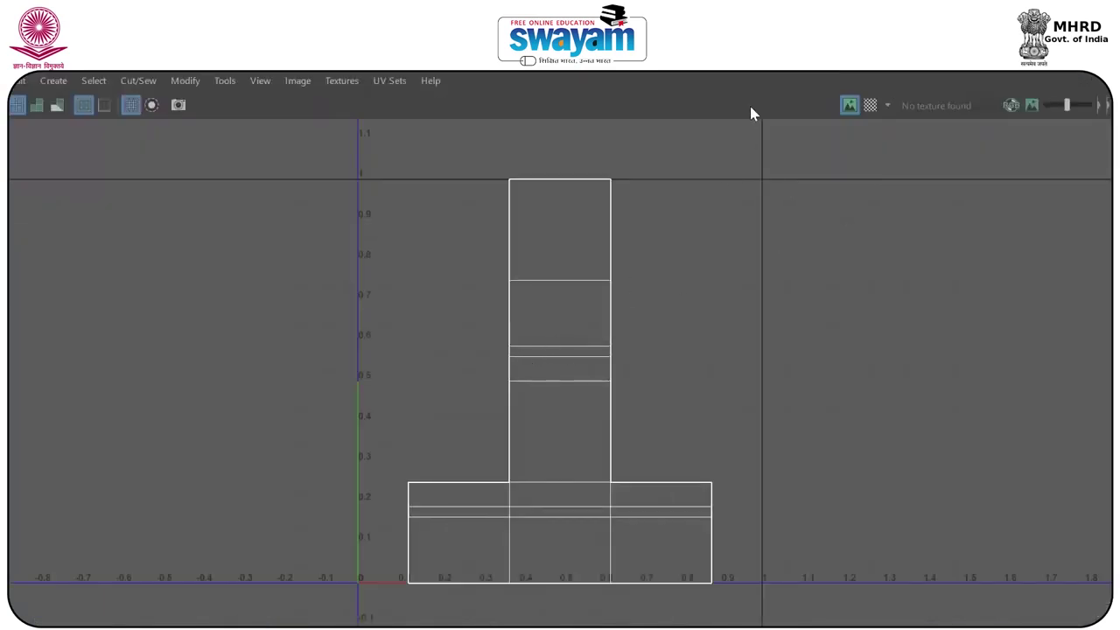
pyautogui.moveTo(724, 102); pyautogui.dragTo(725, 102)
pyautogui.click(982, 103)
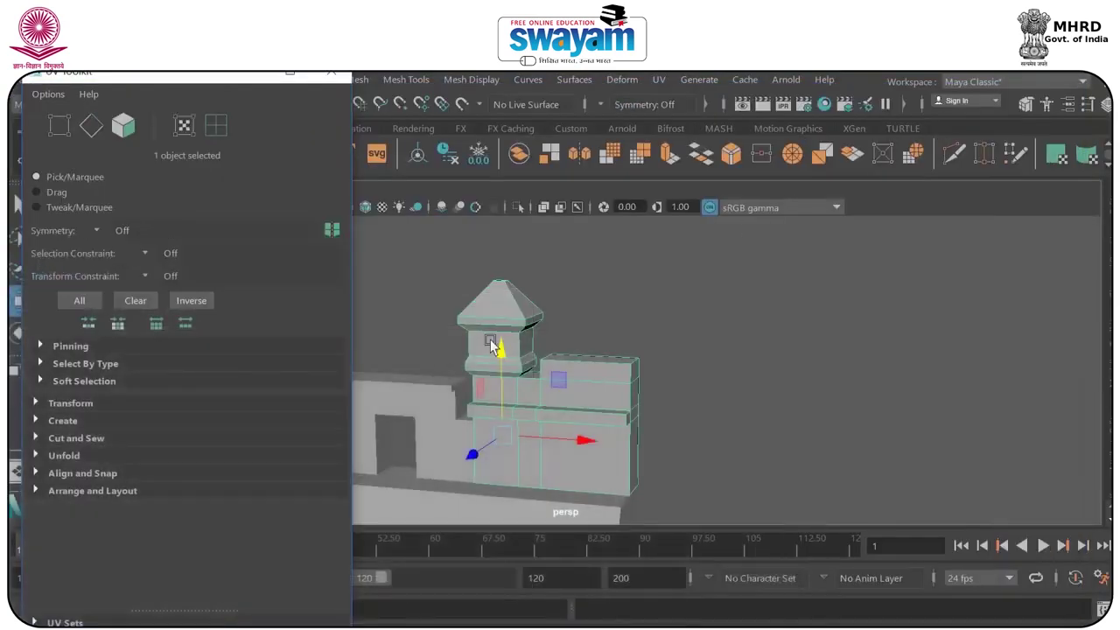
# Examine the tower wall from the front and side, minimise the UV Toolkit, and review the available UV projection and cutting commands.
pyautogui.keyDown('alt'); pyautogui.moveTo(547, 408); pyautogui.dragTo(544, 407); pyautogui.keyUp('alt')
pyautogui.keyDown('alt'); pyautogui.moveTo(544, 407); pyautogui.dragTo(598, 368, button='middle'); pyautogui.keyUp('alt')
pyautogui.scroll(3, 597, 370)
pyautogui.keyDown('alt'); pyautogui.moveTo(591, 388); pyautogui.dragTo(621, 392); pyautogui.keyUp('alt')
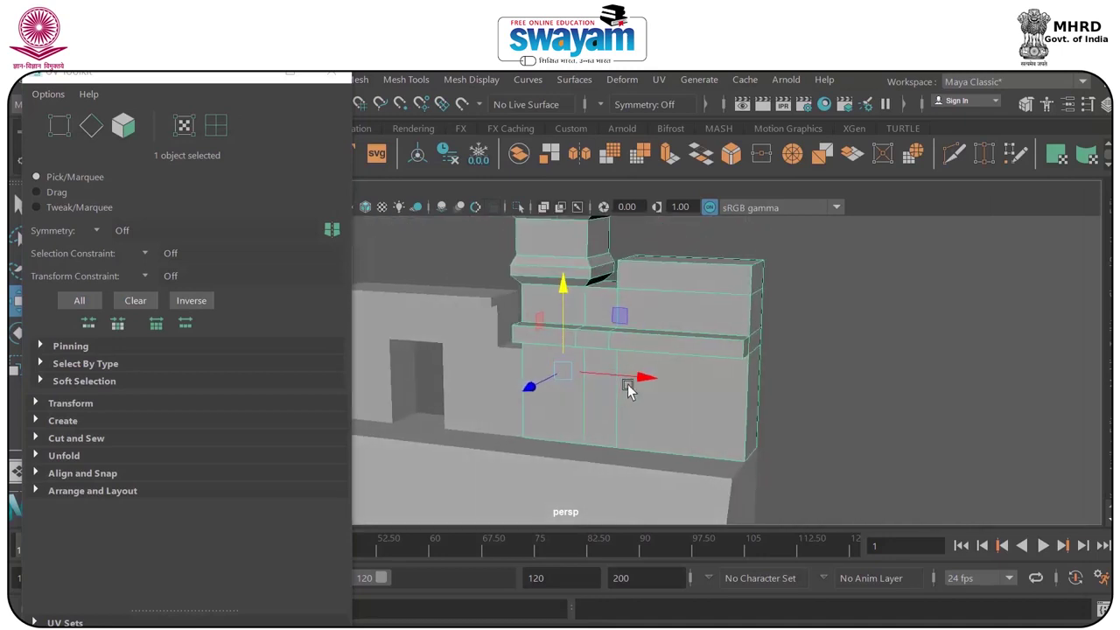
pyautogui.keyDown('alt'); pyautogui.moveTo(621, 393); pyautogui.dragTo(567, 403, button='middle'); pyautogui.keyUp('alt')
pyautogui.keyDown('alt'); pyautogui.moveTo(568, 407); pyautogui.dragTo(644, 397); pyautogui.keyUp('alt')
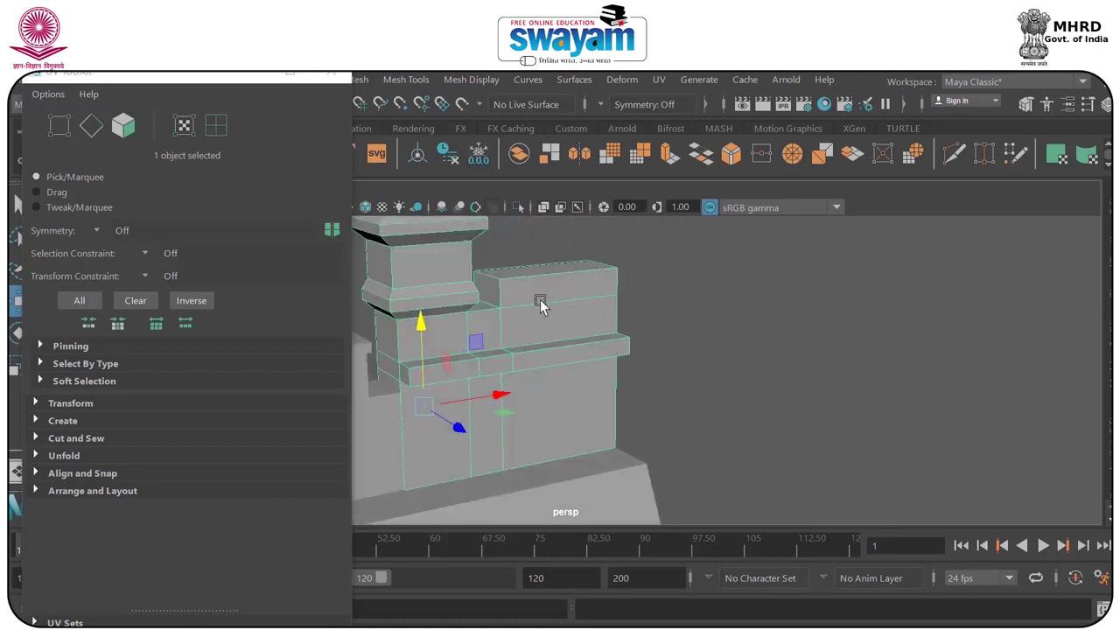
pyautogui.click(257, 77)
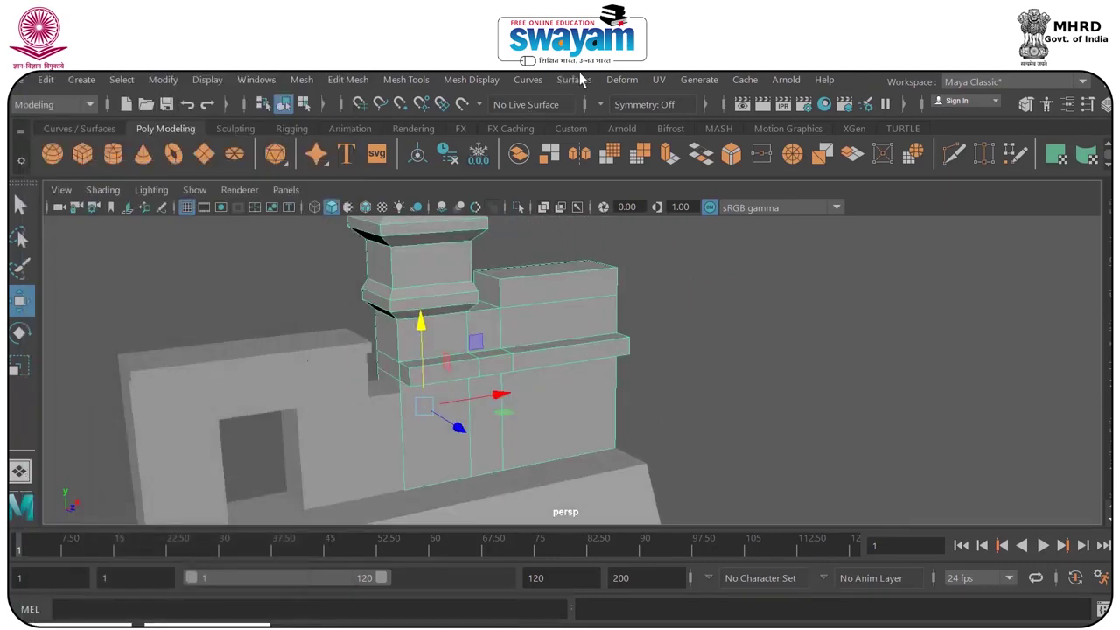
pyautogui.click(658, 80)
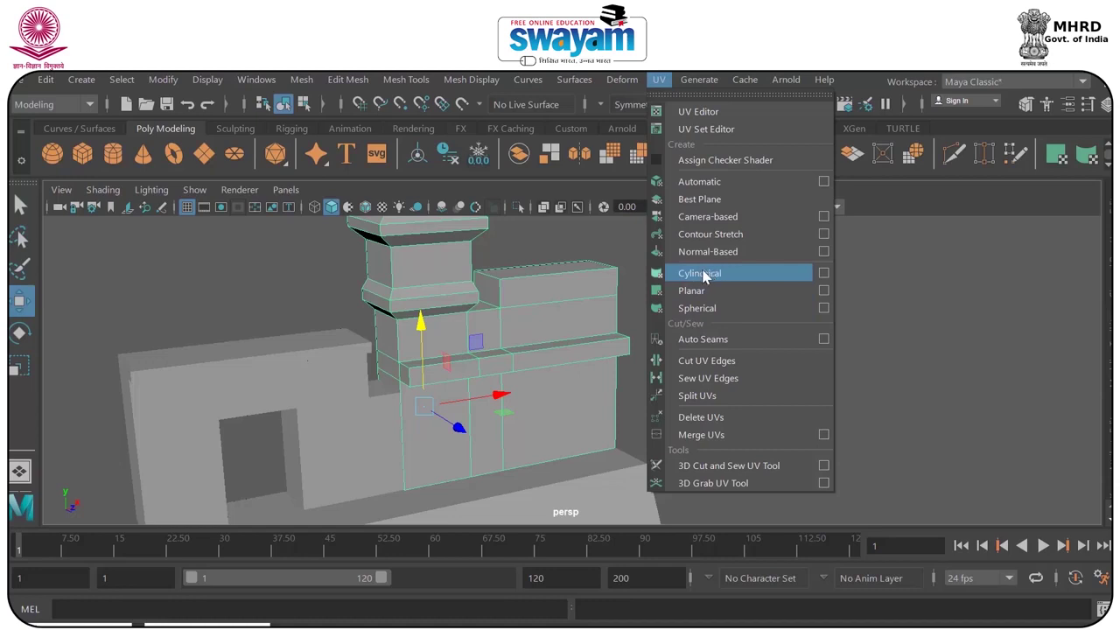
pyautogui.click(150, 295)
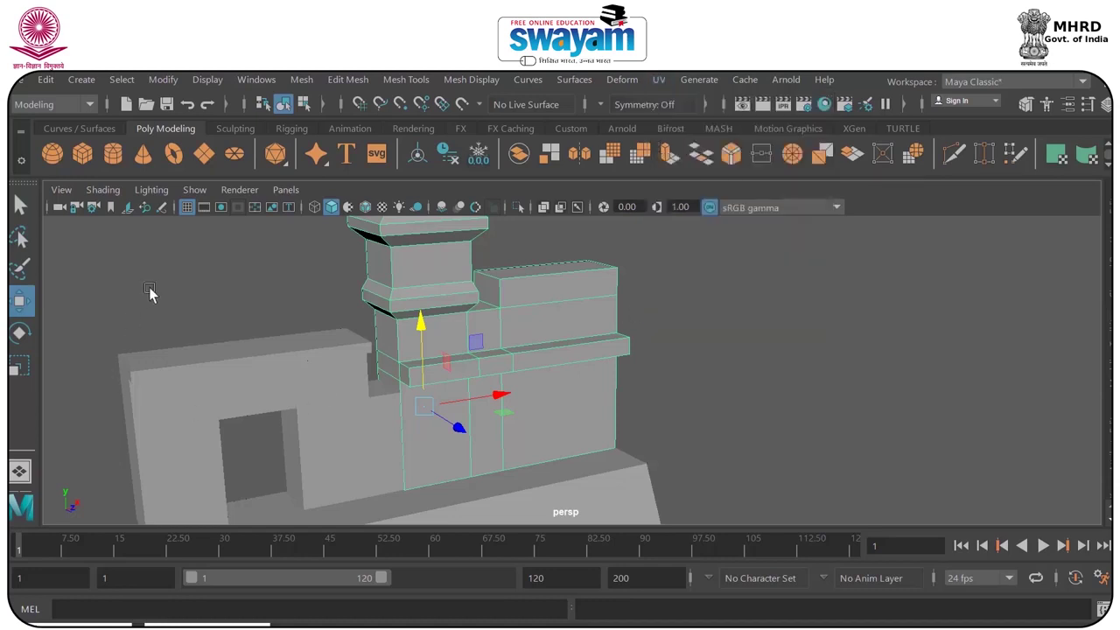
# Bring back the UV Toolkit, make it narrower and dock it beside the viewport.
pyautogui.click(658, 79)
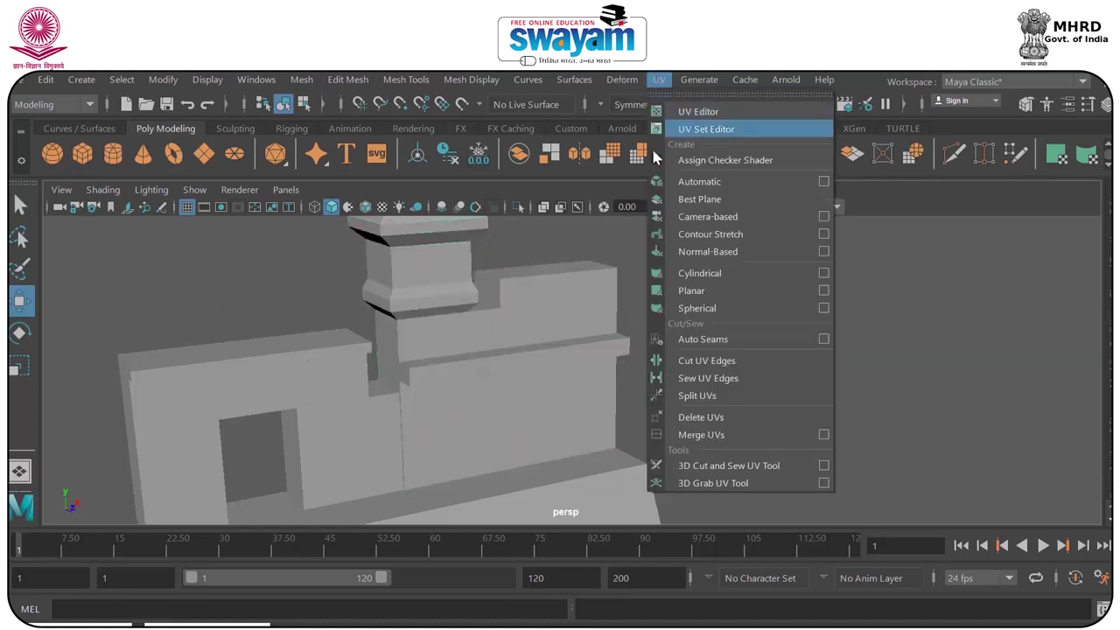
pyautogui.click(100, 464)
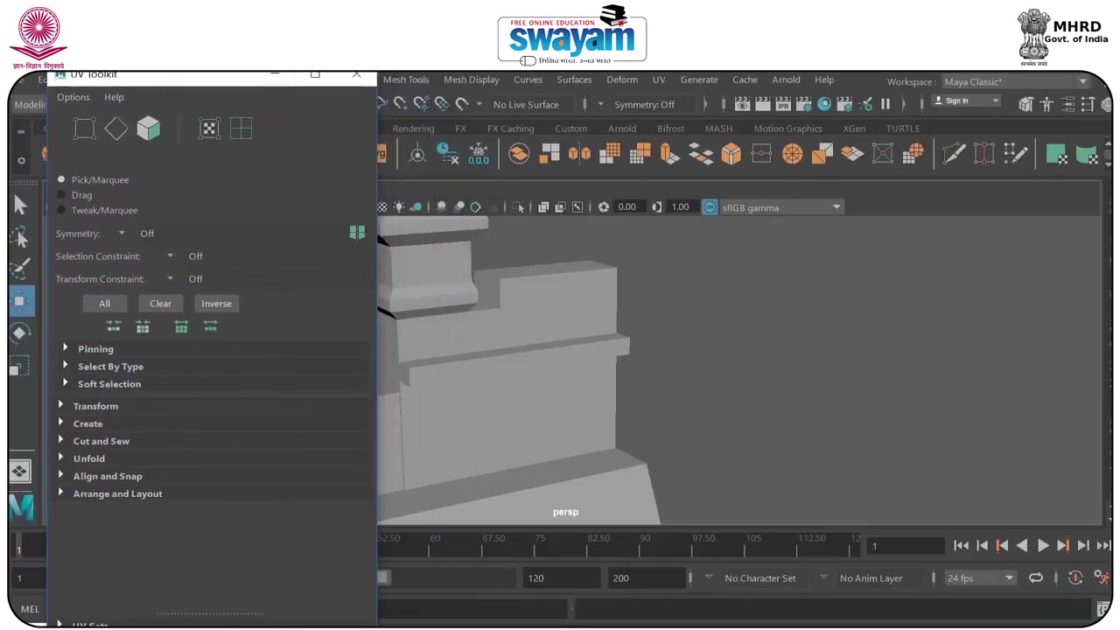
pyautogui.moveTo(229, 65); pyautogui.dragTo(254, 187)
pyautogui.moveTo(376, 278); pyautogui.dragTo(252, 275)
pyautogui.moveTo(54, 197); pyautogui.dragTo(0, 188)
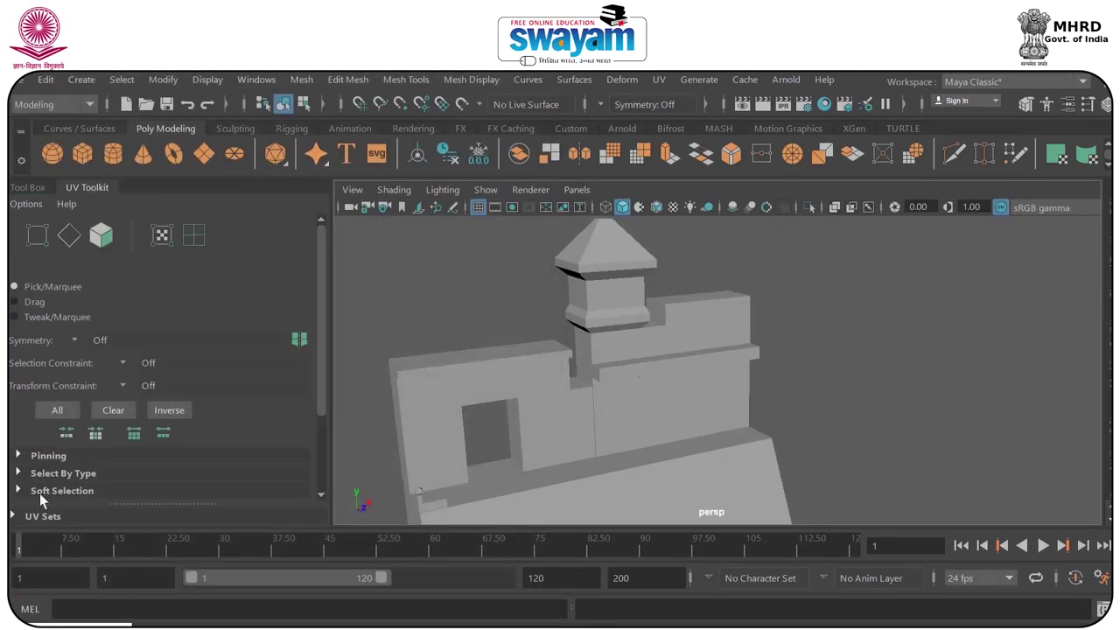
# Collapse the docked UV Toolkit so the viewport regains its full width.
pyautogui.click(26, 188)
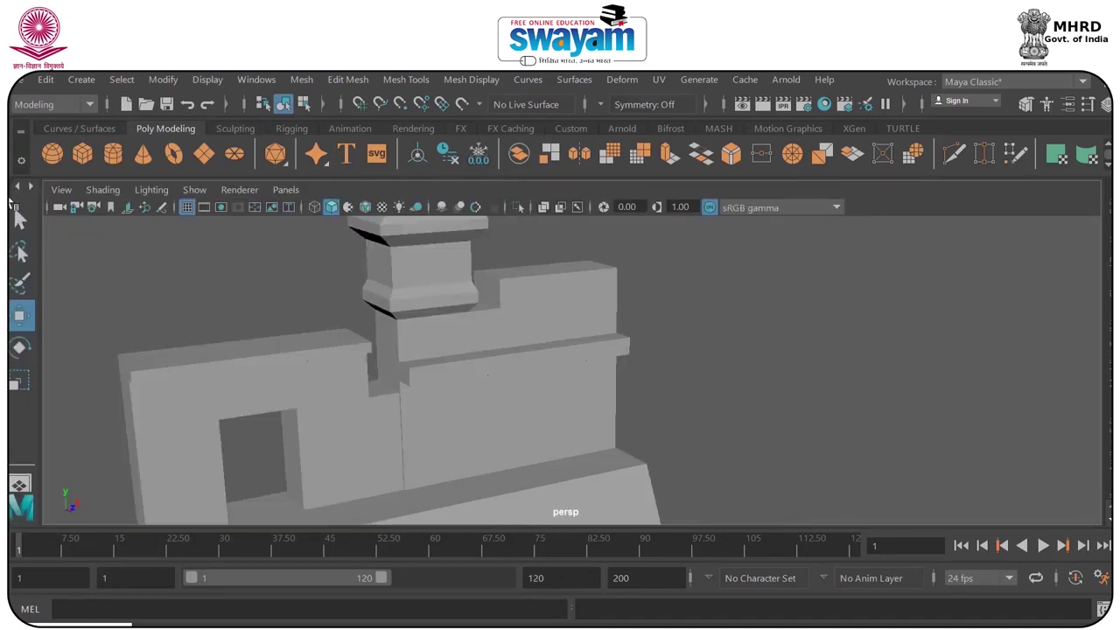
pyautogui.click(2, 189)
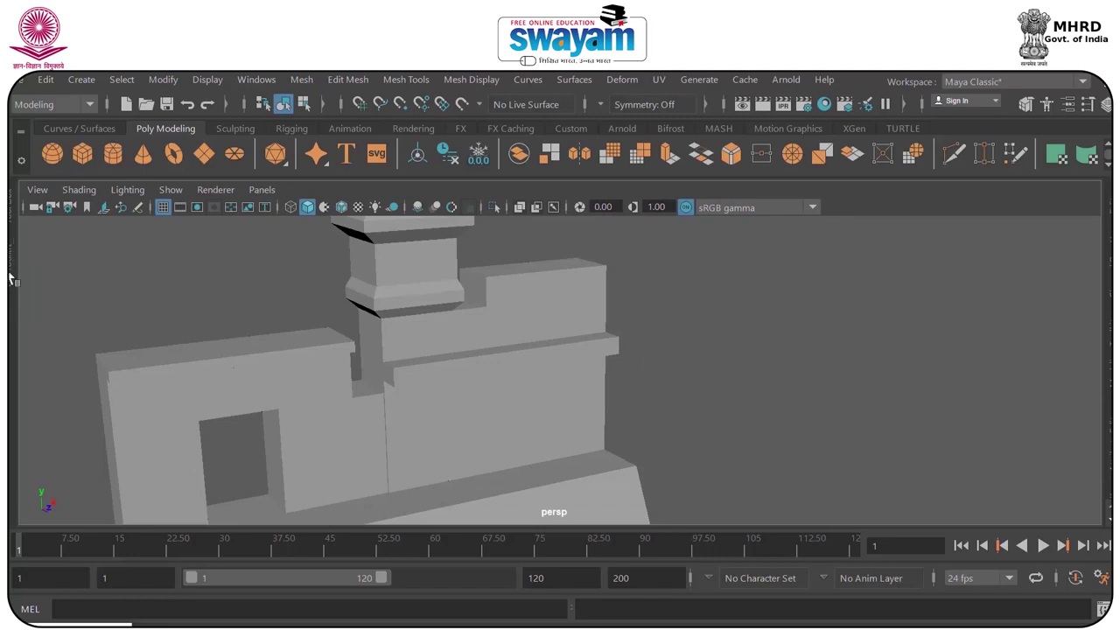
pyautogui.click(13, 221)
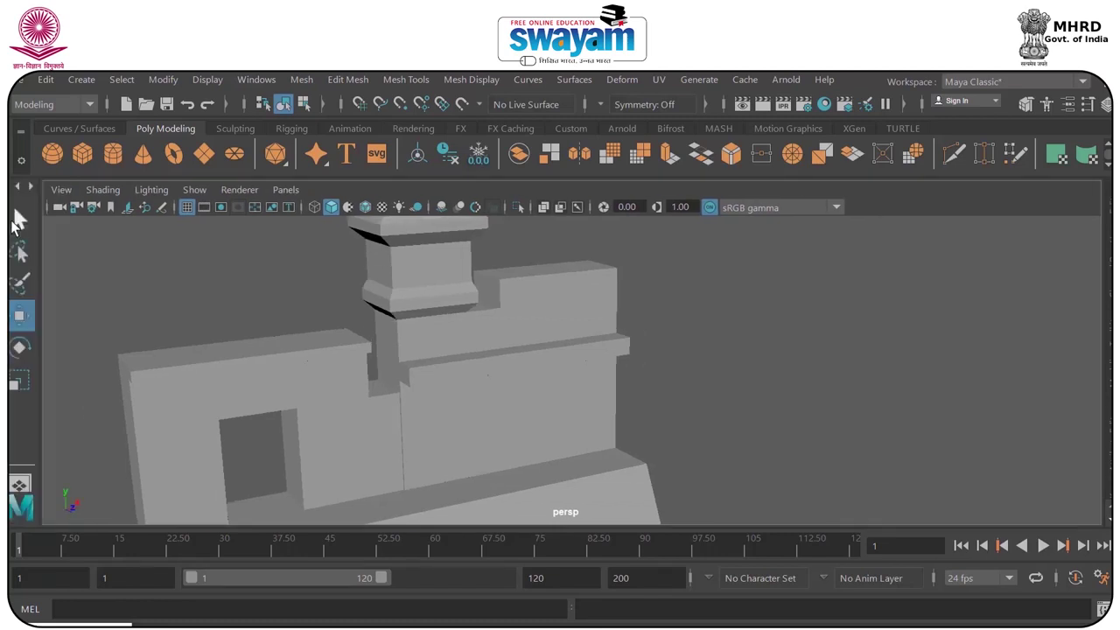
pyautogui.click(6, 200)
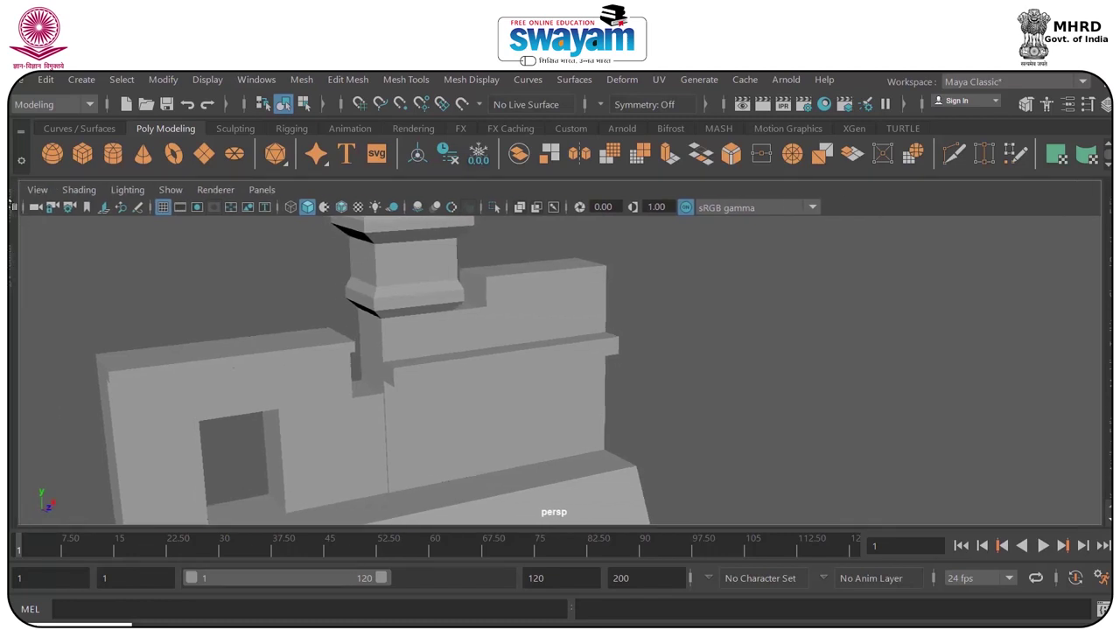
pyautogui.click(10, 256)
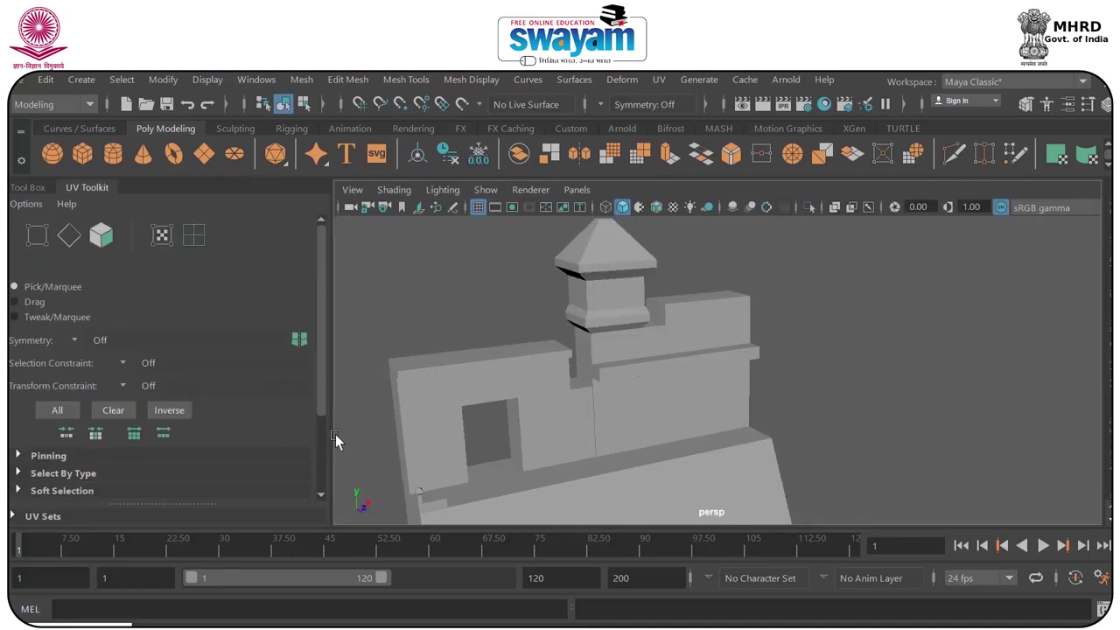
pyautogui.moveTo(323, 358); pyautogui.dragTo(313, 276)
pyautogui.keyDown('alt'); pyautogui.moveTo(510, 321); pyautogui.dragTo(652, 304, button='middle'); pyautogui.keyUp('alt')
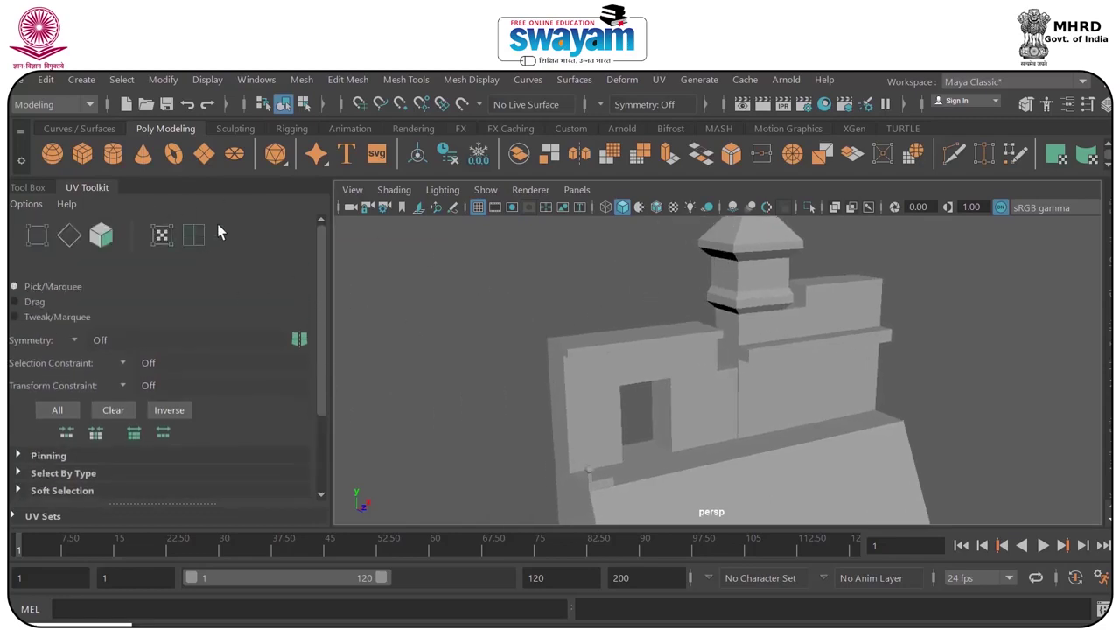
pyautogui.doubleClick(98, 190)
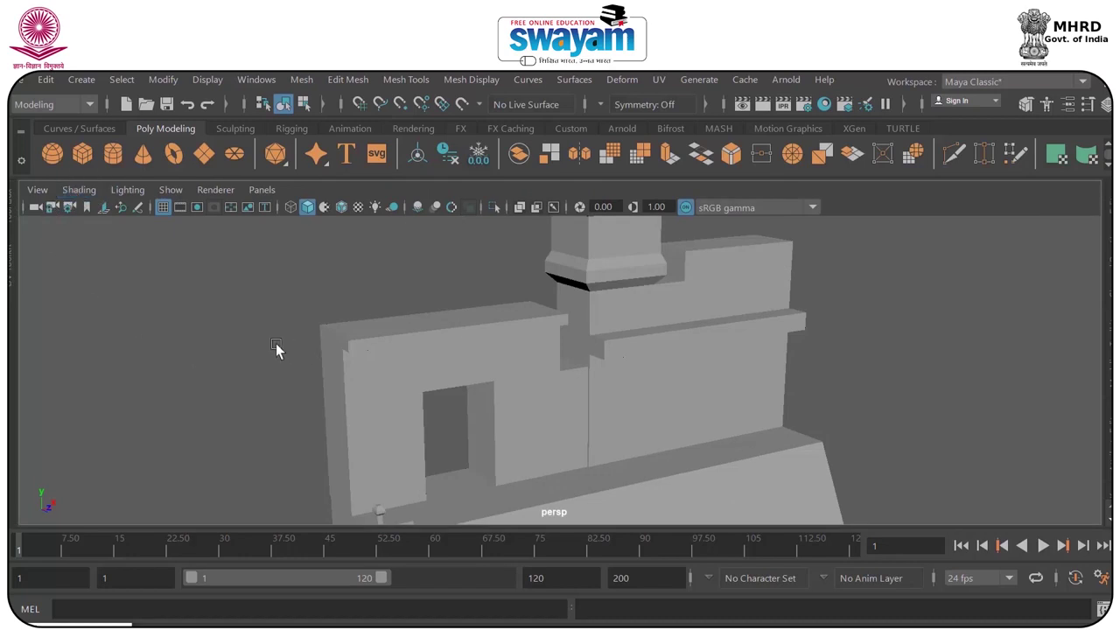
pyautogui.keyDown('alt'); pyautogui.moveTo(696, 333); pyautogui.dragTo(670, 365, button='middle'); pyautogui.keyUp('alt')
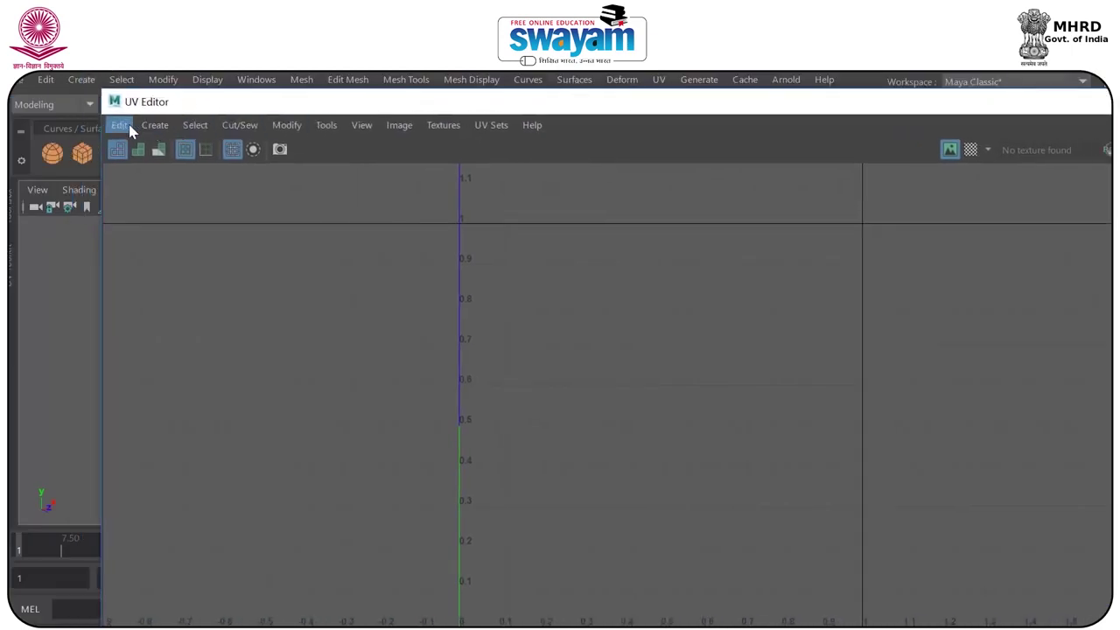
pyautogui.click(129, 125)
pyautogui.moveTo(542, 125)
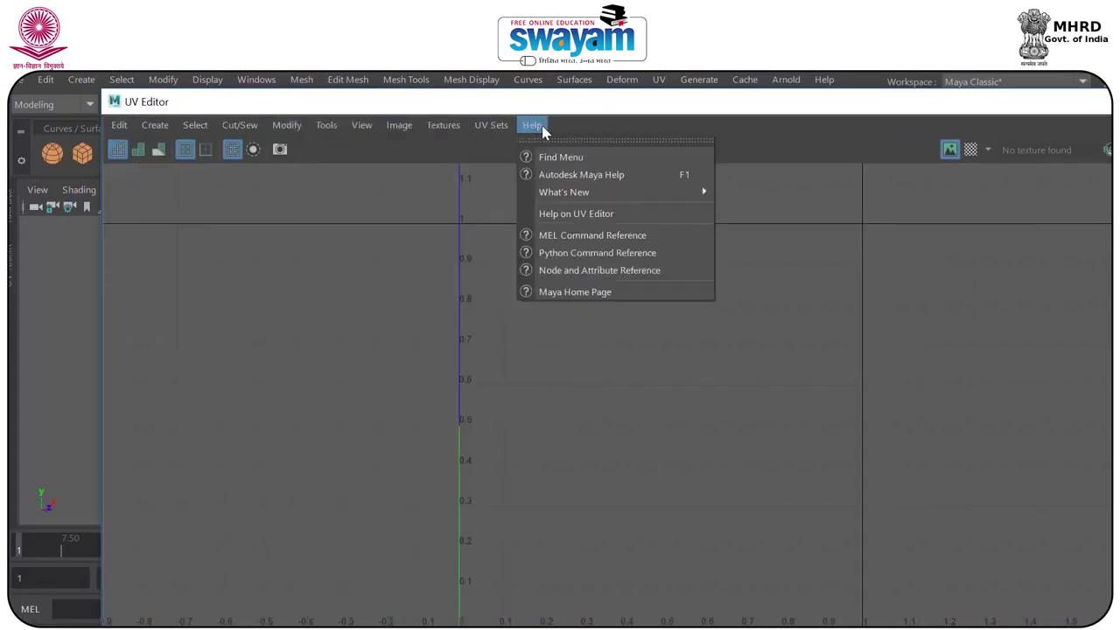
pyautogui.click(125, 159)
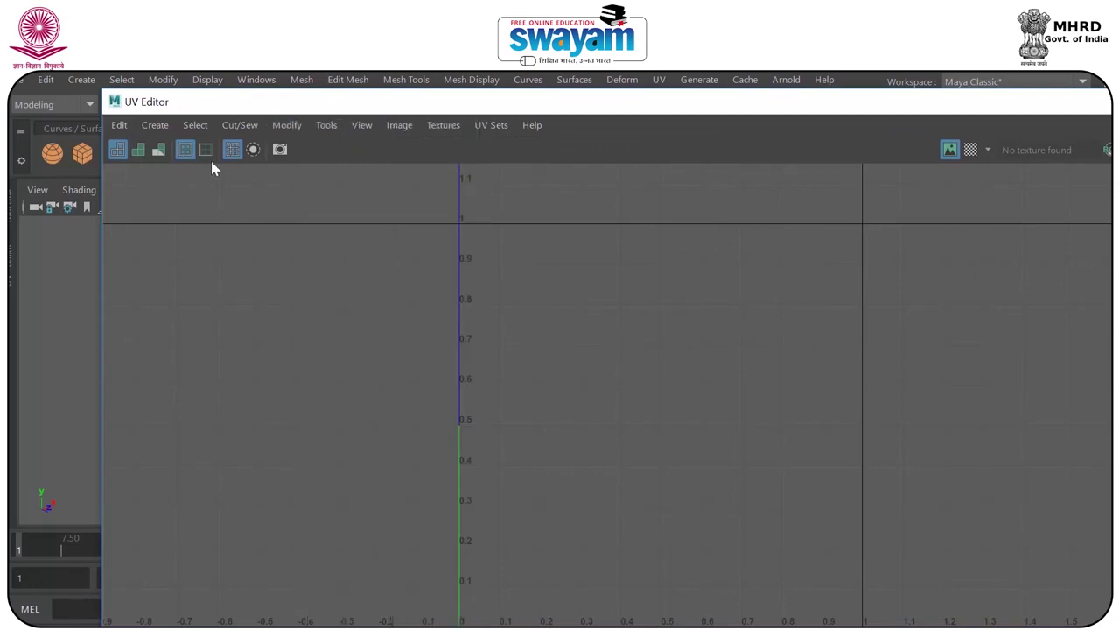
# Shrink the UV Editor window and place it so the building remains partly visible beside it.
pyautogui.moveTo(526, 102); pyautogui.dragTo(448, 102)
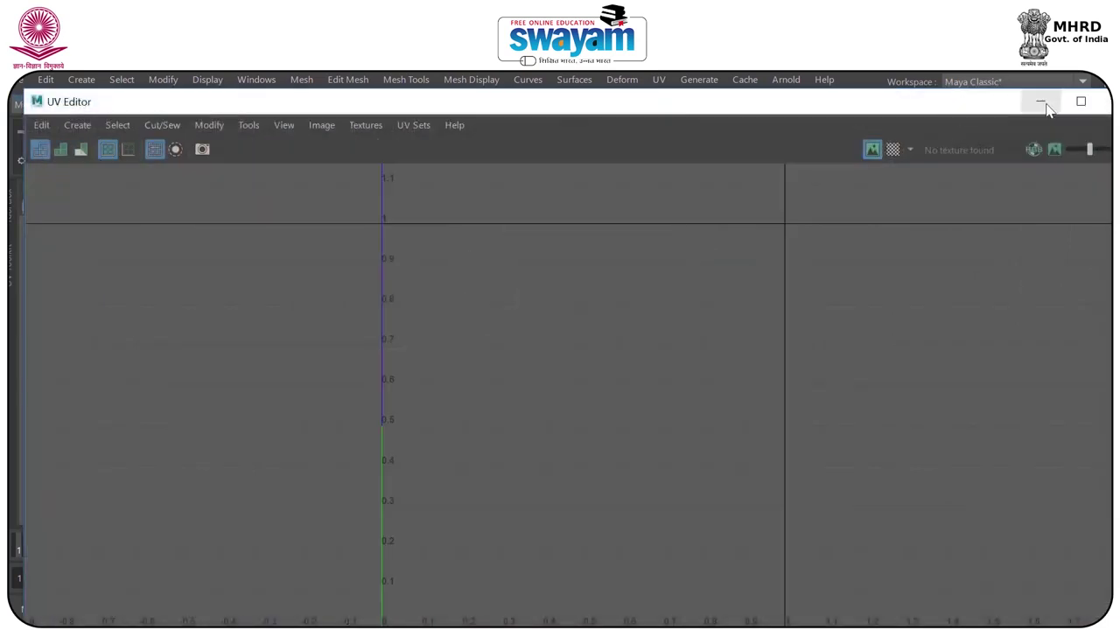
pyautogui.click(1078, 104)
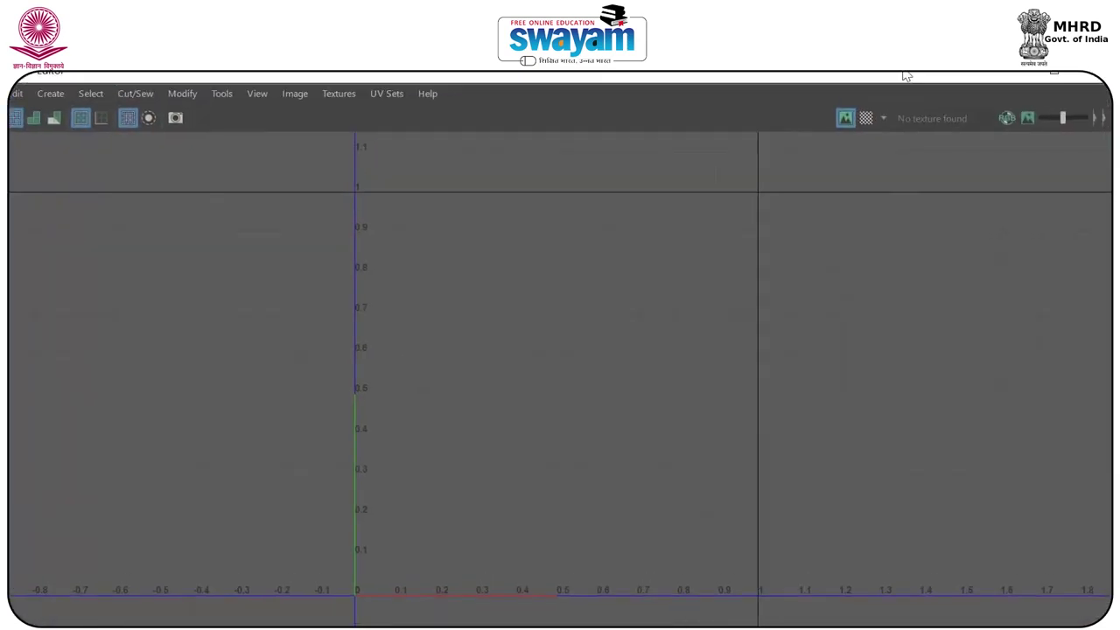
pyautogui.moveTo(814, 58); pyautogui.dragTo(733, 185)
pyautogui.moveTo(1028, 301); pyautogui.dragTo(461, 330)
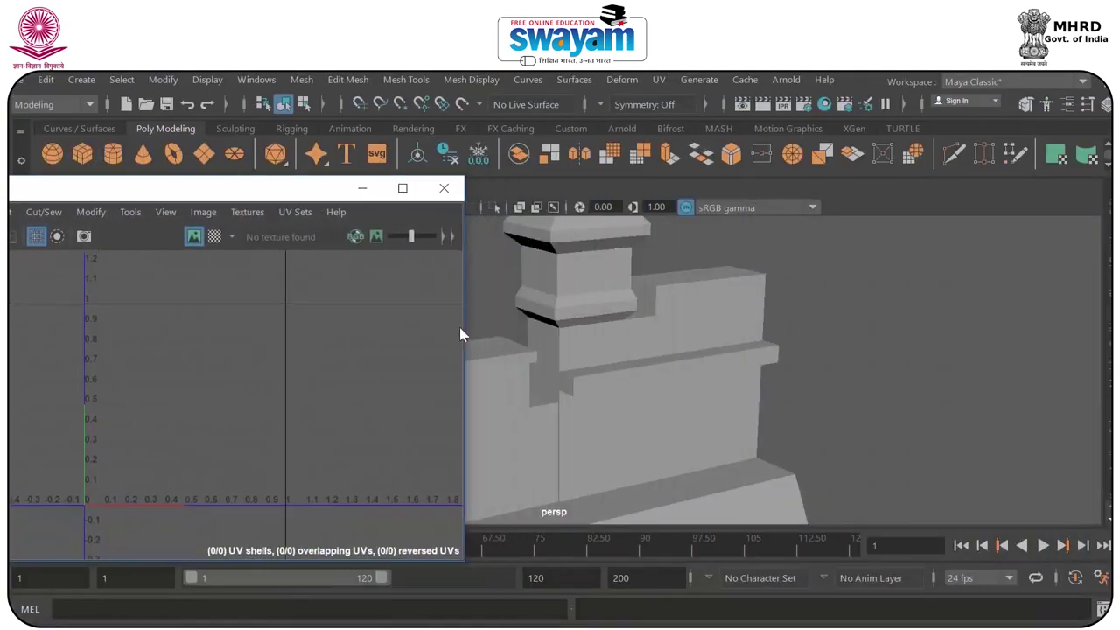
pyautogui.moveTo(296, 194); pyautogui.dragTo(828, 226)
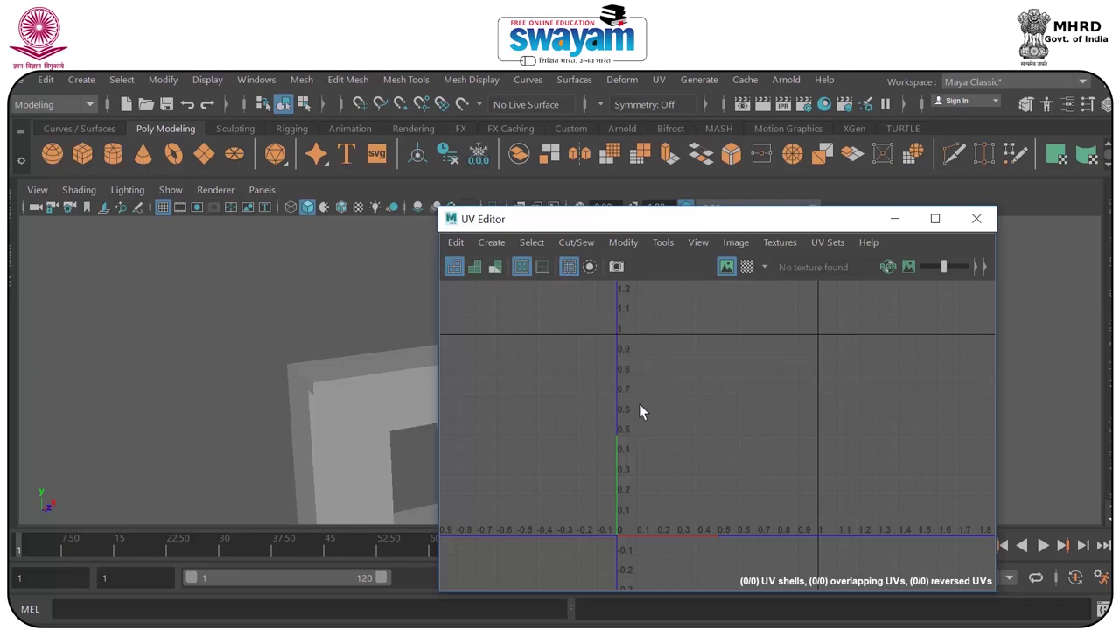
pyautogui.moveTo(582, 218); pyautogui.dragTo(697, 216)
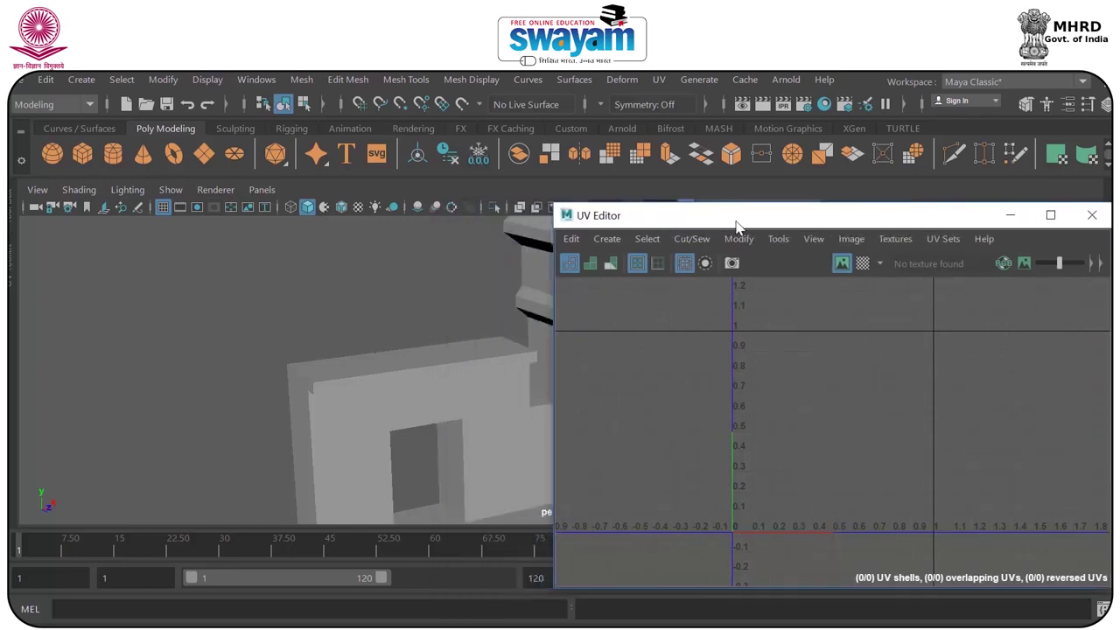
# Select the tower wall section and check its UV layout in the UV Editor, minimising the editor when done.
pyautogui.click(1009, 216)
pyautogui.click(600, 324)
pyautogui.keyDown('alt'); pyautogui.moveTo(609, 331); pyautogui.dragTo(610, 361); pyautogui.keyUp('alt')
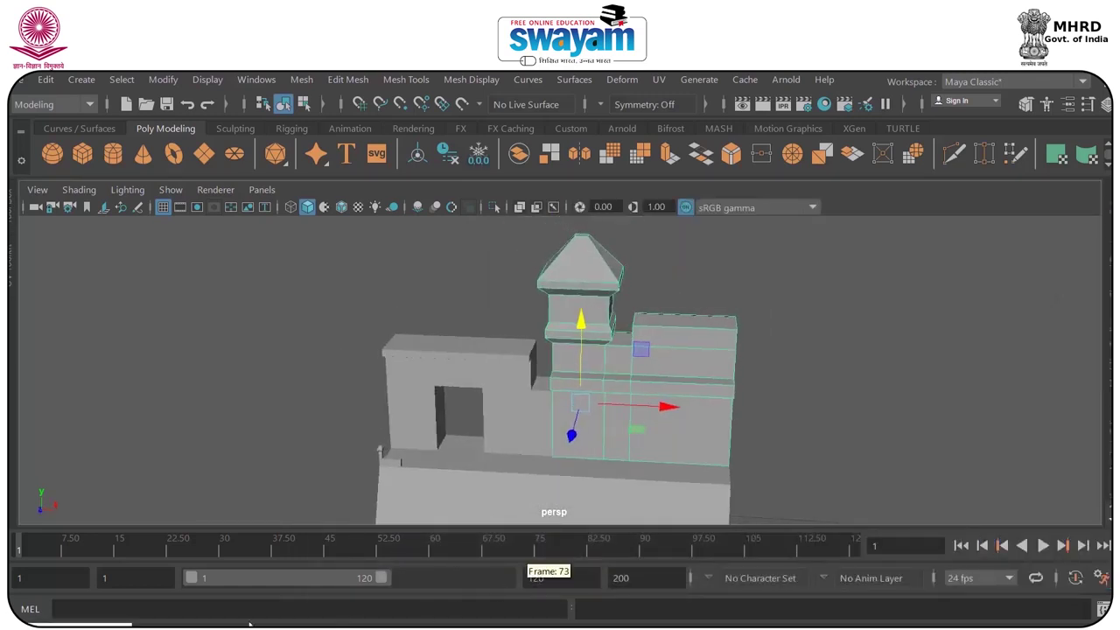
pyautogui.click(35, 626)
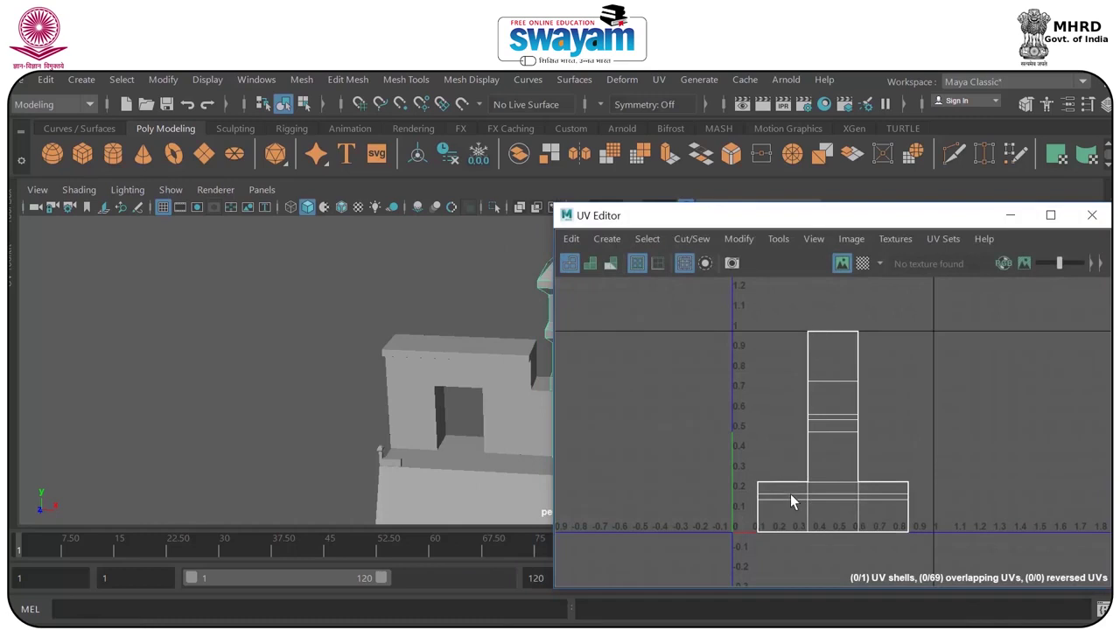
pyautogui.click(1014, 216)
# Switch the tower wall to face mode and select the front faces of the roof, its rim, the neck and the moulding beneath.
pyautogui.keyDown('alt'); pyautogui.moveTo(607, 313); pyautogui.dragTo(740, 376); pyautogui.keyUp('alt')
pyautogui.keyDown('alt'); pyautogui.moveTo(741, 375); pyautogui.dragTo(687, 369, button='middle'); pyautogui.keyUp('alt')
pyautogui.scroll(4, 692, 338)
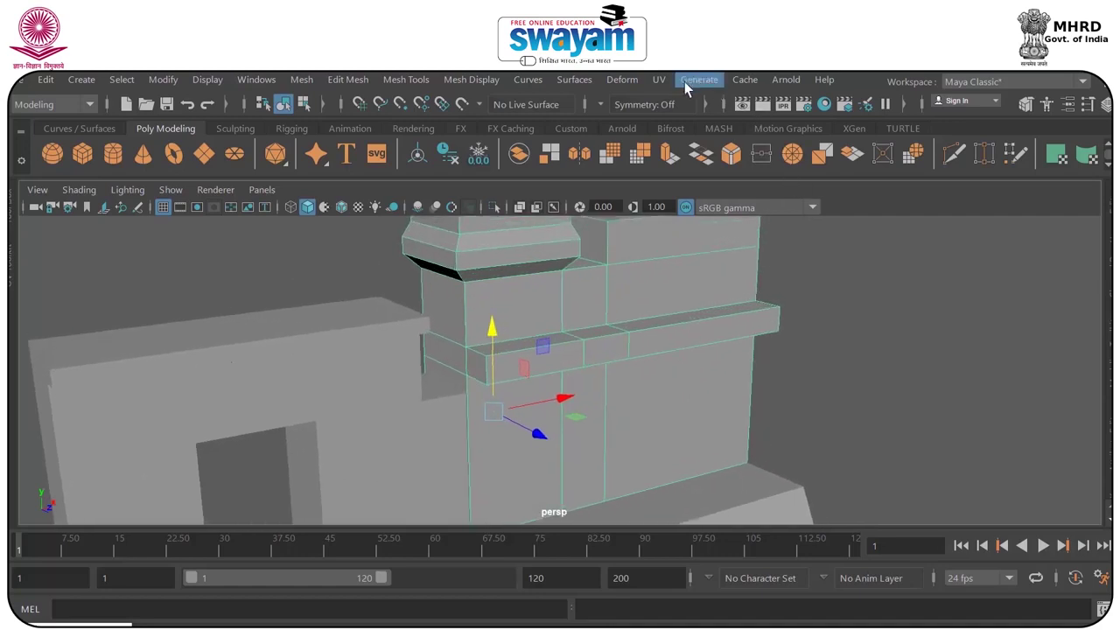
pyautogui.moveTo(596, 295); pyautogui.dragTo(597, 226, button='right')
pyautogui.scroll(-3, 582, 251)
pyautogui.keyDown('alt'); pyautogui.moveTo(587, 257); pyautogui.dragTo(606, 339, button='middle'); pyautogui.keyUp('alt')
pyautogui.click(561, 289)
pyautogui.keyDown('shift'); pyautogui.click(541, 326); pyautogui.keyUp('shift')
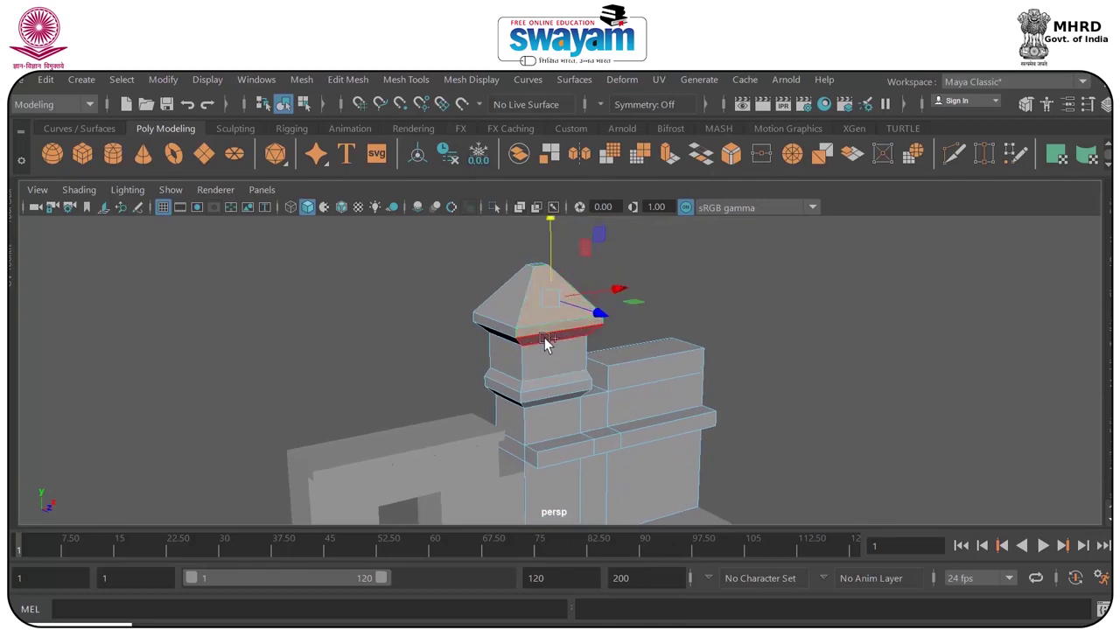
pyautogui.keyDown('shift'); pyautogui.click(544, 339); pyautogui.keyUp('shift')
pyautogui.keyDown('shift'); pyautogui.click(545, 358); pyautogui.keyUp('shift')
pyautogui.keyDown('shift'); pyautogui.click(550, 382); pyautogui.keyUp('shift')
pyautogui.keyDown('shift'); pyautogui.click(548, 399); pyautogui.keyUp('shift')
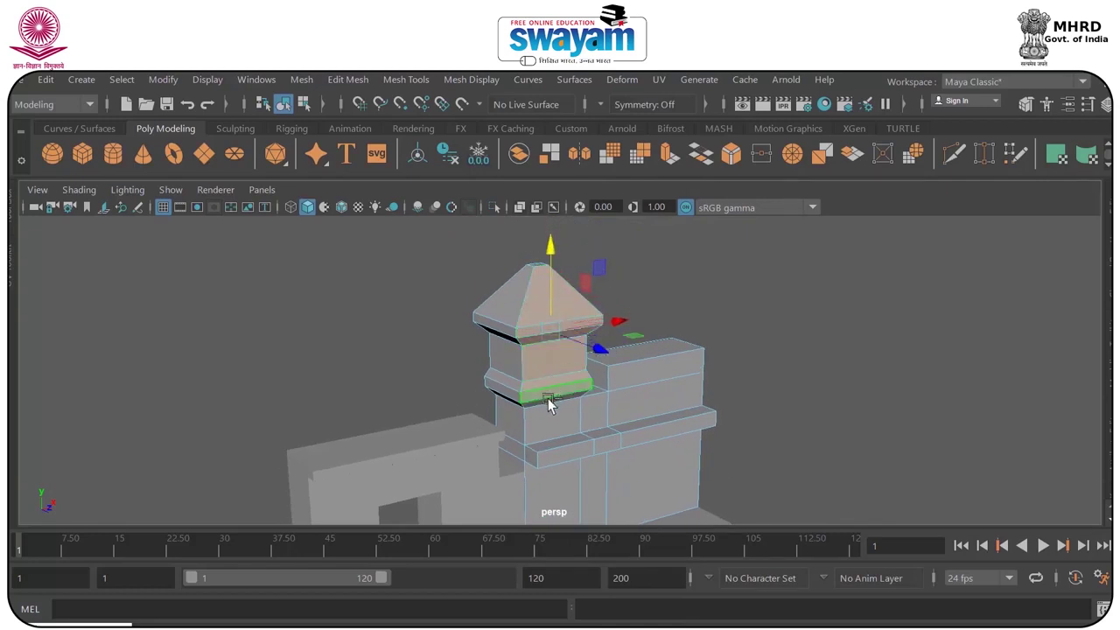
pyautogui.keyDown('shift'); pyautogui.click(547, 402); pyautogui.keyUp('shift')
# Add the front faces of the tower's wall column, ledge and lower wall to the selection, including the undersides of the mouldings.
pyautogui.keyDown('shift'); pyautogui.click(551, 422); pyautogui.keyUp('shift')
pyautogui.keyDown('shift'); pyautogui.click(555, 440); pyautogui.keyUp('shift')
pyautogui.keyDown('shift'); pyautogui.click(554, 450); pyautogui.keyUp('shift')
pyautogui.keyDown('alt'); pyautogui.moveTo(626, 456); pyautogui.dragTo(587, 376); pyautogui.keyUp('alt')
pyautogui.keyDown('shift'); pyautogui.click(545, 399); pyautogui.keyUp('shift')
pyautogui.keyDown('shift'); pyautogui.click(537, 420); pyautogui.keyUp('shift')
pyautogui.keyDown('alt'); pyautogui.moveTo(630, 424); pyautogui.dragTo(614, 458); pyautogui.keyUp('alt')
pyautogui.keyDown('shift'); pyautogui.click(605, 472); pyautogui.keyUp('shift')
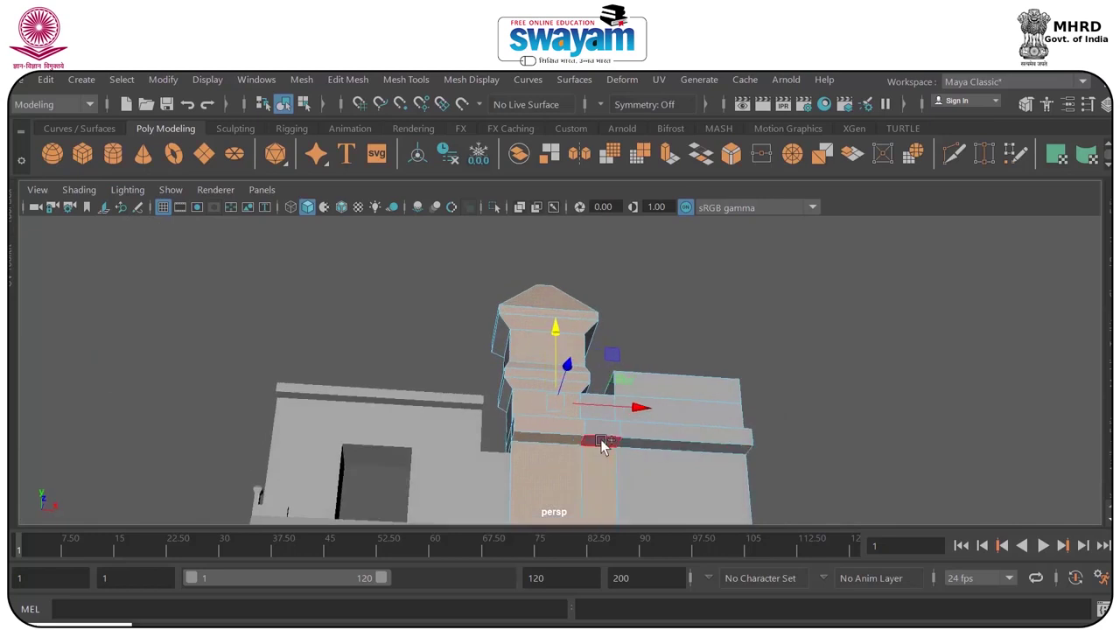
# Add the front faces of the block beside the tower, its ledge, the lower wall and the connecting face to the selection.
pyautogui.keyDown('shift'); pyautogui.click(646, 432); pyautogui.keyUp('shift')
pyautogui.keyDown('shift'); pyautogui.click(647, 442); pyautogui.keyUp('shift')
pyautogui.keyDown('shift'); pyautogui.click(645, 459); pyautogui.keyUp('shift')
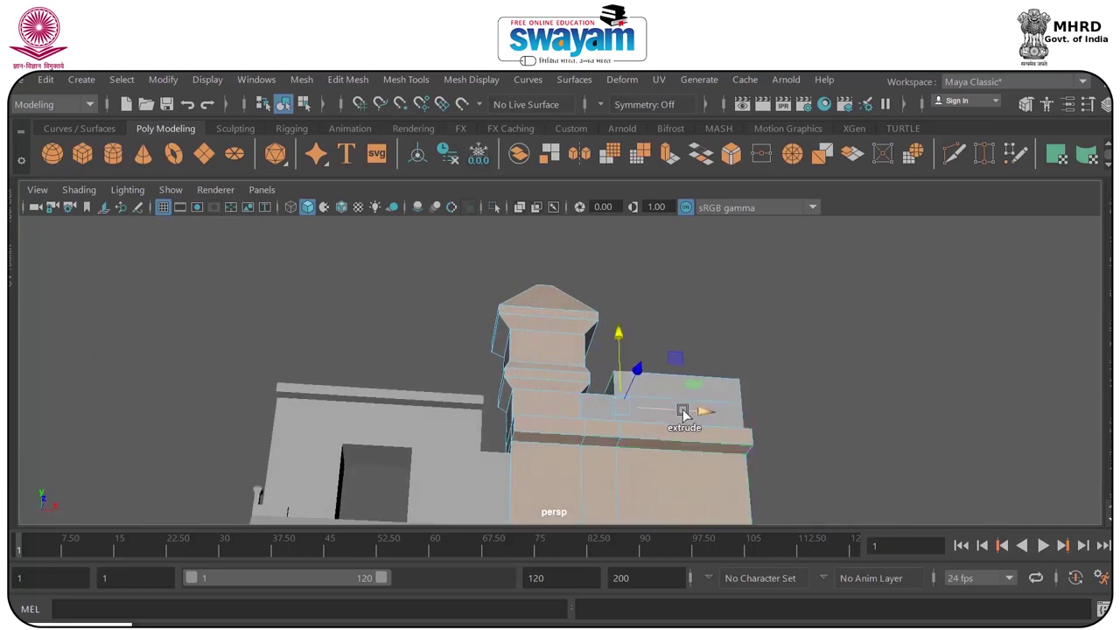
pyautogui.click(598, 409)
pyautogui.hotkey('ctrl', 'z')
pyautogui.keyDown('shift'); pyautogui.click(595, 409); pyautogui.keyUp('shift')
# Add the remaining top faces of the ledge beside the tower to the front selection.
pyautogui.keyDown('alt'); pyautogui.moveTo(629, 438); pyautogui.dragTo(637, 465); pyautogui.keyUp('alt')
pyautogui.scroll(4, 632, 454)
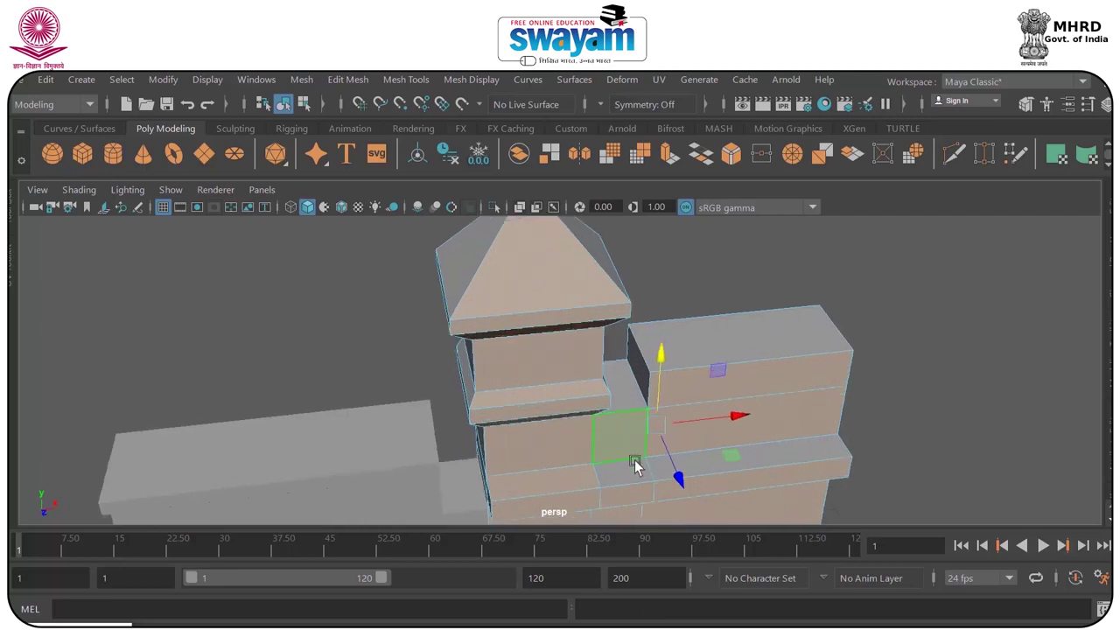
pyautogui.keyDown('shift'); pyautogui.click(626, 475); pyautogui.keyUp('shift')
pyautogui.keyDown('shift'); pyautogui.click(735, 457); pyautogui.keyUp('shift')
pyautogui.keyDown('shift'); pyautogui.click(783, 445); pyautogui.keyUp('shift')
pyautogui.scroll(-4, 803, 390)
pyautogui.keyDown('alt'); pyautogui.moveTo(805, 388); pyautogui.dragTo(768, 394); pyautogui.keyUp('alt')
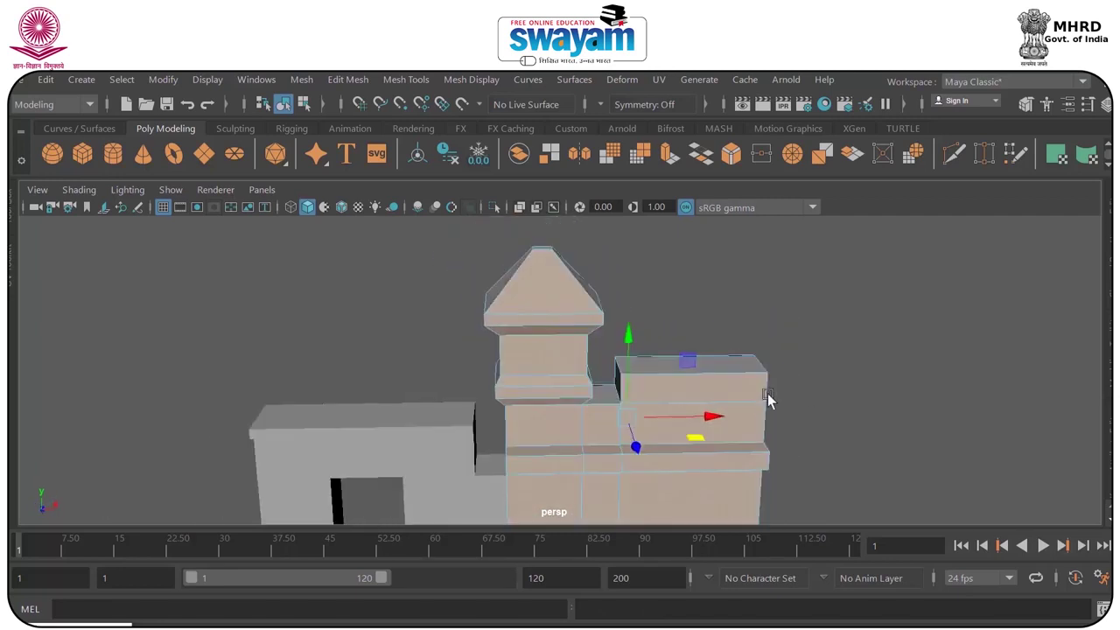
# Apply a planar UV projection from the Z axis, fitted to the bounding box, to the selected front faces.
pyautogui.keyDown('alt'); pyautogui.moveTo(770, 427); pyautogui.dragTo(785, 248, button='middle'); pyautogui.keyUp('alt')
pyautogui.keyDown('alt'); pyautogui.moveTo(669, 330); pyautogui.dragTo(710, 343); pyautogui.keyUp('alt')
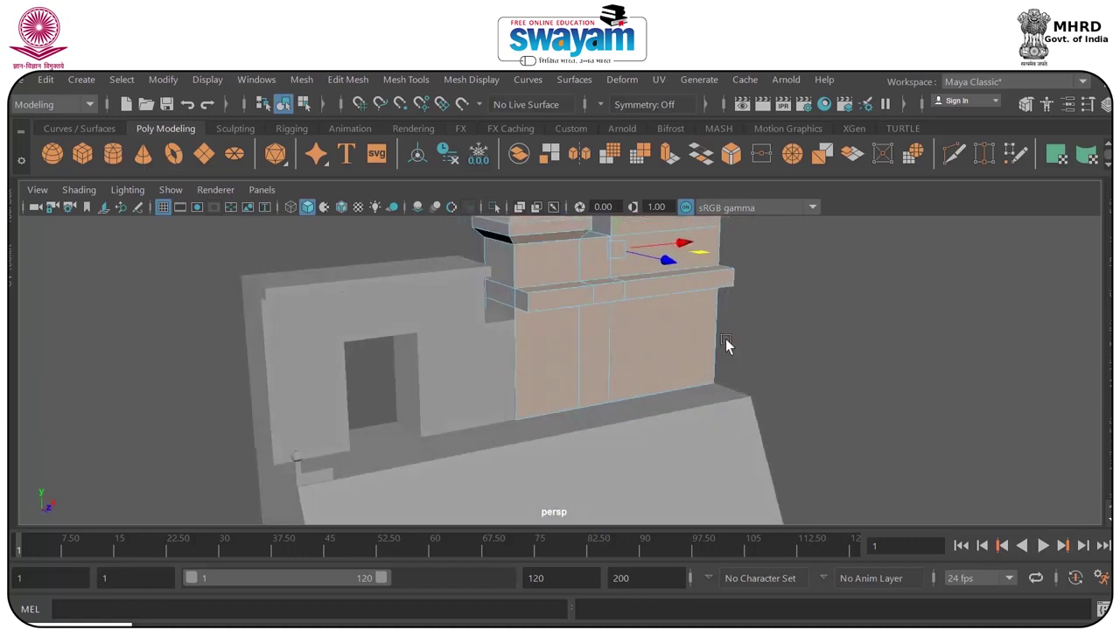
pyautogui.keyDown('alt'); pyautogui.moveTo(726, 304); pyautogui.dragTo(718, 417, button='middle'); pyautogui.keyUp('alt')
pyautogui.click(658, 81)
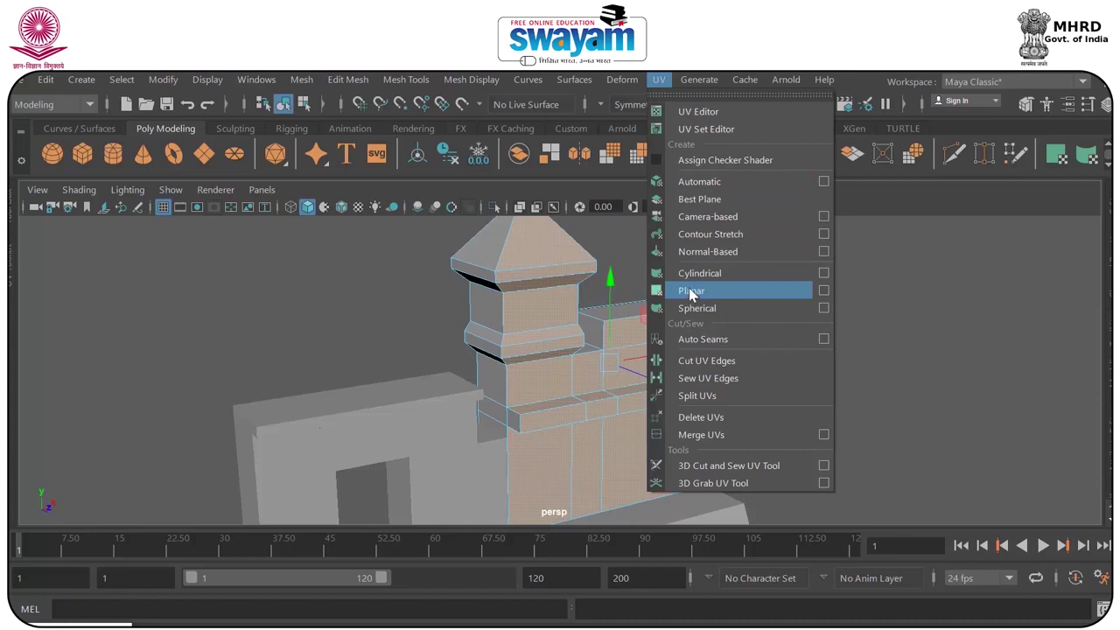
pyautogui.click(825, 291)
pyautogui.moveTo(729, 139); pyautogui.dragTo(807, 145)
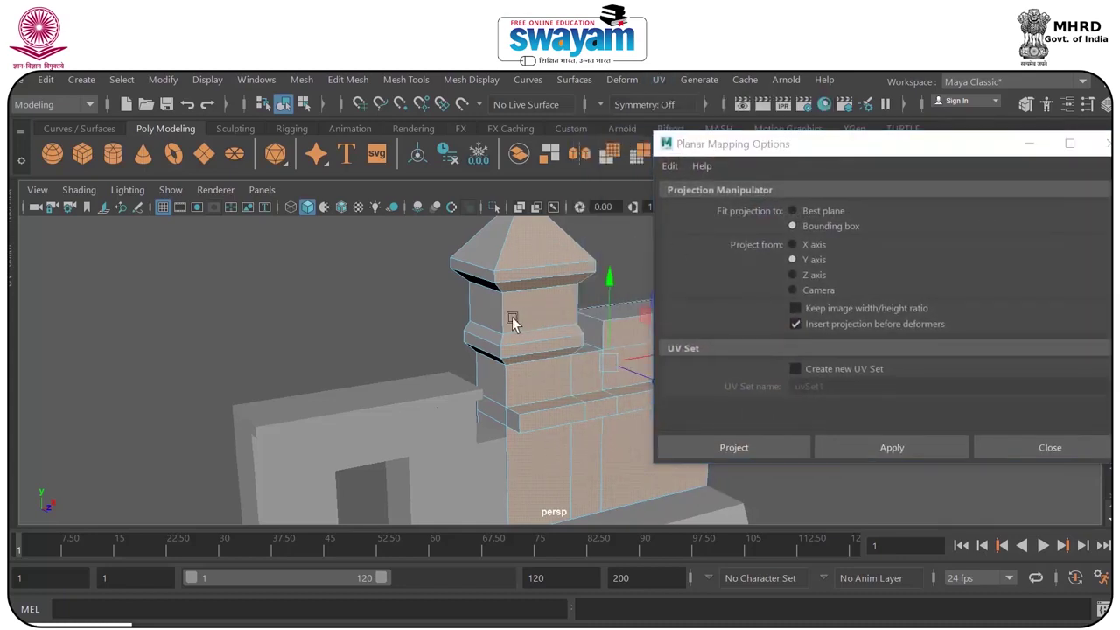
pyautogui.keyDown('alt'); pyautogui.moveTo(525, 317); pyautogui.dragTo(410, 284, button='middle'); pyautogui.keyUp('alt')
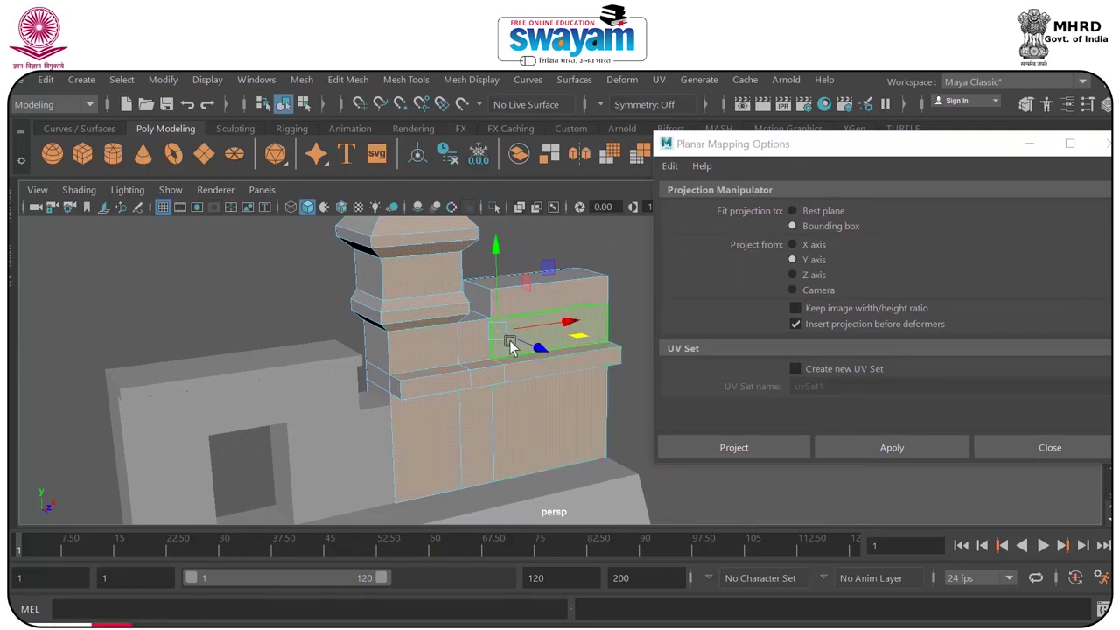
pyautogui.click(802, 277)
pyautogui.click(868, 444)
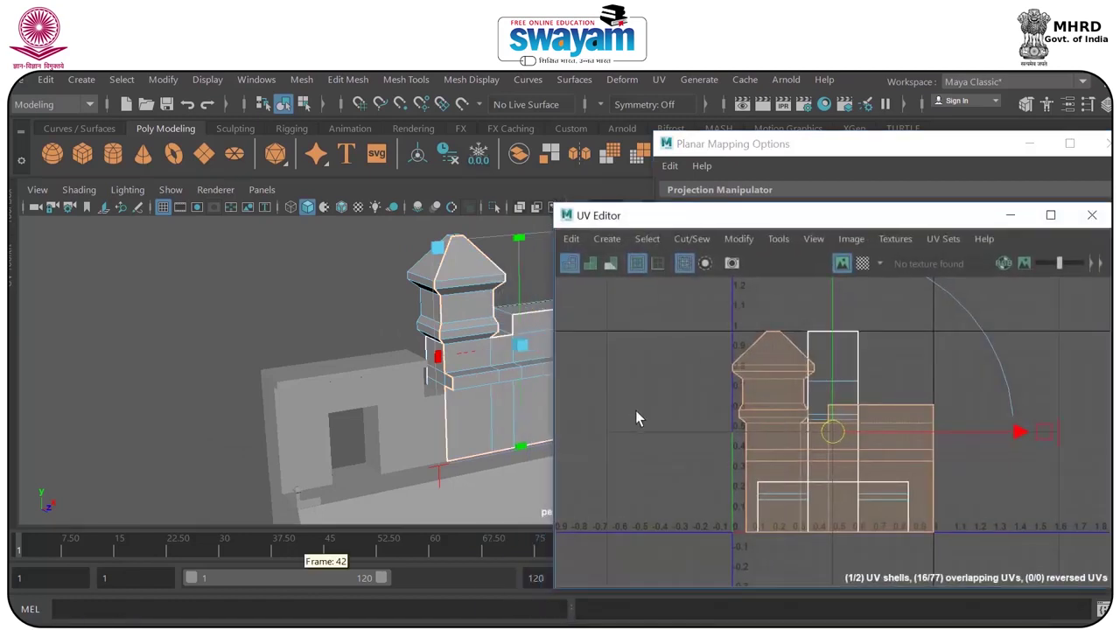
# Move the front UV shell up and to the left, clear of the 0–1 tile, and minimise the UV Editor.
pyautogui.moveTo(829, 432); pyautogui.dragTo(552, 375)
pyautogui.keyDown('alt'); pyautogui.moveTo(380, 358); pyautogui.dragTo(258, 349, button='middle'); pyautogui.keyUp('alt')
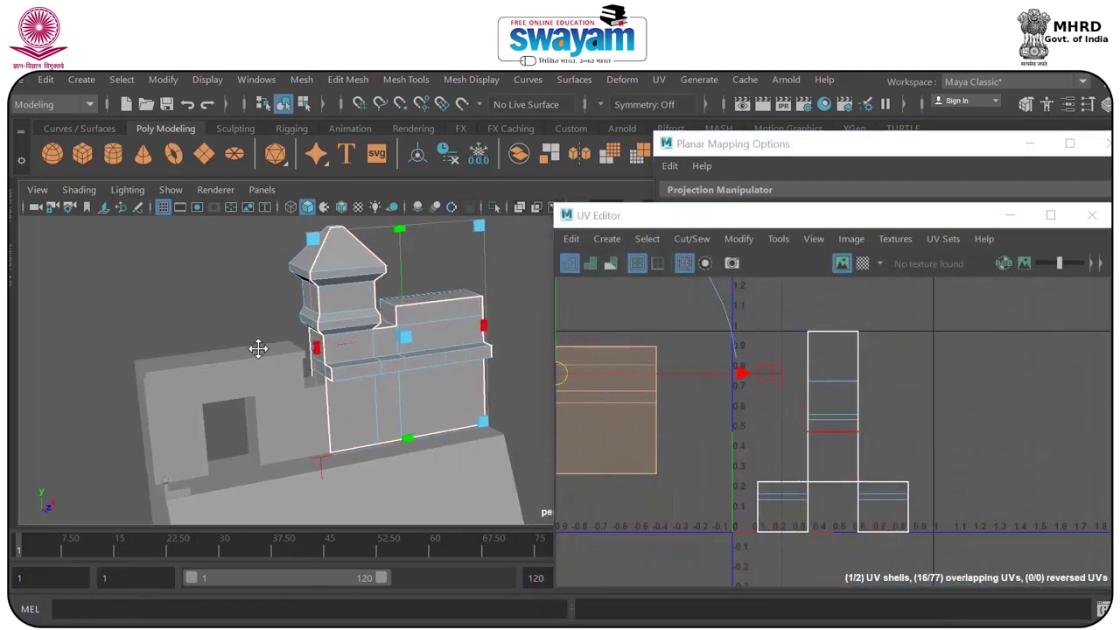
pyautogui.keyDown('alt'); pyautogui.moveTo(258, 349); pyautogui.dragTo(363, 373, button='right'); pyautogui.keyUp('alt')
pyautogui.keyDown('alt'); pyautogui.moveTo(303, 388); pyautogui.dragTo(275, 342); pyautogui.keyUp('alt')
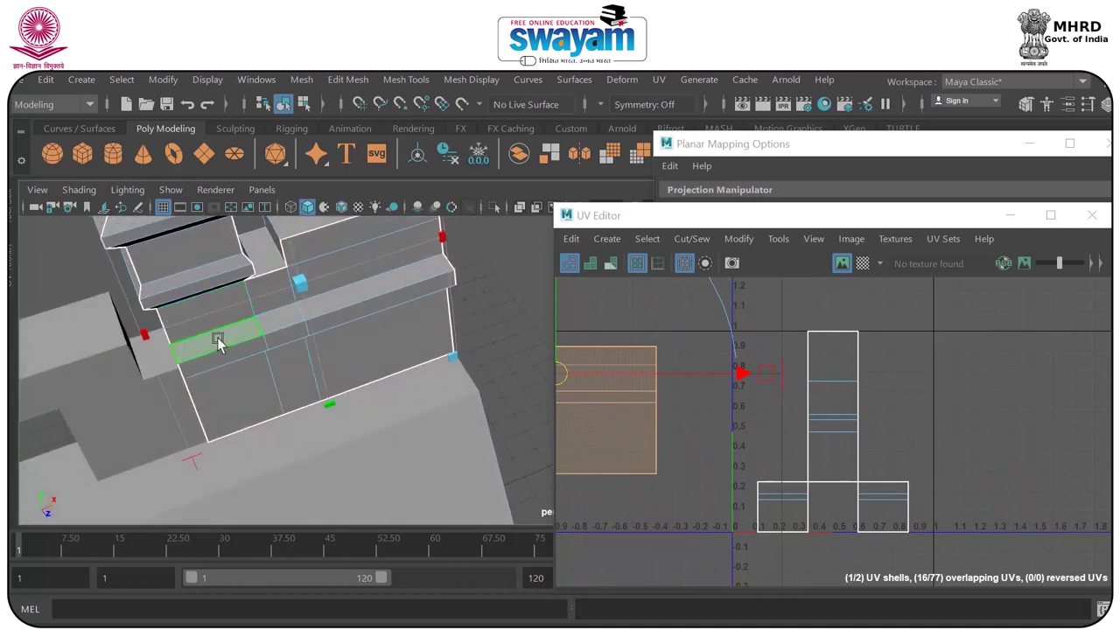
pyautogui.keyDown('alt'); pyautogui.moveTo(651, 378); pyautogui.dragTo(773, 390, button='middle'); pyautogui.keyUp('alt')
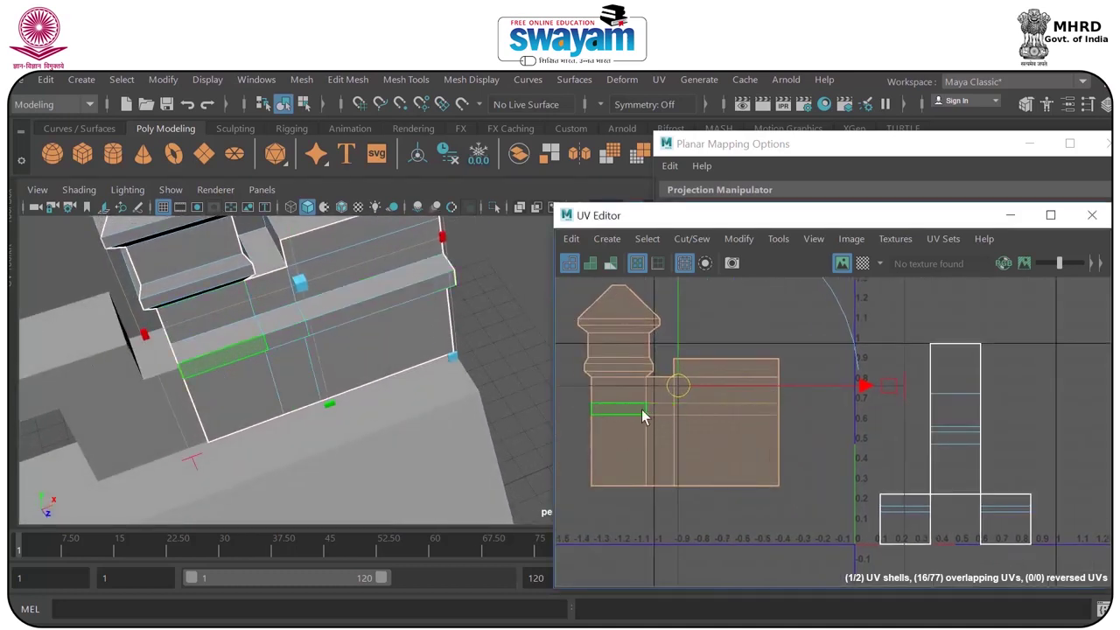
pyautogui.scroll(-2, 678, 376)
pyautogui.moveTo(681, 379); pyautogui.dragTo(565, 289)
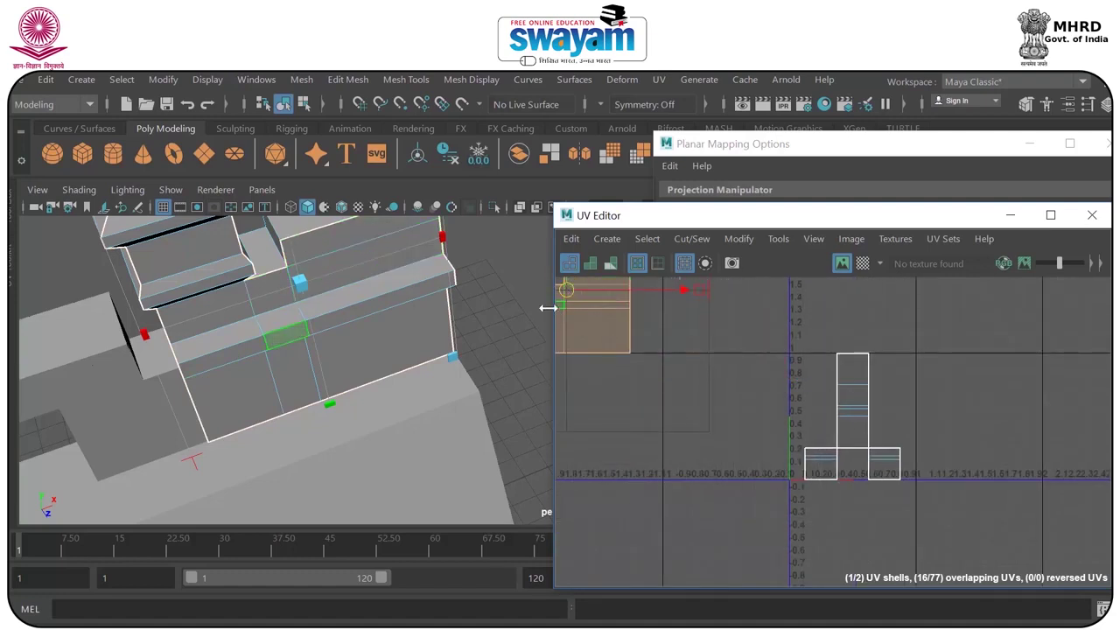
pyautogui.click(1010, 215)
# Select the faces of the wall's narrow end opposite the tower and project their UVs planar from the X axis.
pyautogui.keyDown('alt'); pyautogui.moveTo(363, 255); pyautogui.dragTo(389, 324); pyautogui.keyUp('alt')
pyautogui.click(441, 288)
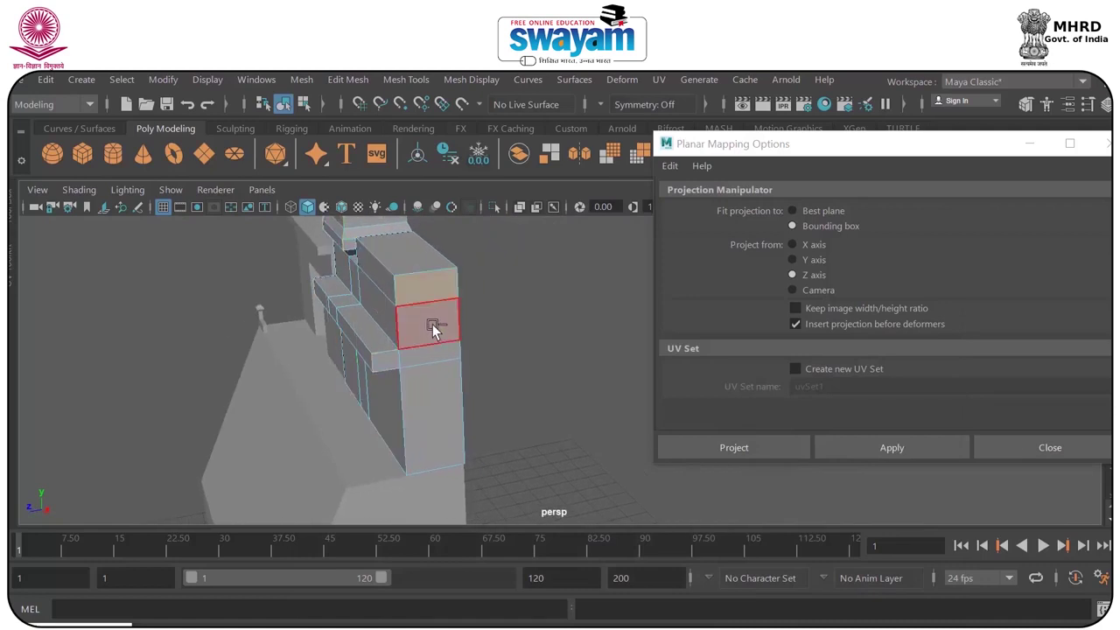
pyautogui.keyDown('shift'); pyautogui.click(431, 352); pyautogui.keyUp('shift')
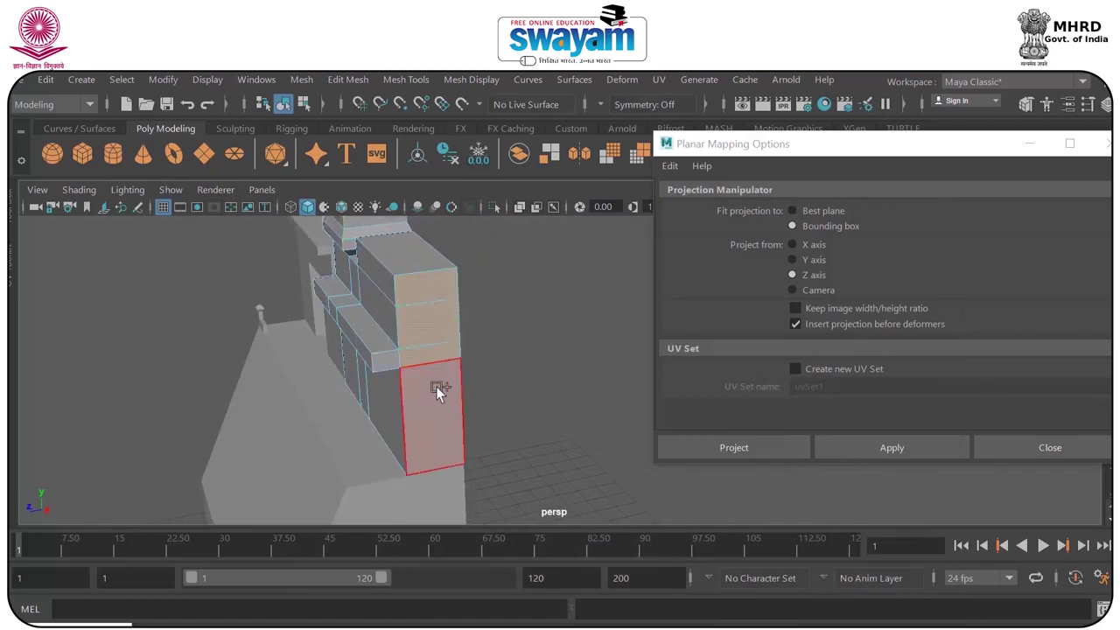
pyautogui.keyDown('shift'); pyautogui.click(436, 386); pyautogui.keyUp('shift')
pyautogui.click(882, 443)
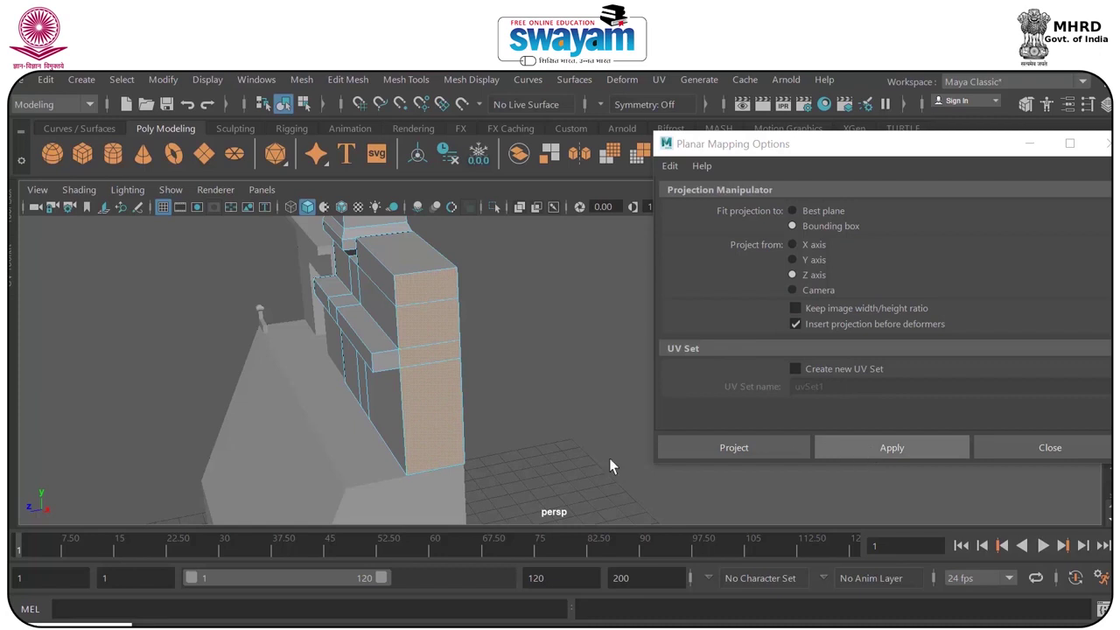
pyautogui.click(819, 247)
pyautogui.click(868, 445)
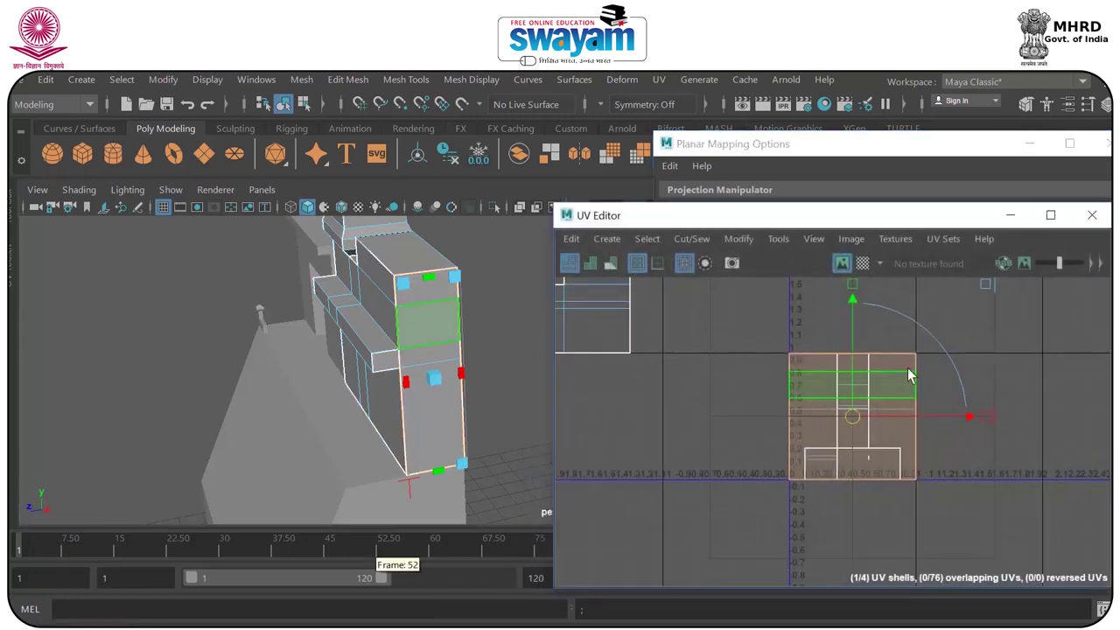
# Move the end-face UV shell out of the 0–1 tile and place it directly right of the front shell.
pyautogui.moveTo(852, 416); pyautogui.dragTo(711, 329)
pyautogui.keyDown('alt'); pyautogui.moveTo(701, 367); pyautogui.dragTo(700, 480, button='middle'); pyautogui.keyUp('alt')
pyautogui.moveTo(709, 441); pyautogui.dragTo(694, 407)
pyautogui.keyDown('alt'); pyautogui.moveTo(660, 450); pyautogui.dragTo(741, 456, button='middle'); pyautogui.keyUp('alt')
# Select all the back faces of the wall, from the tall block across to the column beneath the tower.
pyautogui.keyDown('alt'); pyautogui.moveTo(476, 381); pyautogui.dragTo(364, 370); pyautogui.keyUp('alt')
pyautogui.keyDown('alt'); pyautogui.moveTo(426, 332); pyautogui.dragTo(149, 308, button='middle'); pyautogui.keyUp('alt')
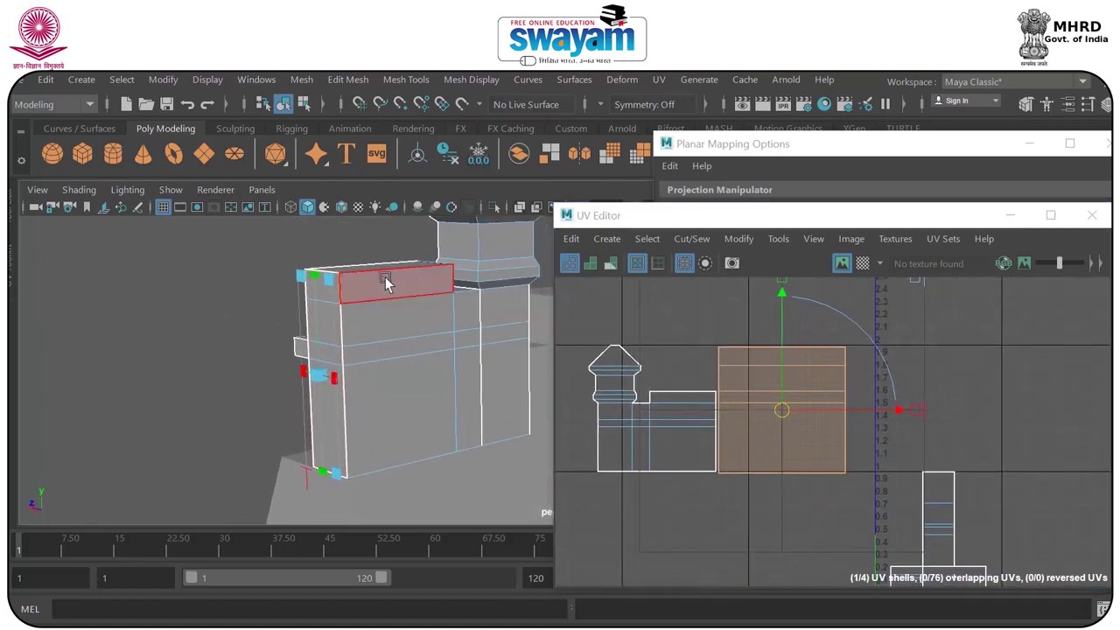
pyautogui.click(386, 278)
pyautogui.keyDown('shift'); pyautogui.click(406, 309); pyautogui.keyUp('shift')
pyautogui.keyDown('shift'); pyautogui.click(399, 345); pyautogui.keyUp('shift')
pyautogui.keyDown('shift'); pyautogui.click(397, 390); pyautogui.keyUp('shift')
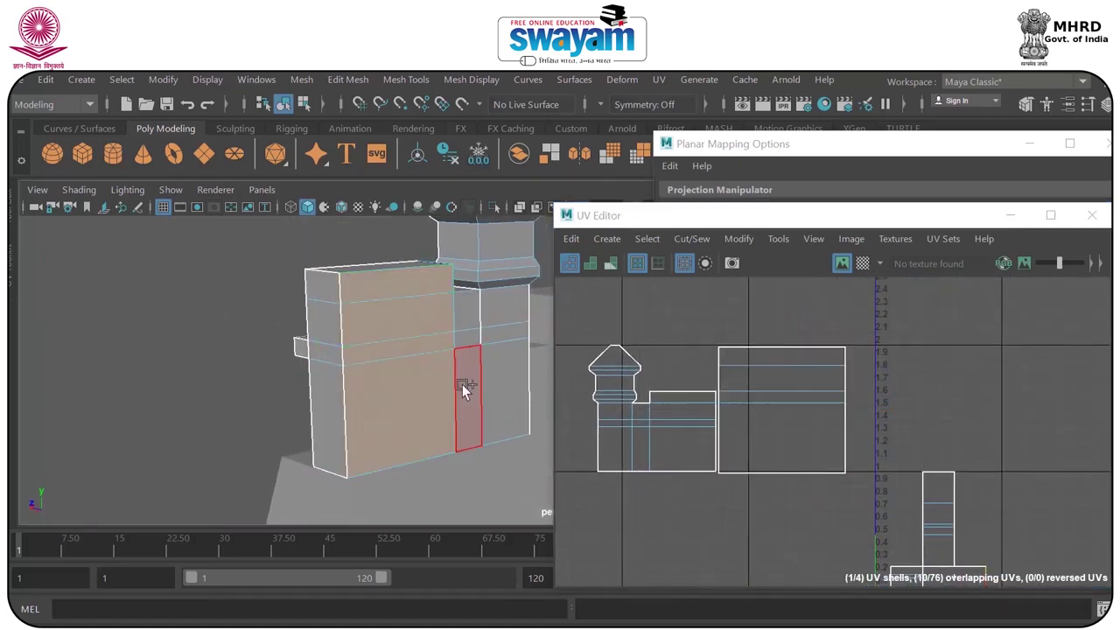
pyautogui.keyDown('shift'); pyautogui.click(469, 383); pyautogui.keyUp('shift')
pyautogui.keyDown('shift'); pyautogui.click(464, 309); pyautogui.keyUp('shift')
pyautogui.keyDown('shift'); pyautogui.click(498, 316); pyautogui.keyUp('shift')
pyautogui.keyDown('shift'); pyautogui.click(500, 335); pyautogui.keyUp('shift')
pyautogui.keyDown('shift'); pyautogui.click(516, 378); pyautogui.keyUp('shift')
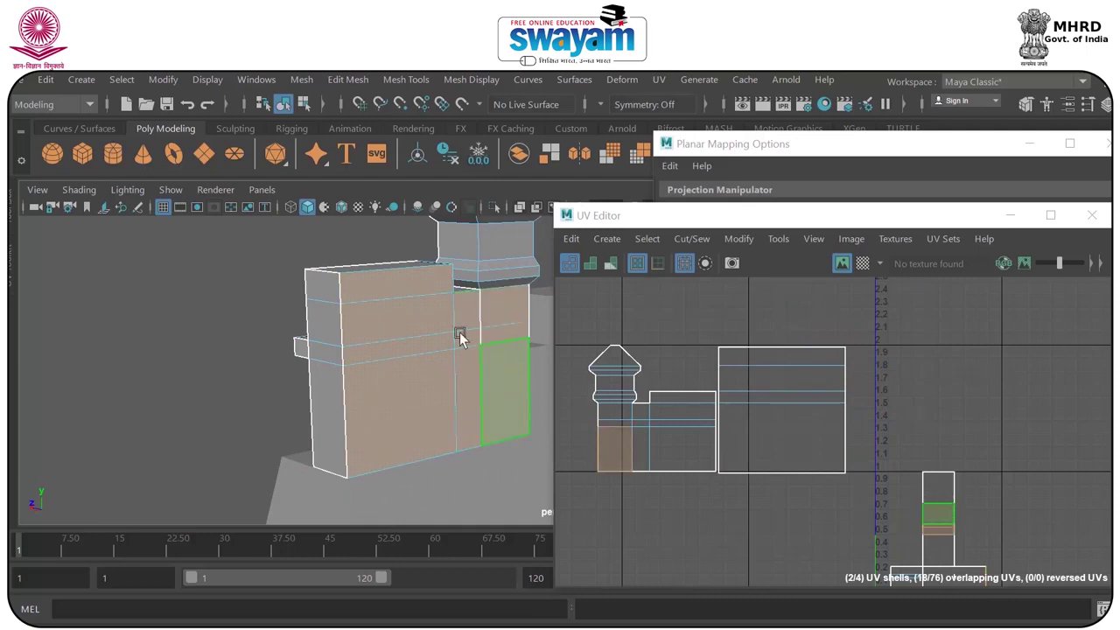
# Add the tower's back faces, from the moulding and neck up to the roof, to the selection.
pyautogui.keyDown('alt'); pyautogui.moveTo(435, 329); pyautogui.dragTo(323, 384, button='middle'); pyautogui.keyUp('alt')
pyautogui.scroll(3, 446, 327)
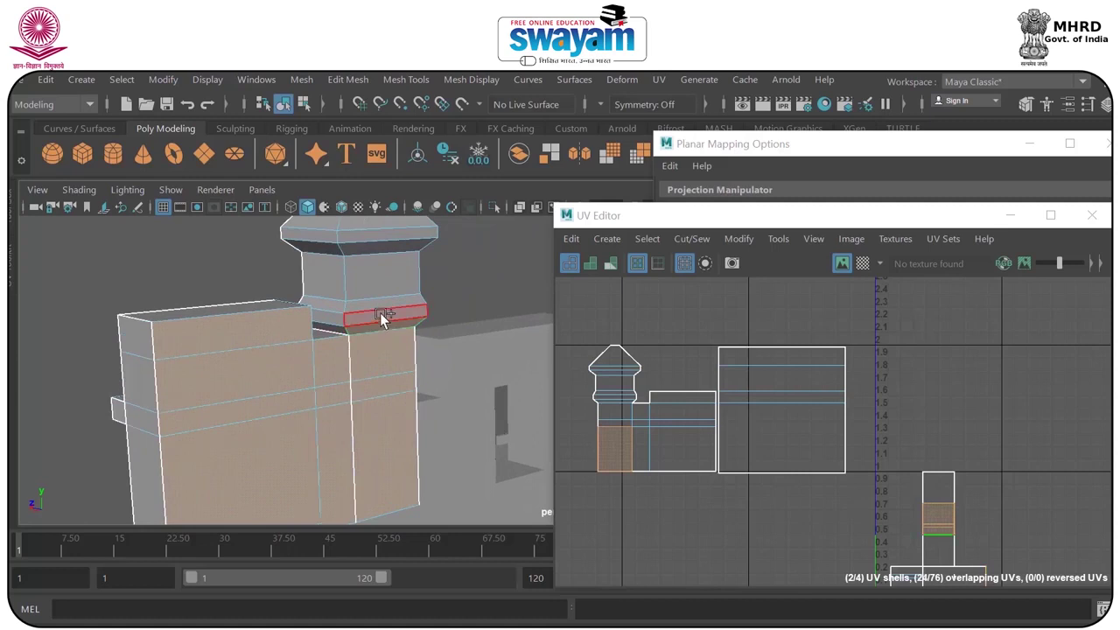
pyautogui.keyDown('shift'); pyautogui.click(376, 278); pyautogui.keyUp('shift')
pyautogui.keyDown('shift'); pyautogui.click(389, 236); pyautogui.keyUp('shift')
pyautogui.keyDown('alt'); pyautogui.moveTo(408, 249); pyautogui.dragTo(409, 371, button='middle'); pyautogui.keyUp('alt')
pyautogui.keyDown('shift'); pyautogui.click(373, 290); pyautogui.keyUp('shift')
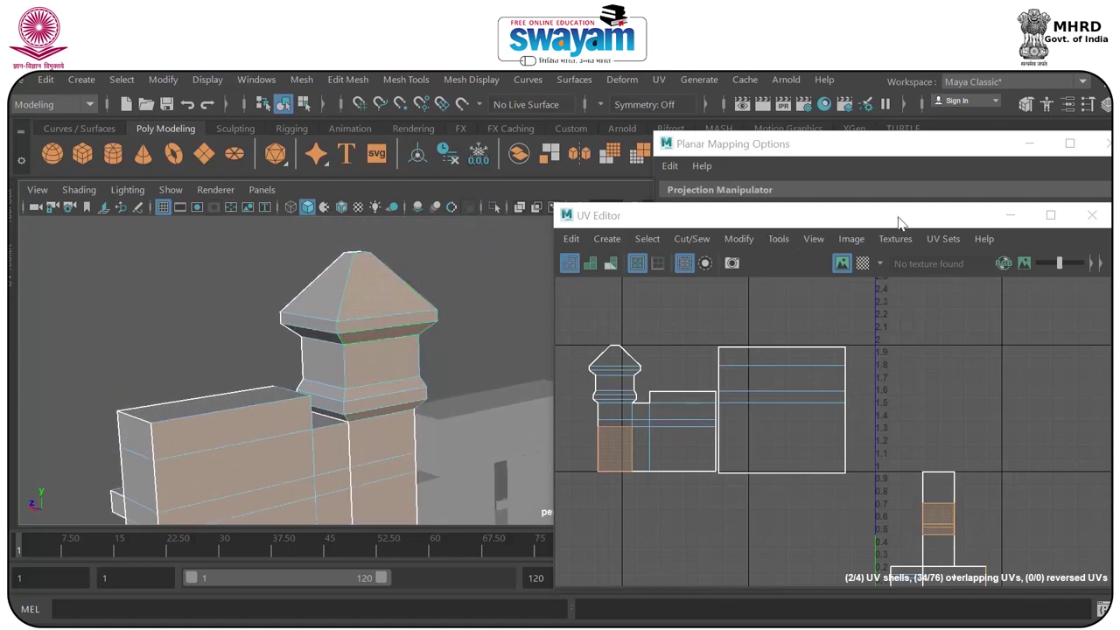
# Move the UV Editor off the mapping options and project the back faces planar from the Z axis.
pyautogui.moveTo(899, 222); pyautogui.dragTo(786, 460)
pyautogui.keyDown('alt'); pyautogui.moveTo(342, 371); pyautogui.dragTo(336, 289, button='middle'); pyautogui.keyUp('alt')
pyautogui.keyDown('alt'); pyautogui.moveTo(313, 379); pyautogui.dragTo(339, 409); pyautogui.keyUp('alt')
pyautogui.click(818, 276)
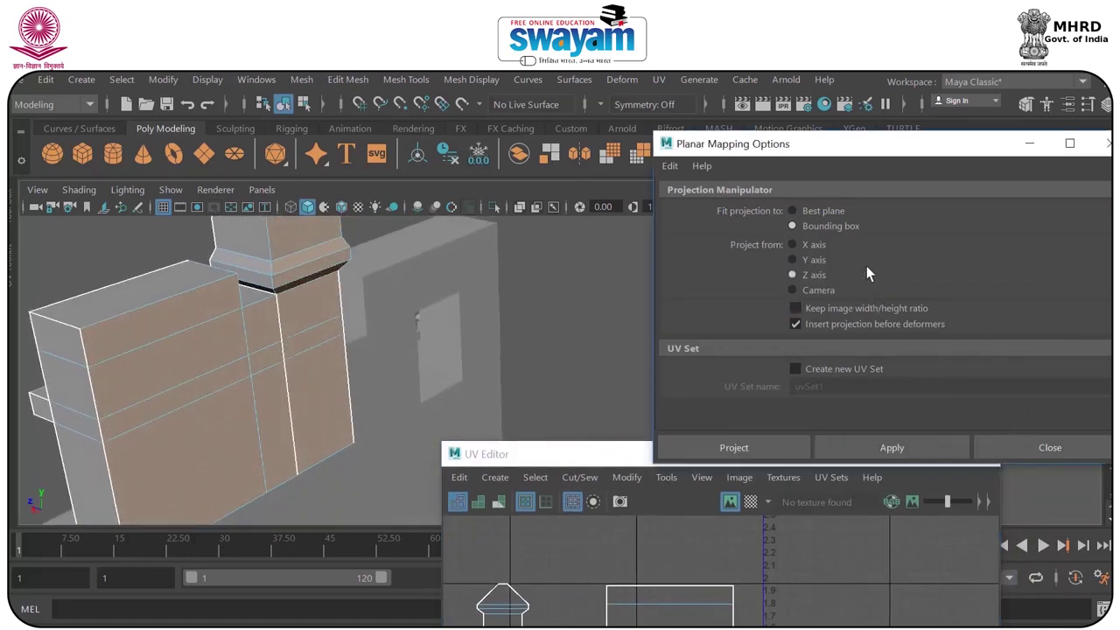
pyautogui.click(852, 447)
pyautogui.scroll(-4, 310, 300)
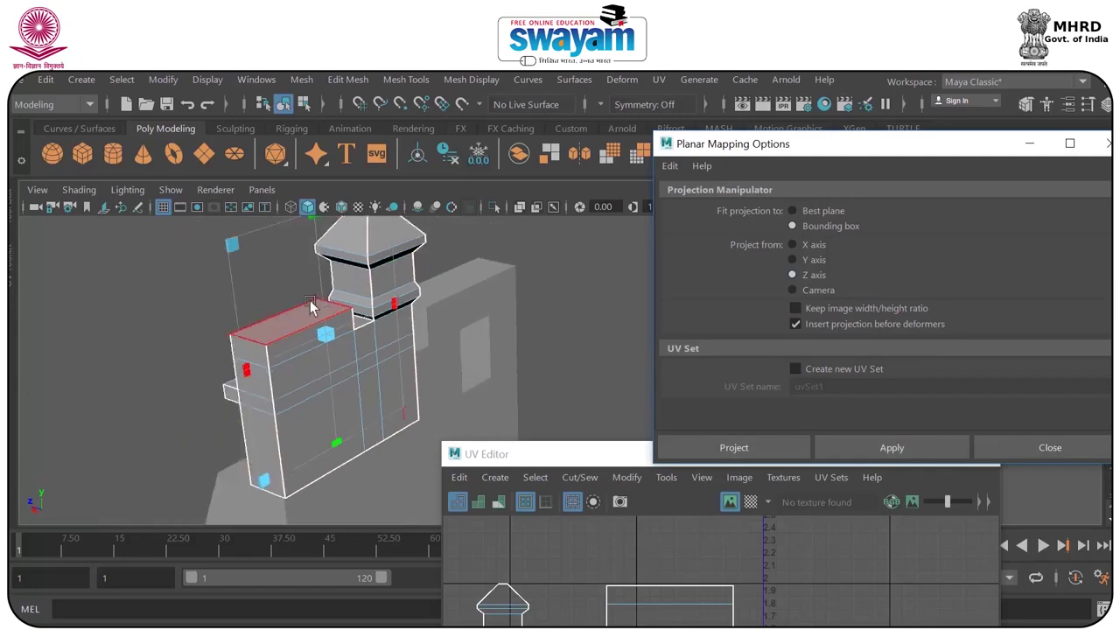
# Bring the UV Editor back into view, place the back UV shell below the front shell and deselect it.
pyautogui.moveTo(616, 457); pyautogui.dragTo(576, 151)
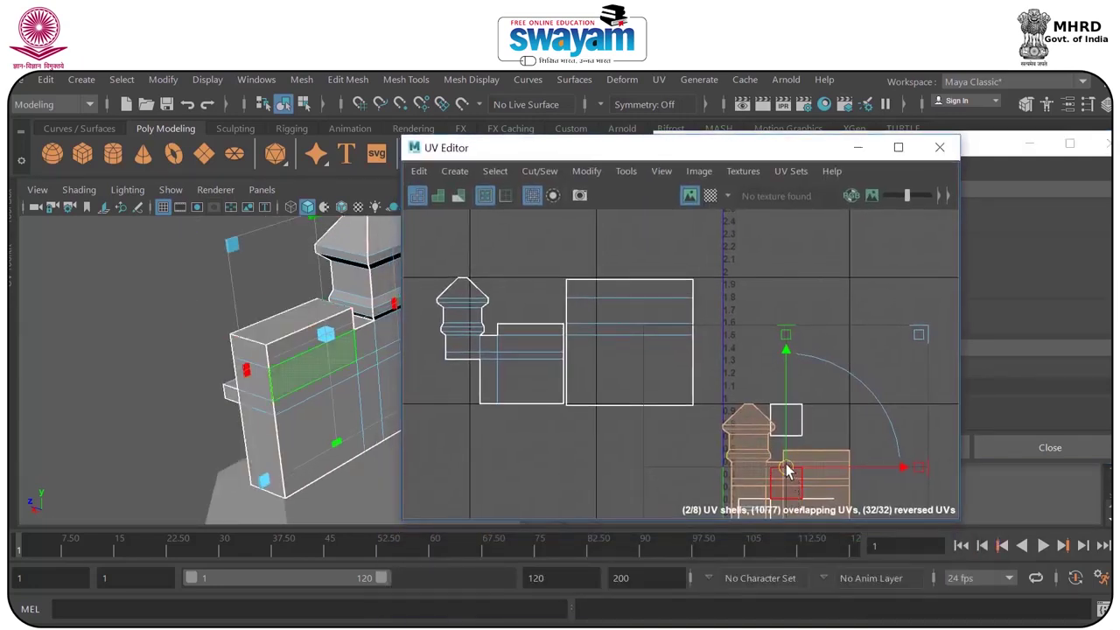
pyautogui.moveTo(778, 363); pyautogui.dragTo(508, 466)
pyautogui.keyDown('alt'); pyautogui.moveTo(390, 369); pyautogui.dragTo(455, 321); pyautogui.keyUp('alt')
pyautogui.keyDown('alt'); pyautogui.moveTo(463, 385); pyautogui.dragTo(509, 346, button='middle'); pyautogui.keyUp('alt')
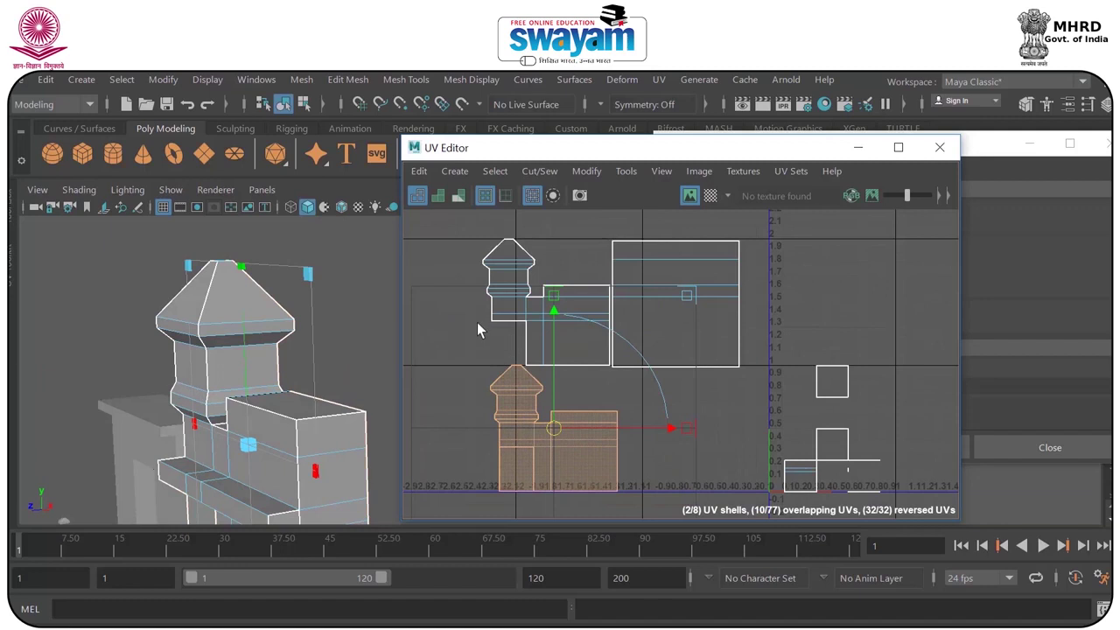
pyautogui.click(477, 322)
# Move the UV Editor clear of the model and isolate the tower wall section in the viewport.
pyautogui.keyDown('alt'); pyautogui.moveTo(347, 428); pyautogui.dragTo(256, 418); pyautogui.keyUp('alt')
pyautogui.click(470, 404)
pyautogui.keyDown('alt'); pyautogui.moveTo(306, 398); pyautogui.dragTo(222, 367, button='middle'); pyautogui.keyUp('alt')
pyautogui.keyDown('alt'); pyautogui.moveTo(291, 413); pyautogui.dragTo(225, 440); pyautogui.keyUp('alt')
pyautogui.keyDown('alt'); pyautogui.moveTo(280, 357); pyautogui.dragTo(194, 491, button='middle'); pyautogui.keyUp('alt')
pyautogui.moveTo(286, 397); pyautogui.dragTo(375, 140, button='right')
pyautogui.moveTo(503, 157); pyautogui.dragTo(682, 211)
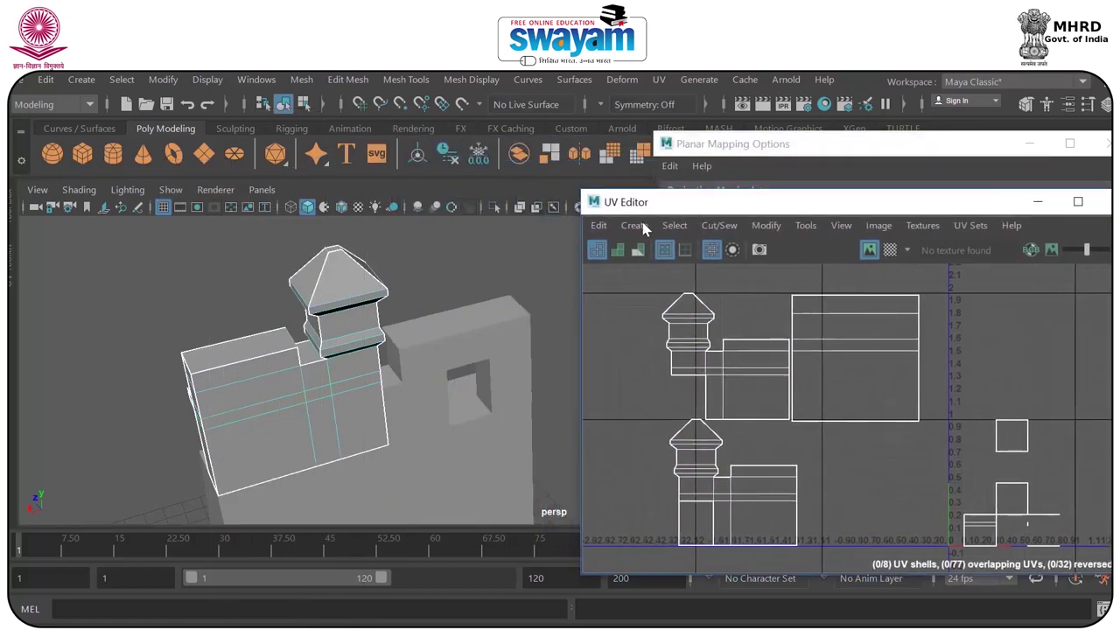
pyautogui.click(385, 284)
pyautogui.click(342, 292)
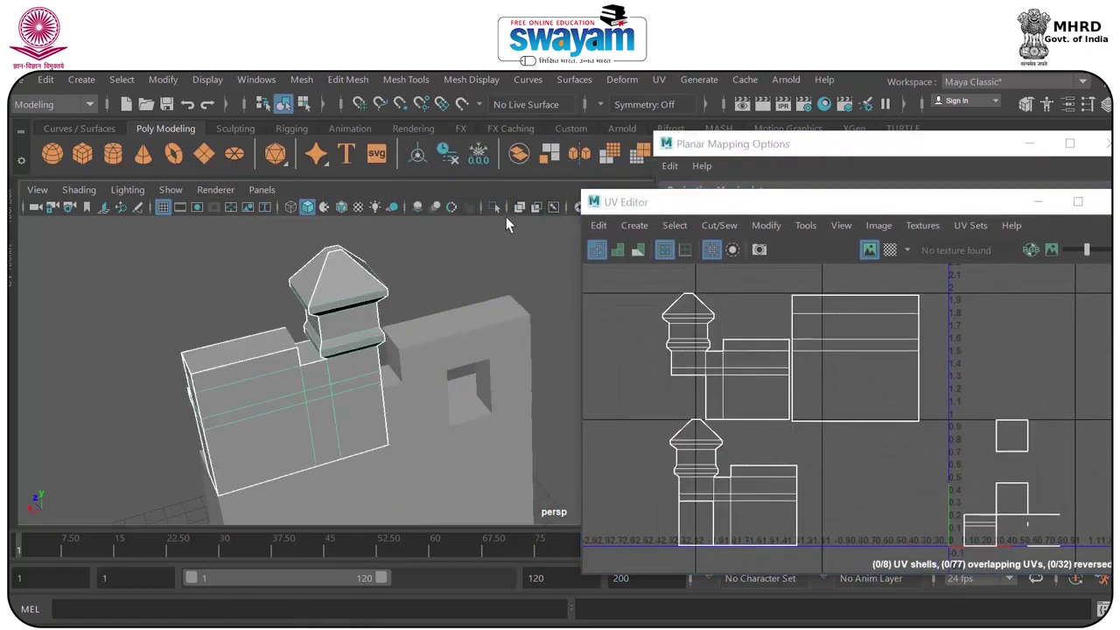
pyautogui.click(496, 207)
# In face mode, select the faces on the tower's narrow outer side from roof to wall base, including the ledge end.
pyautogui.click(442, 294)
pyautogui.keyDown('alt'); pyautogui.moveTo(438, 301); pyautogui.dragTo(336, 359); pyautogui.keyUp('alt')
pyautogui.keyDown('alt'); pyautogui.moveTo(534, 307); pyautogui.dragTo(166, 287, button='middle'); pyautogui.keyUp('alt')
pyautogui.click(394, 353)
pyautogui.keyDown('alt'); pyautogui.moveTo(468, 385); pyautogui.dragTo(363, 385); pyautogui.keyUp('alt')
pyautogui.keyDown('alt'); pyautogui.moveTo(501, 348); pyautogui.dragTo(236, 272, button='middle'); pyautogui.keyUp('alt')
pyautogui.scroll(2, 439, 290)
pyautogui.keyDown('alt'); pyautogui.moveTo(444, 339); pyautogui.dragTo(461, 401, button='middle'); pyautogui.keyUp('alt')
pyautogui.moveTo(330, 323); pyautogui.dragTo(328, 220, button='right')
pyautogui.click(355, 265)
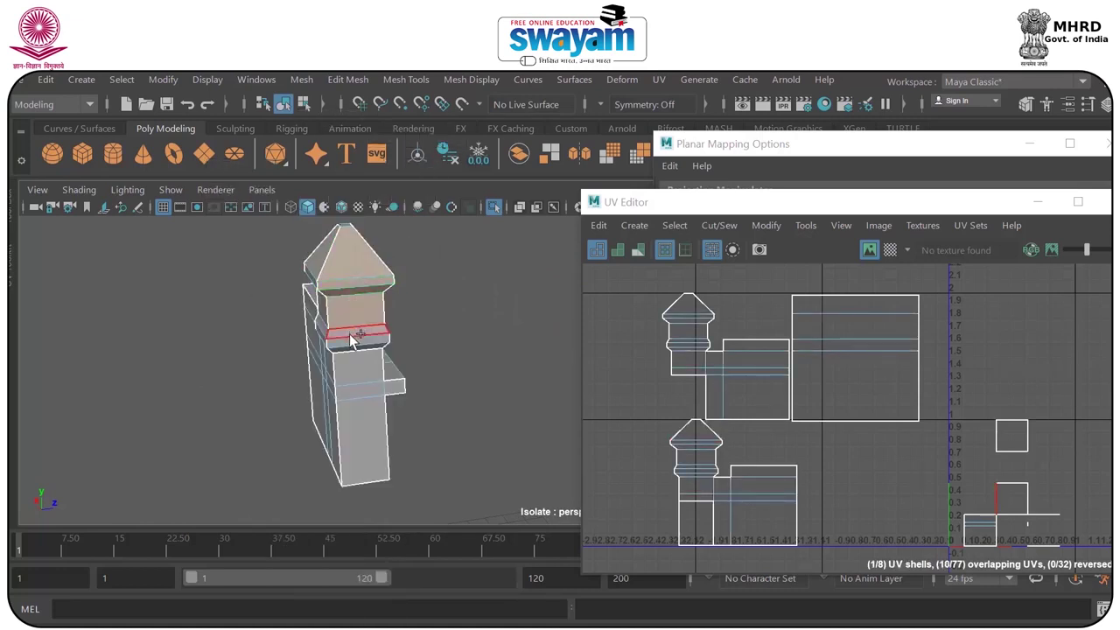
pyautogui.keyDown('shift'); pyautogui.click(355, 387); pyautogui.keyUp('shift')
pyautogui.keyDown('shift'); pyautogui.click(391, 388); pyautogui.keyUp('shift')
pyautogui.keyDown('shift'); pyautogui.click(371, 433); pyautogui.keyUp('shift')
pyautogui.keyDown('alt'); pyautogui.moveTo(457, 407); pyautogui.dragTo(426, 360); pyautogui.keyUp('alt')
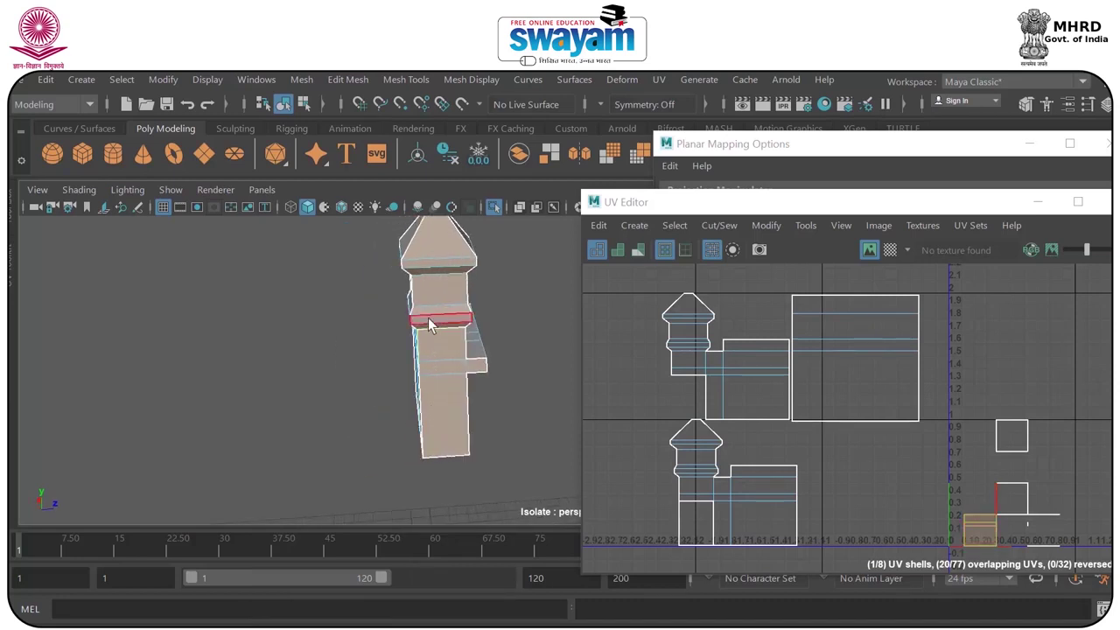
# Project the tower's side faces planar from the X axis and move their UV shell left of the front and back shells.
pyautogui.moveTo(692, 206); pyautogui.dragTo(587, 246)
pyautogui.click(744, 153)
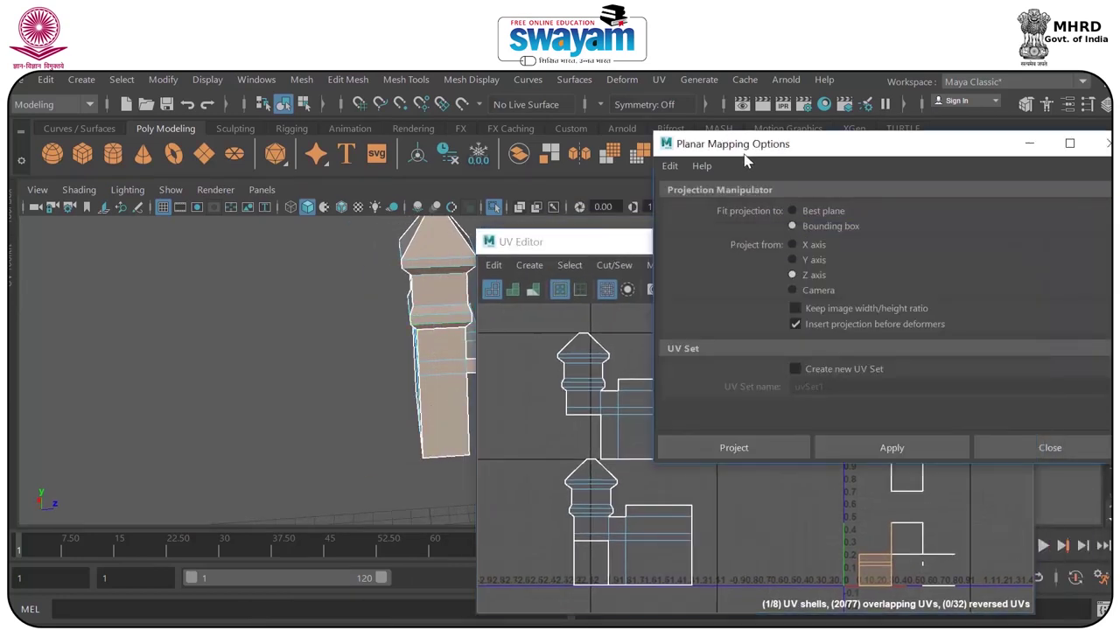
pyautogui.keyDown('alt'); pyautogui.moveTo(230, 407); pyautogui.dragTo(271, 416); pyautogui.keyUp('alt')
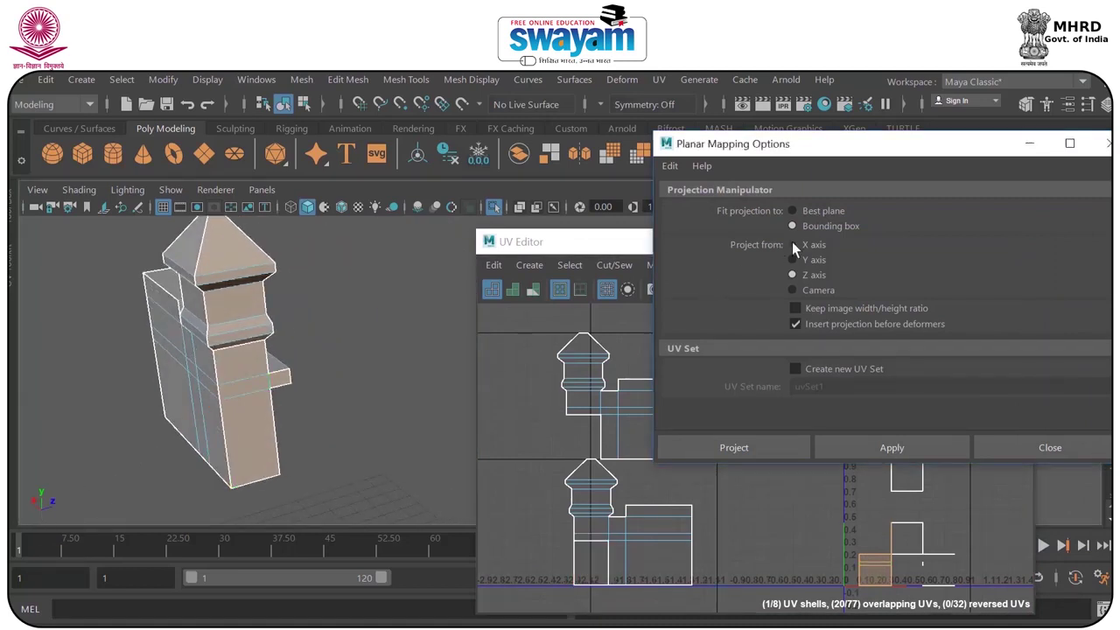
pyautogui.click(854, 438)
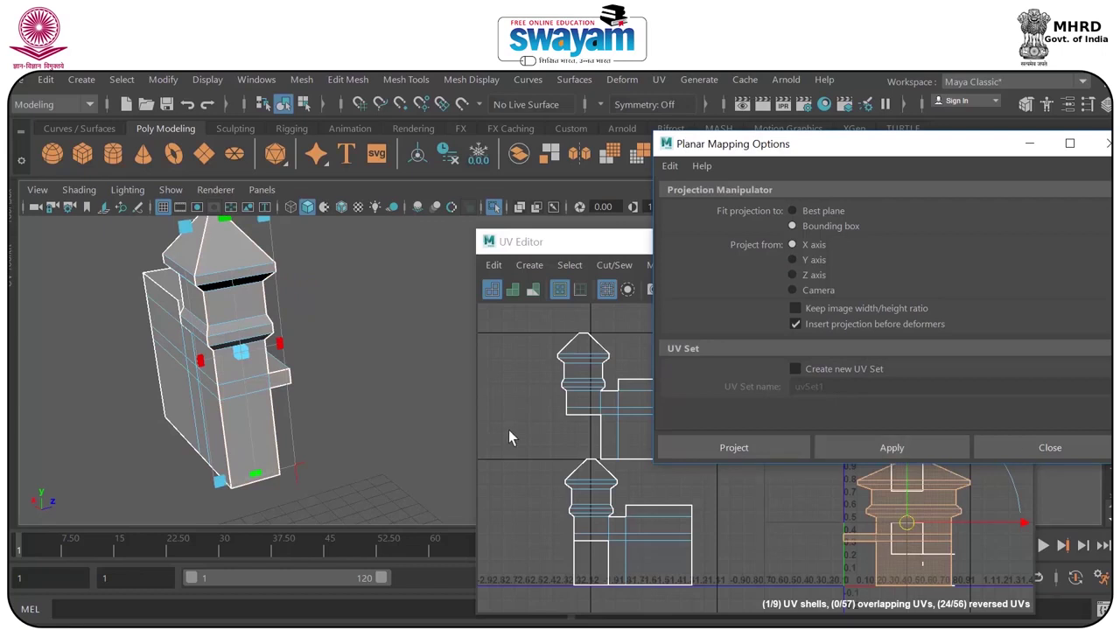
pyautogui.moveTo(837, 149); pyautogui.dragTo(839, 134)
pyautogui.moveTo(910, 521); pyautogui.dragTo(484, 475)
# Select the stacked faces of the wall's opposite narrow end together with the top face of the tall block.
pyautogui.keyDown('alt'); pyautogui.moveTo(371, 370); pyautogui.dragTo(325, 341); pyautogui.keyUp('alt')
pyautogui.scroll(4, 325, 342)
pyautogui.keyDown('alt'); pyautogui.moveTo(199, 378); pyautogui.dragTo(249, 418); pyautogui.keyUp('alt')
pyautogui.click(237, 470)
pyautogui.keyDown('shift'); pyautogui.click(224, 420); pyautogui.keyUp('shift')
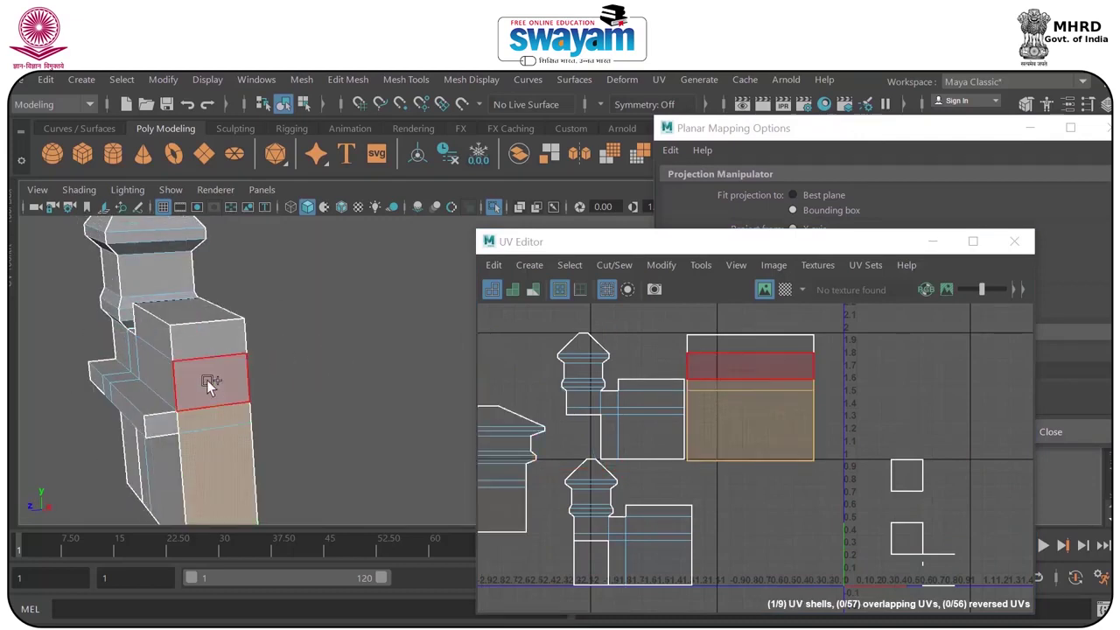
pyautogui.keyDown('shift'); pyautogui.click(208, 385); pyautogui.keyUp('shift')
pyautogui.keyDown('shift'); pyautogui.click(208, 351); pyautogui.keyUp('shift')
pyautogui.keyDown('shift'); pyautogui.click(187, 317); pyautogui.keyUp('shift')
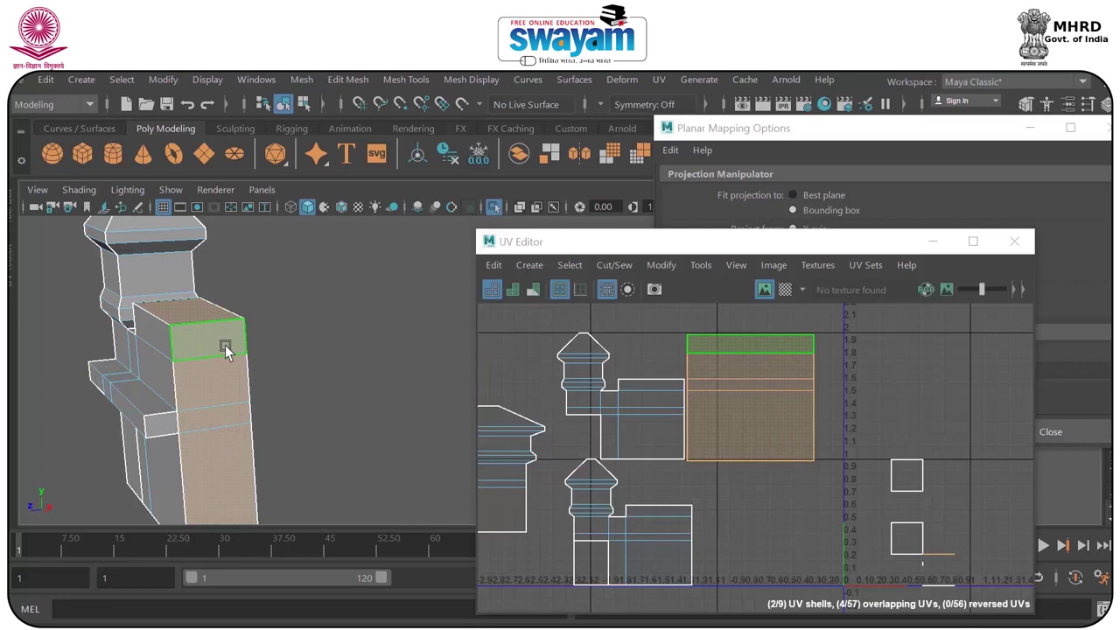
# Select the roof, shaft and lower moulding faces on the tower side facing the tall block.
pyautogui.scroll(-4, 226, 350)
pyautogui.keyDown('alt'); pyautogui.moveTo(277, 360); pyautogui.dragTo(303, 390); pyautogui.keyUp('alt')
pyautogui.keyDown('alt'); pyautogui.moveTo(316, 389); pyautogui.dragTo(261, 278, button='middle'); pyautogui.keyUp('alt')
pyautogui.keyDown('alt'); pyautogui.moveTo(302, 346); pyautogui.dragTo(348, 336); pyautogui.keyUp('alt')
pyautogui.keyDown('alt'); pyautogui.moveTo(420, 366); pyautogui.dragTo(365, 318); pyautogui.keyUp('alt')
pyautogui.keyDown('alt'); pyautogui.moveTo(344, 254); pyautogui.dragTo(332, 365, button='middle'); pyautogui.keyUp('alt')
pyautogui.click(276, 346)
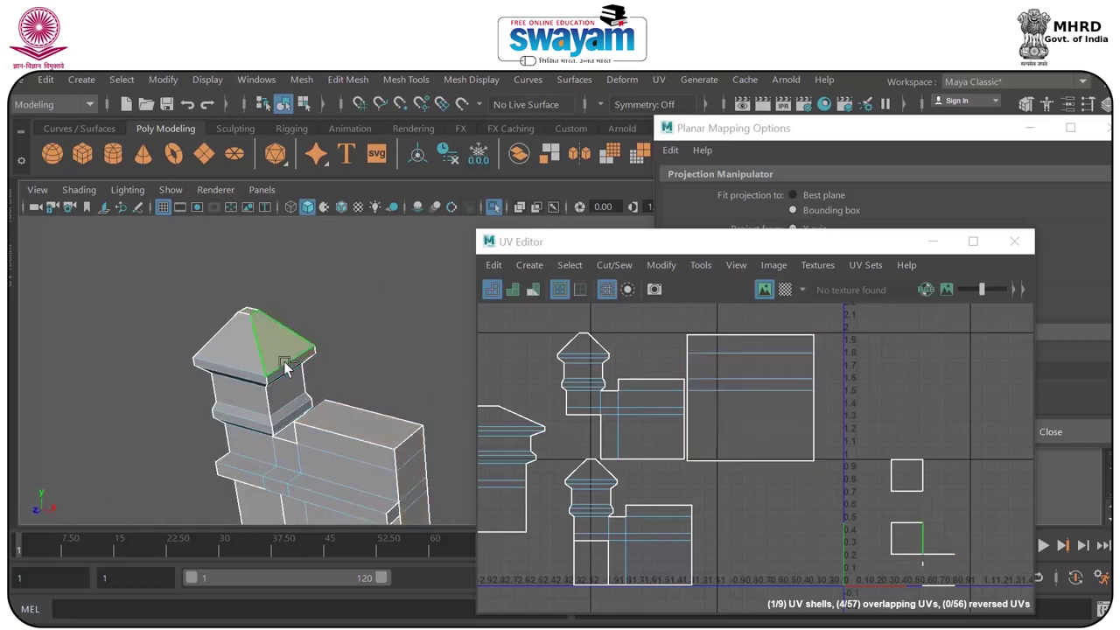
pyautogui.keyDown('shift'); pyautogui.click(287, 370); pyautogui.keyUp('shift')
pyautogui.keyDown('shift'); pyautogui.click(286, 394); pyautogui.keyUp('shift')
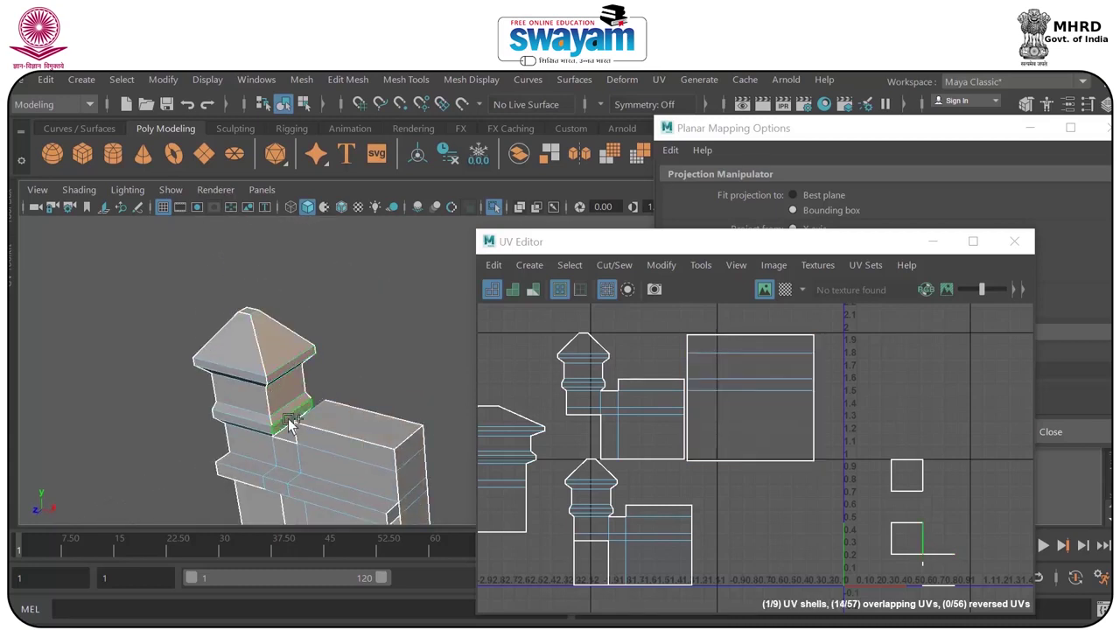
pyautogui.scroll(3, 324, 429)
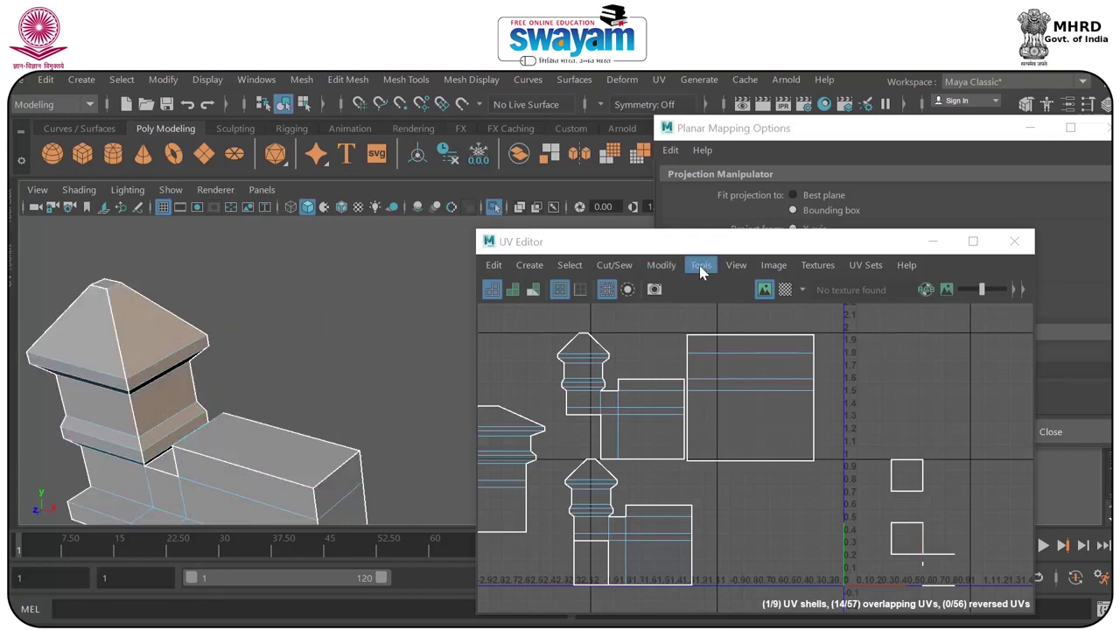
# Project the selected tower faces planar from the X axis and move their UV shells above the 0–1 square.
pyautogui.moveTo(702, 253); pyautogui.dragTo(681, 318)
pyautogui.moveTo(792, 308); pyautogui.dragTo(785, 479)
pyautogui.click(891, 430)
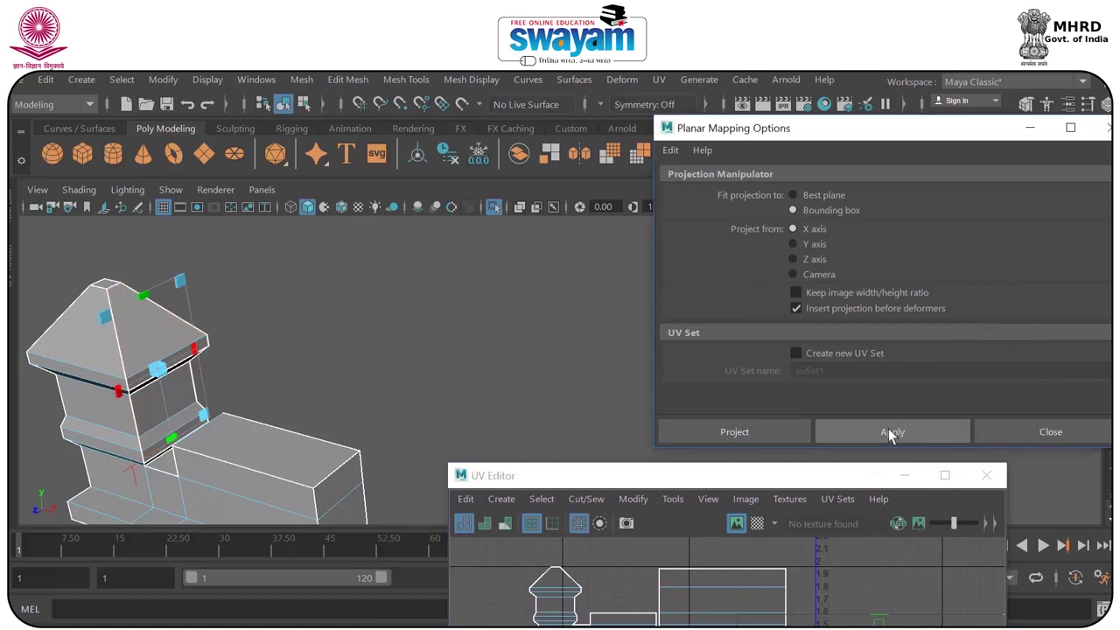
pyautogui.click(770, 475)
pyautogui.moveTo(701, 473); pyautogui.dragTo(642, 181)
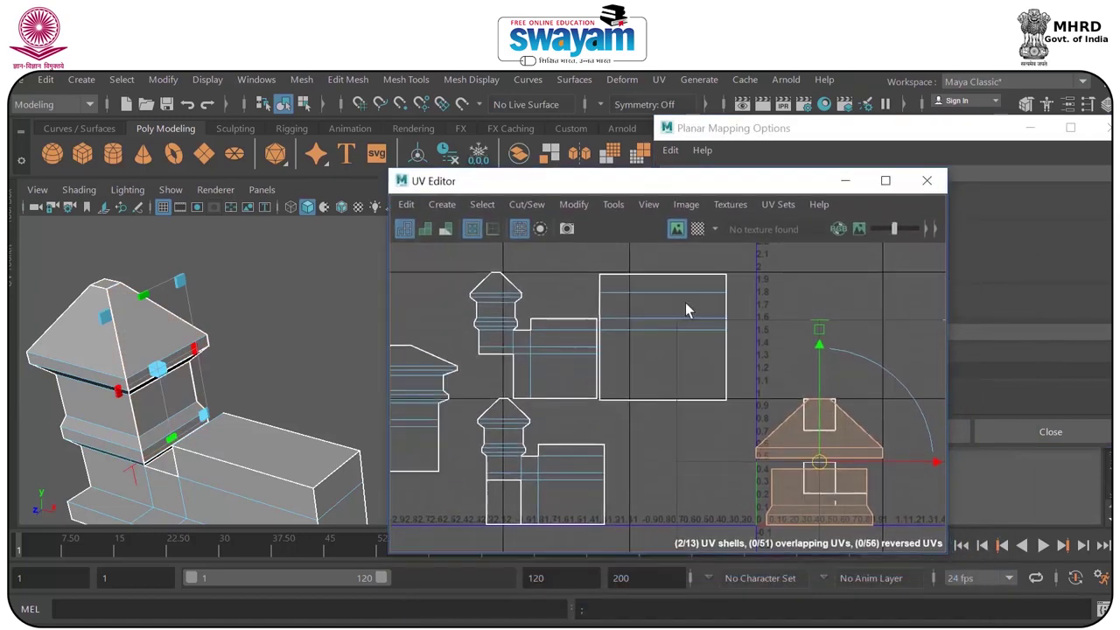
pyautogui.moveTo(819, 470); pyautogui.dragTo(879, 281)
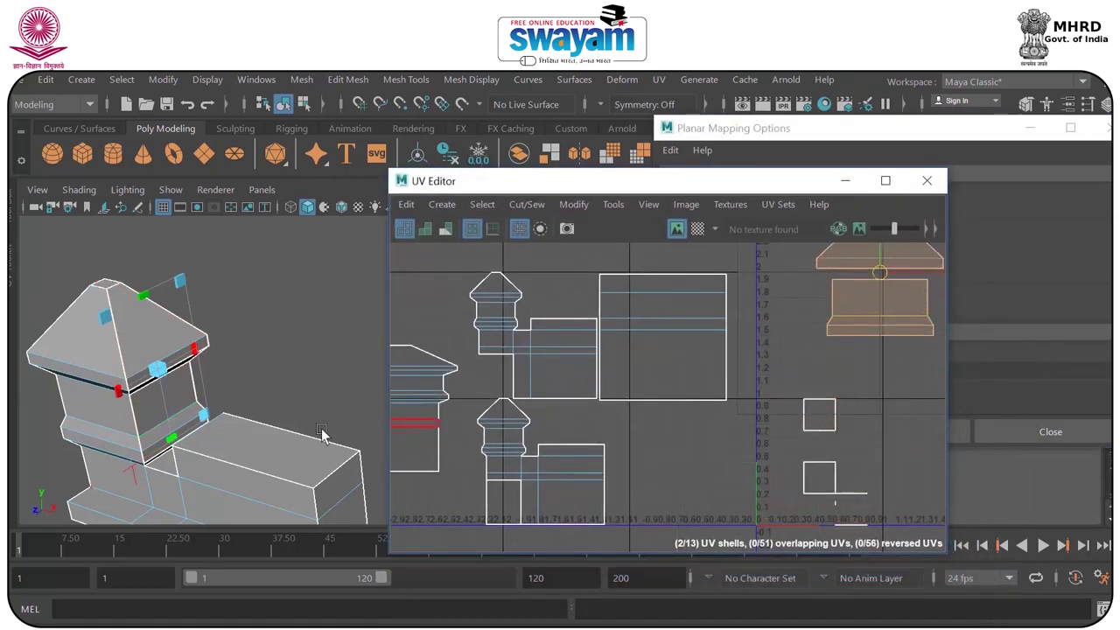
# Undo the last UV shell move and clear the face selection.
pyautogui.keyDown('alt'); pyautogui.moveTo(239, 435); pyautogui.dragTo(218, 403); pyautogui.keyUp('alt')
pyautogui.keyDown('alt'); pyautogui.moveTo(235, 394); pyautogui.dragTo(300, 493, button='middle'); pyautogui.keyUp('alt')
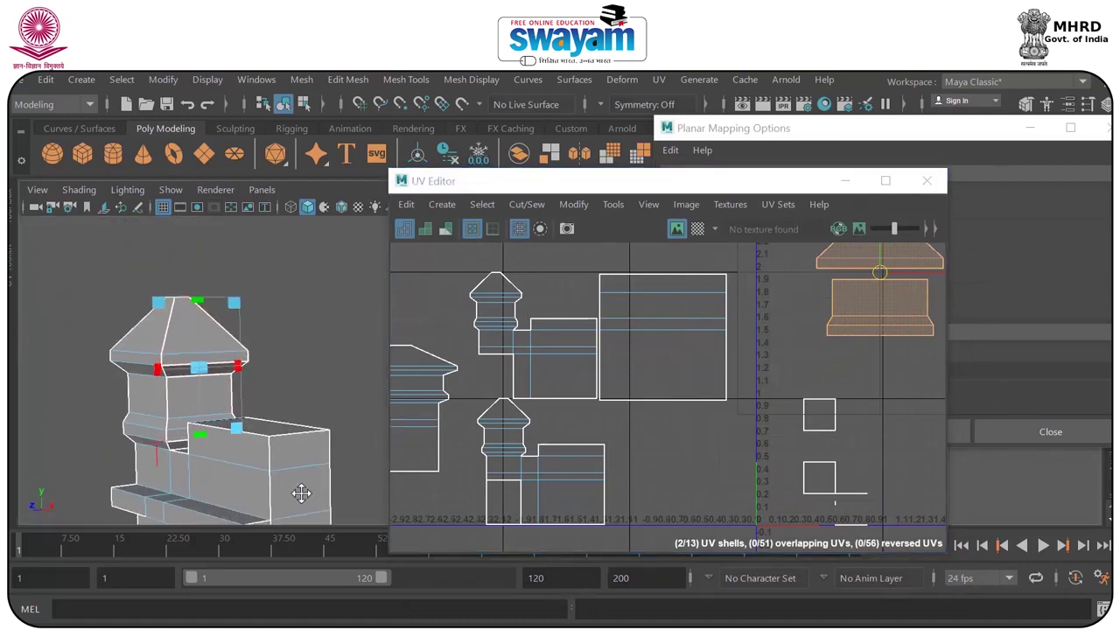
pyautogui.moveTo(282, 474)
pyautogui.keyDown('alt'); pyautogui.mouseDown()
pyautogui.moveTo(326, 479)
pyautogui.moveTo(293, 465)
pyautogui.mouseUp(); pyautogui.keyUp('alt')
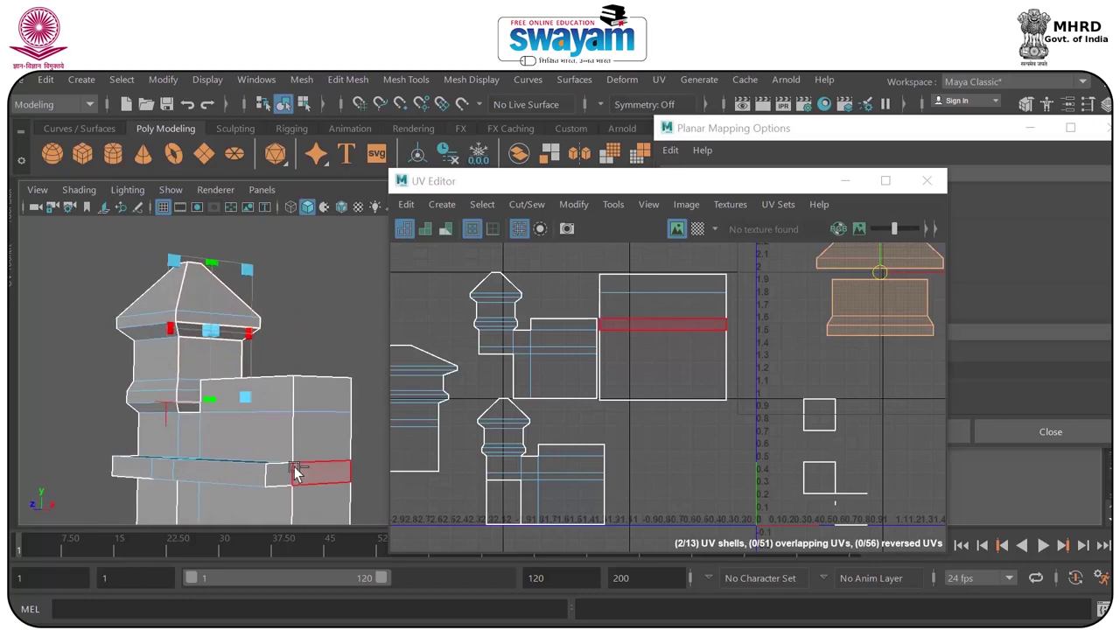
pyautogui.hotkey('ctrl', 'z')
pyautogui.click(303, 299)
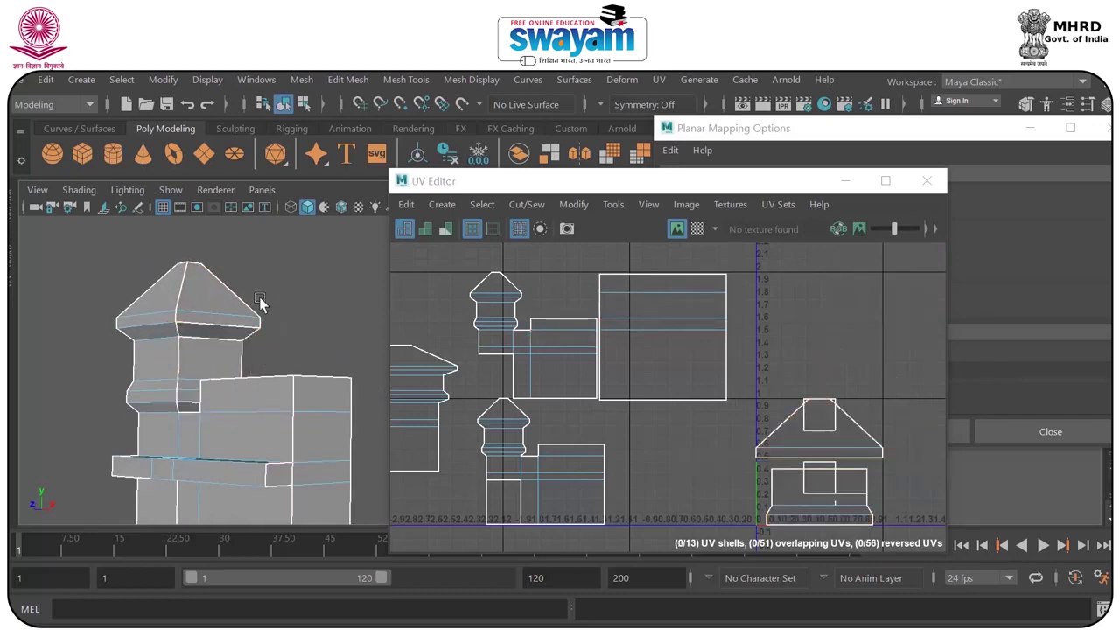
# Select all tower faces on the side facing the tall block, including the roof edge, shaft, mouldings and their undersides.
pyautogui.click(208, 293)
pyautogui.keyDown('shift'); pyautogui.click(201, 319); pyautogui.keyUp('shift')
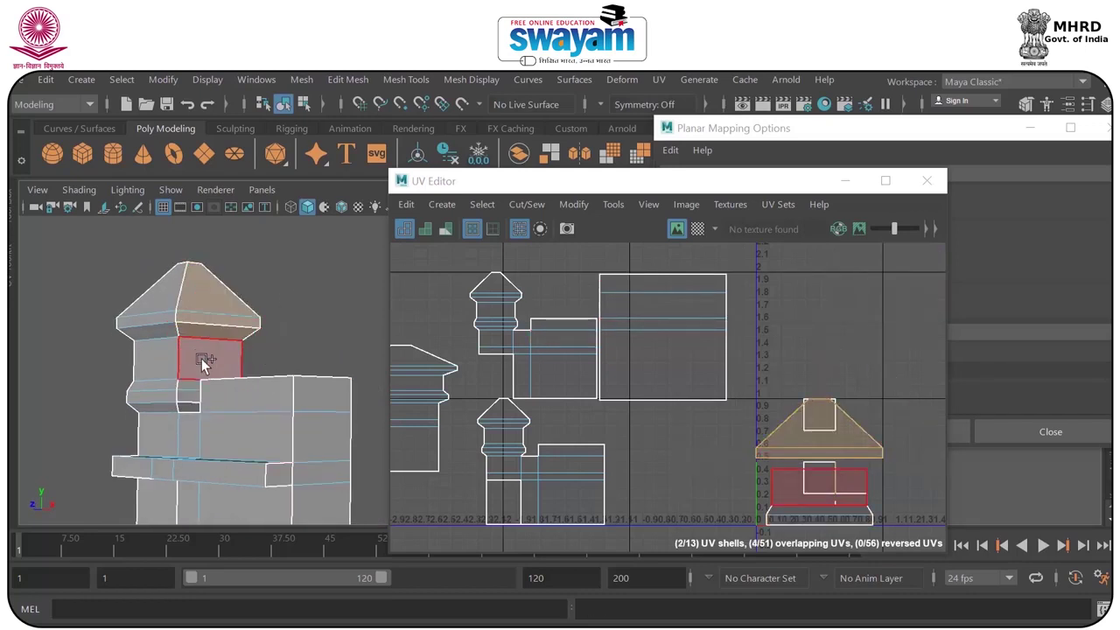
pyautogui.keyDown('shift'); pyautogui.click(201, 359); pyautogui.keyUp('shift')
pyautogui.keyDown('shift'); pyautogui.click(192, 381); pyautogui.keyUp('shift')
pyautogui.keyDown('shift'); pyautogui.click(192, 393); pyautogui.keyUp('shift')
pyautogui.keyDown('alt'); pyautogui.moveTo(265, 433); pyautogui.dragTo(338, 461); pyautogui.keyUp('alt')
pyautogui.keyDown('alt'); pyautogui.moveTo(338, 461); pyautogui.dragTo(272, 375, button='middle'); pyautogui.keyUp('alt')
pyautogui.keyDown('shift'); pyautogui.click(257, 444); pyautogui.keyUp('shift')
pyautogui.keyDown('shift'); pyautogui.click(255, 457); pyautogui.keyUp('shift')
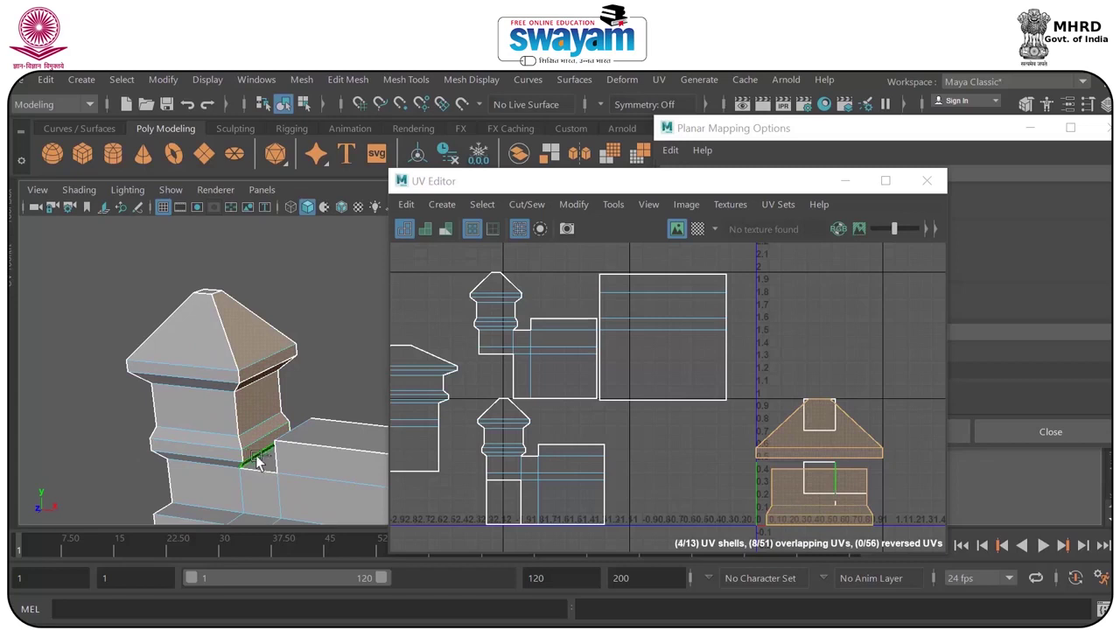
# Project the tower's inner side faces planar from the X axis and move their UV shell above the 0–1 square.
pyautogui.moveTo(810, 191); pyautogui.dragTo(836, 431)
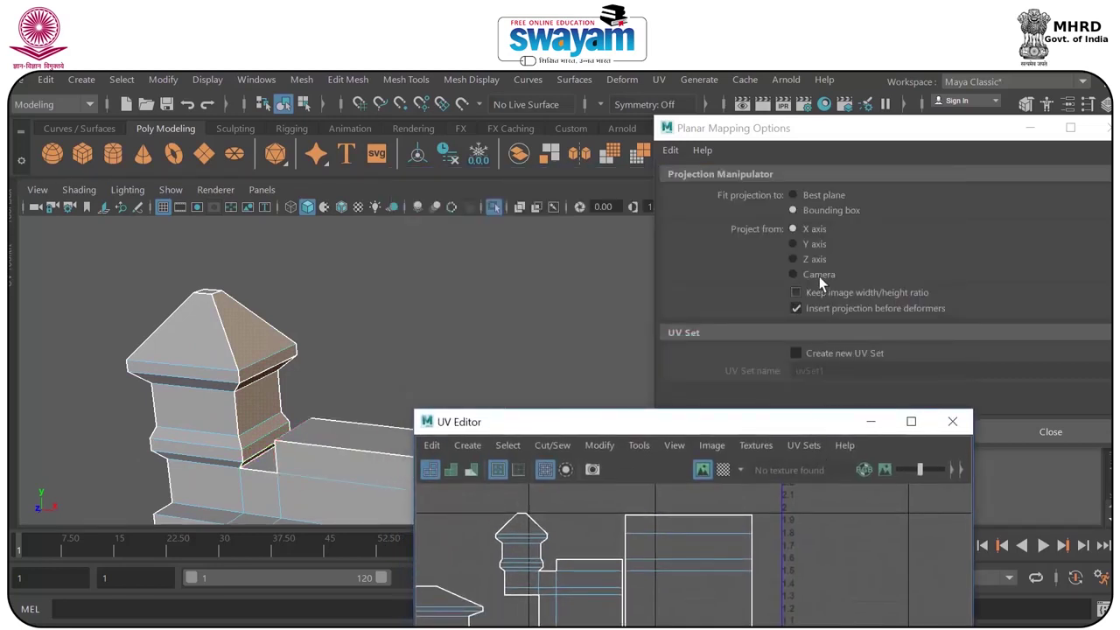
pyautogui.moveTo(814, 140); pyautogui.dragTo(800, 121)
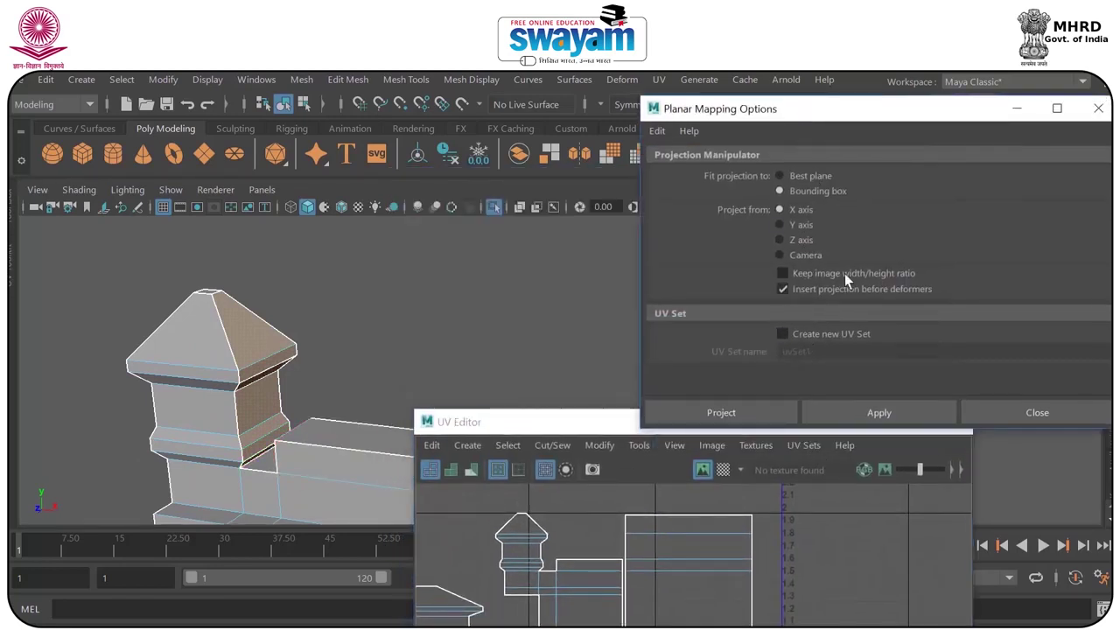
pyautogui.click(858, 404)
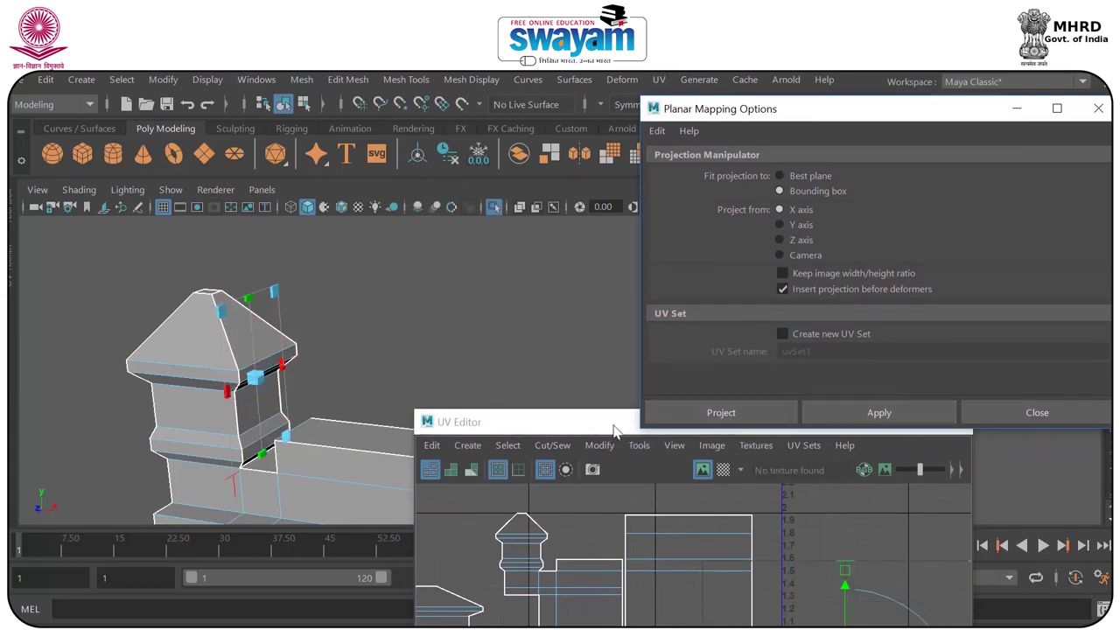
pyautogui.moveTo(614, 426); pyautogui.dragTo(567, 181)
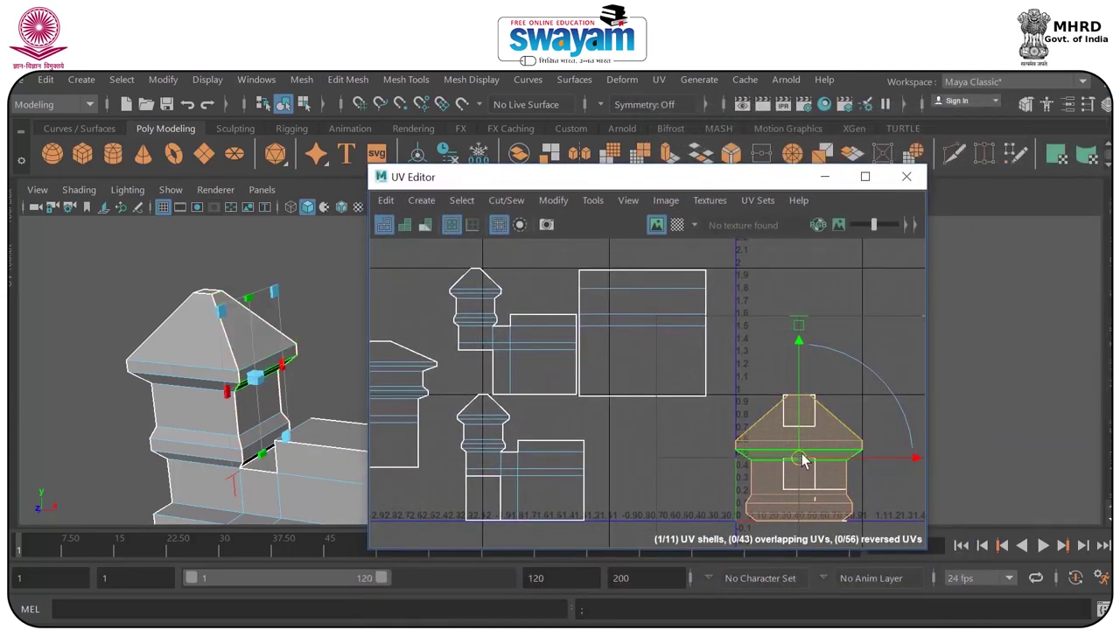
pyautogui.moveTo(802, 459); pyautogui.dragTo(814, 238)
# Select the tall block's narrow end faces to check their UV shell, and inspect the wall from below.
pyautogui.keyDown('alt'); pyautogui.moveTo(269, 402); pyautogui.dragTo(107, 316, button='middle'); pyautogui.keyUp('alt')
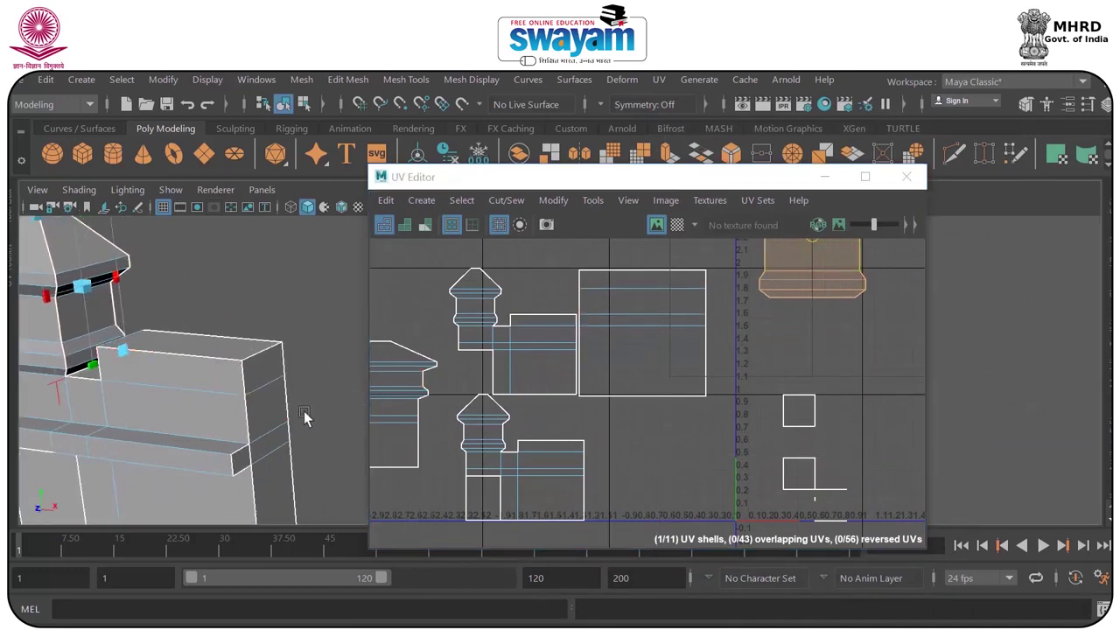
pyautogui.click(269, 413)
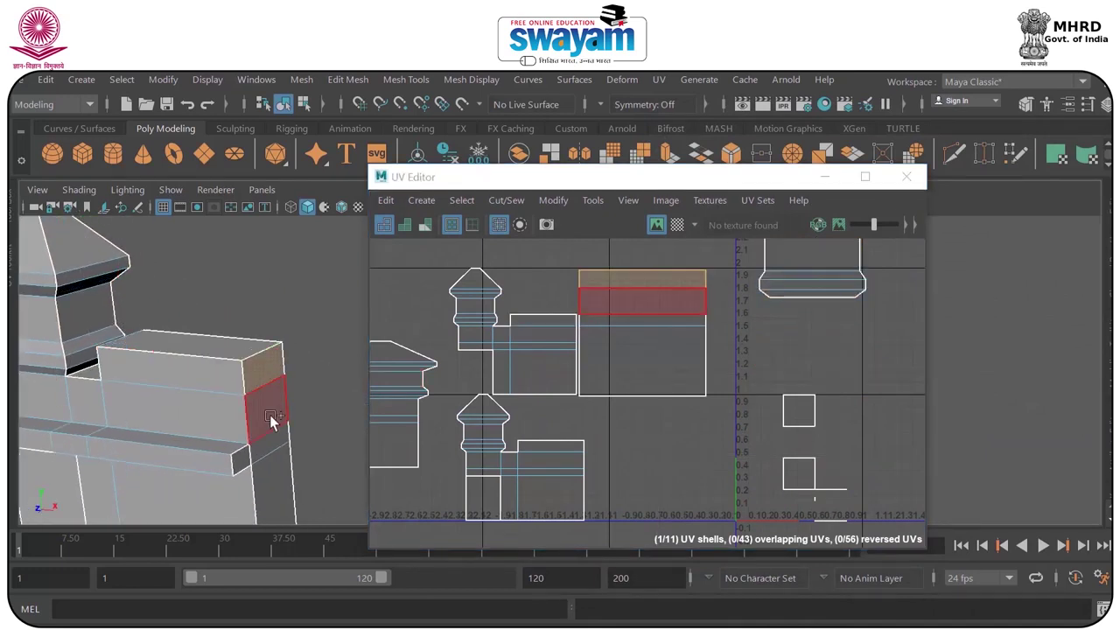
pyautogui.keyDown('shift'); pyautogui.click(284, 480); pyautogui.keyUp('shift')
pyautogui.keyDown('alt'); pyautogui.moveTo(305, 461); pyautogui.dragTo(296, 326, button='middle'); pyautogui.keyUp('alt')
pyautogui.keyDown('alt'); pyautogui.moveTo(268, 376); pyautogui.dragTo(287, 332); pyautogui.keyUp('alt')
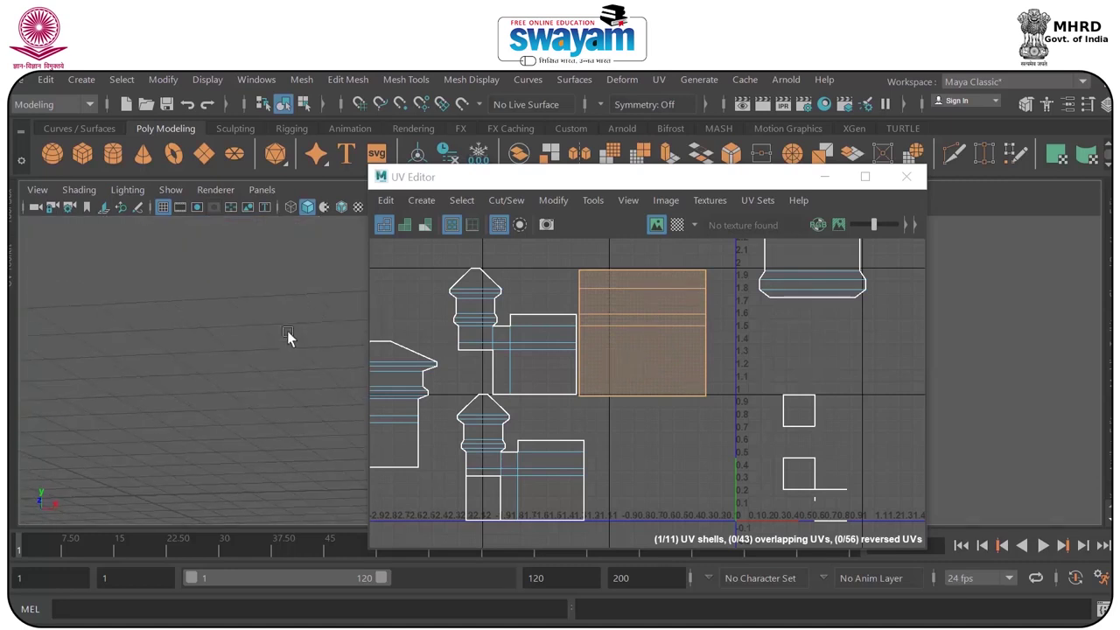
pyautogui.scroll(-4, 268, 444)
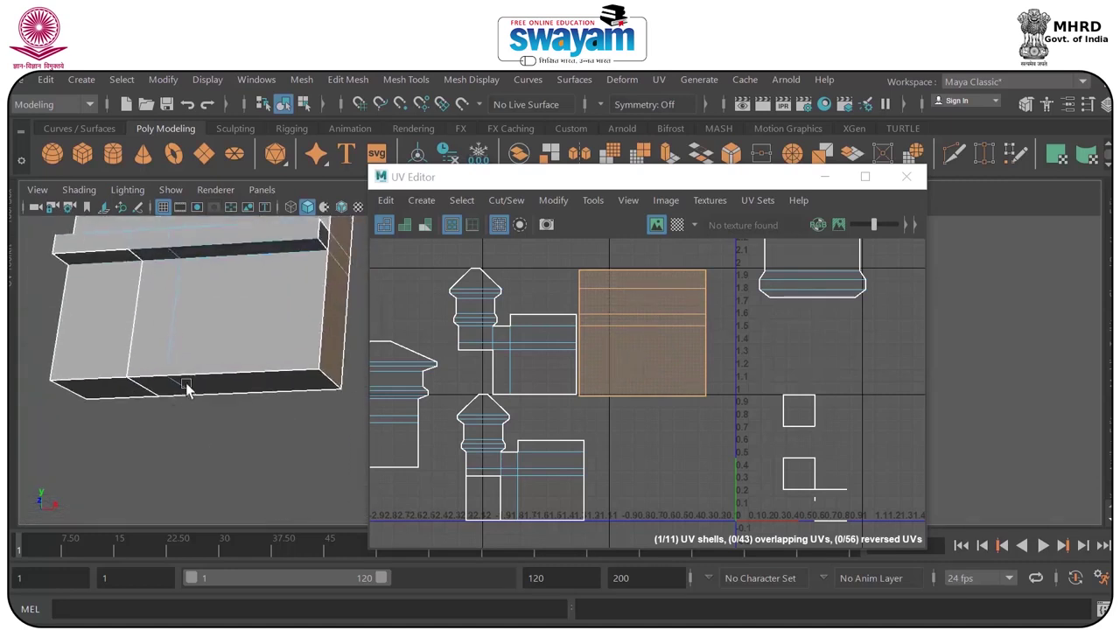
pyautogui.keyDown('alt'); pyautogui.moveTo(185, 385); pyautogui.dragTo(201, 451); pyautogui.keyUp('alt')
# Select the tall block's top face, the low step beside the tower and the small vertical face joining them.
pyautogui.click(219, 448)
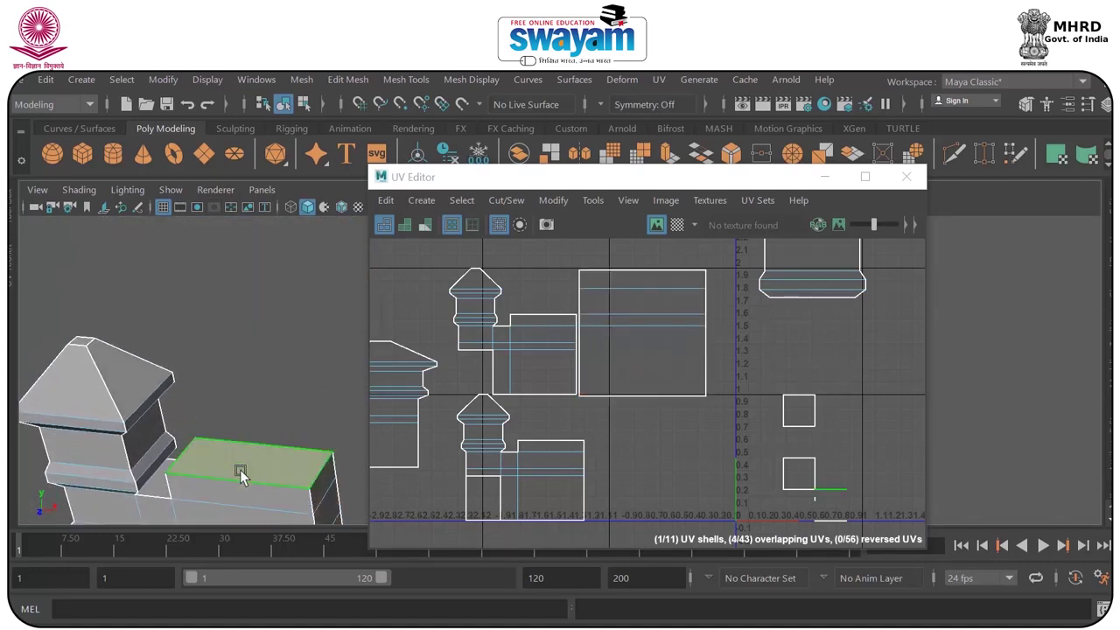
pyautogui.keyDown('alt'); pyautogui.moveTo(250, 475); pyautogui.dragTo(280, 407, button='middle'); pyautogui.keyUp('alt')
pyautogui.keyDown('alt'); pyautogui.moveTo(241, 466); pyautogui.dragTo(207, 394); pyautogui.keyUp('alt')
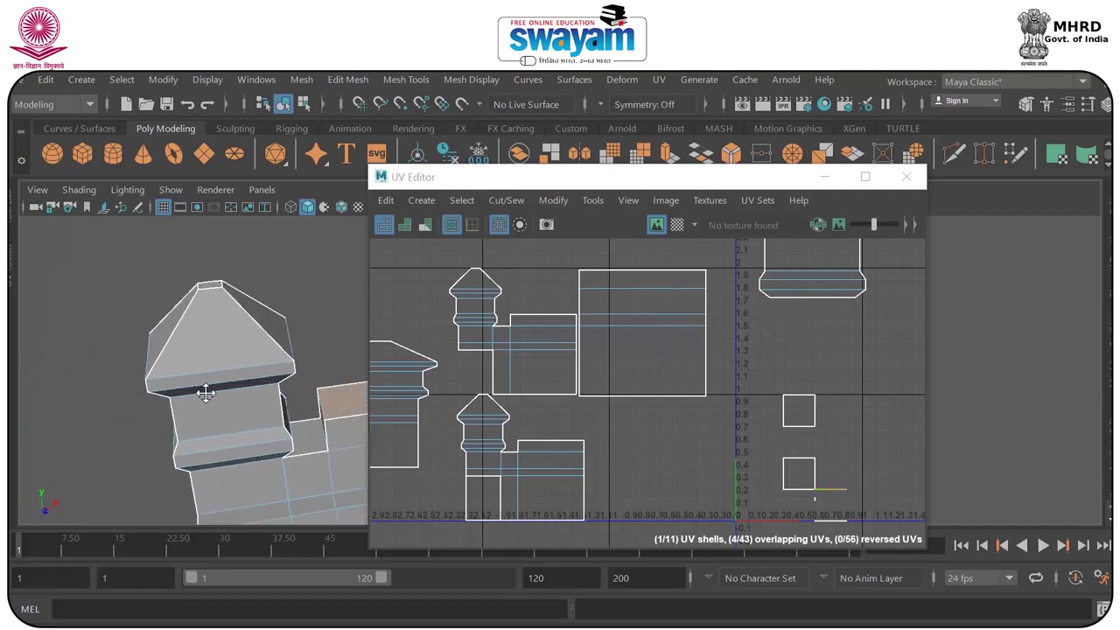
pyautogui.keyDown('alt'); pyautogui.moveTo(207, 394); pyautogui.dragTo(105, 357, button='middle'); pyautogui.keyUp('alt')
pyautogui.keyDown('shift'); pyautogui.click(223, 401); pyautogui.keyUp('shift')
pyautogui.keyDown('alt'); pyautogui.moveTo(243, 401); pyautogui.dragTo(324, 395); pyautogui.keyUp('alt')
pyautogui.keyDown('alt'); pyautogui.moveTo(324, 395); pyautogui.dragTo(196, 397, button='middle'); pyautogui.keyUp('alt')
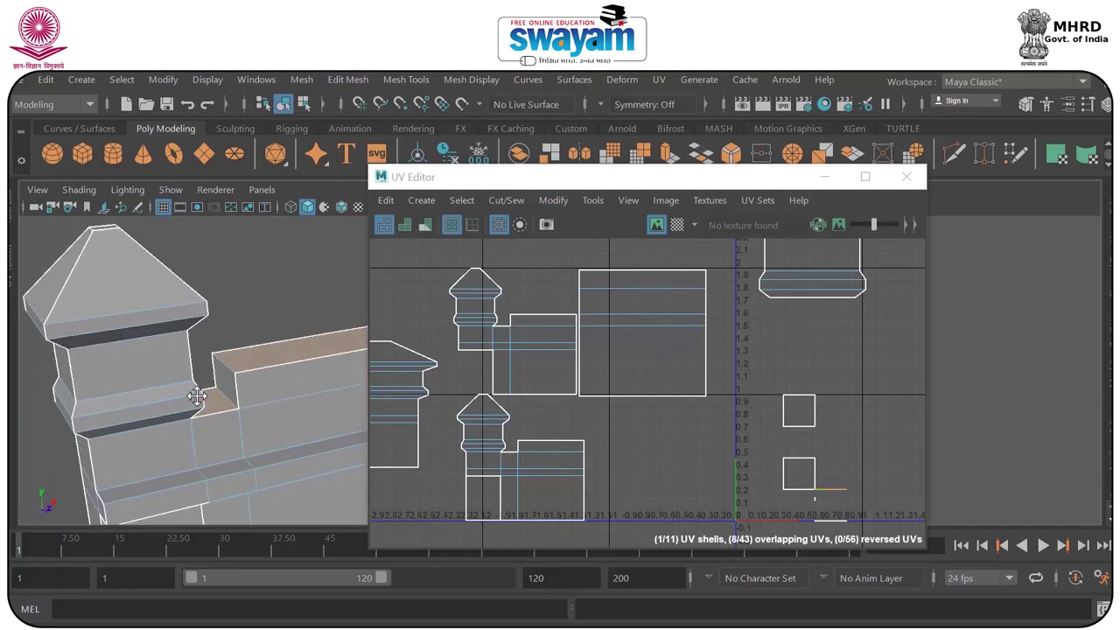
pyautogui.keyDown('shift'); pyautogui.click(223, 383); pyautogui.keyUp('shift')
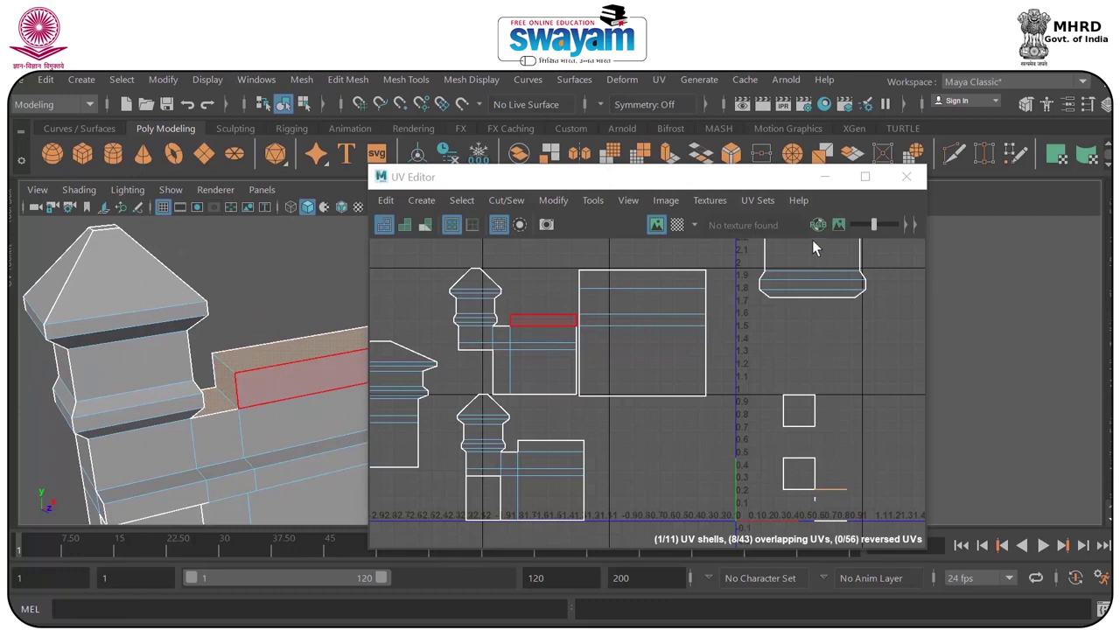
# Project the selected top and step faces planar from the Y axis and move their UV shell above the wall's other shells.
pyautogui.moveTo(798, 185); pyautogui.dragTo(818, 298)
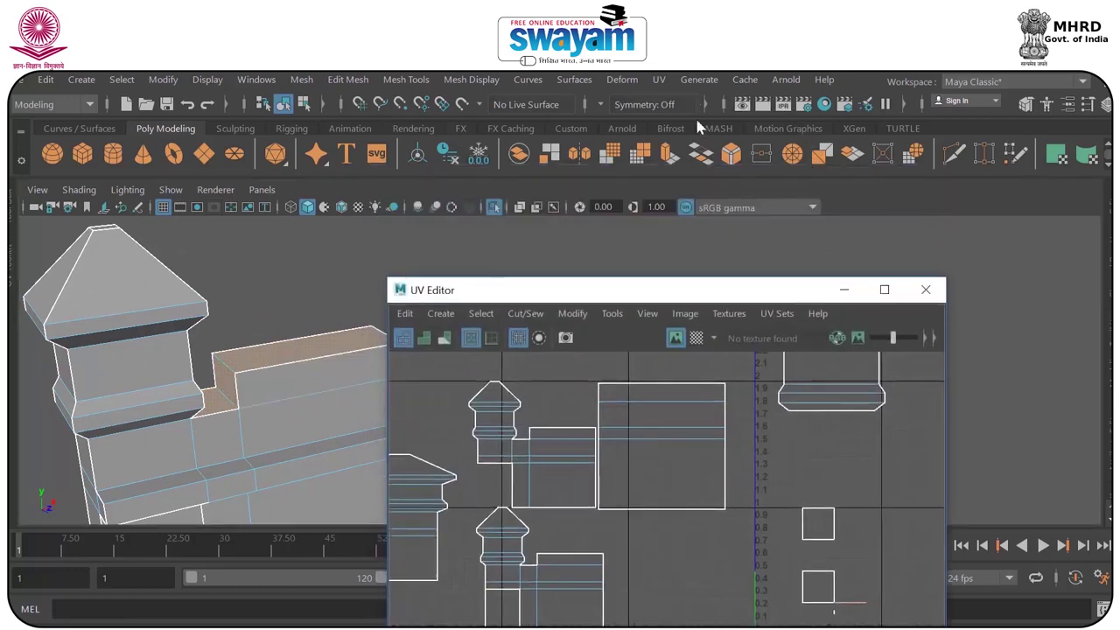
pyautogui.moveTo(681, 301); pyautogui.dragTo(691, 347)
pyautogui.click(659, 79)
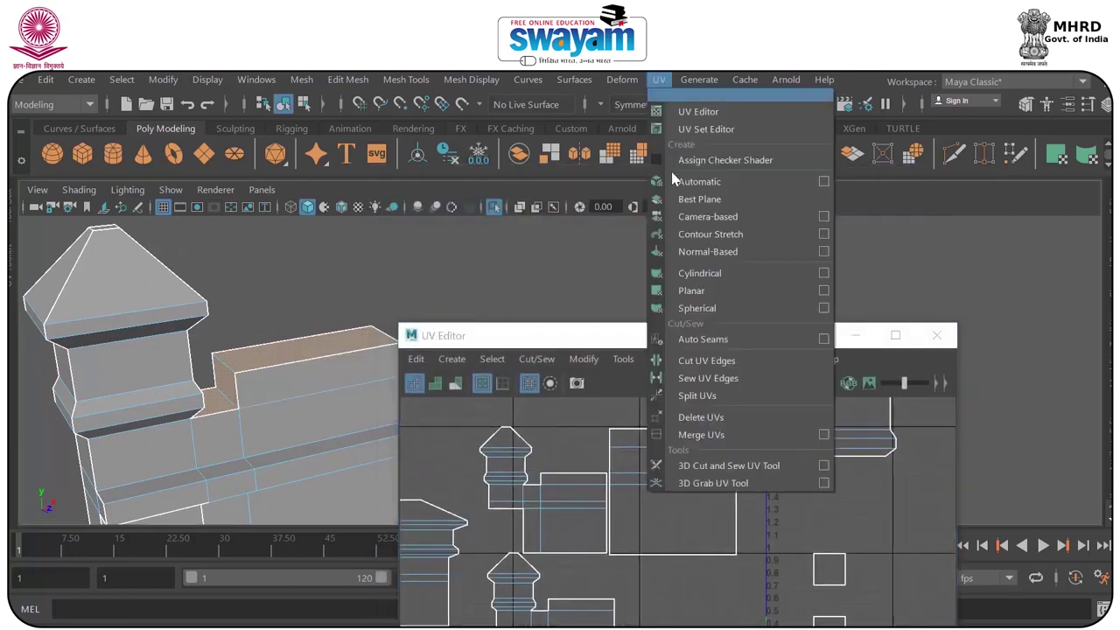
pyautogui.click(823, 292)
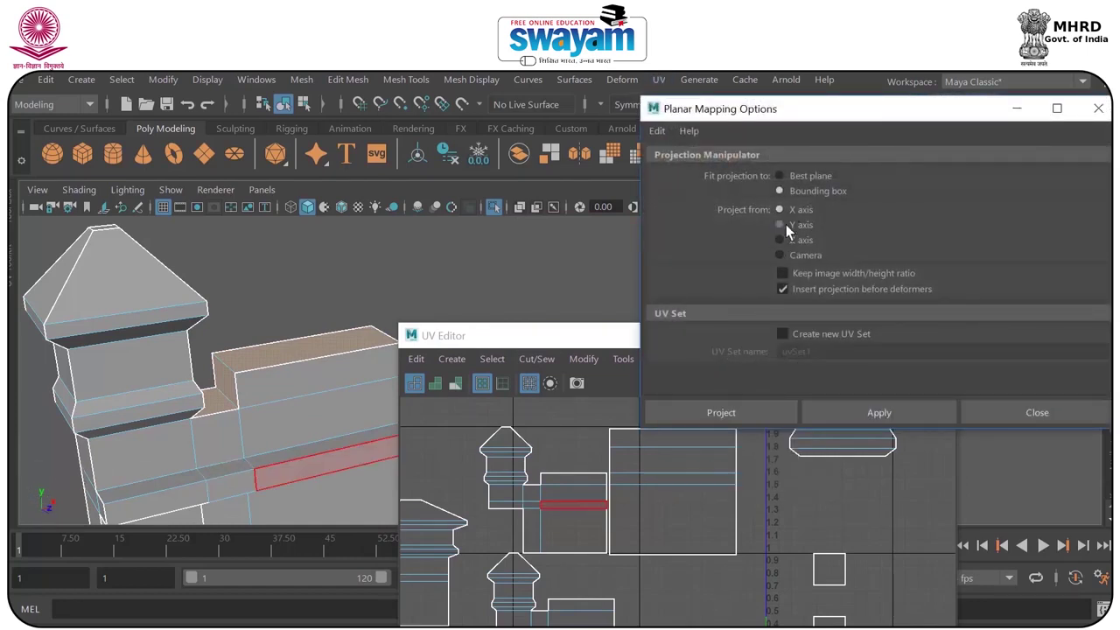
pyautogui.click(839, 411)
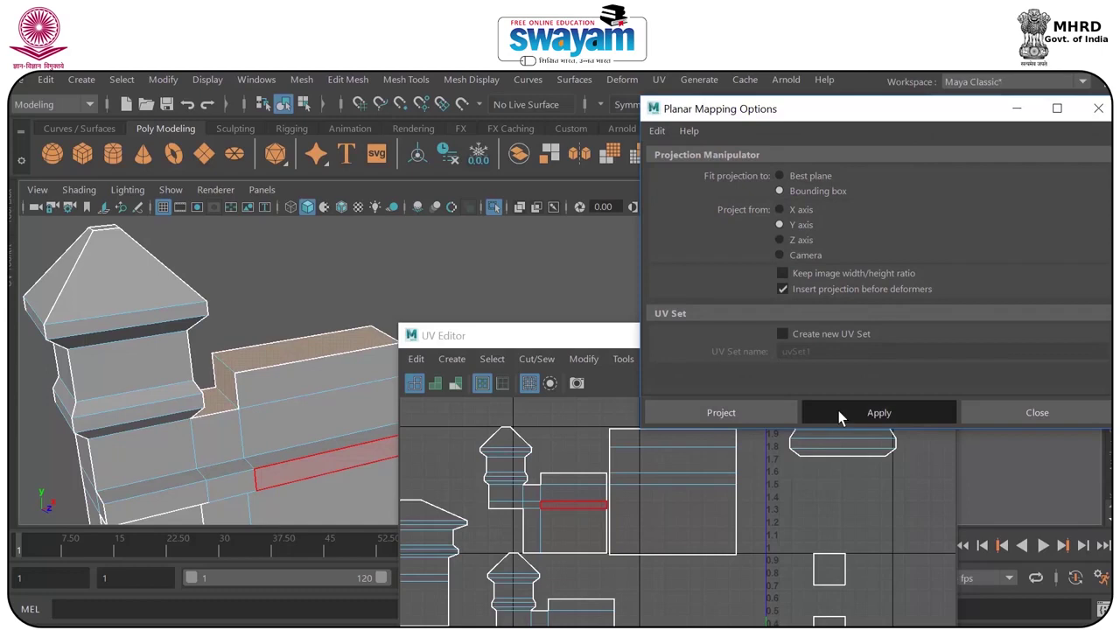
pyautogui.keyDown('alt'); pyautogui.moveTo(341, 409); pyautogui.dragTo(260, 429); pyautogui.keyUp('alt')
pyautogui.click(685, 409)
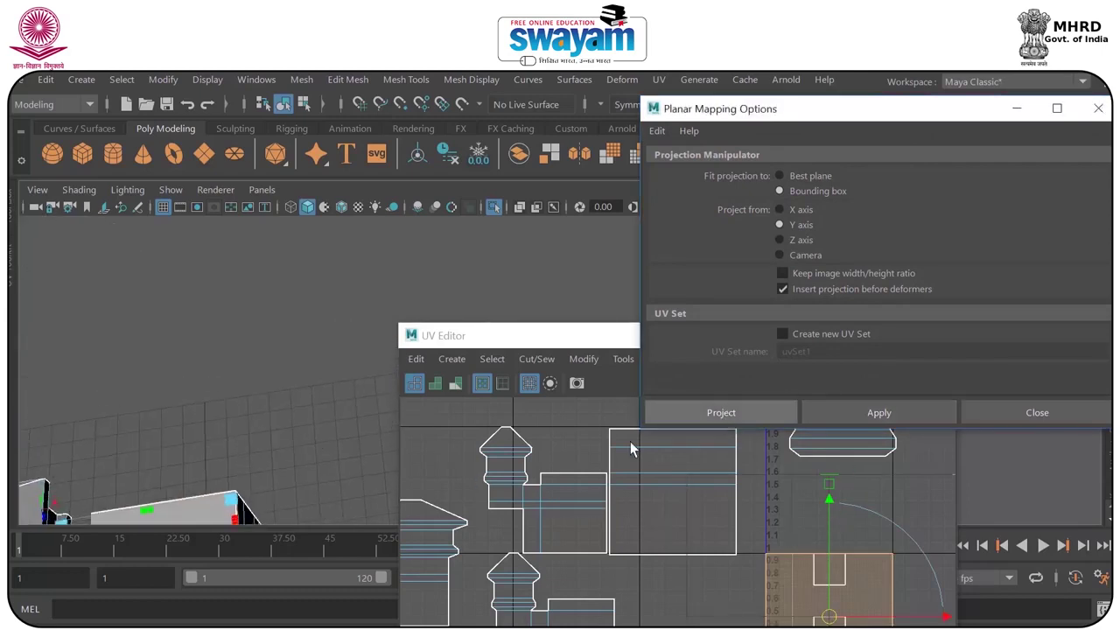
pyautogui.keyDown('alt'); pyautogui.moveTo(235, 455); pyautogui.dragTo(424, 323, button='middle'); pyautogui.keyUp('alt')
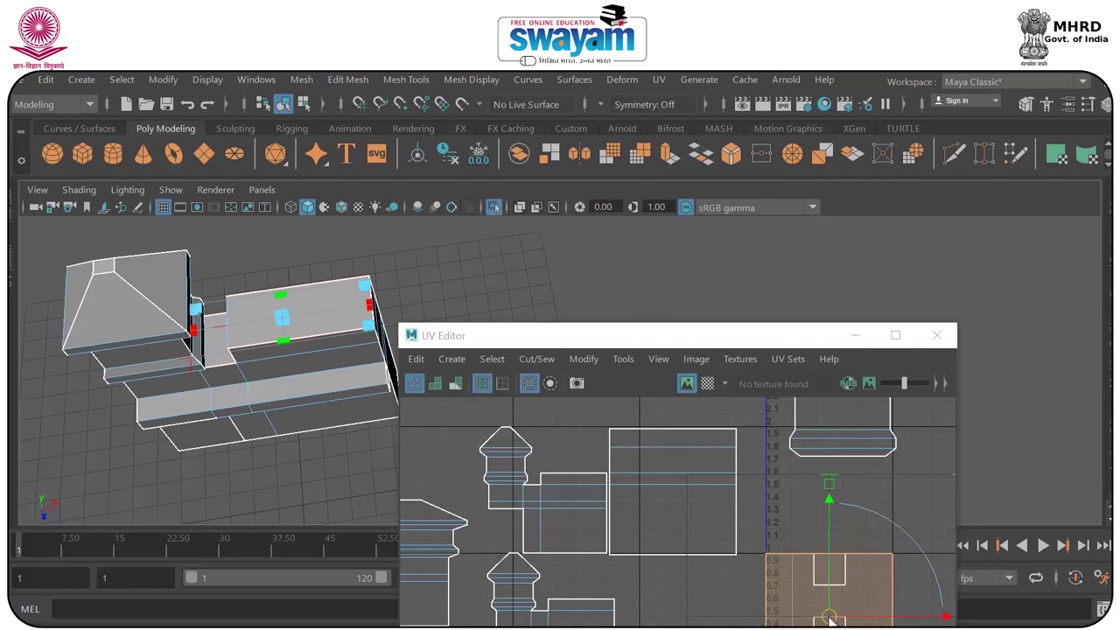
pyautogui.moveTo(830, 621); pyautogui.dragTo(608, 362)
# Move the UV Editor clear of the wall model and turn on the checker map to examine the UV layout.
pyautogui.scroll(-3, 282, 347)
pyautogui.keyDown('alt'); pyautogui.moveTo(282, 347); pyautogui.dragTo(343, 292); pyautogui.keyUp('alt')
pyautogui.keyDown('alt'); pyautogui.moveTo(343, 293); pyautogui.dragTo(255, 369, button='middle'); pyautogui.keyUp('alt')
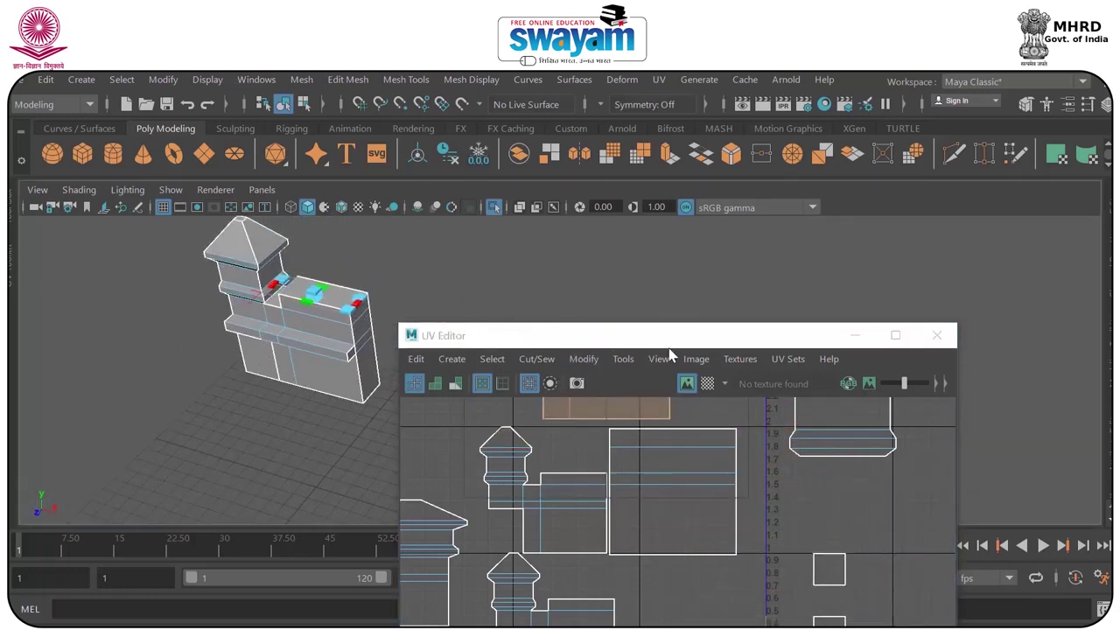
pyautogui.moveTo(669, 327); pyautogui.dragTo(734, 140)
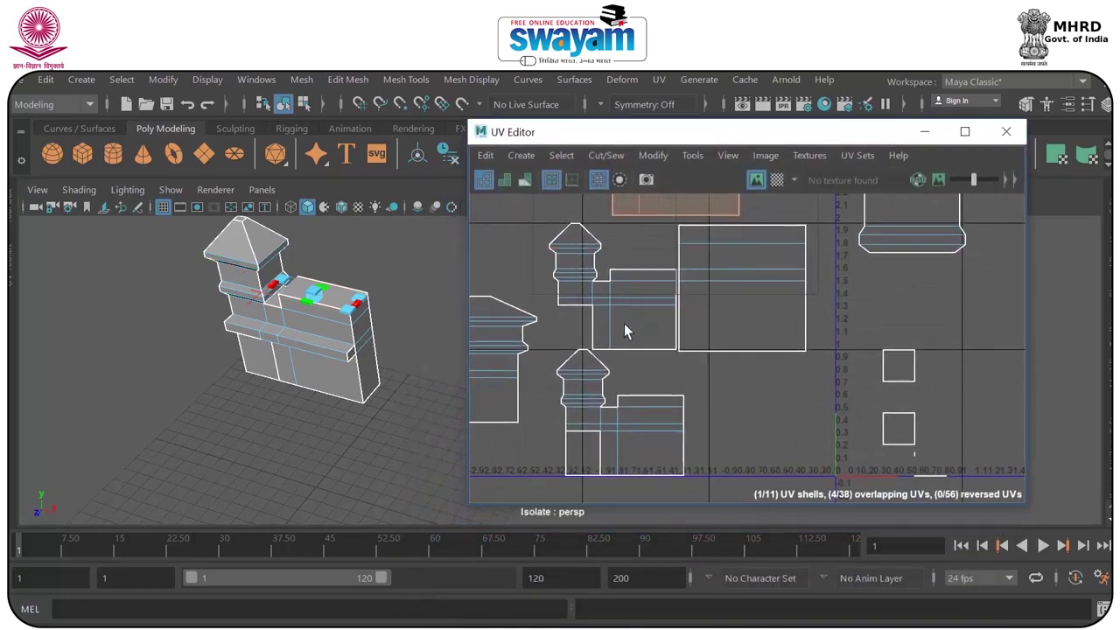
pyautogui.scroll(-4, 629, 330)
pyautogui.keyDown('alt'); pyautogui.moveTo(370, 369); pyautogui.dragTo(420, 344); pyautogui.keyUp('alt')
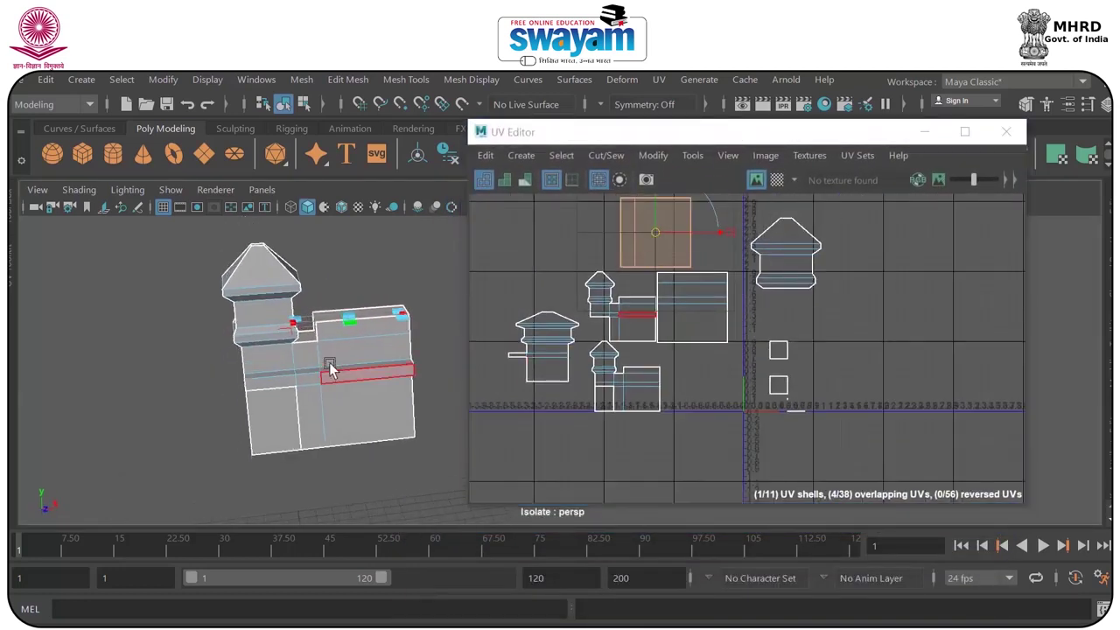
pyautogui.moveTo(329, 367); pyautogui.dragTo(426, 138, button='right')
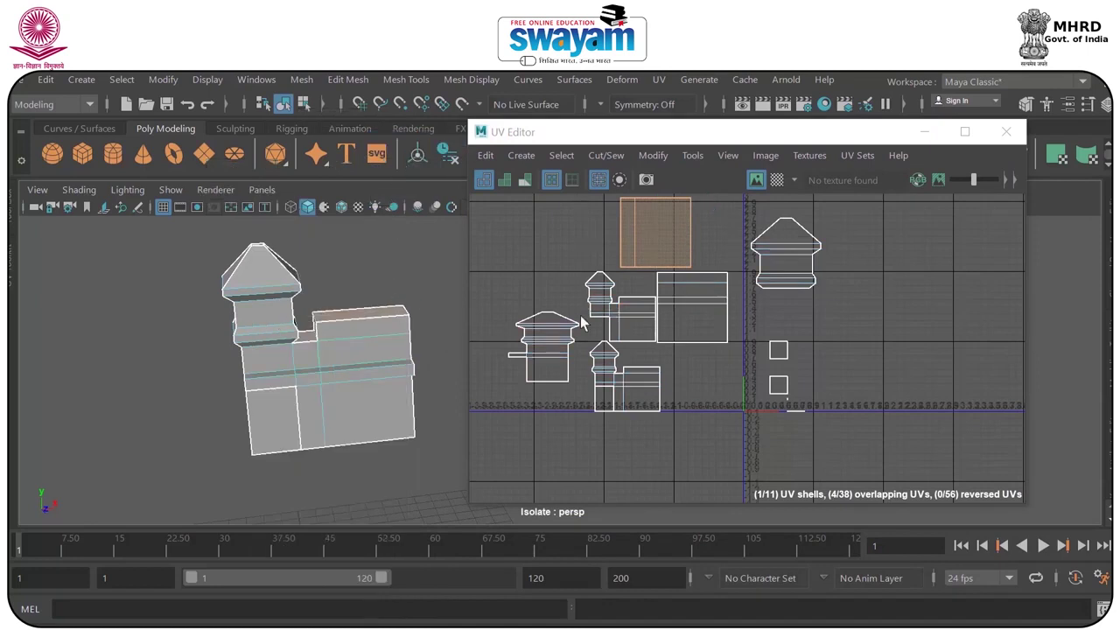
pyautogui.keyDown('alt'); pyautogui.moveTo(727, 293); pyautogui.dragTo(719, 333, button='middle'); pyautogui.keyUp('alt')
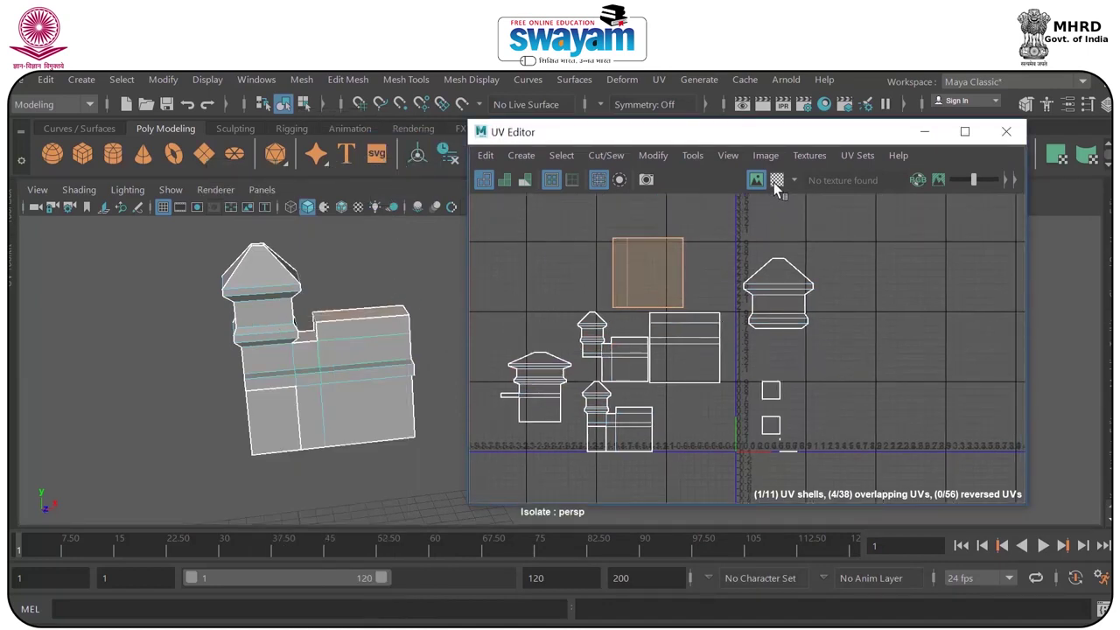
pyautogui.click(775, 183)
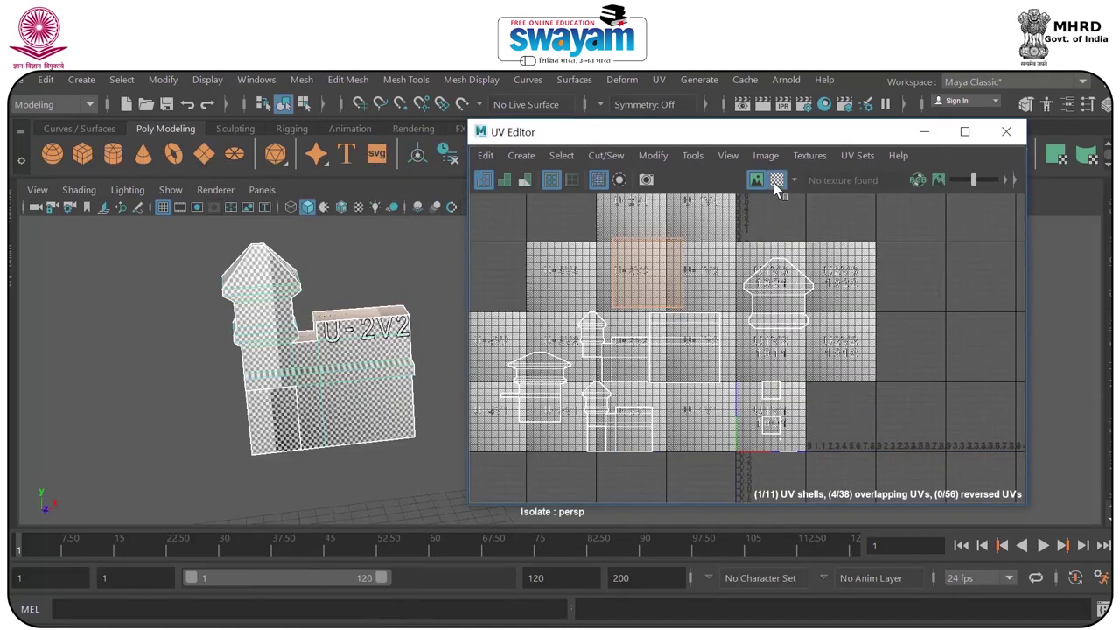
# Examine the checker pattern close up on the tall block's top face and the long wall face below it.
pyautogui.scroll(5, 254, 282)
pyautogui.keyDown('alt'); pyautogui.moveTo(254, 278); pyautogui.dragTo(313, 416); pyautogui.keyUp('alt')
pyautogui.scroll(6, 366, 296)
pyautogui.scroll(2, 294, 416)
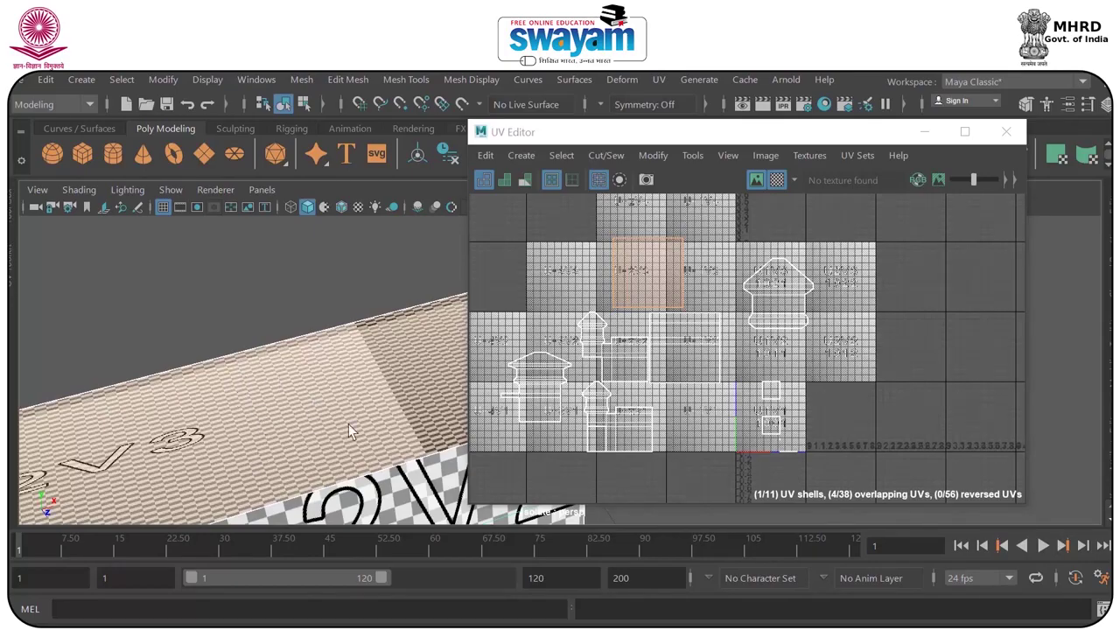
pyautogui.scroll(-2, 353, 341)
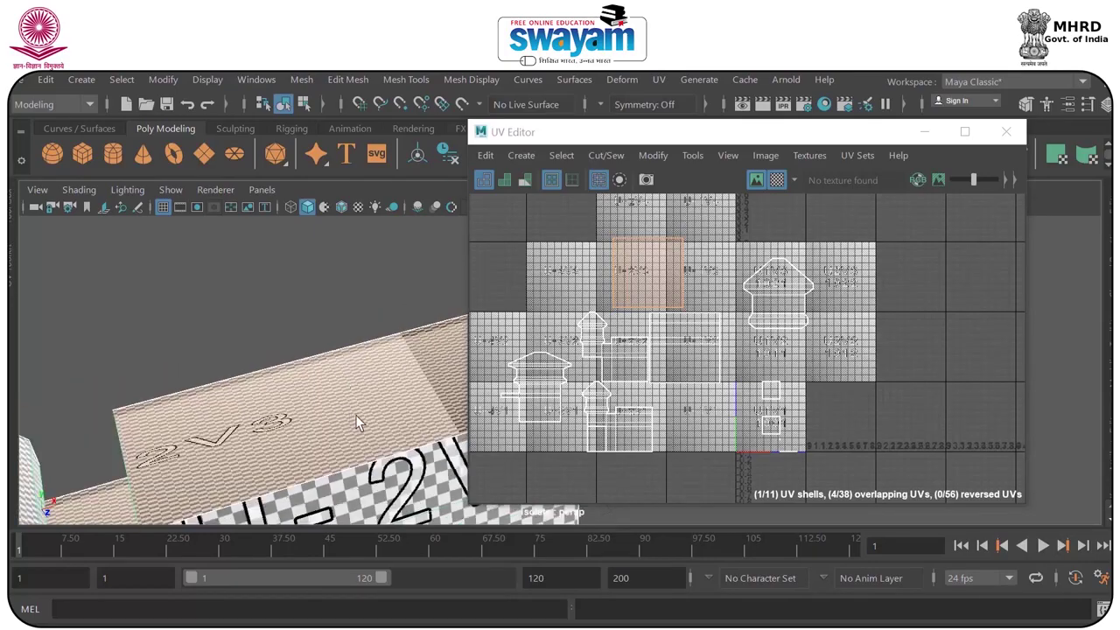
pyautogui.scroll(3, 356, 415)
pyautogui.keyDown('alt'); pyautogui.moveTo(355, 415); pyautogui.dragTo(344, 262, button='middle'); pyautogui.keyUp('alt')
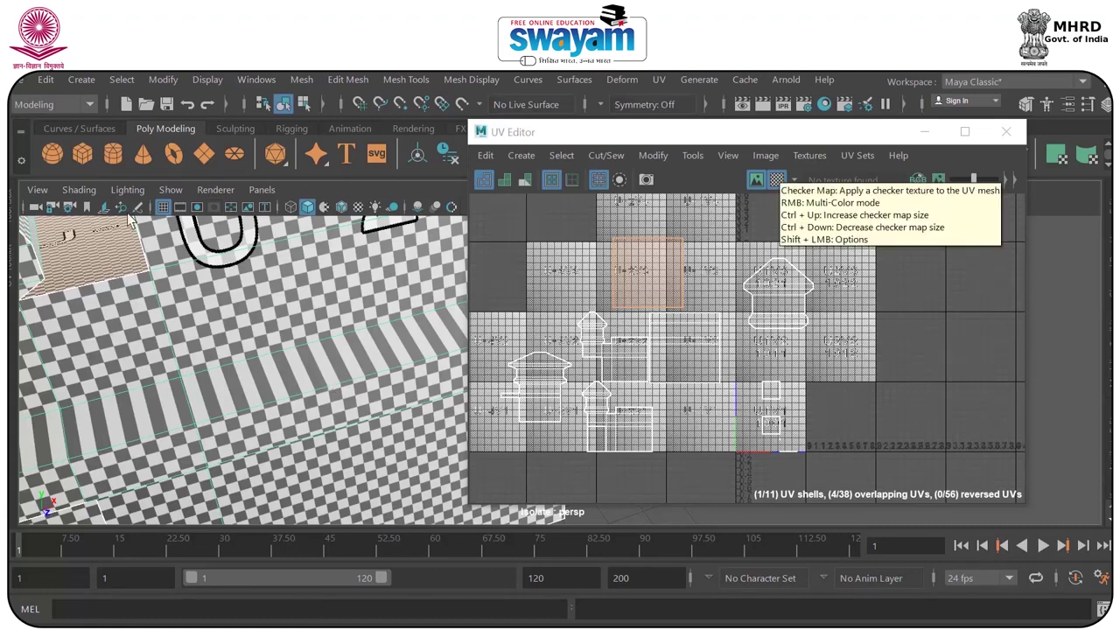
# Show the UV Toolkit, and narrow the UV Editor and place it beside the wall model.
pyautogui.click(11, 271)
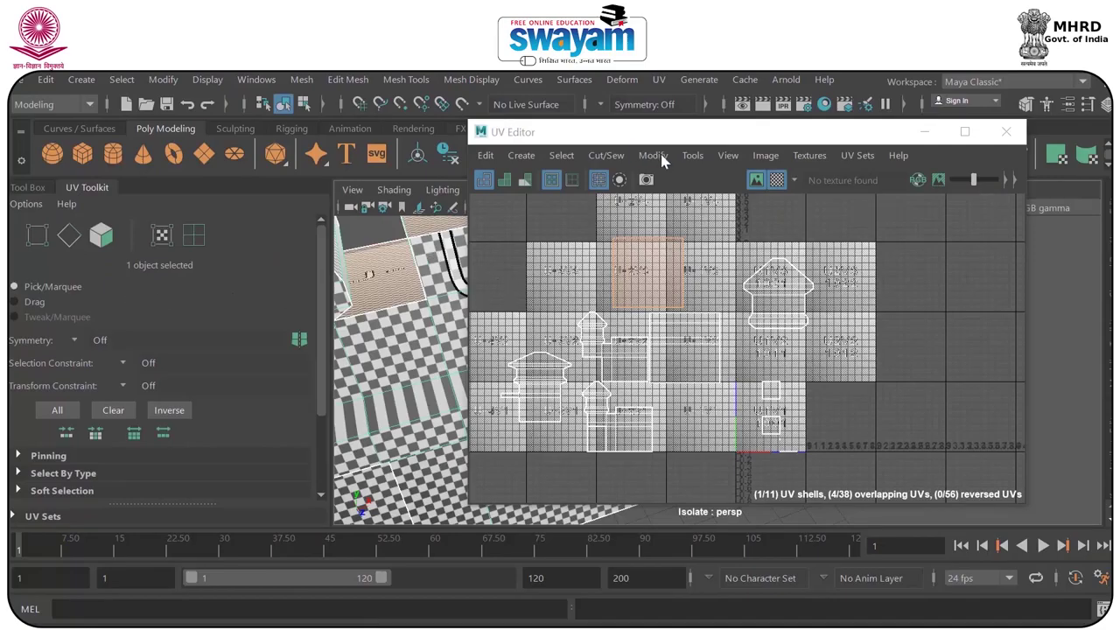
pyautogui.moveTo(681, 132); pyautogui.dragTo(429, 338)
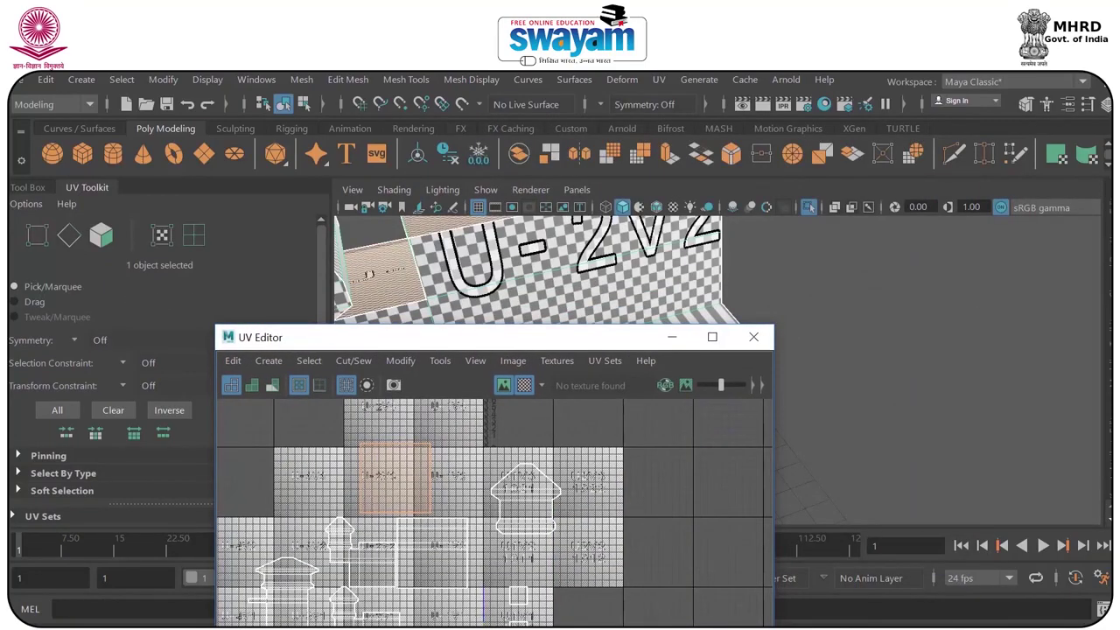
pyautogui.keyDown('alt'); pyautogui.click(884, 350); pyautogui.keyUp('alt')
pyautogui.click(1068, 104)
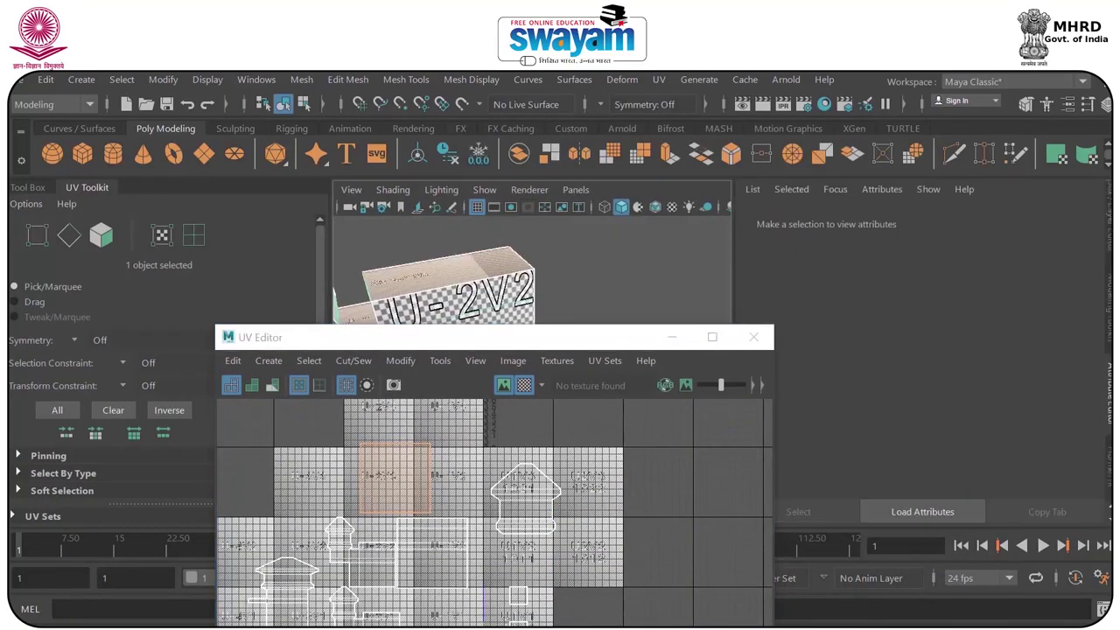
pyautogui.click(1048, 105)
pyautogui.moveTo(553, 327); pyautogui.dragTo(665, 336)
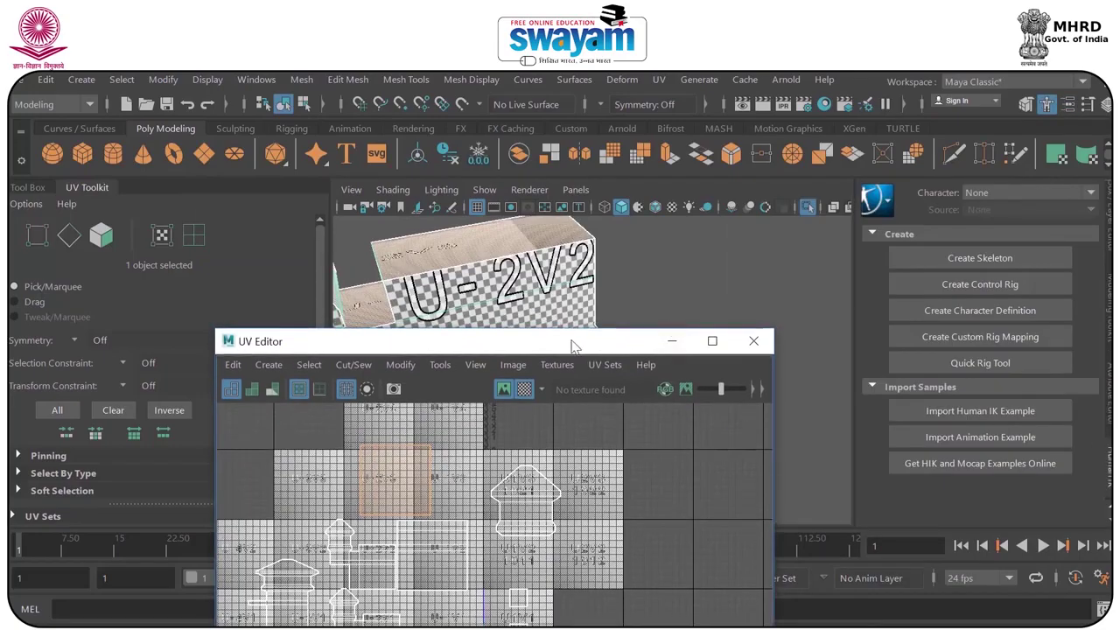
pyautogui.moveTo(573, 345); pyautogui.dragTo(864, 161)
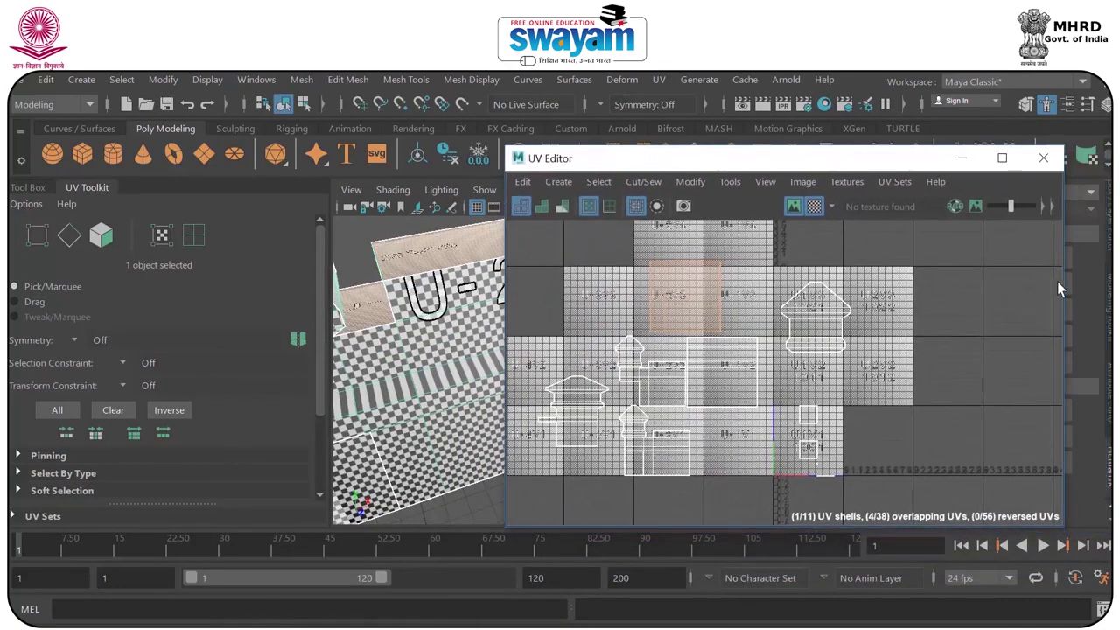
pyautogui.moveTo(1062, 281); pyautogui.dragTo(878, 280)
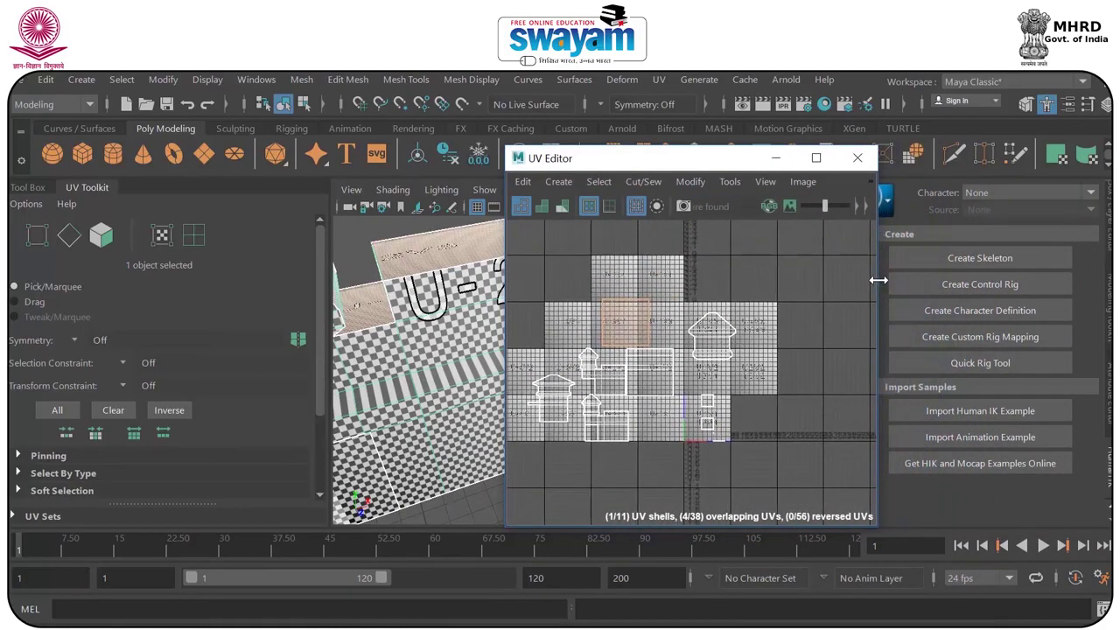
pyautogui.moveTo(680, 164); pyautogui.dragTo(920, 167)
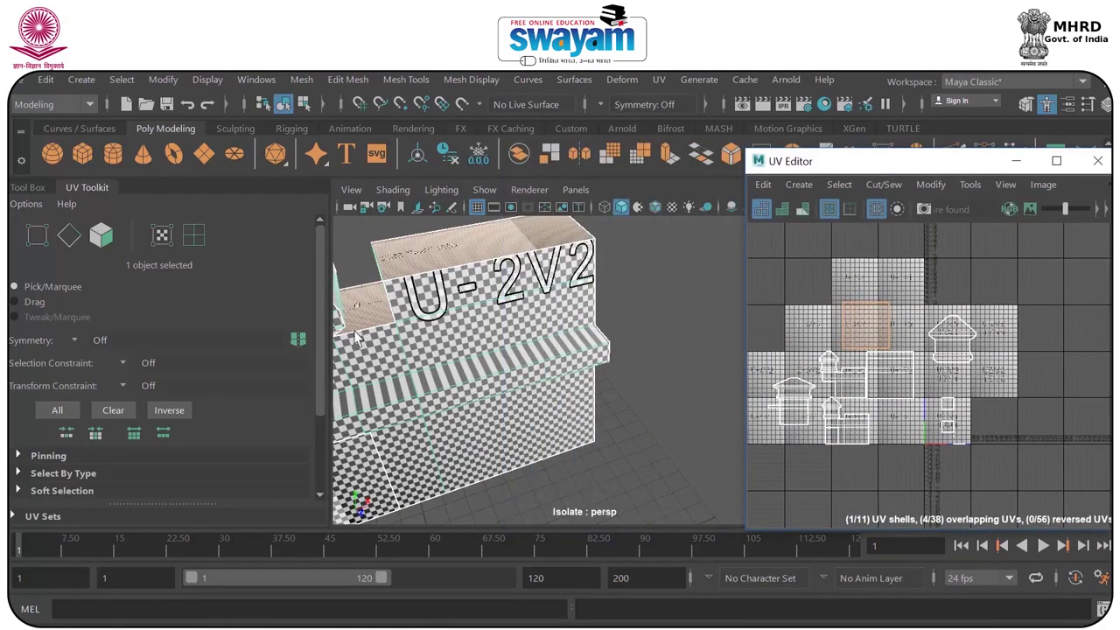
# Examine the checker pattern on the long wall side and around the tower, comparing it with the UV layout.
pyautogui.keyDown('alt'); pyautogui.moveTo(354, 337); pyautogui.dragTo(462, 340, button='middle'); pyautogui.keyUp('alt')
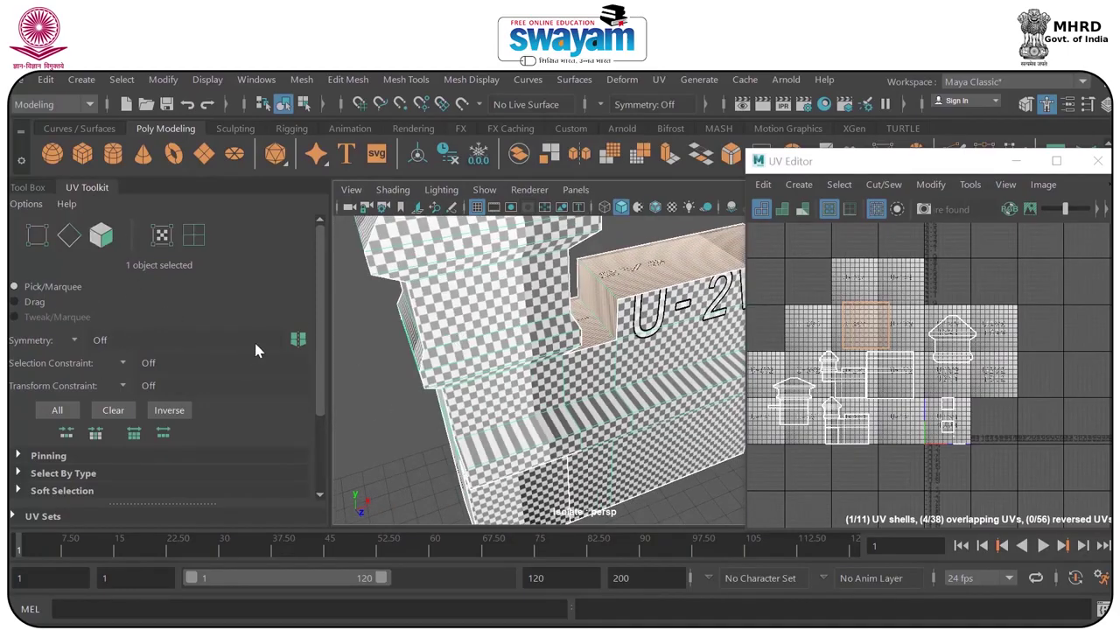
pyautogui.keyDown('alt'); pyautogui.moveTo(515, 337); pyautogui.dragTo(427, 329); pyautogui.keyUp('alt')
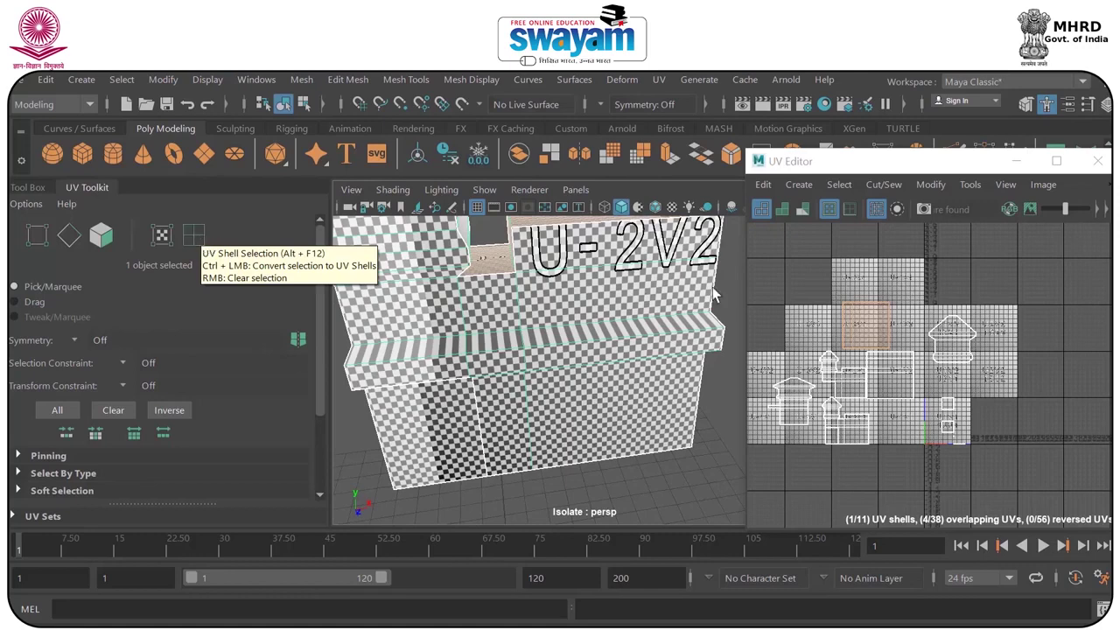
pyautogui.scroll(5, 911, 319)
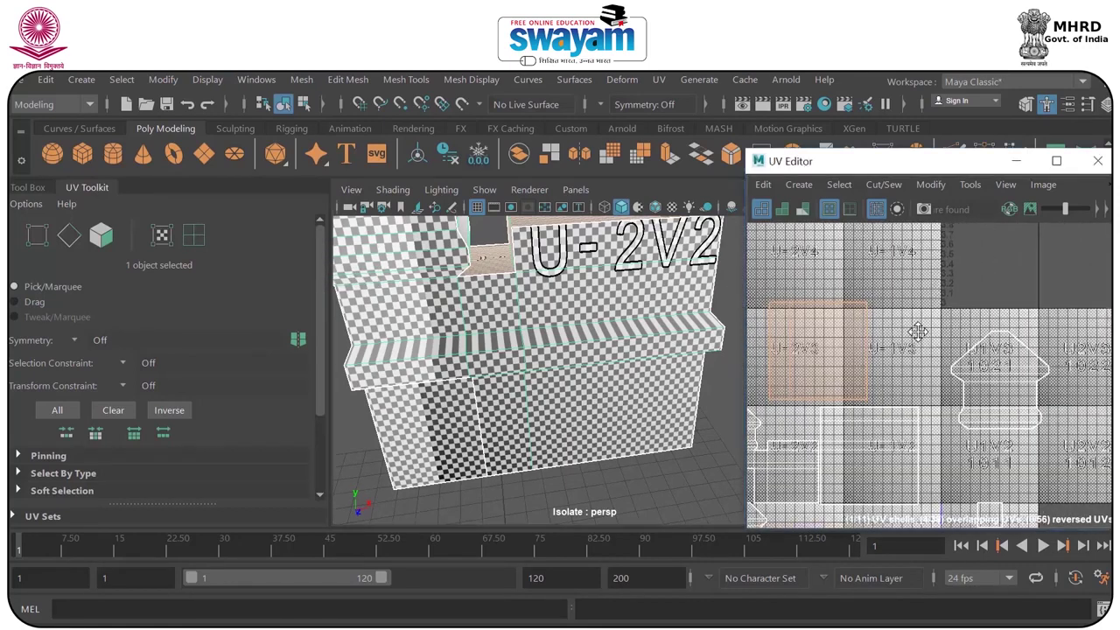
pyautogui.keyDown('alt'); pyautogui.moveTo(918, 331); pyautogui.dragTo(926, 298, button='middle'); pyautogui.keyUp('alt')
pyautogui.keyDown('alt'); pyautogui.moveTo(465, 339); pyautogui.dragTo(490, 437, button='middle'); pyautogui.keyUp('alt')
pyautogui.keyDown('alt'); pyautogui.moveTo(469, 409); pyautogui.dragTo(612, 406); pyautogui.keyUp('alt')
pyautogui.keyDown('alt'); pyautogui.moveTo(613, 406); pyautogui.dragTo(427, 370, button='middle'); pyautogui.keyUp('alt')
pyautogui.keyDown('alt'); pyautogui.moveTo(427, 370); pyautogui.dragTo(597, 333); pyautogui.keyUp('alt')
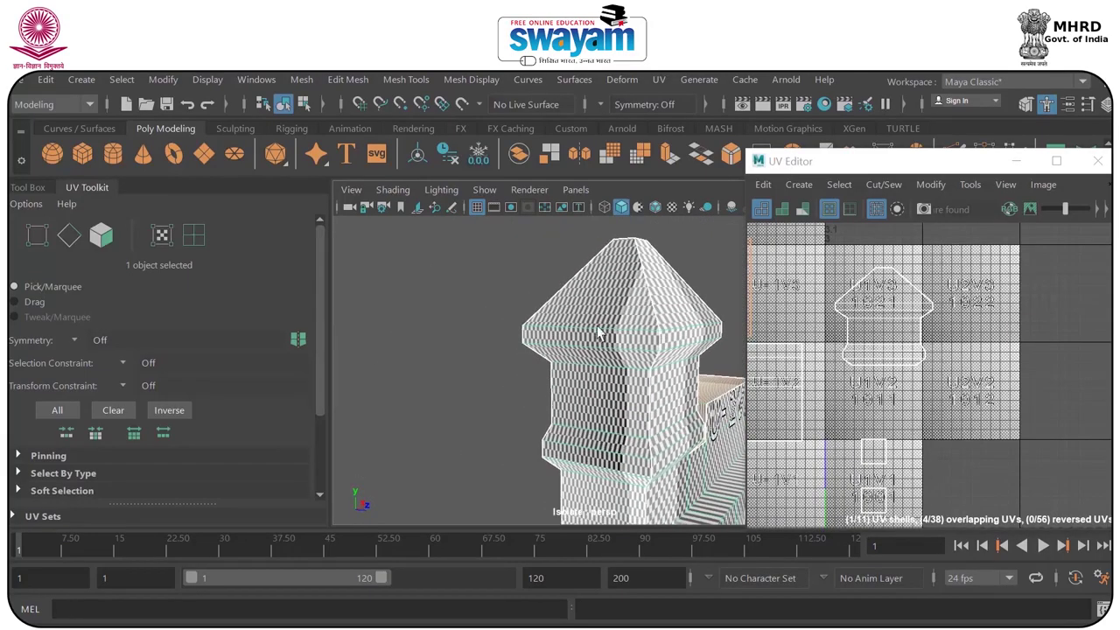
# Select a sloped tower roof face to check it in the UV layout, and return to selecting the whole wall object.
pyautogui.moveTo(606, 301); pyautogui.dragTo(612, 215, button='right')
pyautogui.click(608, 279)
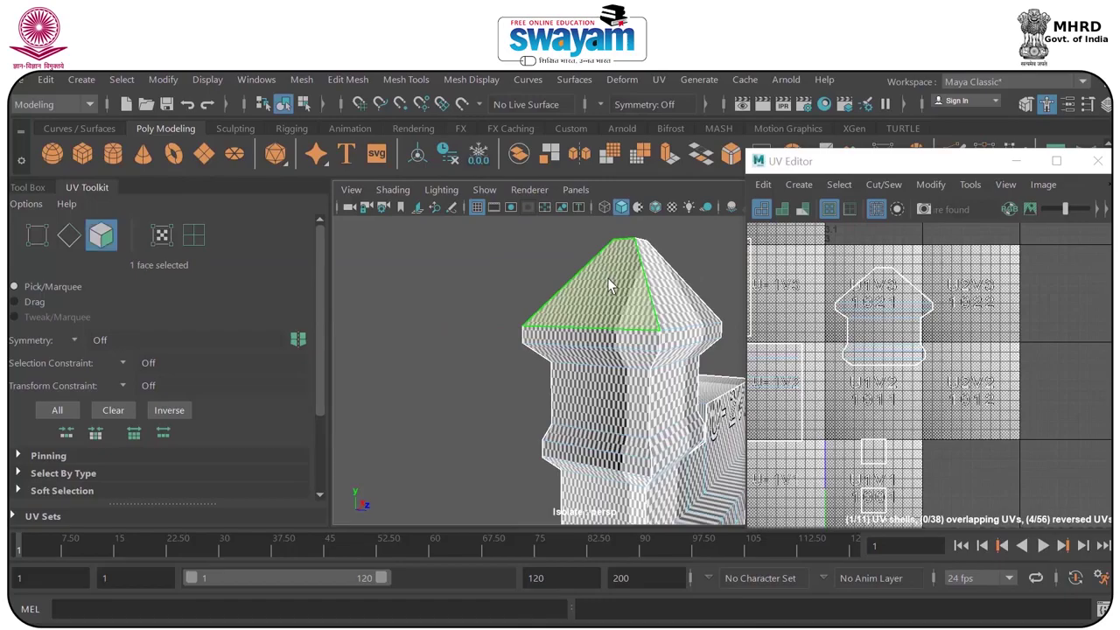
pyautogui.keyDown('alt'); pyautogui.moveTo(802, 384); pyautogui.dragTo(875, 356, button='middle'); pyautogui.keyUp('alt')
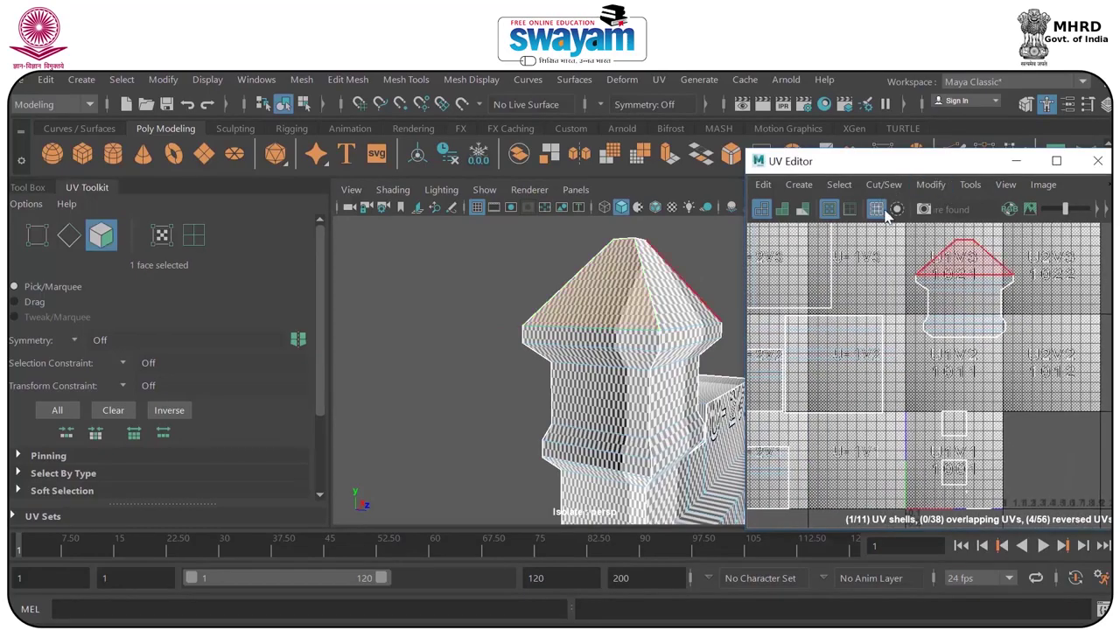
pyautogui.moveTo(587, 295); pyautogui.dragTo(680, 144, button='right')
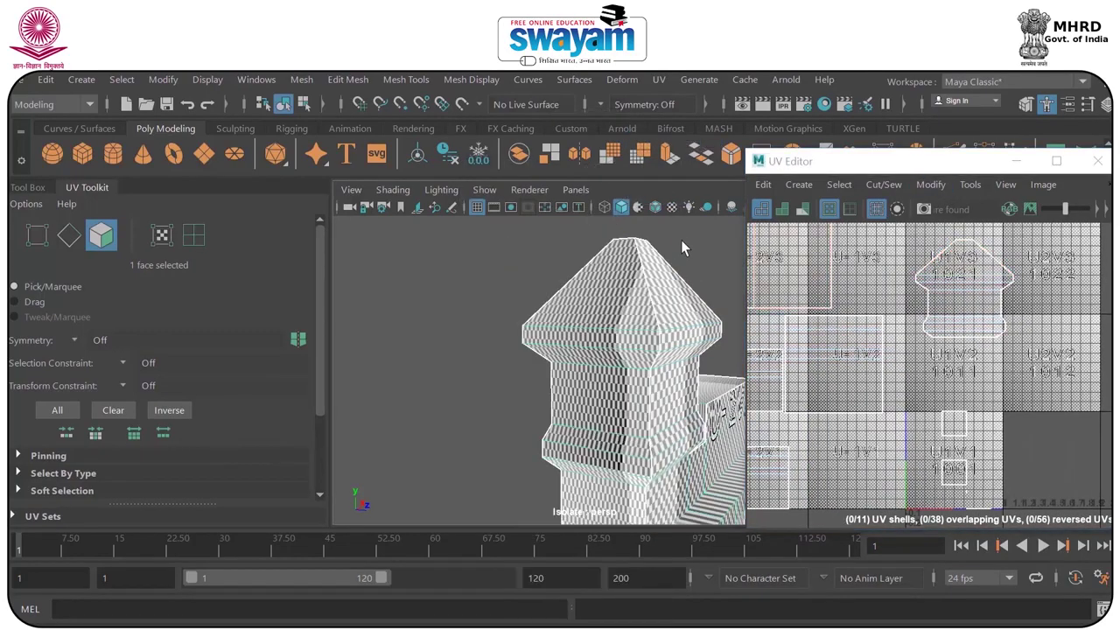
pyautogui.click(683, 242)
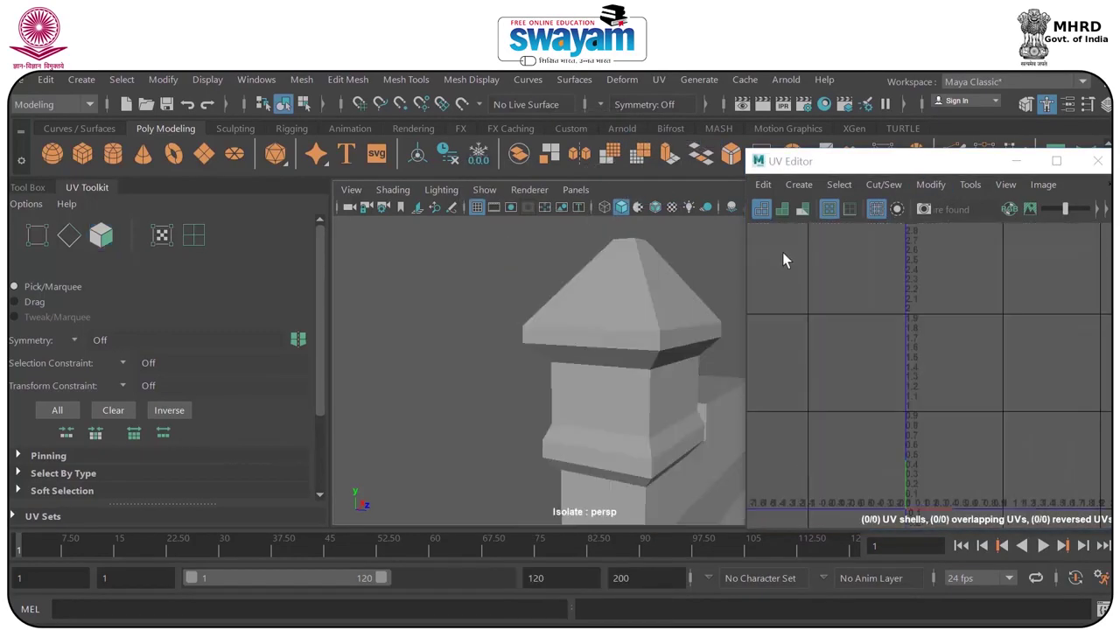
pyautogui.click(658, 286)
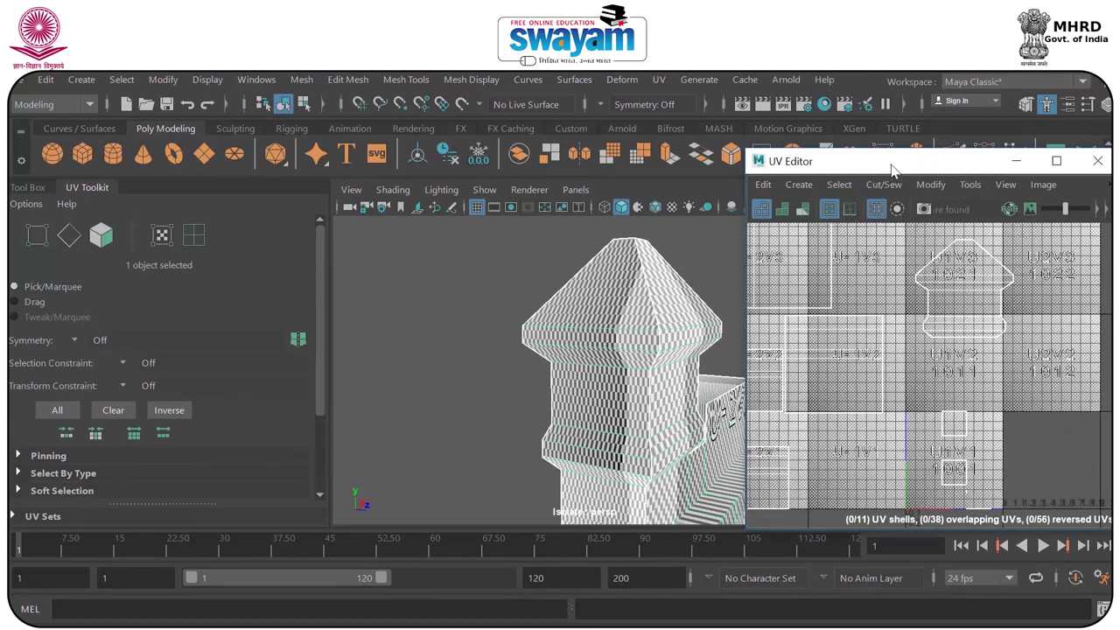
# Widen the UV Editor, turn off the checker map and move the window clear of the tower.
pyautogui.moveTo(882, 162); pyautogui.dragTo(645, 143)
pyautogui.moveTo(880, 219); pyautogui.dragTo(979, 219)
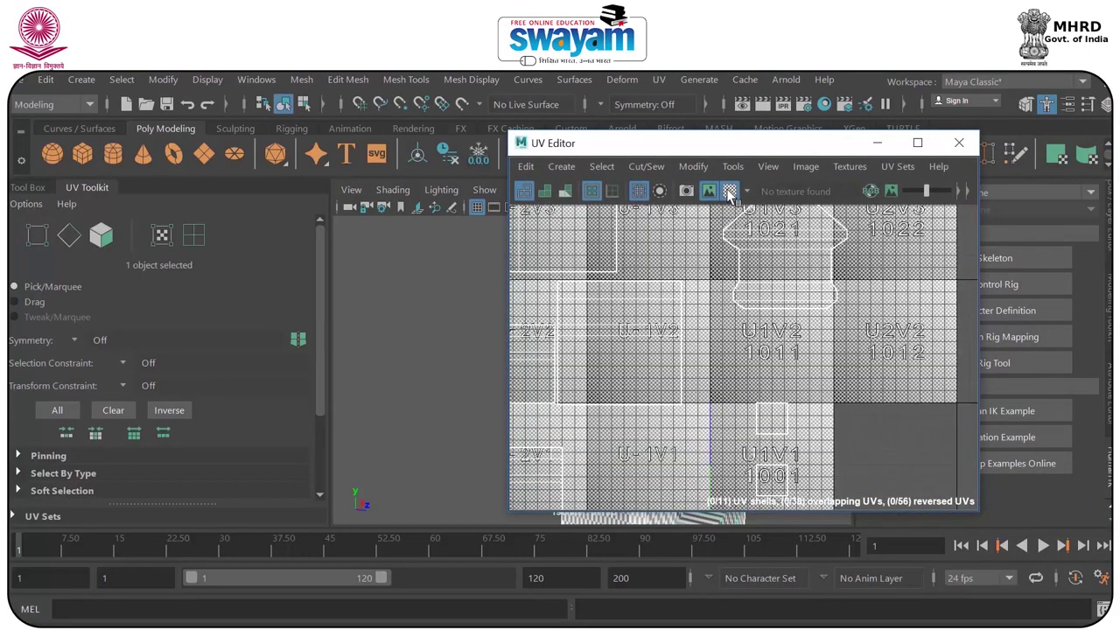
pyautogui.click(730, 192)
pyautogui.moveTo(759, 151); pyautogui.dragTo(955, 169)
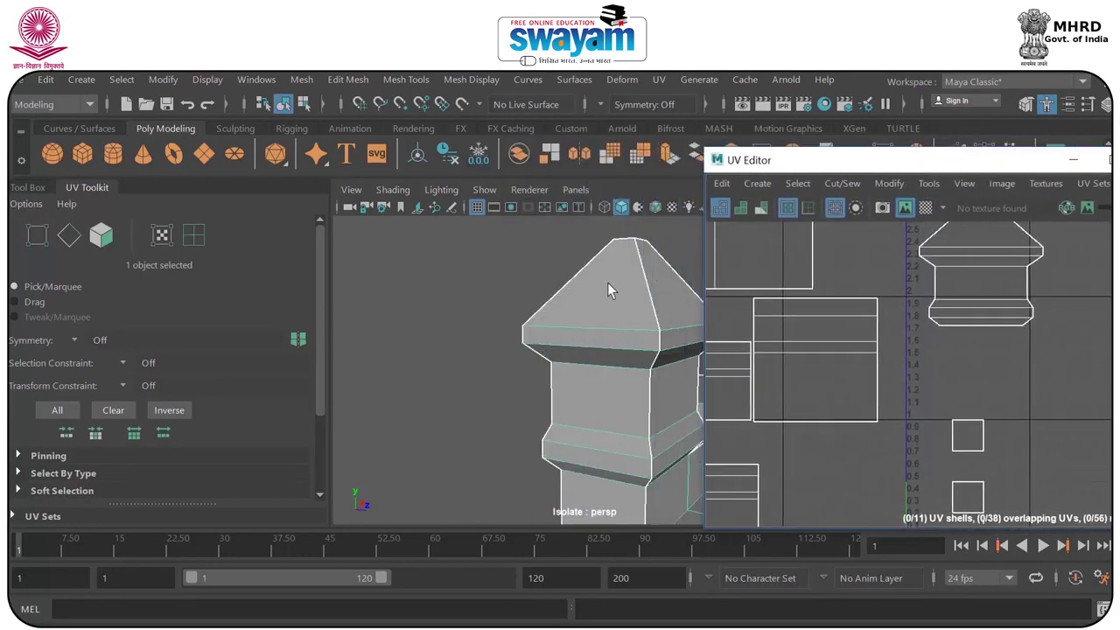
# Select the tower's sloped roof face on the narrow side and locate its shell in the UV layout.
pyautogui.moveTo(608, 283); pyautogui.dragTo(610, 224, button='right')
pyautogui.click(595, 289)
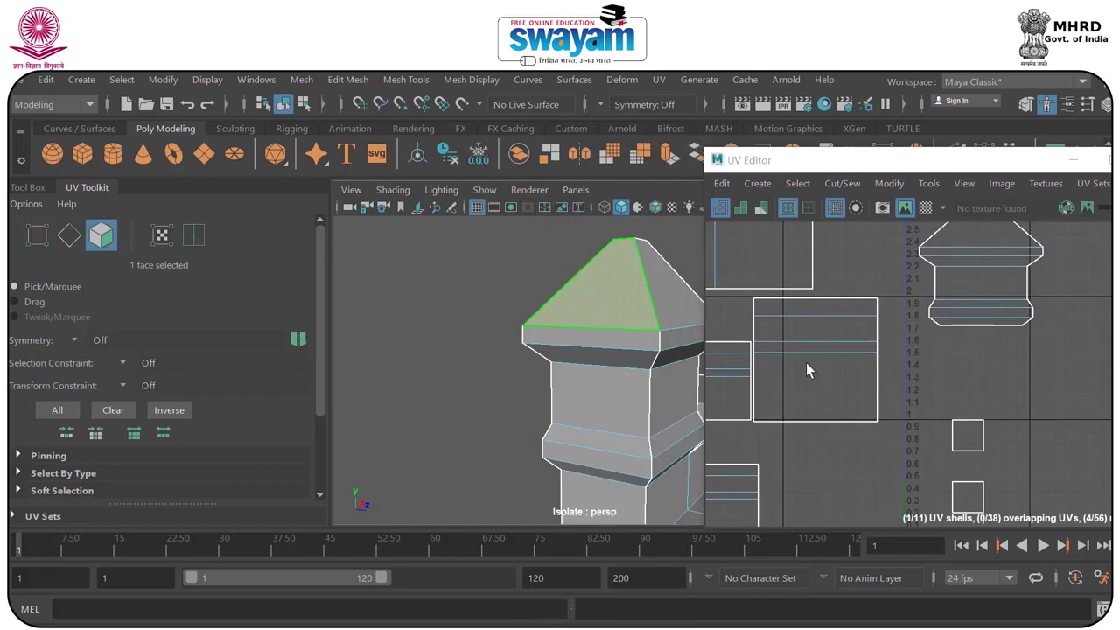
pyautogui.scroll(-5, 855, 351)
pyautogui.scroll(-2, 855, 351)
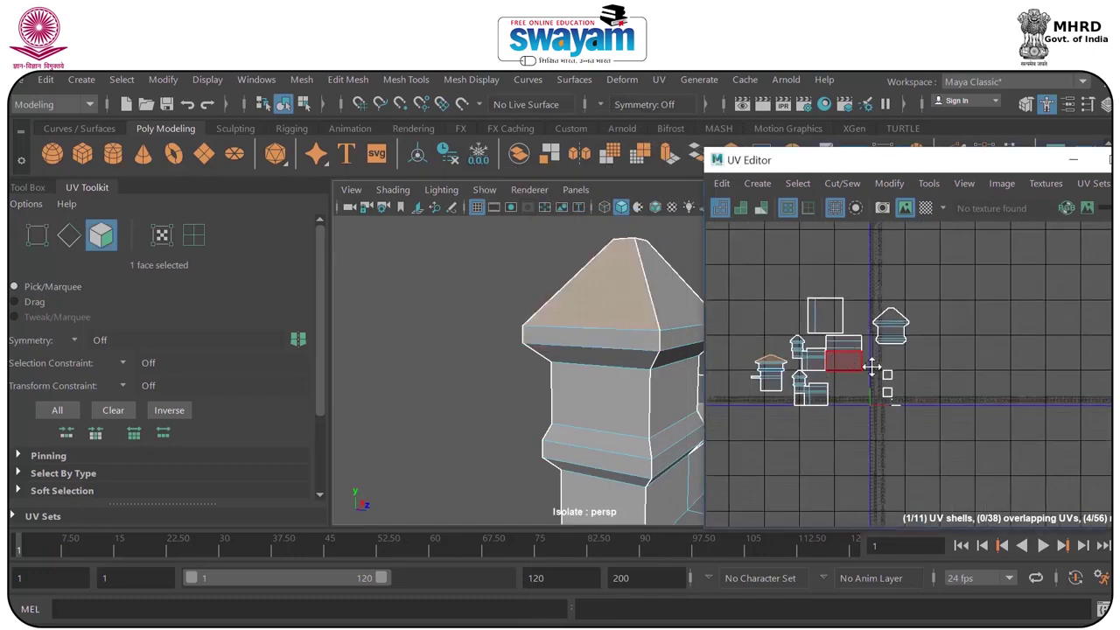
pyautogui.keyDown('alt'); pyautogui.moveTo(861, 356); pyautogui.dragTo(939, 338, button='middle'); pyautogui.keyUp('alt')
pyautogui.keyDown('alt'); pyautogui.moveTo(611, 344); pyautogui.dragTo(553, 326); pyautogui.keyUp('alt')
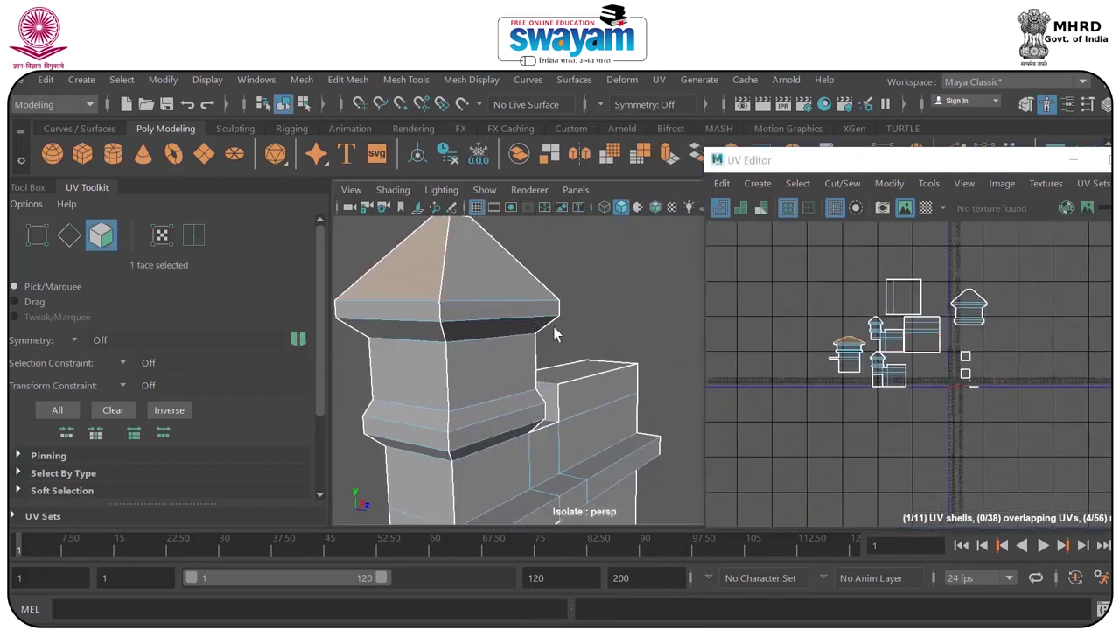
# Turn the checker map back on and examine the stretching on the tower's narrow side.
pyautogui.click(924, 208)
pyautogui.scroll(3, 865, 324)
pyautogui.scroll(-1, 882, 318)
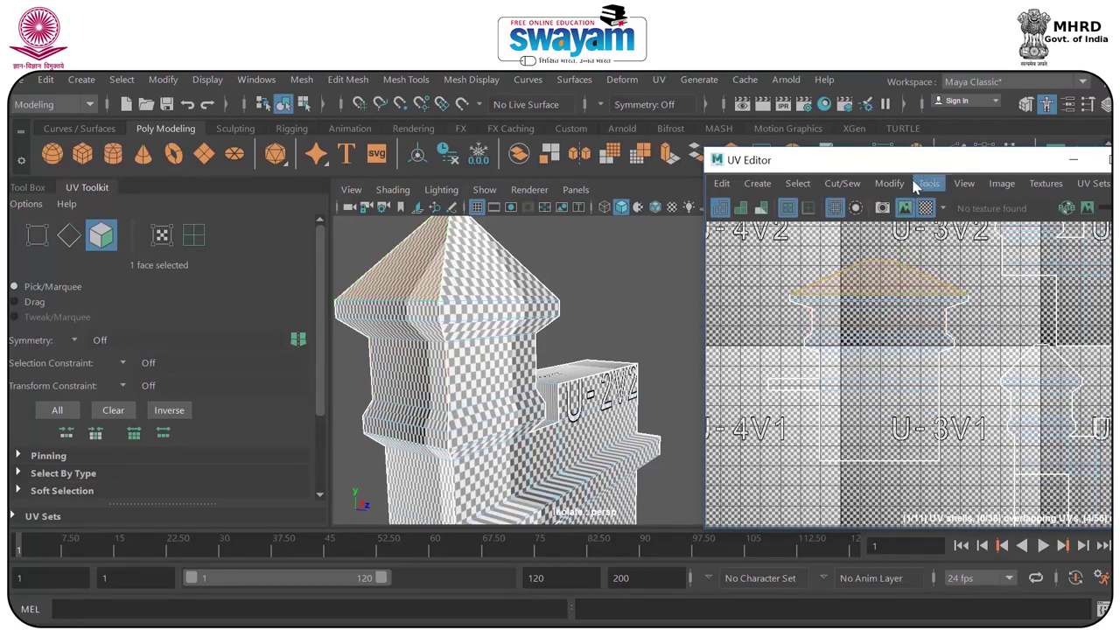
pyautogui.keyDown('alt'); pyautogui.moveTo(491, 339); pyautogui.dragTo(572, 348); pyautogui.keyUp('alt')
pyautogui.keyDown('alt'); pyautogui.moveTo(572, 348); pyautogui.dragTo(543, 309, button='middle'); pyautogui.keyUp('alt')
pyautogui.keyDown('alt'); pyautogui.moveTo(542, 309); pyautogui.dragTo(438, 305); pyautogui.keyUp('alt')
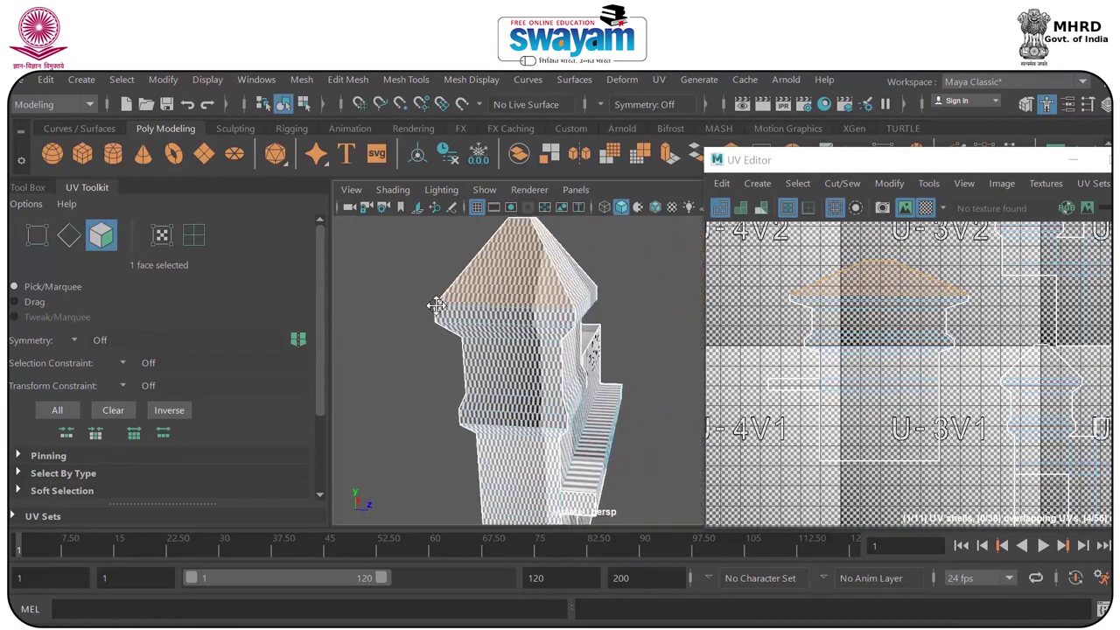
pyautogui.scroll(3, 490, 307)
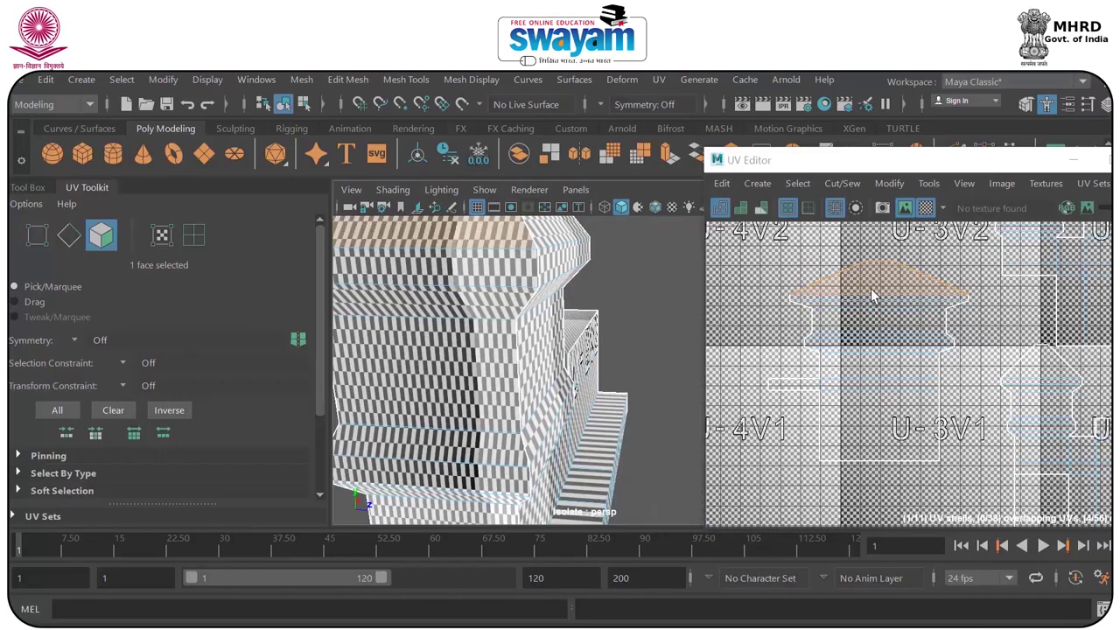
# Select all faces of the tower's end-side UV shell and scale it narrower in U until the checks look square.
pyautogui.click(925, 210)
pyautogui.moveTo(751, 261); pyautogui.dragTo(976, 513)
pyautogui.click(926, 208)
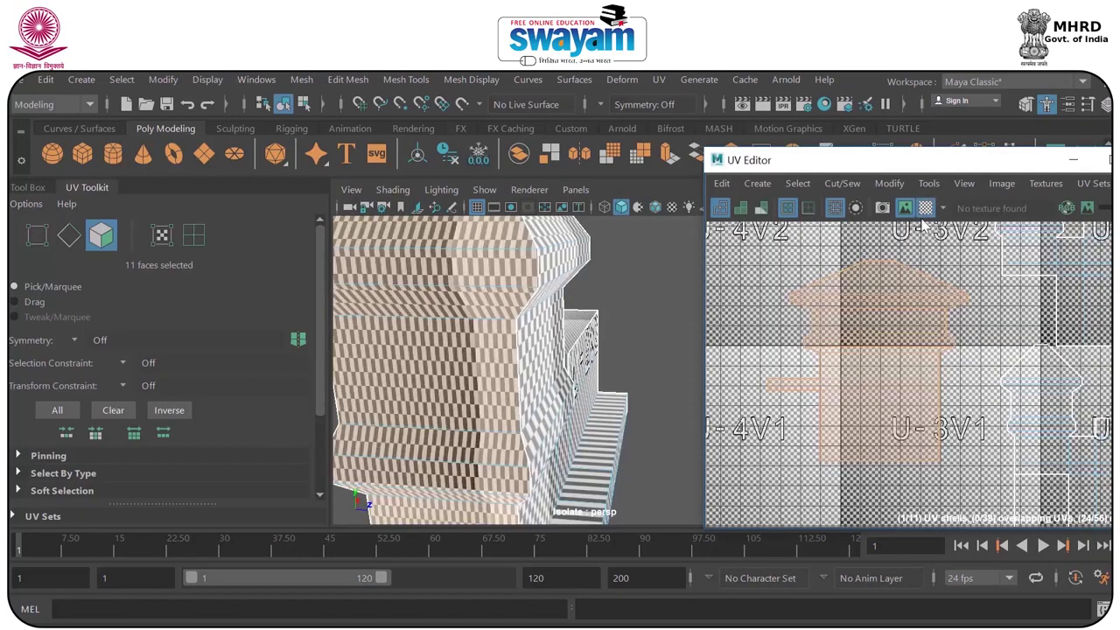
pyautogui.press('r')
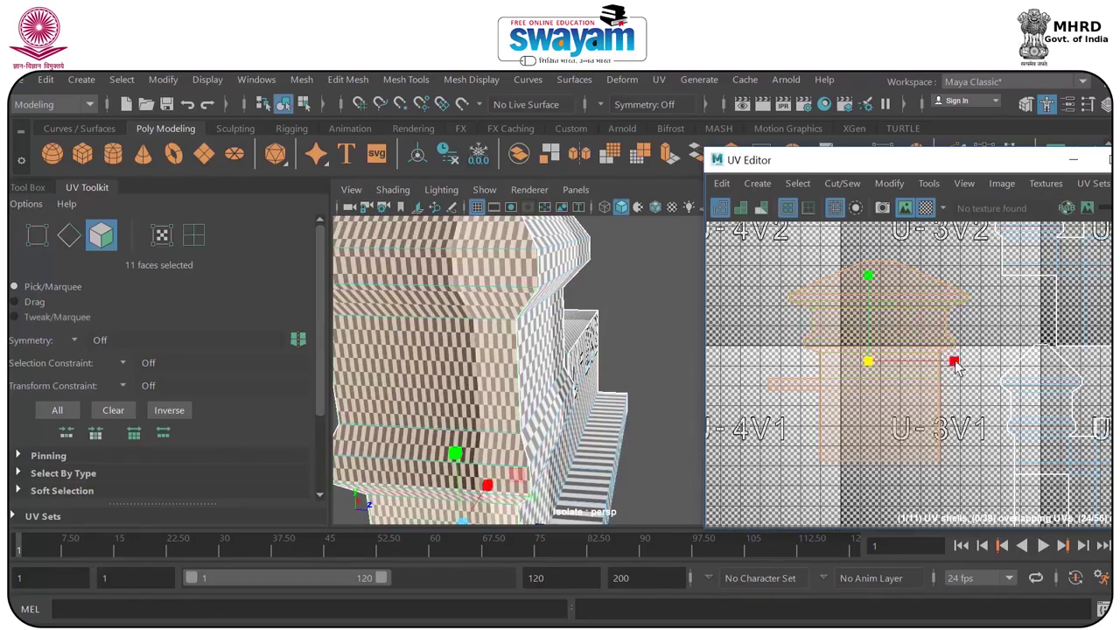
pyautogui.moveTo(953, 360); pyautogui.dragTo(893, 359)
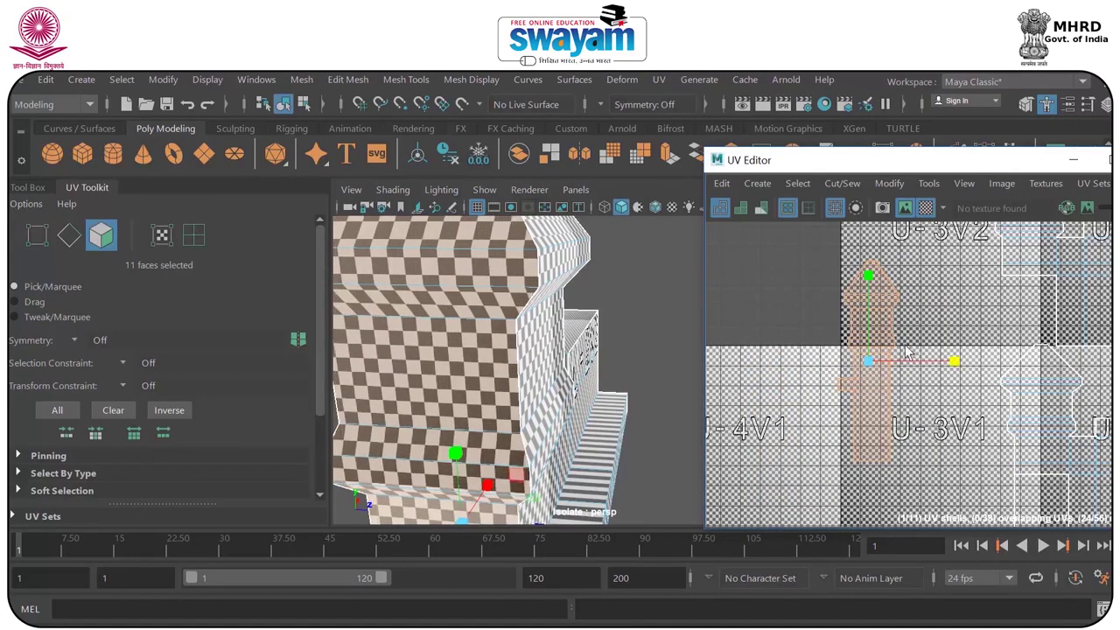
# Examine the checker pattern on the tower's end side and along the wall's ledge.
pyautogui.scroll(-8, 465, 350)
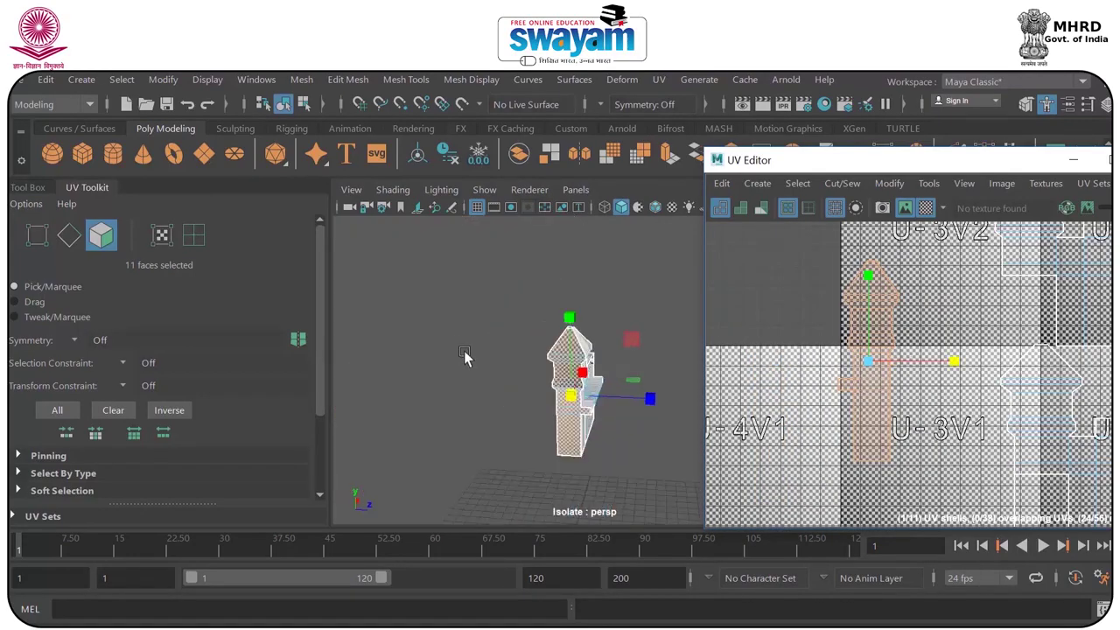
pyautogui.scroll(1, 468, 357)
pyautogui.keyDown('alt'); pyautogui.moveTo(565, 388); pyautogui.dragTo(572, 378); pyautogui.keyUp('alt')
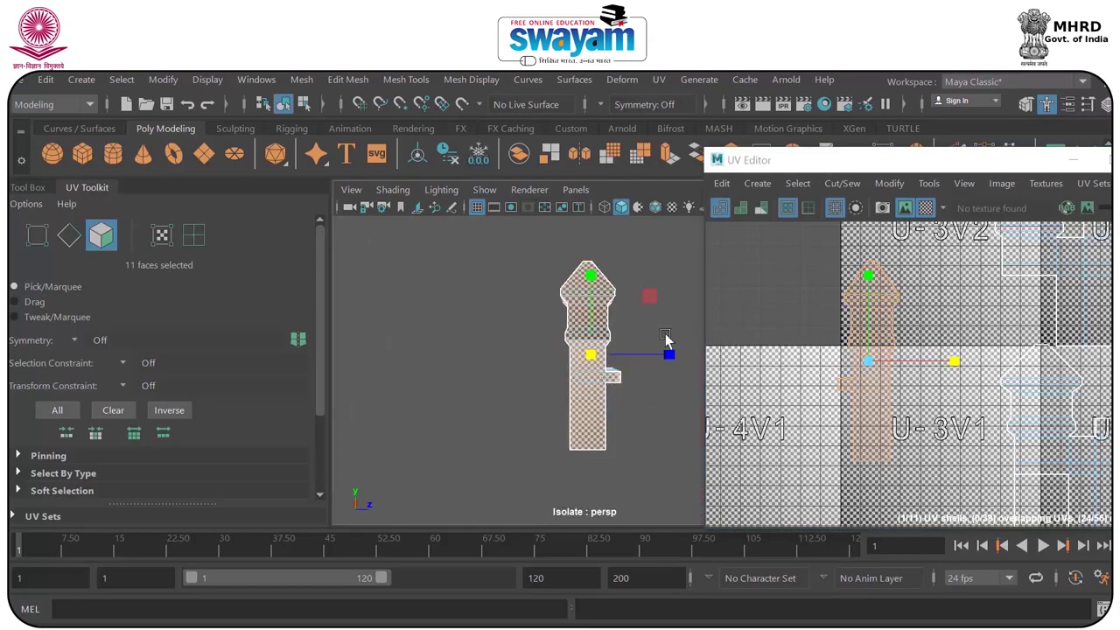
pyautogui.keyDown('alt'); pyautogui.moveTo(665, 339); pyautogui.dragTo(634, 344, button='middle'); pyautogui.keyUp('alt')
pyautogui.scroll(4, 580, 385)
pyautogui.scroll(-1, 514, 403)
pyautogui.moveTo(502, 408)
pyautogui.keyDown('alt'); pyautogui.mouseDown()
pyautogui.moveTo(515, 404)
pyautogui.moveTo(496, 406)
pyautogui.mouseUp(); pyautogui.keyUp('alt')
# Select the roof face in the U-2V1 tower-and-wall shell and examine its checker pattern against the neighbouring tower faces.
pyautogui.moveTo(798, 169); pyautogui.dragTo(700, 173)
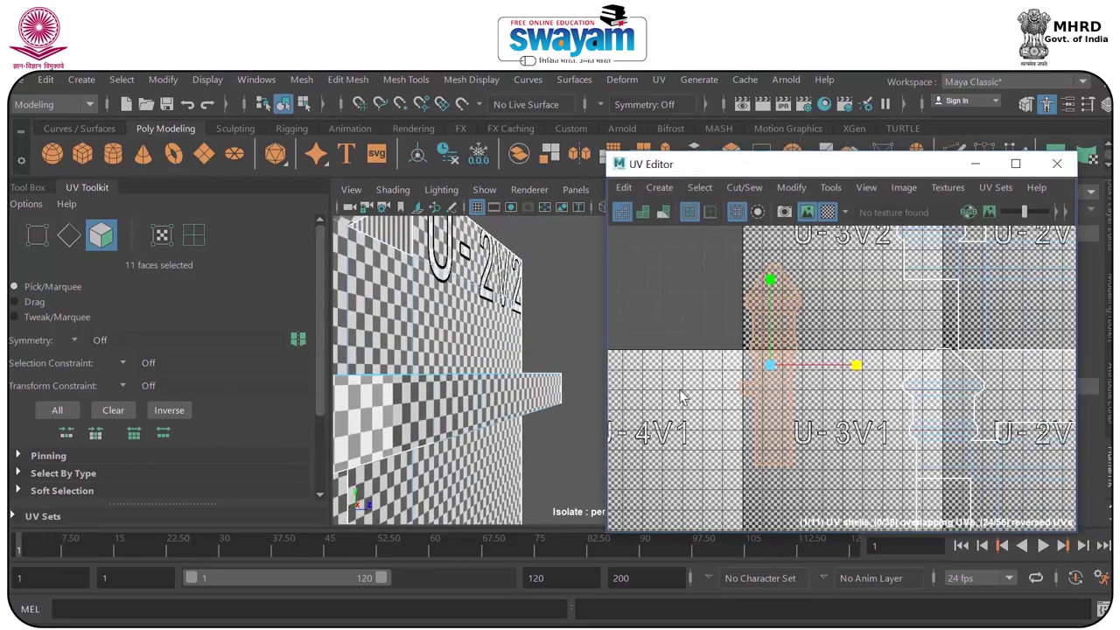
pyautogui.click(920, 390)
pyautogui.keyDown('alt'); pyautogui.moveTo(923, 387); pyautogui.dragTo(840, 314, button='middle'); pyautogui.keyUp('alt')
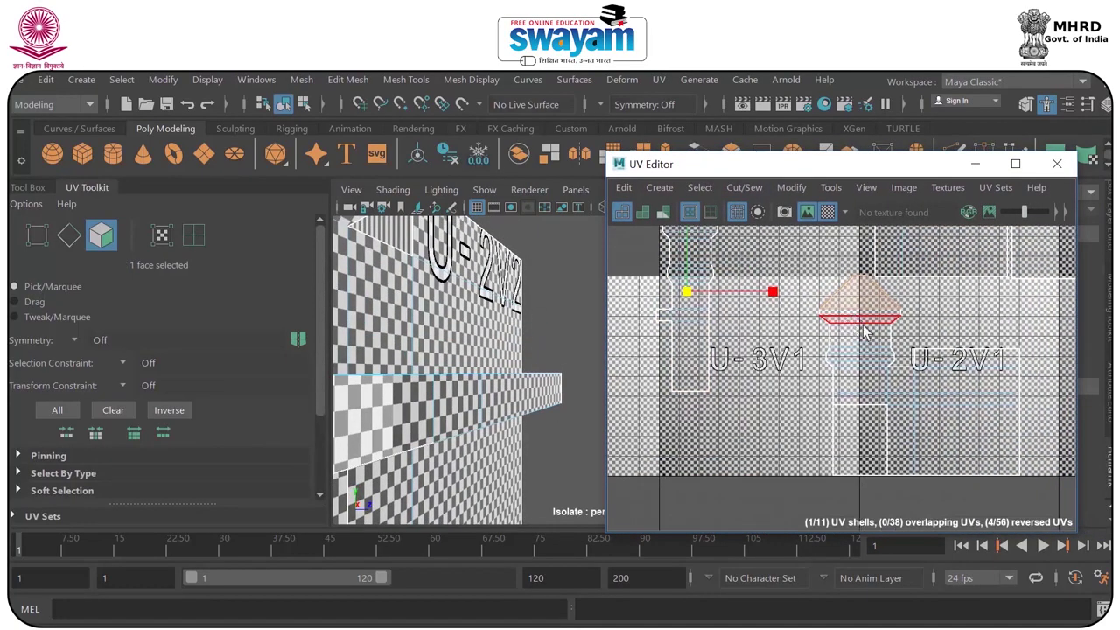
pyautogui.scroll(-5, 515, 359)
pyautogui.scroll(-2, 515, 361)
pyautogui.keyDown('alt'); pyautogui.moveTo(515, 360); pyautogui.dragTo(615, 373); pyautogui.keyUp('alt')
pyautogui.keyDown('alt'); pyautogui.moveTo(543, 354); pyautogui.dragTo(377, 347, button='middle'); pyautogui.keyUp('alt')
pyautogui.scroll(5, 479, 355)
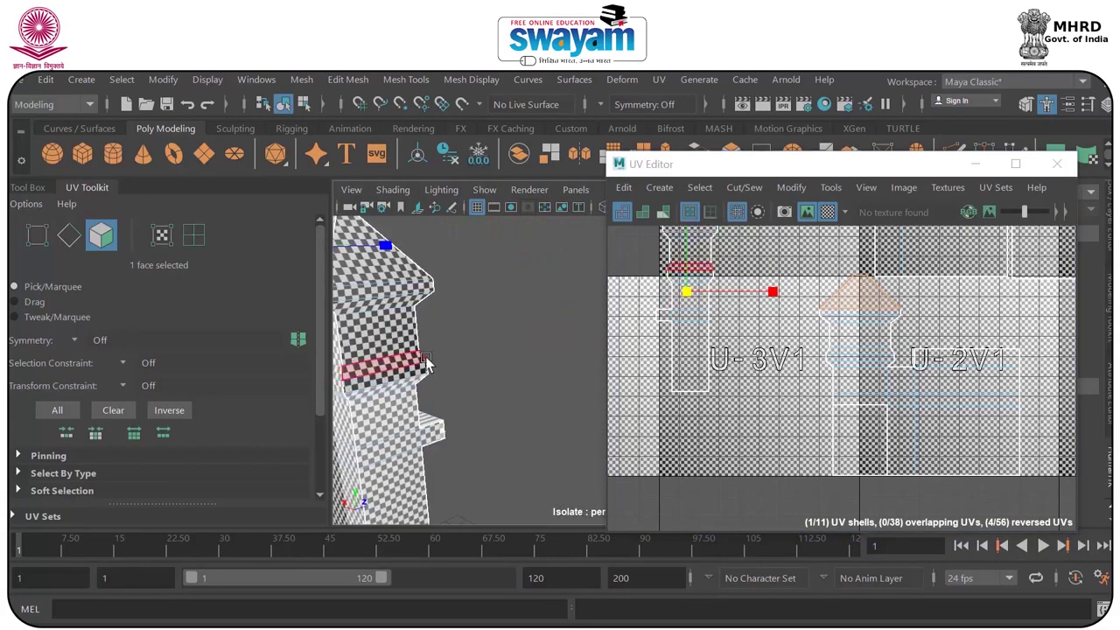
pyautogui.keyDown('alt'); pyautogui.moveTo(422, 366); pyautogui.dragTo(496, 379); pyautogui.keyUp('alt')
pyautogui.scroll(5, 506, 368)
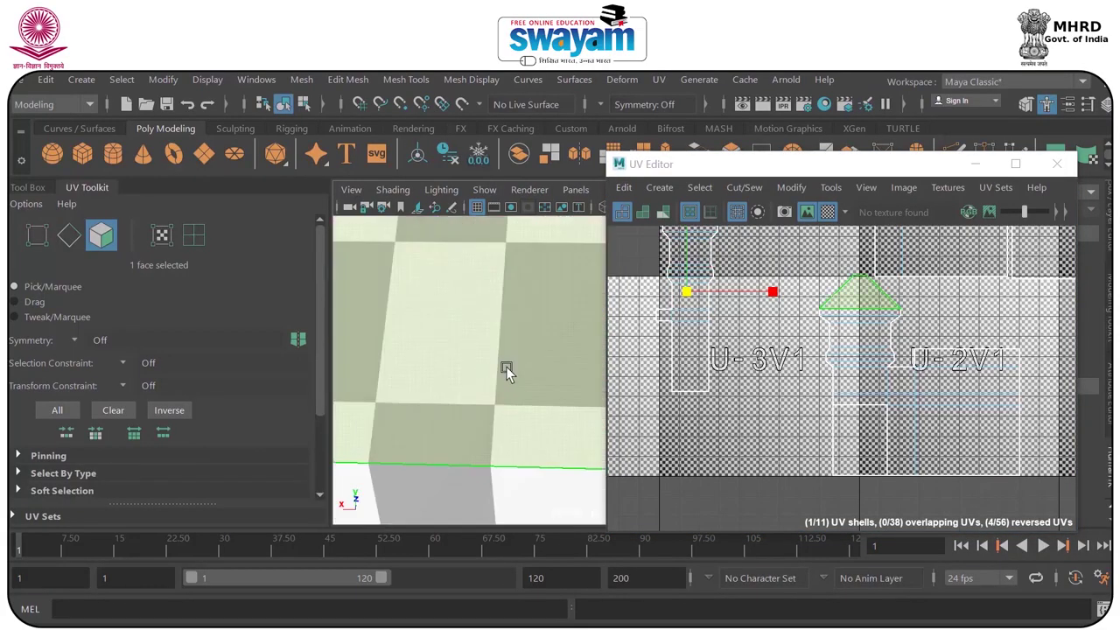
pyautogui.scroll(-3, 504, 368)
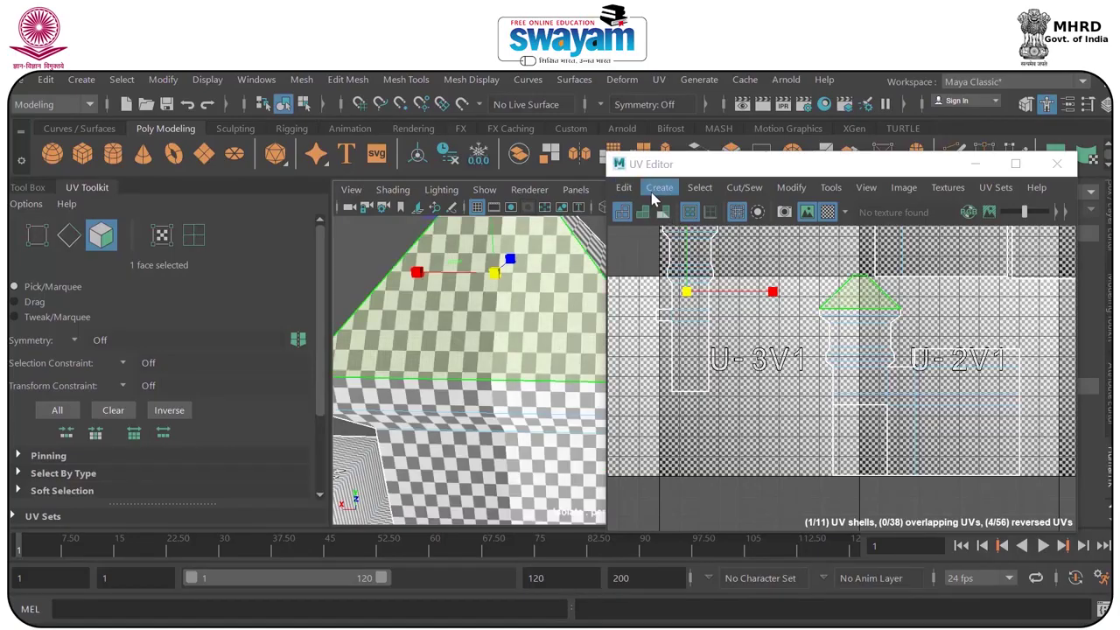
# Hide the checker map, select the whole tower-and-wall UV shell in the U-2V1 tile, then scale it down uniformly and move it below the narrow tower shell.
pyautogui.click(828, 213)
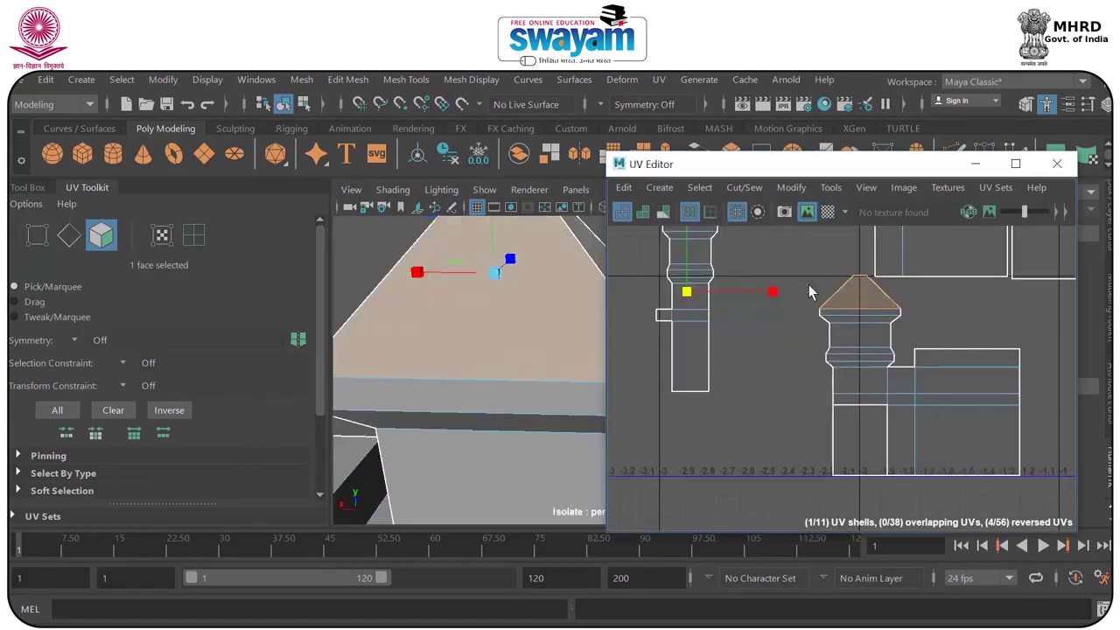
pyautogui.moveTo(808, 285); pyautogui.dragTo(842, 337)
pyautogui.rightClick(851, 328)
pyautogui.moveTo(855, 333); pyautogui.dragTo(910, 346, button='right')
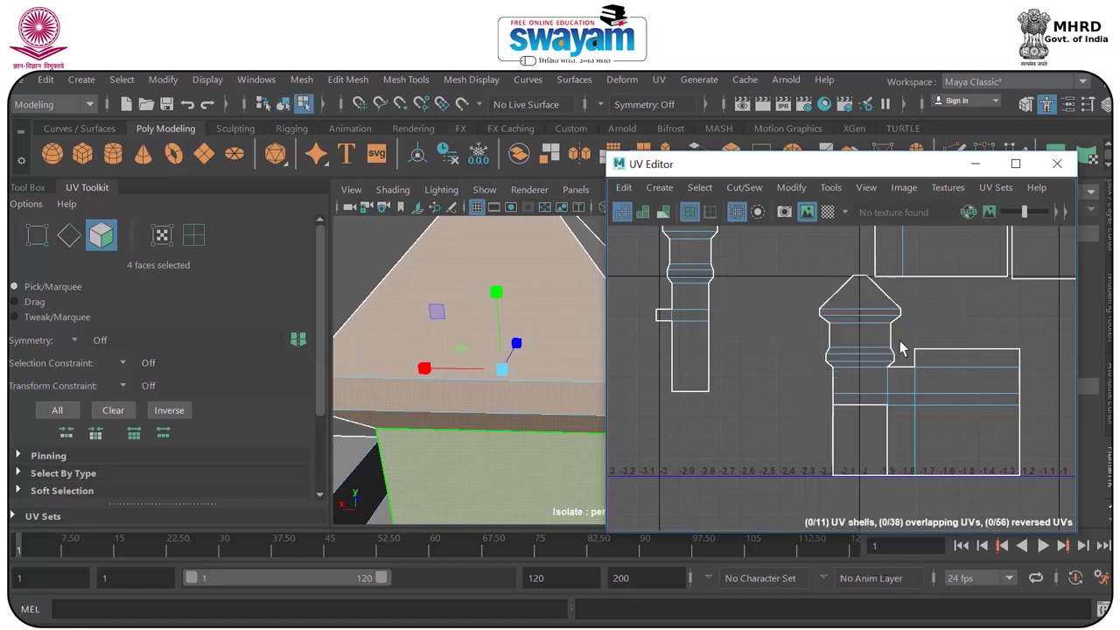
pyautogui.moveTo(858, 374); pyautogui.dragTo(859, 371)
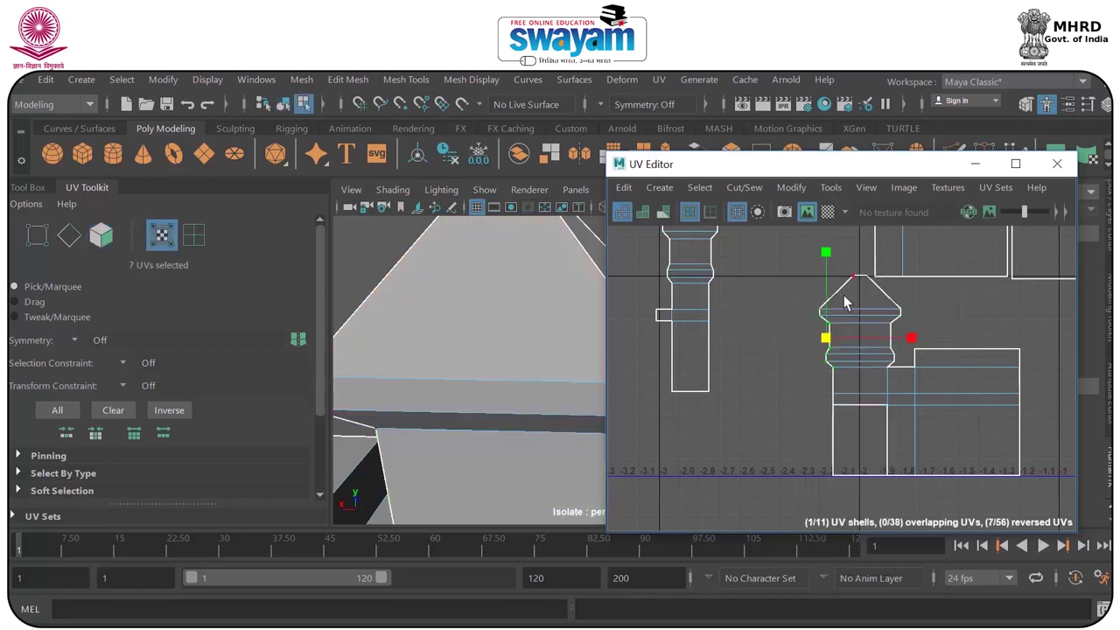
pyautogui.click(193, 234)
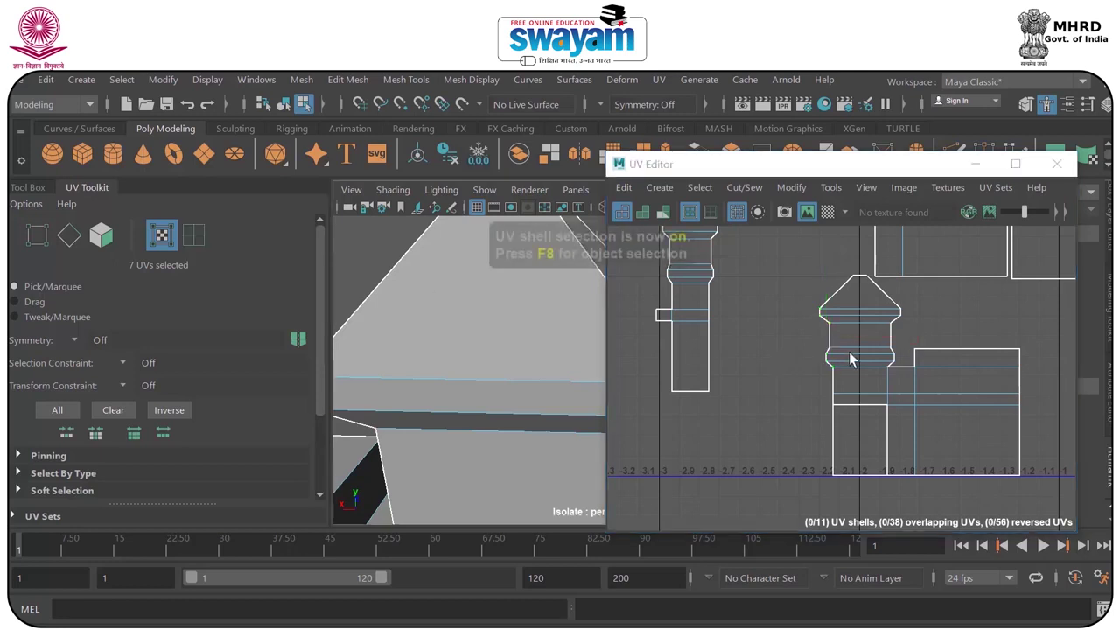
pyautogui.click(843, 341)
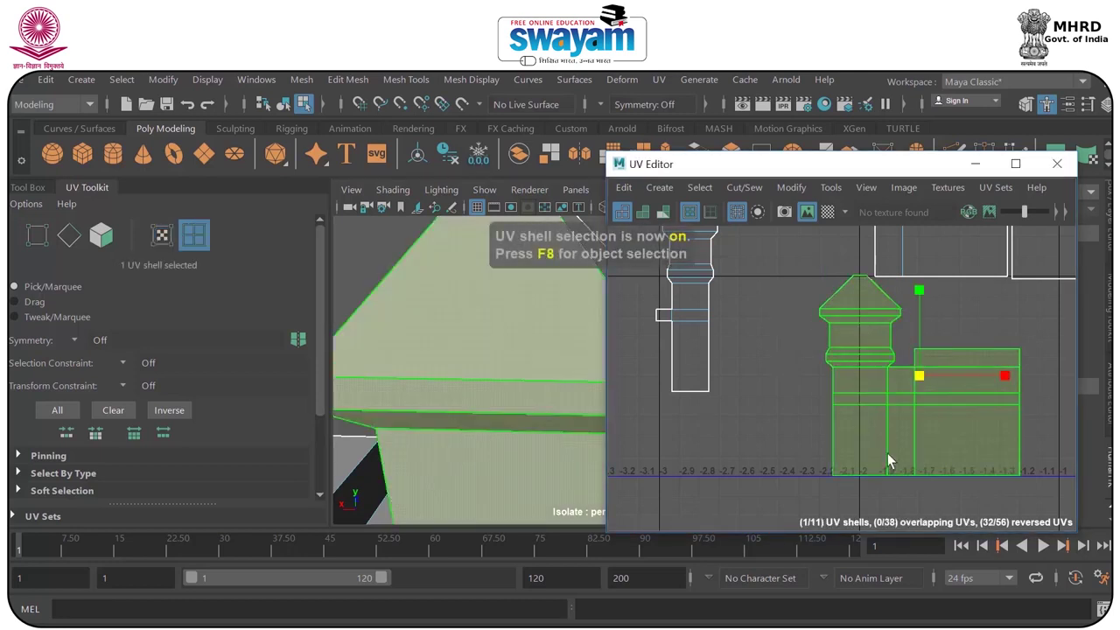
pyautogui.moveTo(920, 376); pyautogui.dragTo(903, 451)
pyautogui.moveTo(918, 370); pyautogui.dragTo(677, 440)
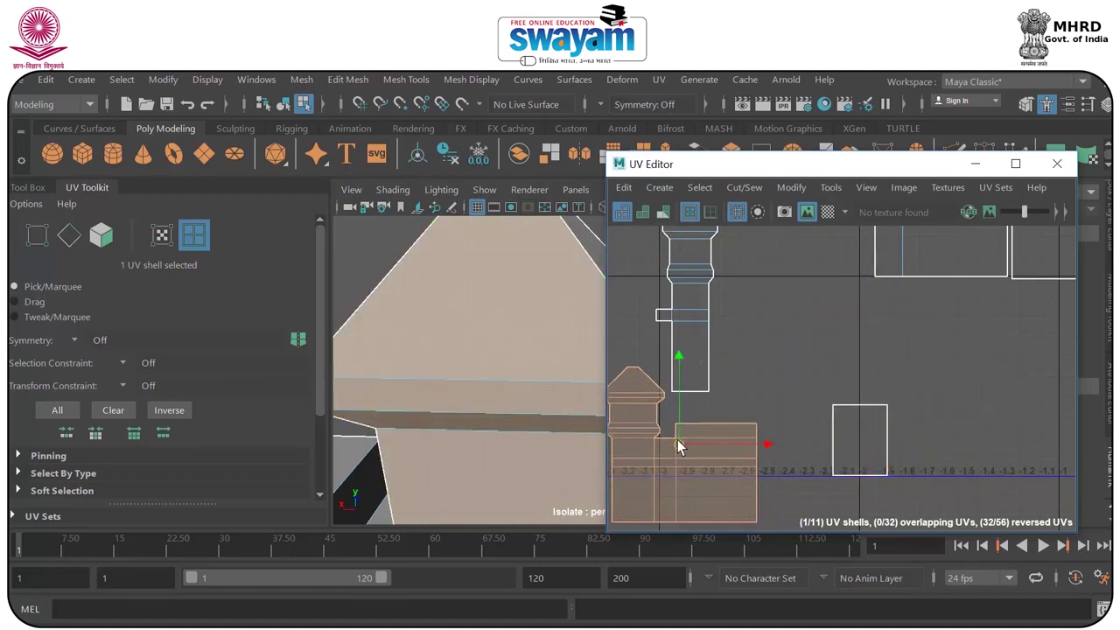
# Save the scene and turn the checker map back on to inspect the tower's plain long side.
pyautogui.hotkey('ctrl', 's')
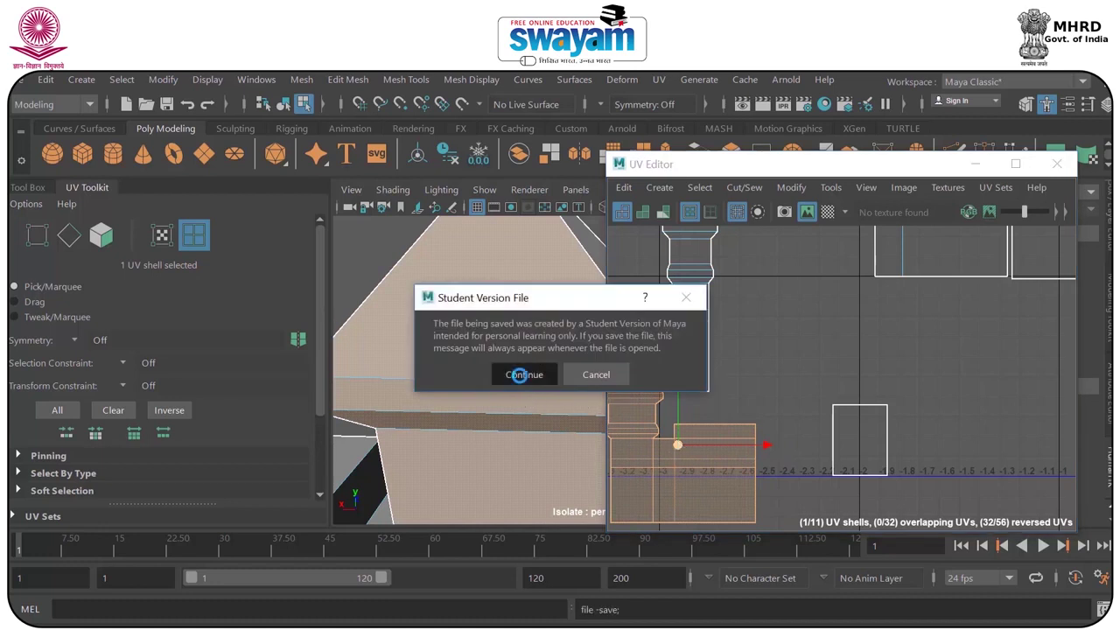
pyautogui.click(518, 375)
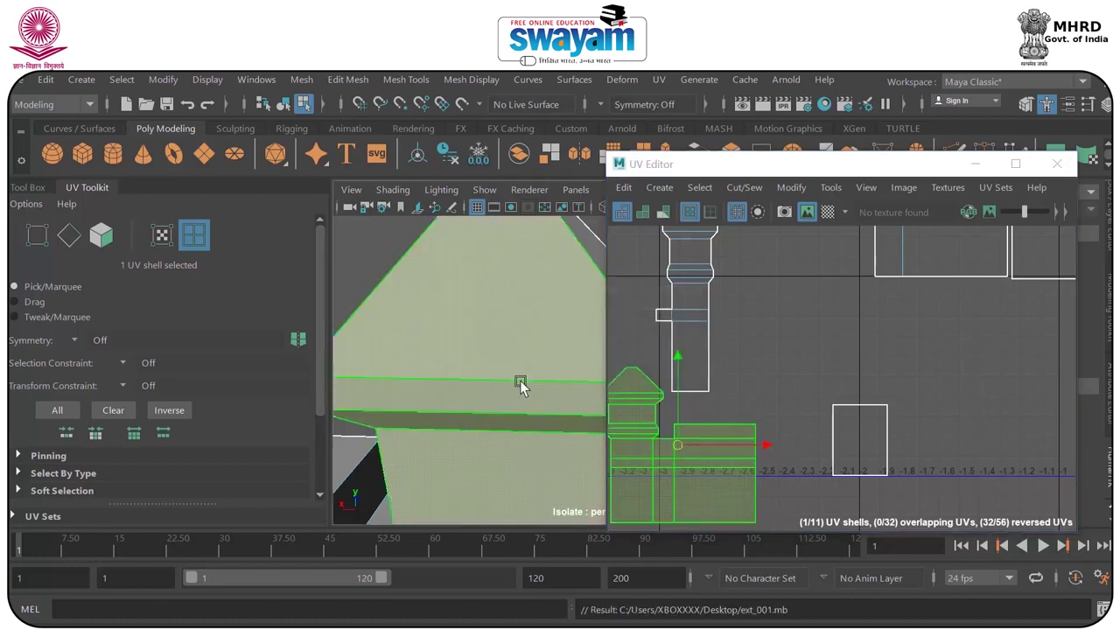
pyautogui.click(828, 213)
pyautogui.keyDown('alt'); pyautogui.moveTo(449, 391); pyautogui.dragTo(410, 337); pyautogui.keyUp('alt')
pyautogui.keyDown('alt'); pyautogui.moveTo(702, 440); pyautogui.dragTo(763, 423, button='middle'); pyautogui.keyUp('alt')
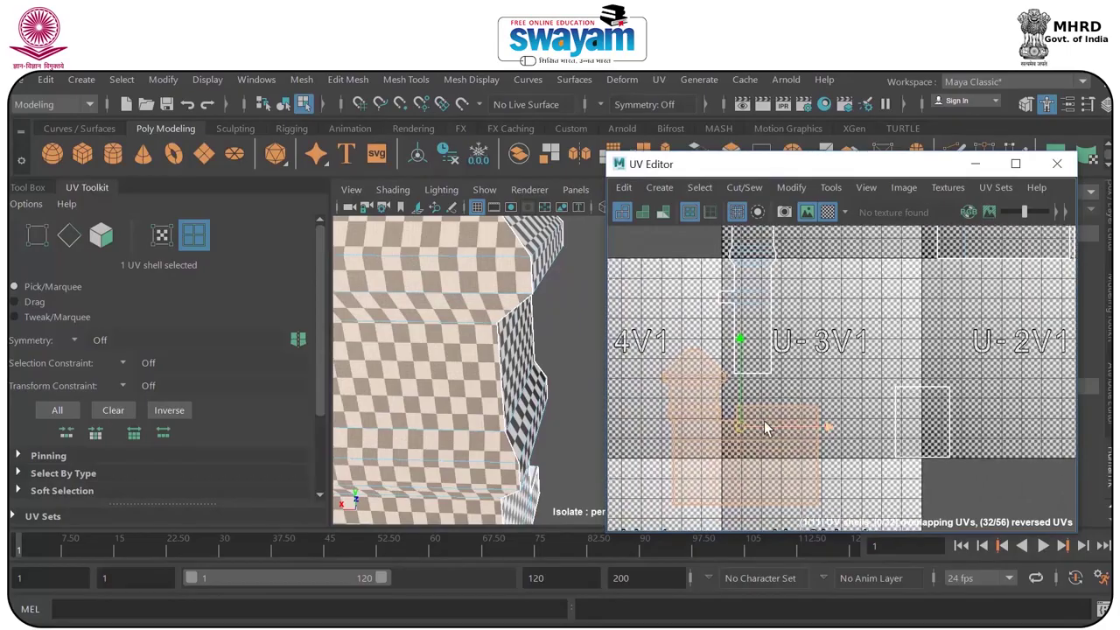
# Scale the tower-and-wall shell narrower in U and check the pattern across the tower's plain long side.
pyautogui.moveTo(828, 429); pyautogui.dragTo(806, 421)
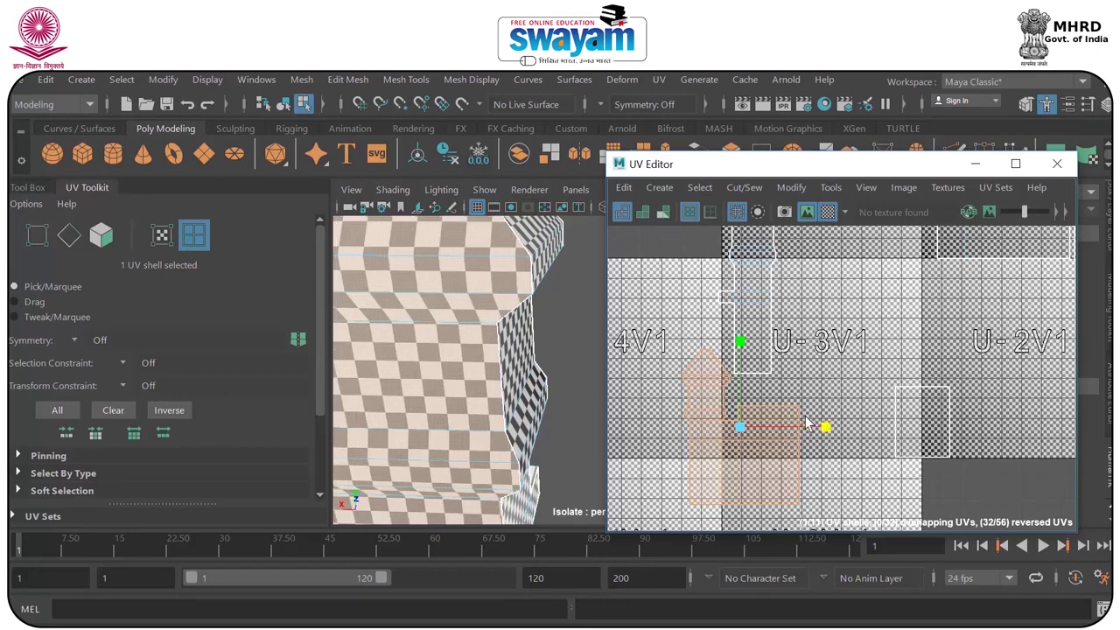
pyautogui.scroll(-5, 457, 332)
pyautogui.keyDown('alt'); pyautogui.moveTo(457, 333); pyautogui.dragTo(481, 336); pyautogui.keyUp('alt')
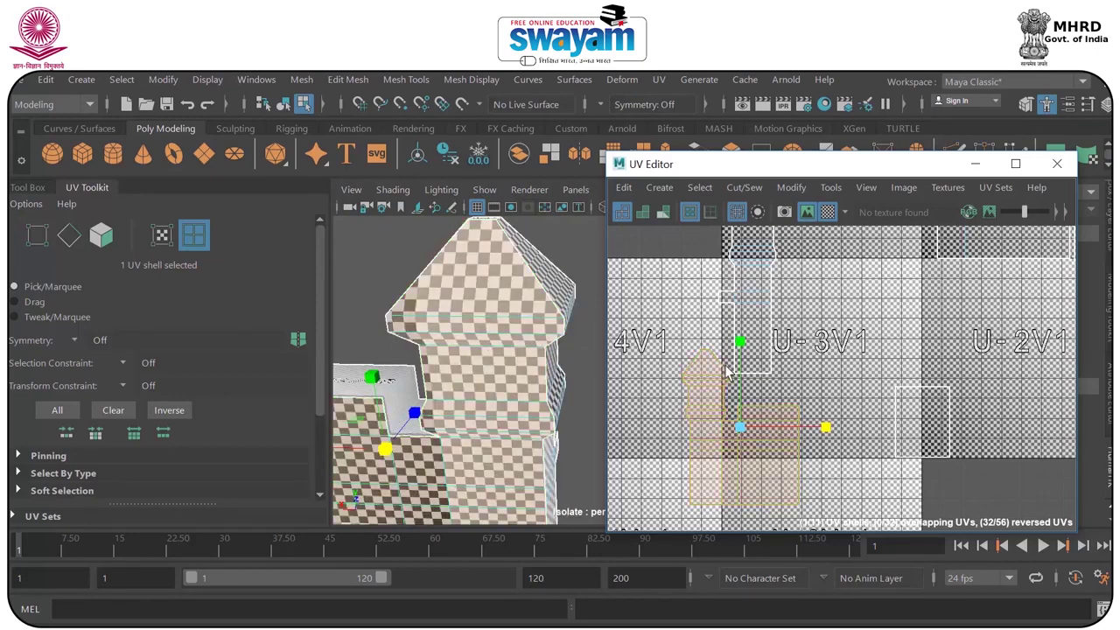
# Move the tower-and-wall shell beside the narrow tower shell in the U-3V1 tile and enlarge it to match that shell's height.
pyautogui.press('w')
pyautogui.moveTo(741, 426); pyautogui.dragTo(830, 286)
pyautogui.keyDown('alt'); pyautogui.moveTo(760, 288); pyautogui.dragTo(721, 373, button='middle'); pyautogui.keyUp('alt')
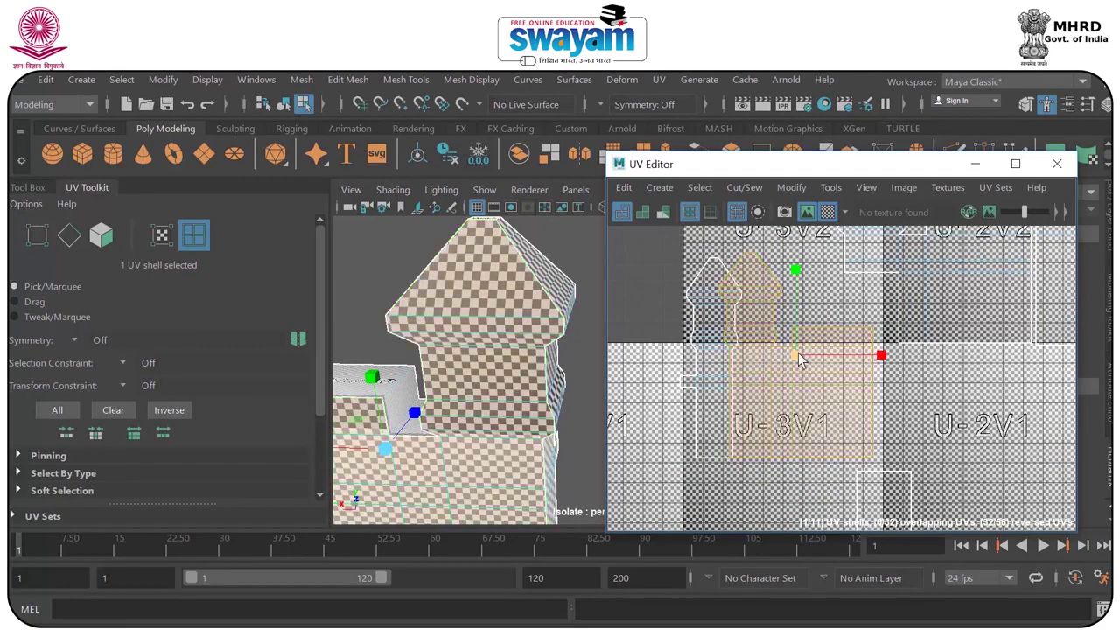
pyautogui.moveTo(798, 354); pyautogui.dragTo(793, 353)
pyautogui.press('w')
pyautogui.moveTo(795, 273); pyautogui.dragTo(796, 275)
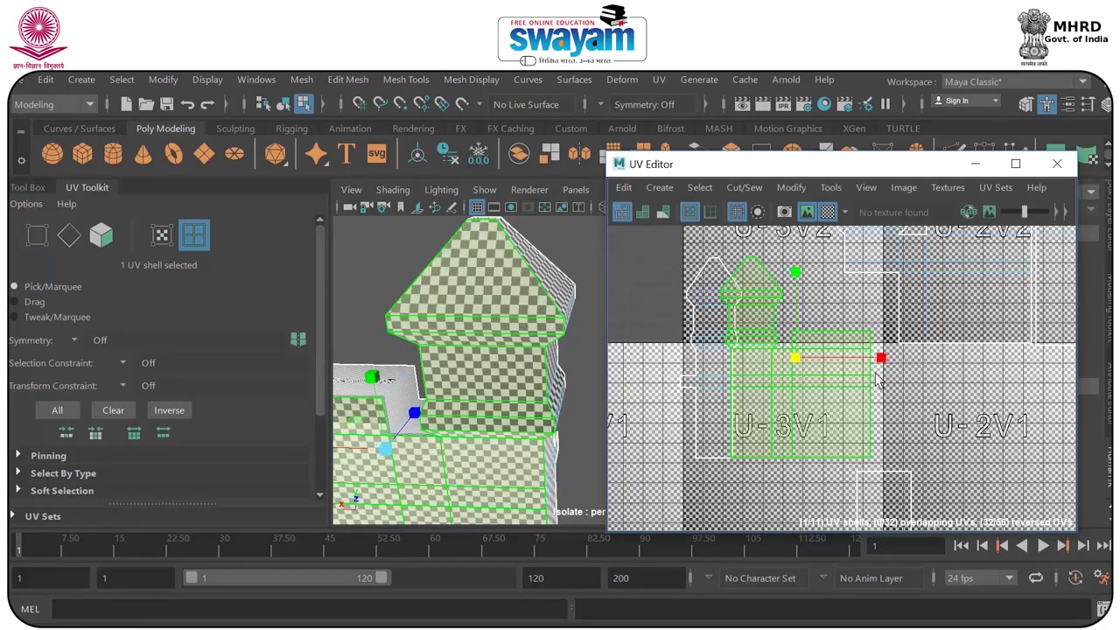
# Narrow the tower-and-wall shell in U until its checks look square, and compare them with the narrow side's pattern.
pyautogui.moveTo(882, 361); pyautogui.dragTo(875, 355)
pyautogui.moveTo(581, 405)
pyautogui.keyDown('alt'); pyautogui.mouseDown()
pyautogui.moveTo(546, 400)
pyautogui.moveTo(587, 404)
pyautogui.mouseUp(); pyautogui.keyUp('alt')
pyautogui.scroll(5, 543, 300)
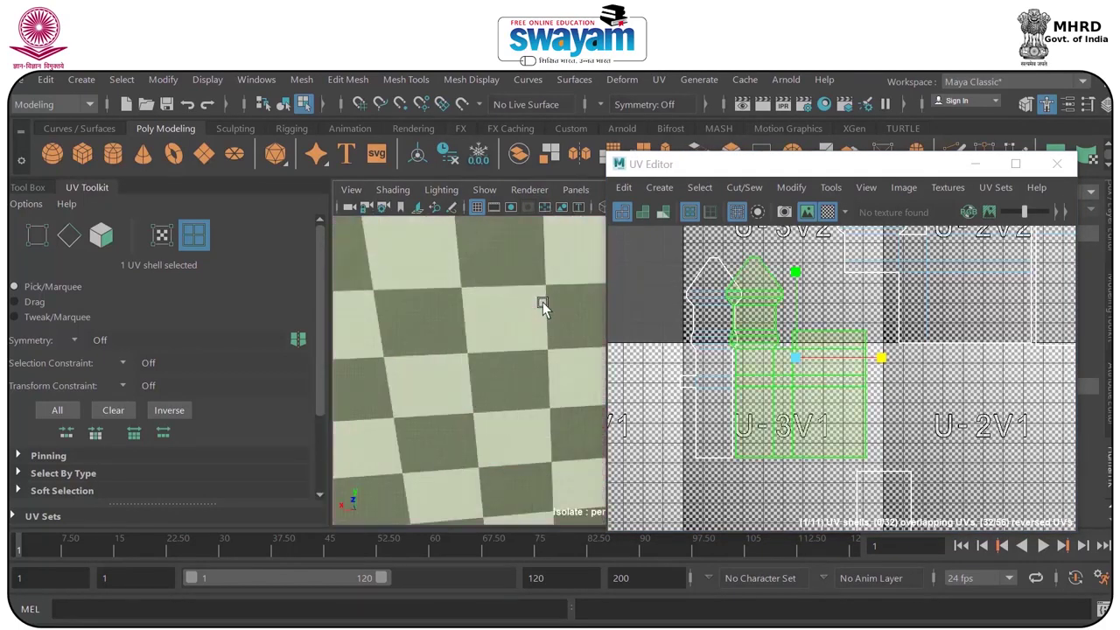
pyautogui.scroll(-3, 543, 302)
pyautogui.keyDown('alt'); pyautogui.moveTo(569, 357); pyautogui.dragTo(541, 342); pyautogui.keyUp('alt')
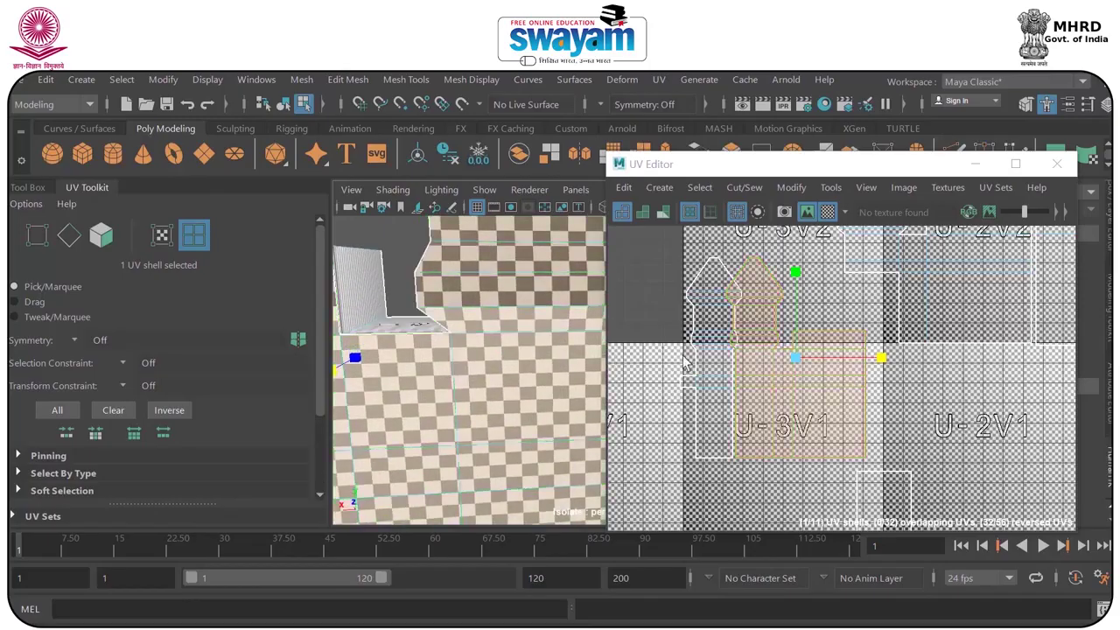
pyautogui.moveTo(879, 360); pyautogui.dragTo(882, 366)
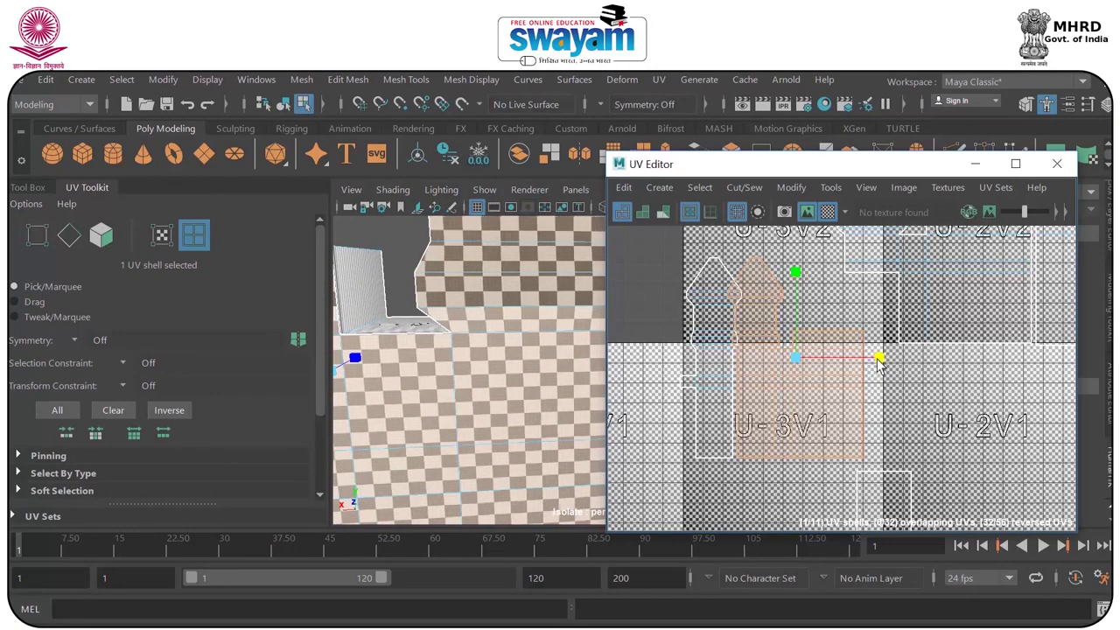
pyautogui.click(714, 317)
pyautogui.keyDown('alt'); pyautogui.moveTo(524, 376); pyautogui.dragTo(507, 313); pyautogui.keyUp('alt')
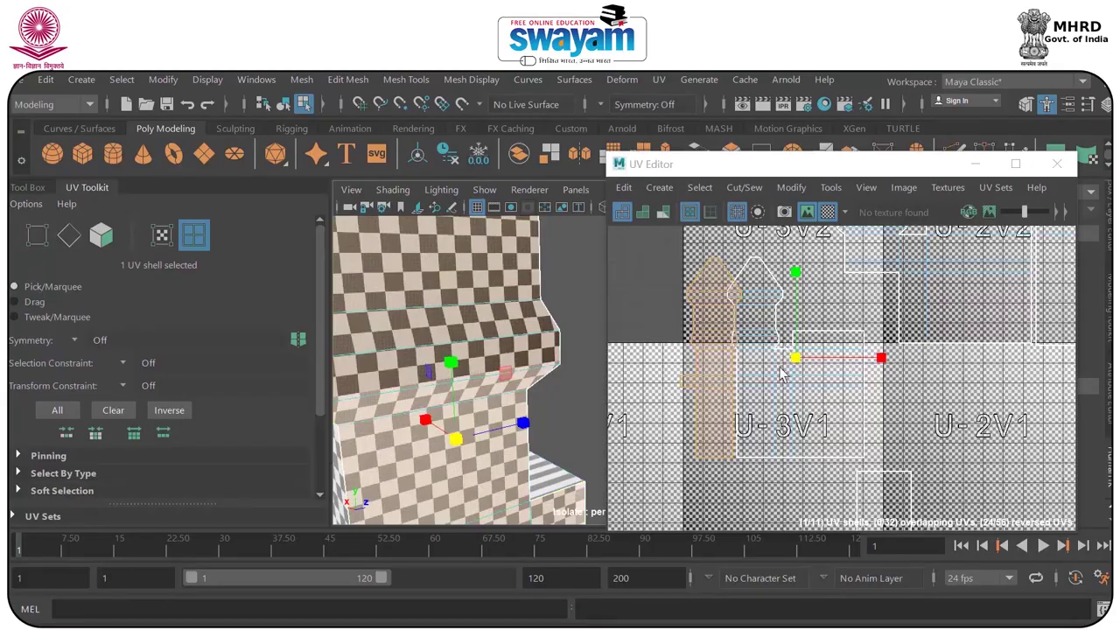
# Select the whole ledge-side tower-and-wall UV shell in the U-2V2 tile using UV shell selection.
pyautogui.moveTo(749, 343); pyautogui.dragTo(831, 339, button='right')
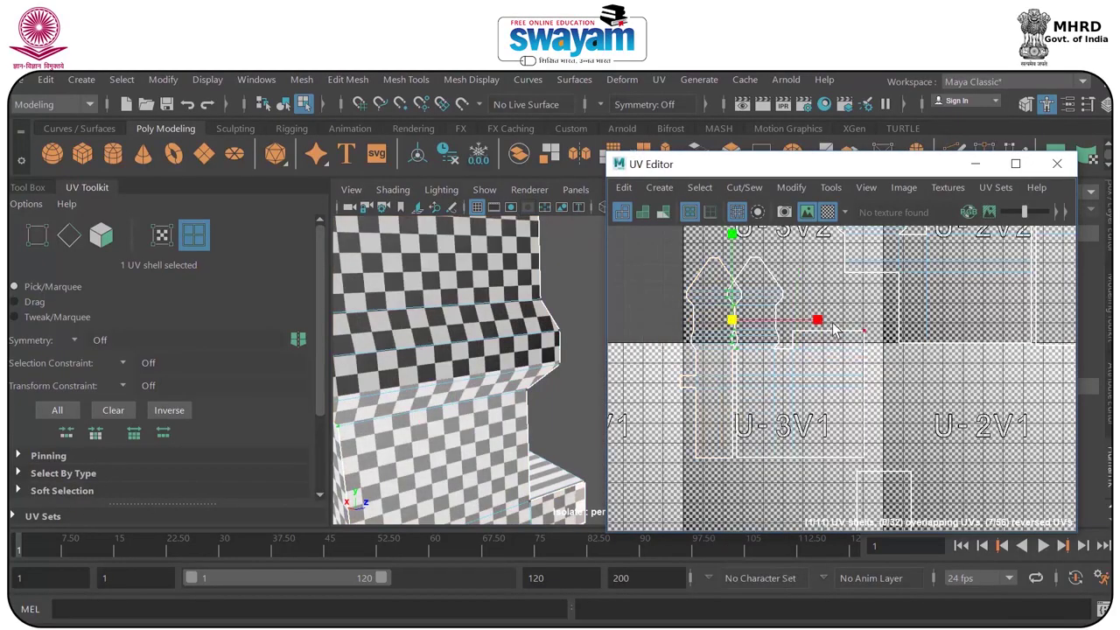
pyautogui.scroll(-3, 834, 324)
pyautogui.scroll(-2, 834, 323)
pyautogui.click(872, 286)
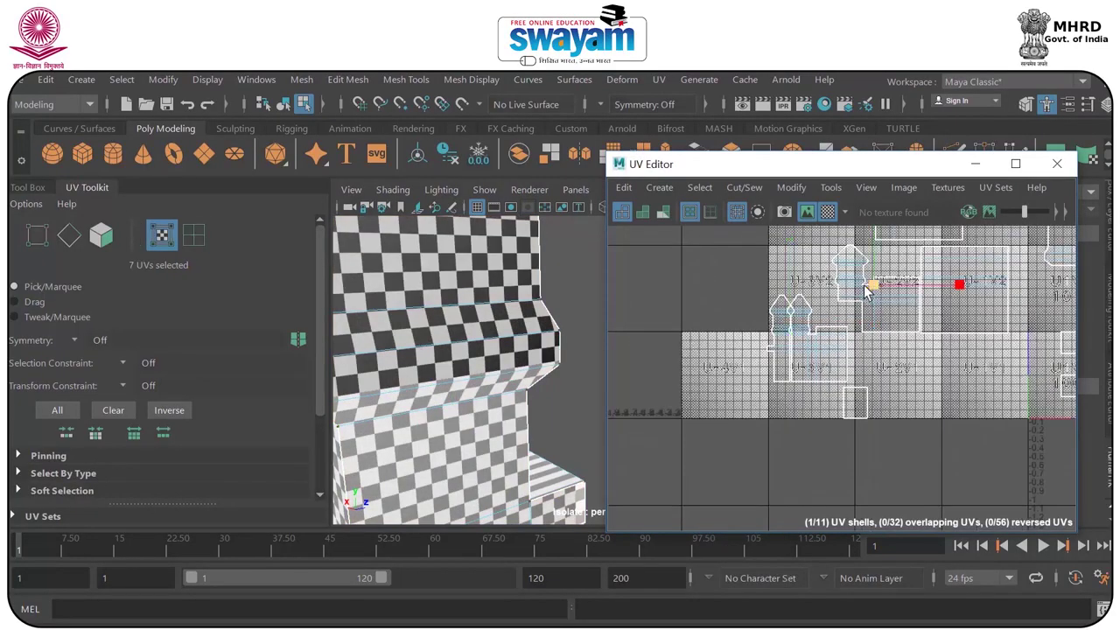
pyautogui.click(185, 239)
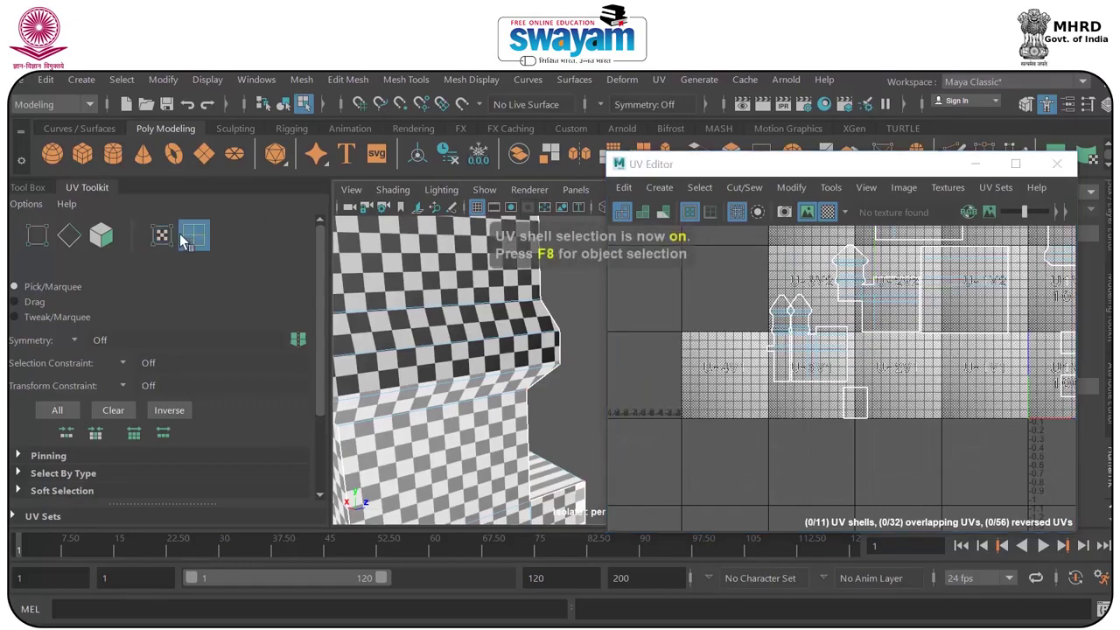
pyautogui.click(854, 280)
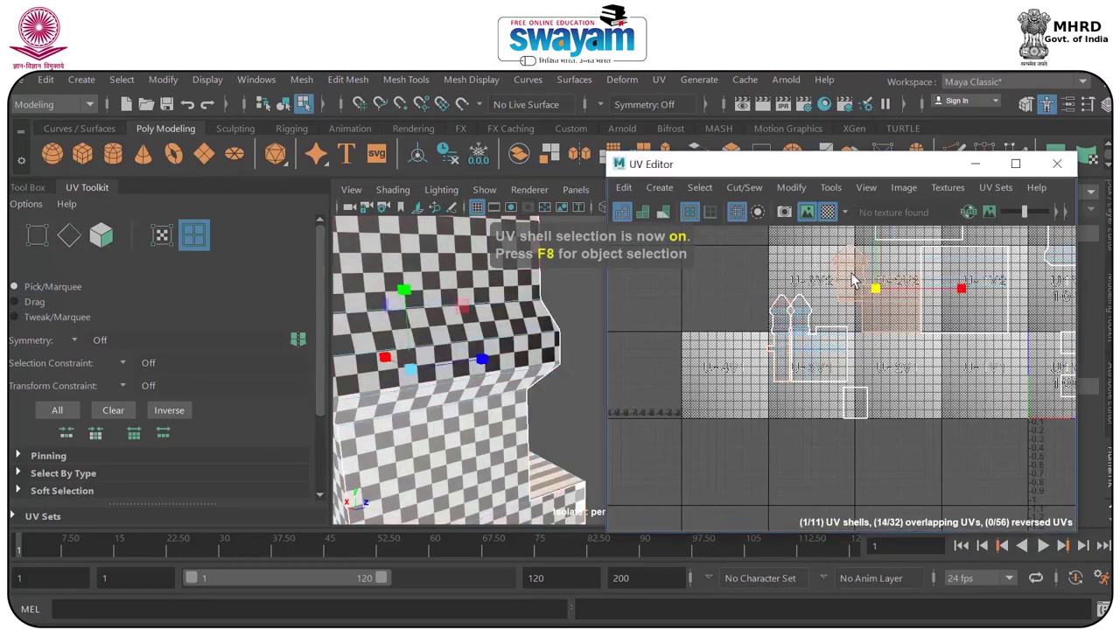
# Scale the ledge-side shell narrower in U, judging the checker stretching on that side of the tower and wall.
pyautogui.scroll(-5, 535, 311)
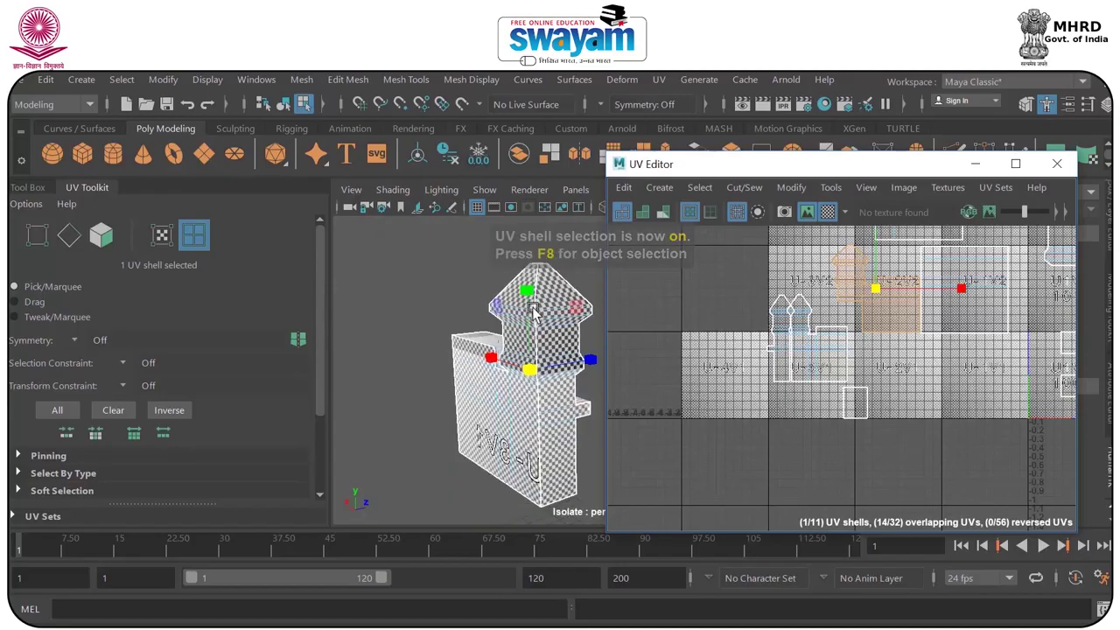
pyautogui.keyDown('alt'); pyautogui.moveTo(534, 313); pyautogui.dragTo(472, 362); pyautogui.keyUp('alt')
pyautogui.scroll(5, 496, 322)
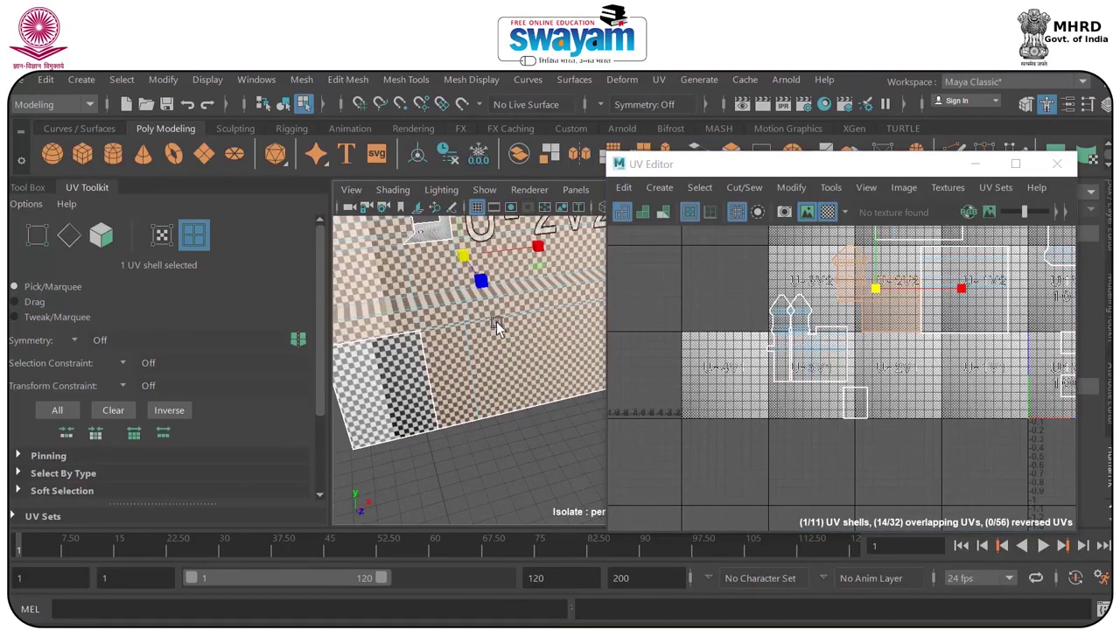
pyautogui.keyDown('alt'); pyautogui.moveTo(496, 321); pyautogui.dragTo(433, 290); pyautogui.keyUp('alt')
pyautogui.keyDown('alt'); pyautogui.moveTo(432, 289); pyautogui.dragTo(505, 332, button='middle'); pyautogui.keyUp('alt')
pyautogui.scroll(4, 505, 306)
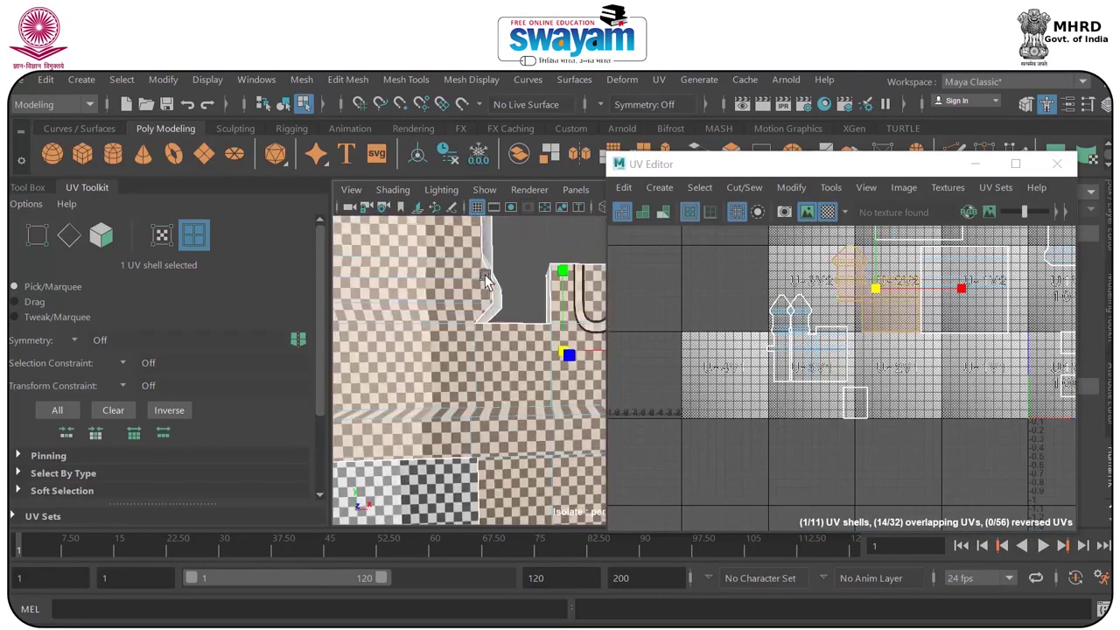
pyautogui.keyDown('alt'); pyautogui.moveTo(504, 296); pyautogui.dragTo(523, 299); pyautogui.keyUp('alt')
pyautogui.keyDown('alt'); pyautogui.moveTo(525, 298); pyautogui.dragTo(533, 296, button='middle'); pyautogui.keyUp('alt')
pyautogui.scroll(4, 893, 298)
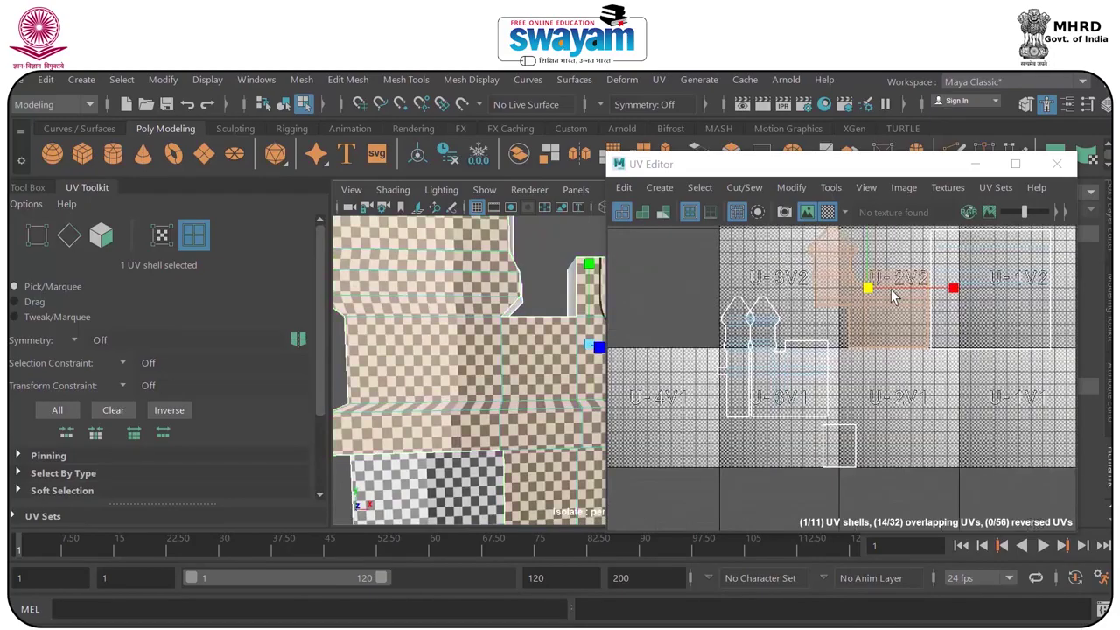
pyautogui.moveTo(931, 280); pyautogui.dragTo(923, 280)
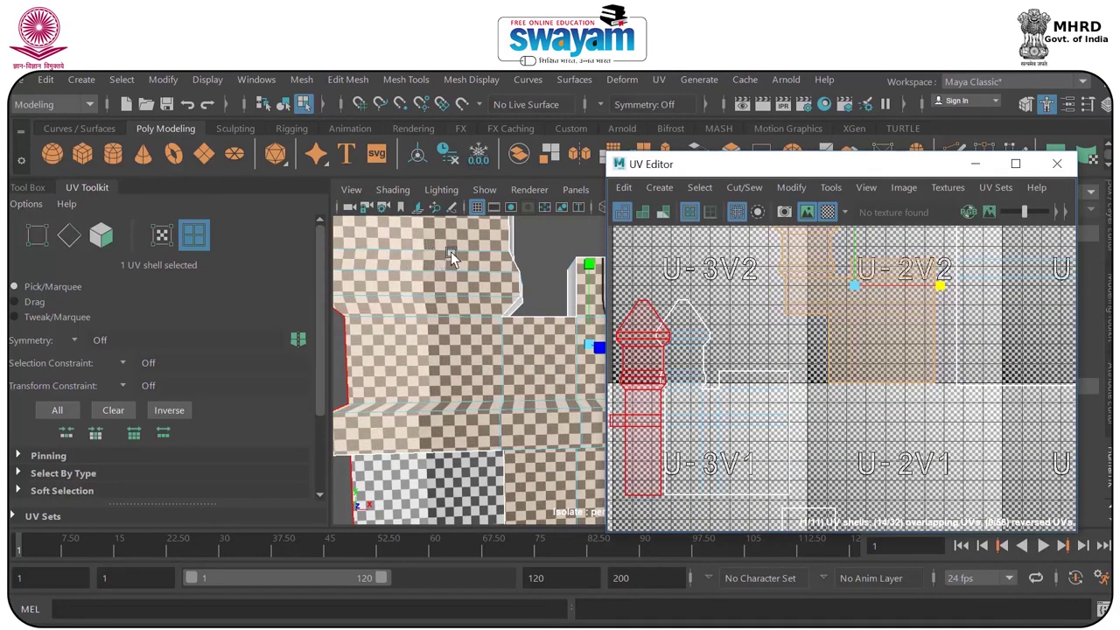
# Move the ledge-side shell down to align with the other tower shells, and scale it narrower in U until its checks look square.
pyautogui.press('w')
pyautogui.moveTo(855, 292); pyautogui.dragTo(796, 403)
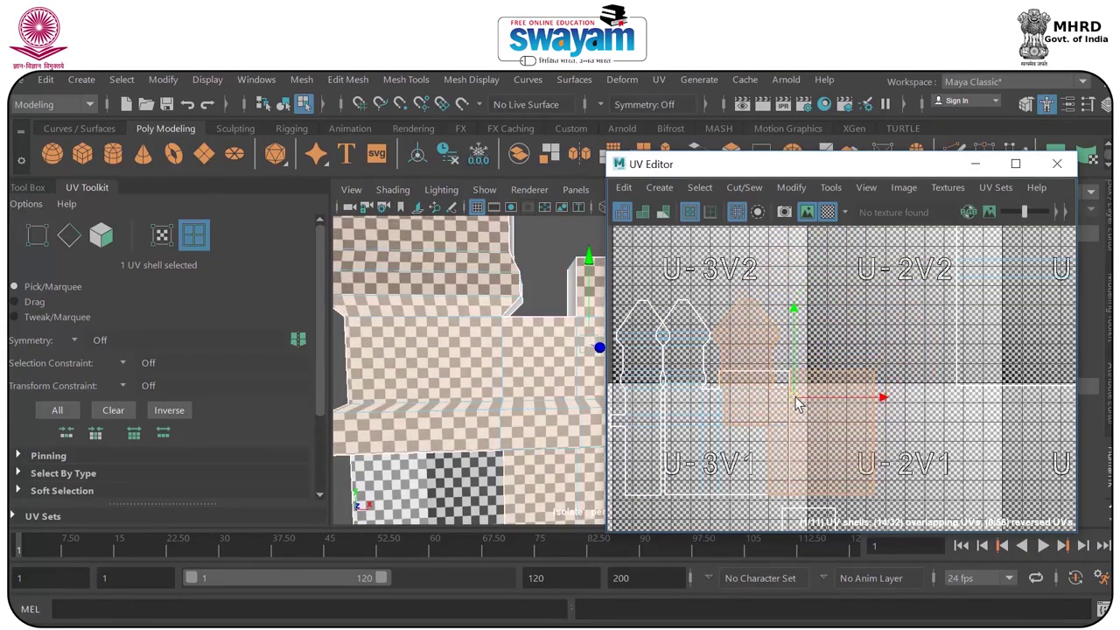
pyautogui.press('r')
pyautogui.moveTo(883, 397); pyautogui.dragTo(869, 395)
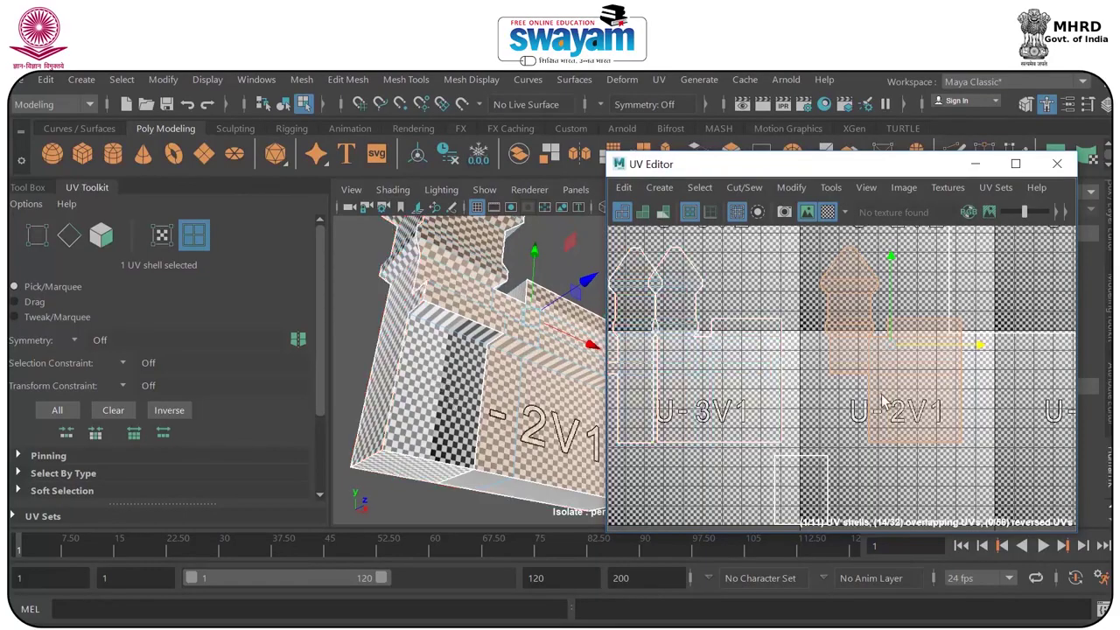
# Select the small rectangular wall shell, hide the checker map, and select the UV at its upper corner in UV mode.
pyautogui.keyDown('alt'); pyautogui.moveTo(863, 406); pyautogui.dragTo(893, 312, button='middle'); pyautogui.keyUp('alt')
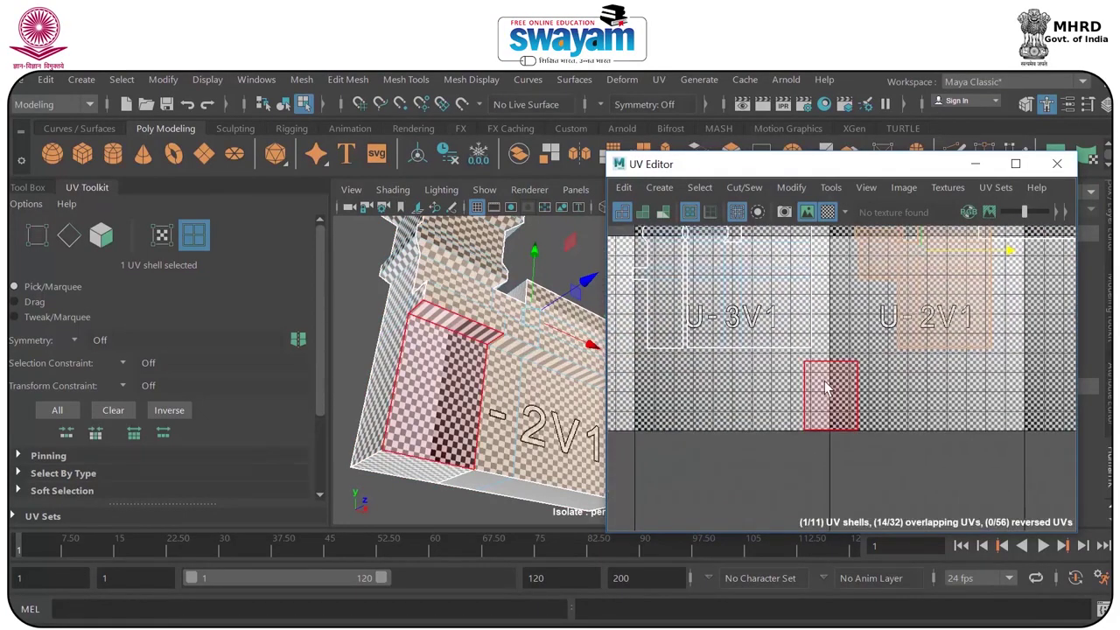
pyautogui.click(827, 391)
pyautogui.scroll(5, 830, 369)
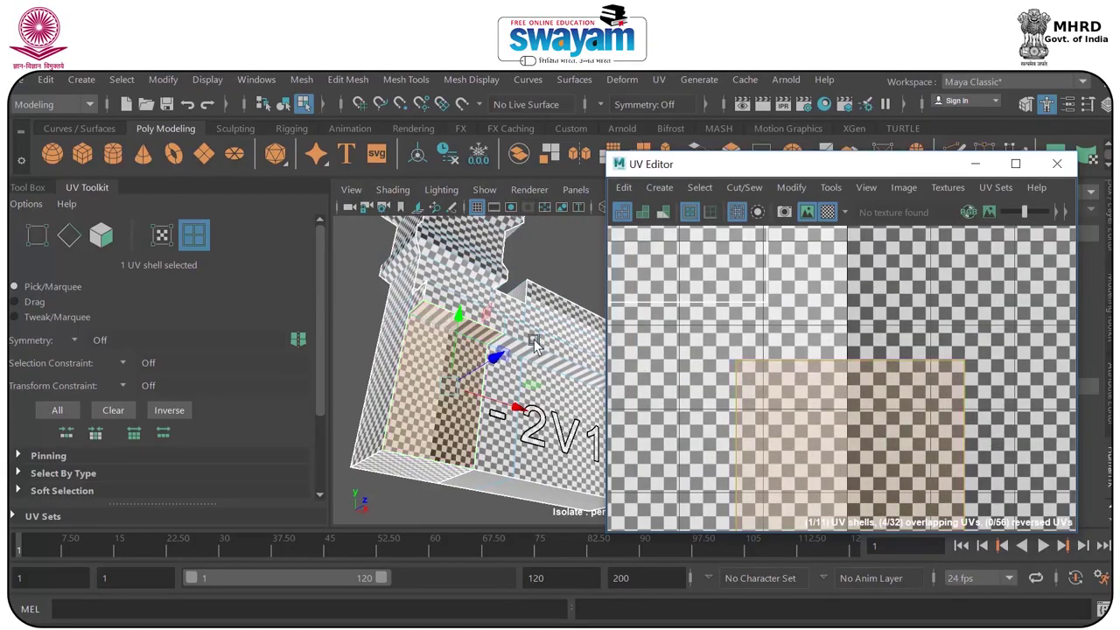
pyautogui.keyDown('alt'); pyautogui.moveTo(576, 391); pyautogui.dragTo(536, 365, button='middle'); pyautogui.keyUp('alt')
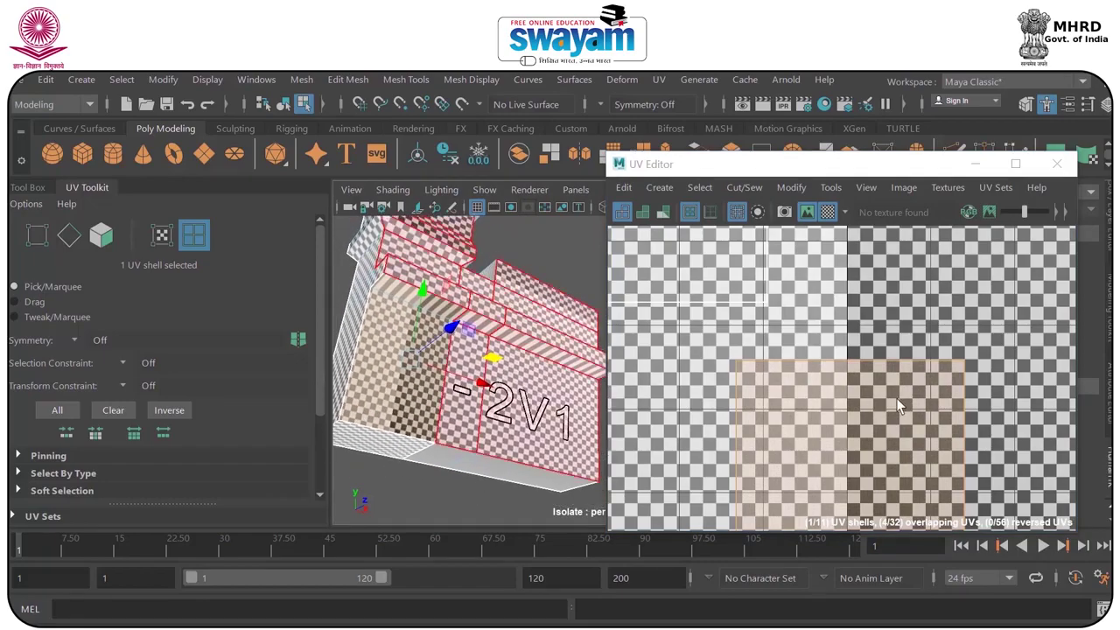
pyautogui.moveTo(866, 361); pyautogui.dragTo(776, 363, button='right')
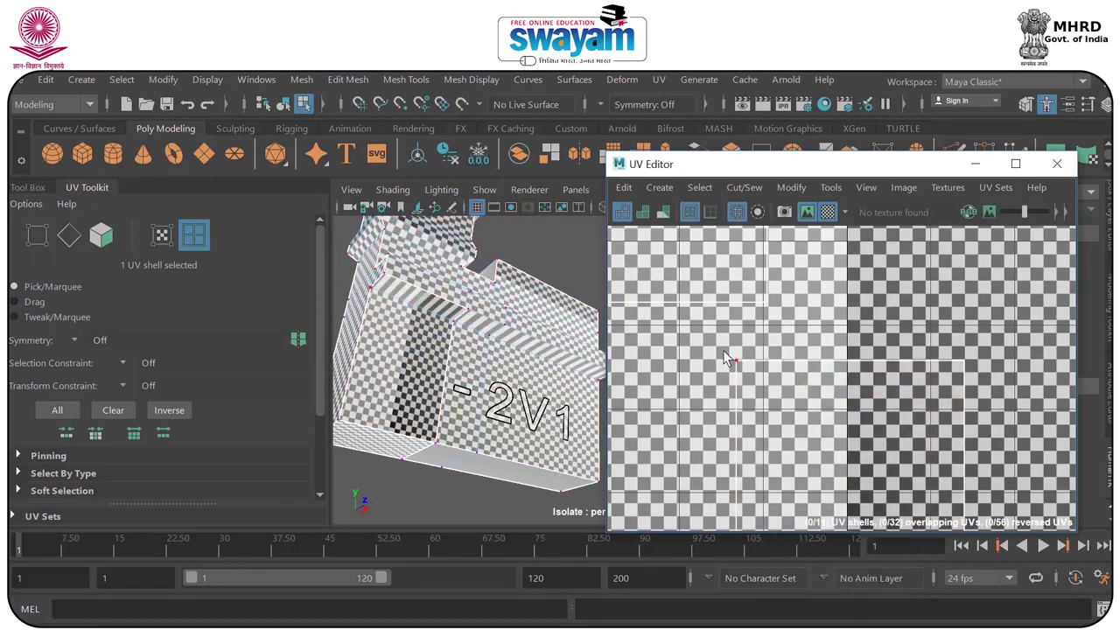
pyautogui.click(828, 212)
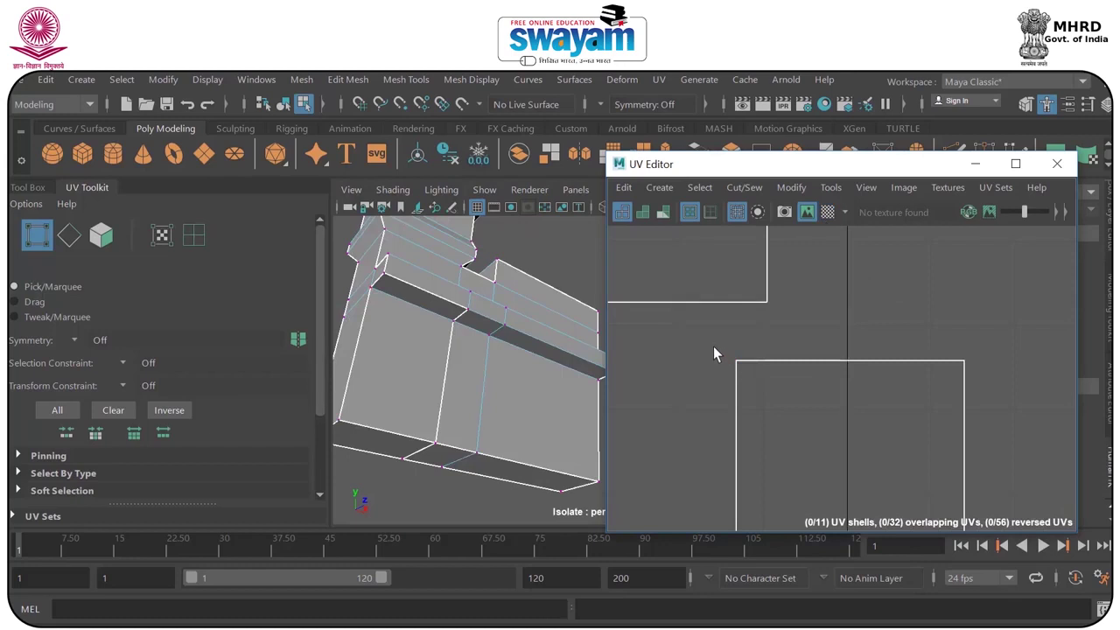
pyautogui.click(739, 361)
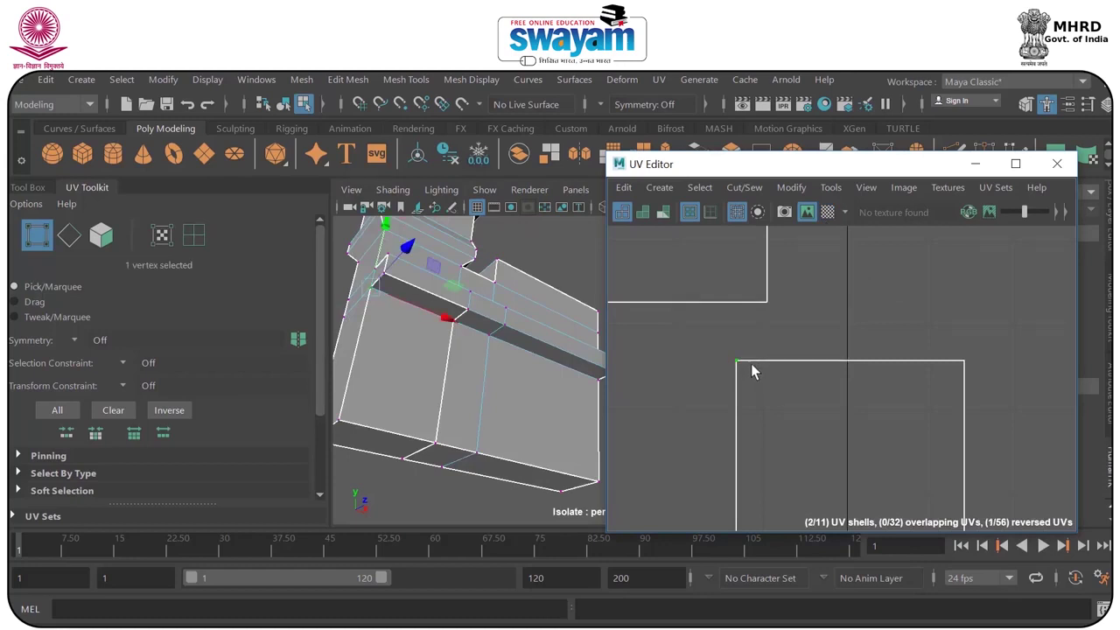
pyautogui.moveTo(749, 369); pyautogui.dragTo(823, 373, button='right')
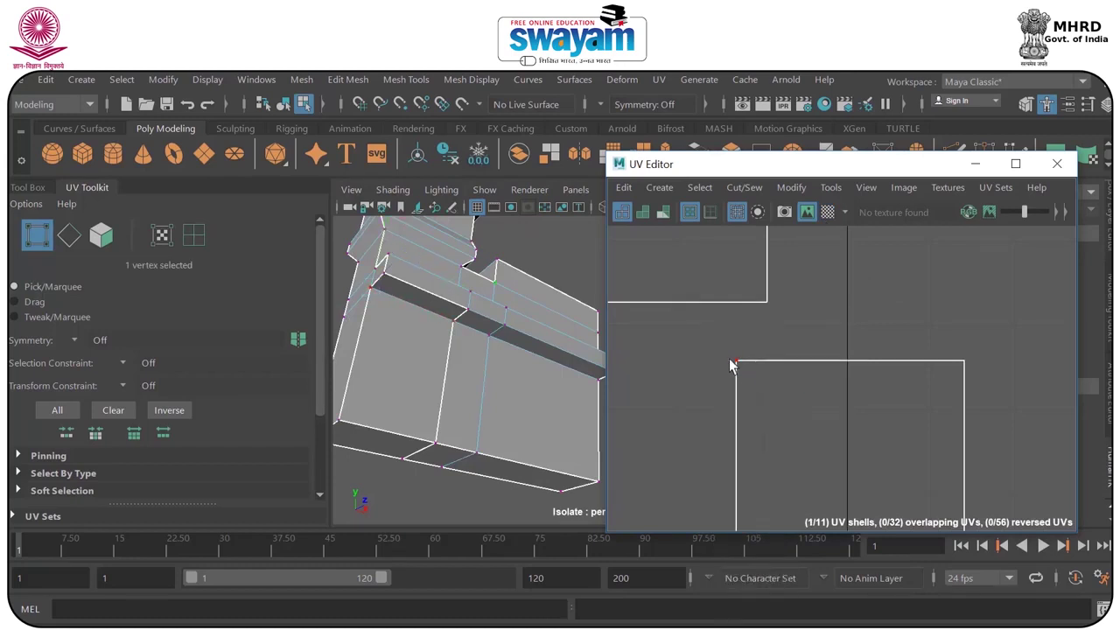
pyautogui.click(736, 362)
pyautogui.moveTo(739, 360); pyautogui.dragTo(739, 338)
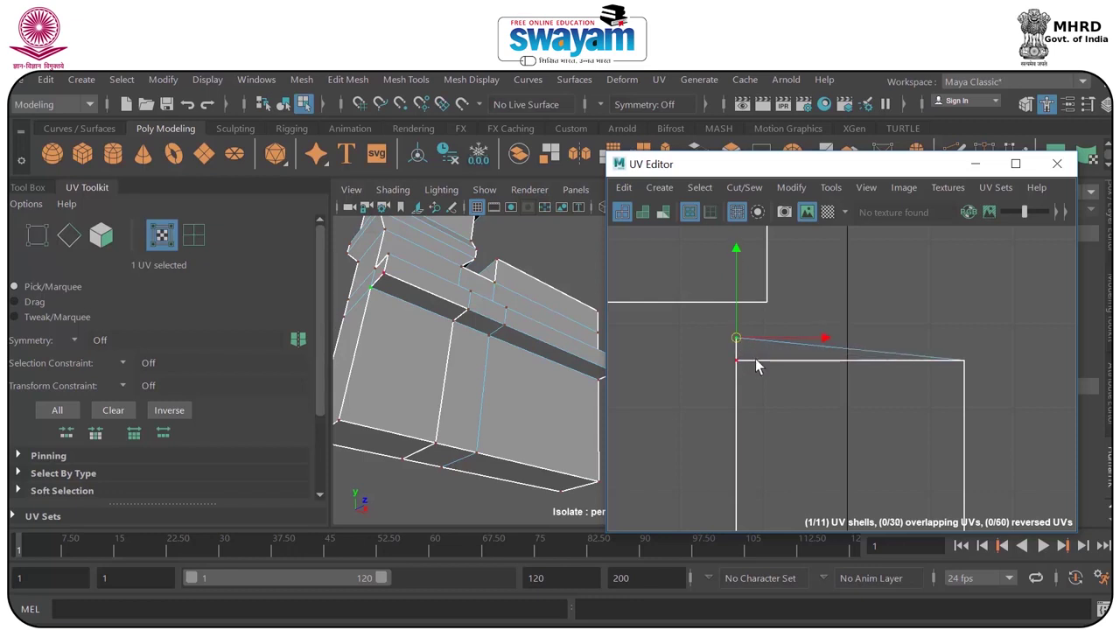
pyautogui.click(736, 361)
pyautogui.hotkey('ctrl', 'z')
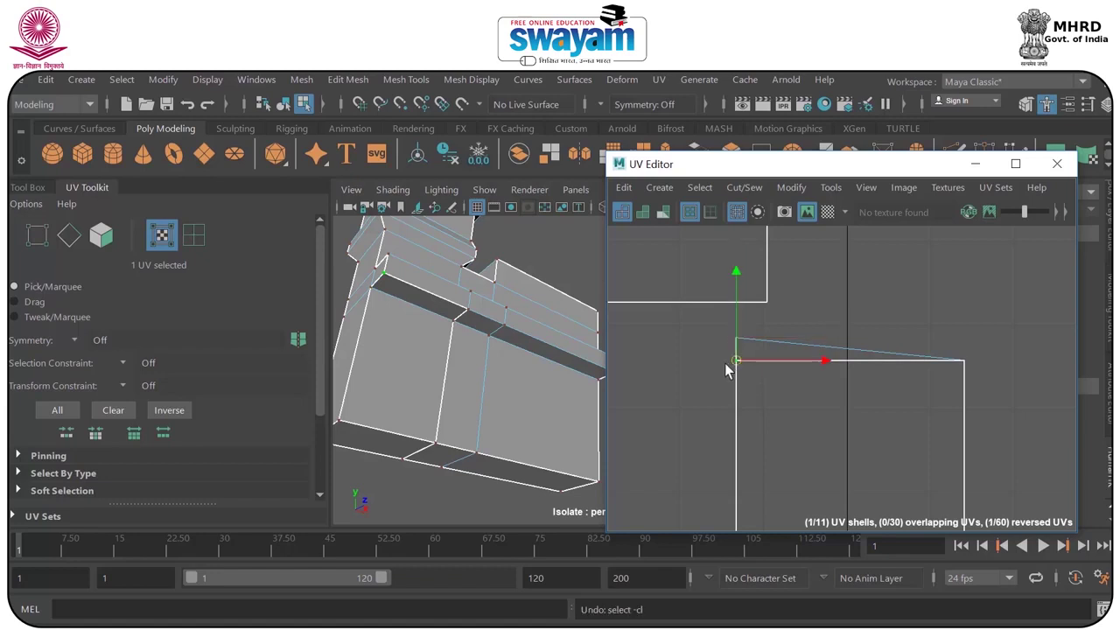
pyautogui.hotkey('ctrl', 'z')
pyautogui.moveTo(734, 277); pyautogui.dragTo(741, 302)
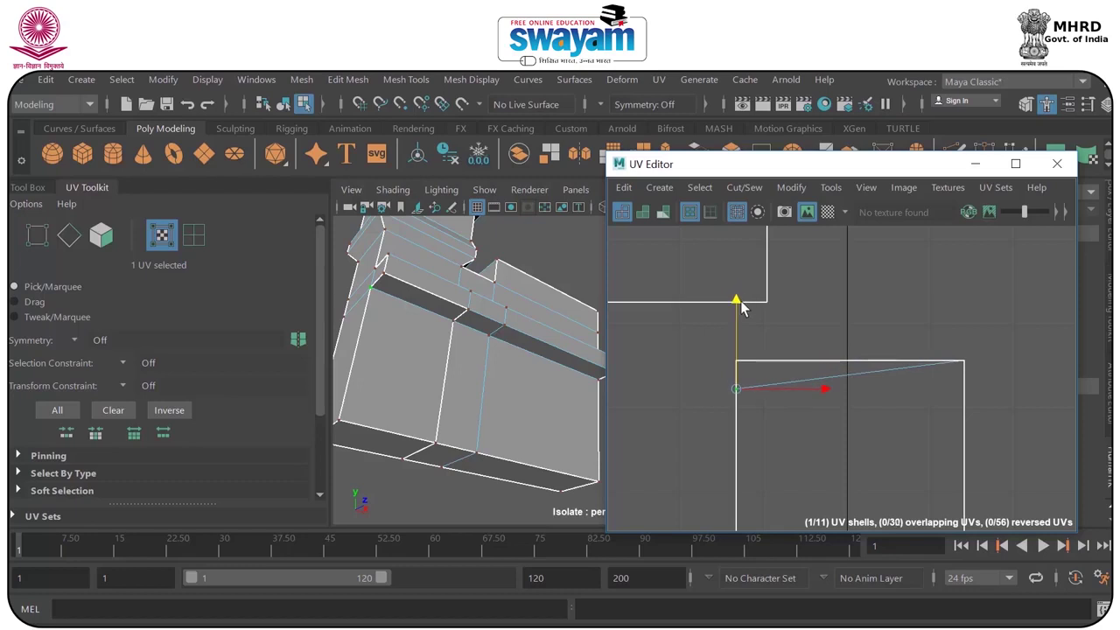
pyautogui.hotkey('ctrl', 'z')
# Move both wall-side UVs of the ledge underside down in V on the small shell, giving the collapsed face its own area.
pyautogui.keyDown('shift'); pyautogui.click(965, 360); pyautogui.keyUp('shift')
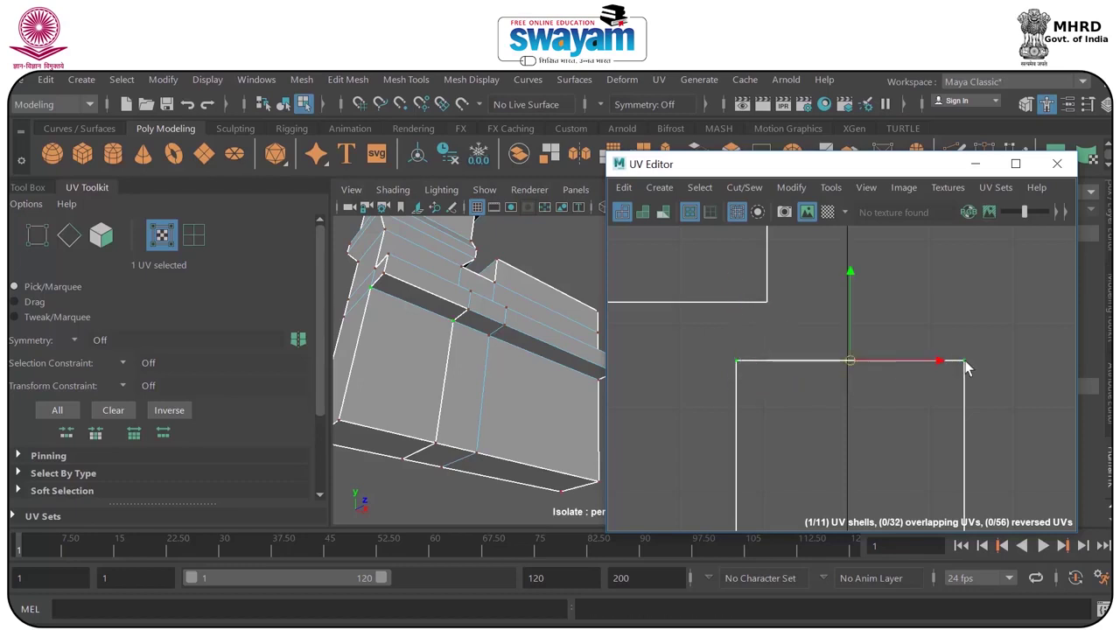
pyautogui.moveTo(851, 281); pyautogui.dragTo(856, 313)
pyautogui.moveTo(704, 340); pyautogui.dragTo(1009, 375)
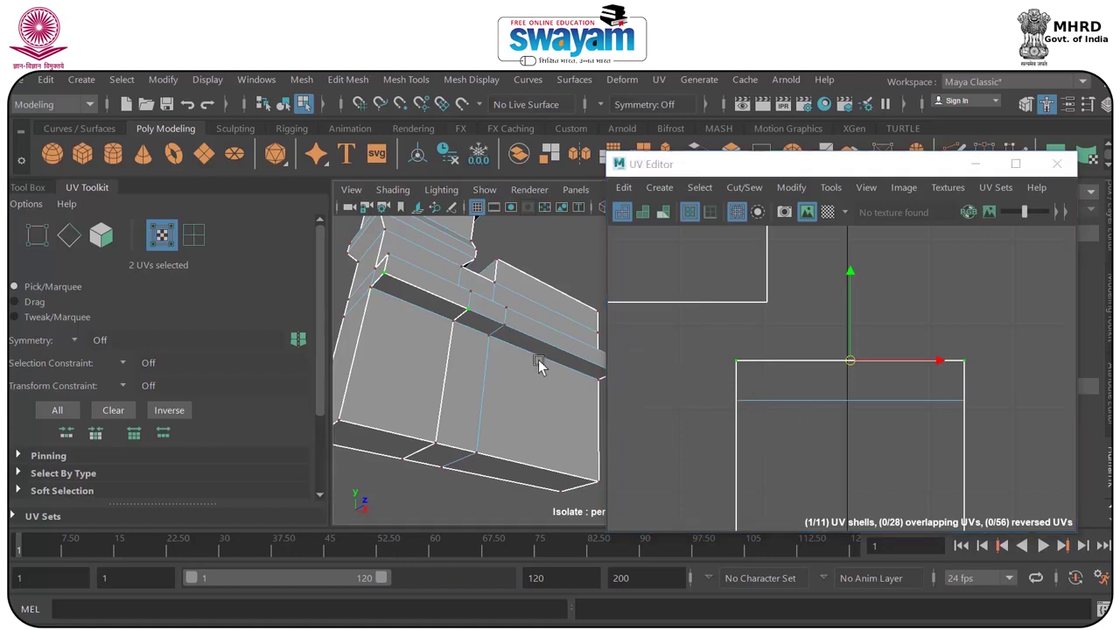
# Select the neighbouring ledge underside face and the wall face below it to locate them in the tower-and-wall shell.
pyautogui.moveTo(539, 363); pyautogui.dragTo(608, 169, button='right')
pyautogui.scroll(-9, 889, 371)
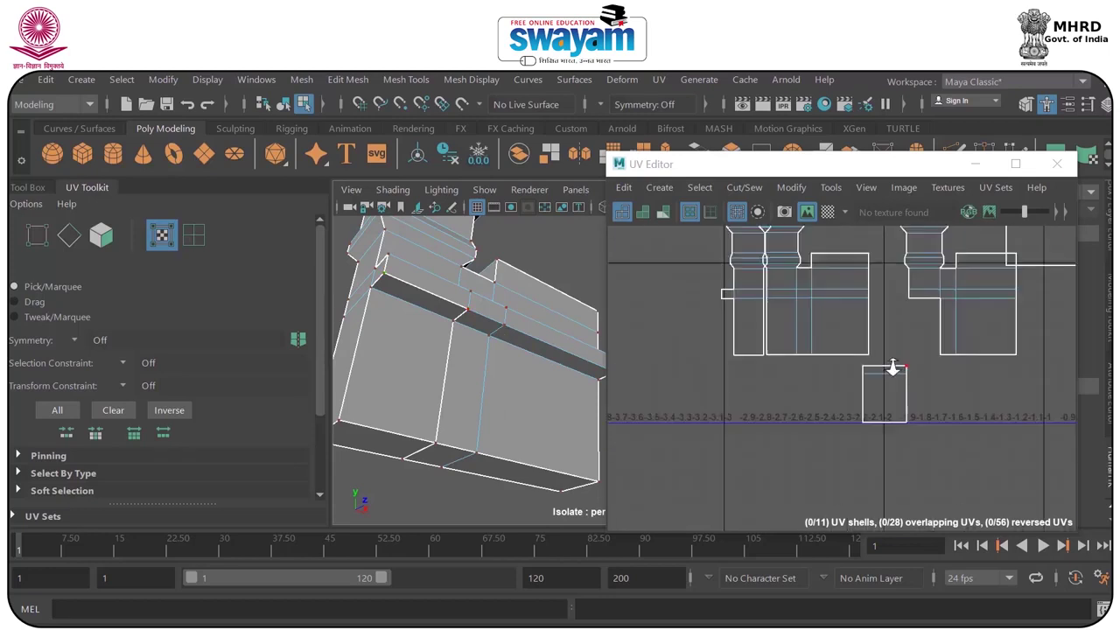
pyautogui.keyDown('alt'); pyautogui.moveTo(917, 331); pyautogui.dragTo(785, 403, button='middle'); pyautogui.keyUp('alt')
pyautogui.moveTo(477, 355); pyautogui.dragTo(480, 222, button='right')
pyautogui.click(476, 319)
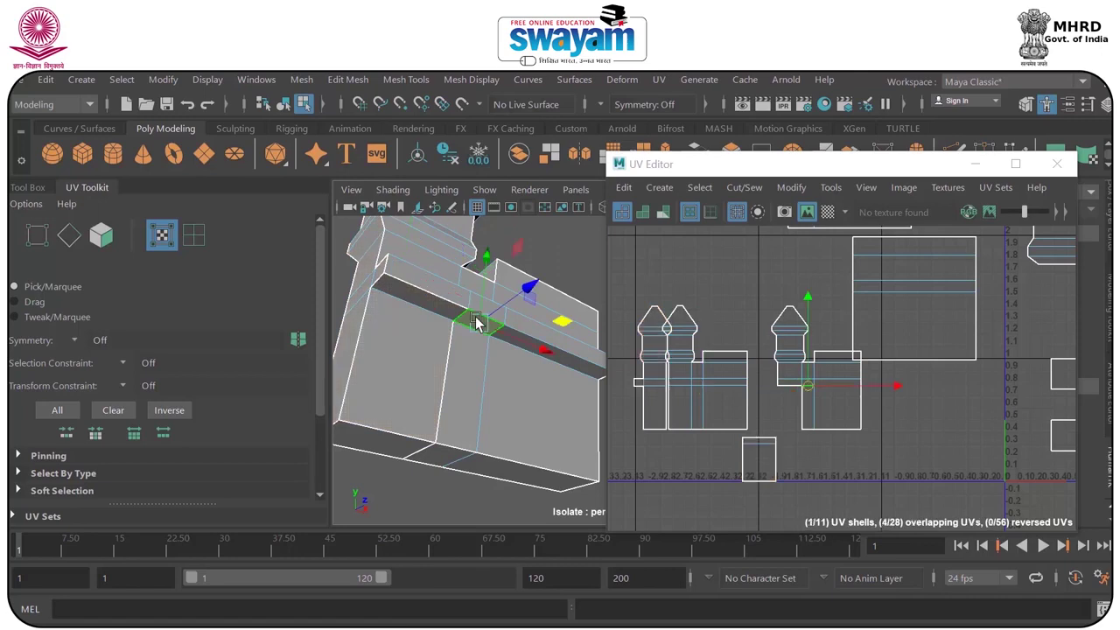
pyautogui.keyDown('alt'); pyautogui.moveTo(926, 396); pyautogui.dragTo(831, 423, button='middle'); pyautogui.keyUp('alt')
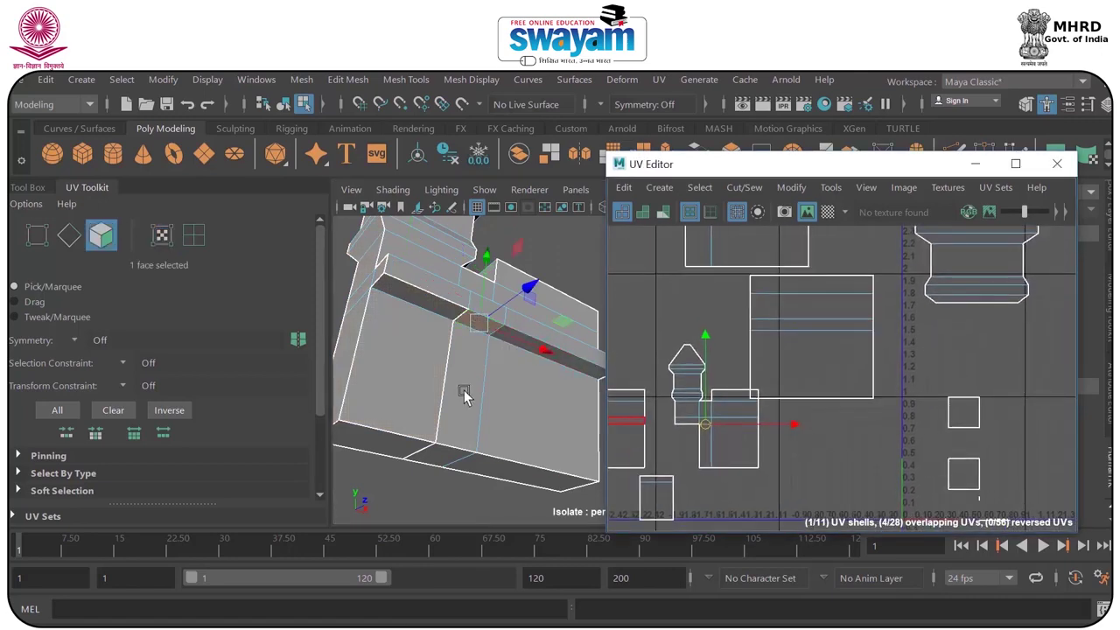
pyautogui.click(462, 387)
# Select the three UVs along the ledge underside's wall-side edge in the tower-and-wall shell and move them down in V.
pyautogui.scroll(6, 726, 428)
pyautogui.scroll(1, 697, 435)
pyautogui.keyDown('alt'); pyautogui.moveTo(697, 435); pyautogui.dragTo(753, 400, button='middle'); pyautogui.keyUp('alt')
pyautogui.moveTo(738, 392); pyautogui.dragTo(807, 391, button='right')
pyautogui.scroll(3, 703, 364)
pyautogui.click(673, 381)
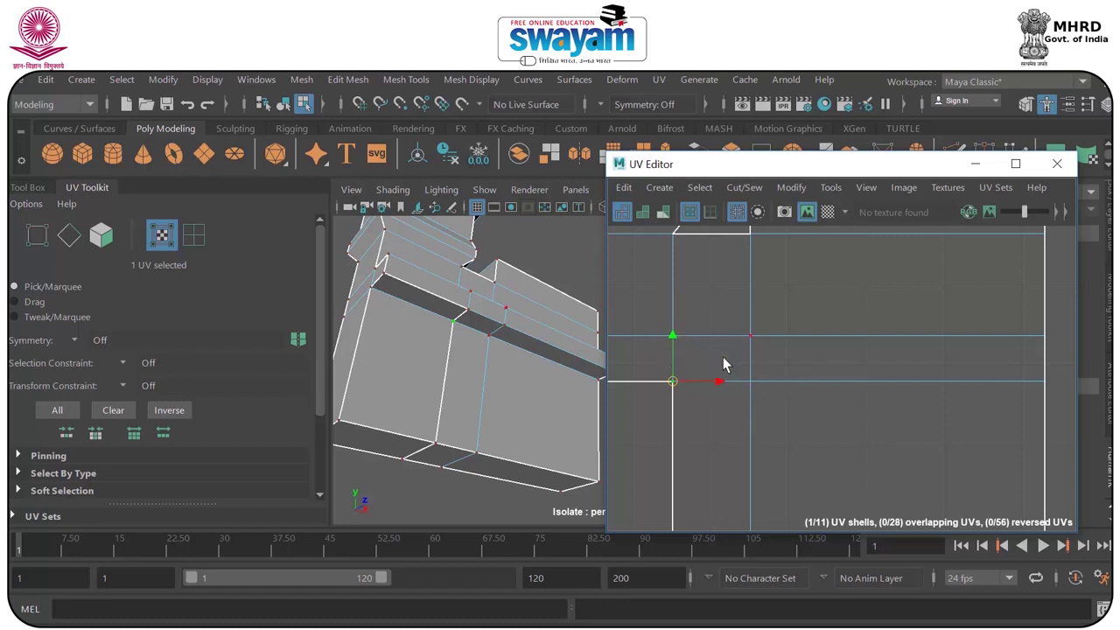
pyautogui.keyDown('shift'); pyautogui.click(750, 378); pyautogui.keyUp('shift')
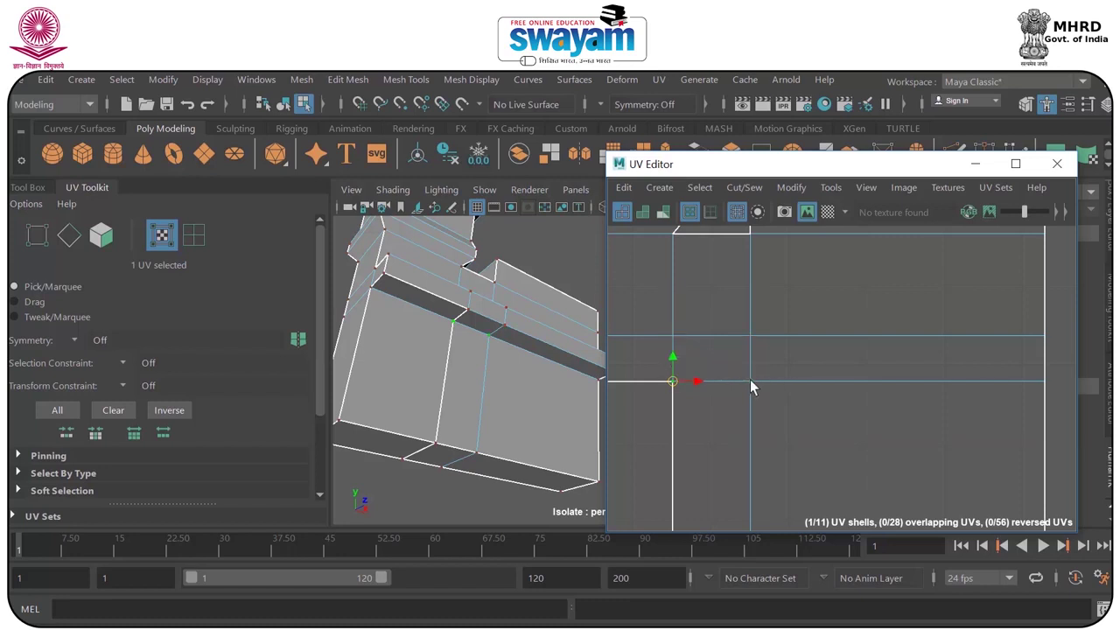
pyautogui.keyDown('shift'); pyautogui.click(1043, 380); pyautogui.keyUp('shift')
pyautogui.moveTo(856, 355); pyautogui.dragTo(862, 402)
pyautogui.moveTo(762, 398); pyautogui.dragTo(764, 399)
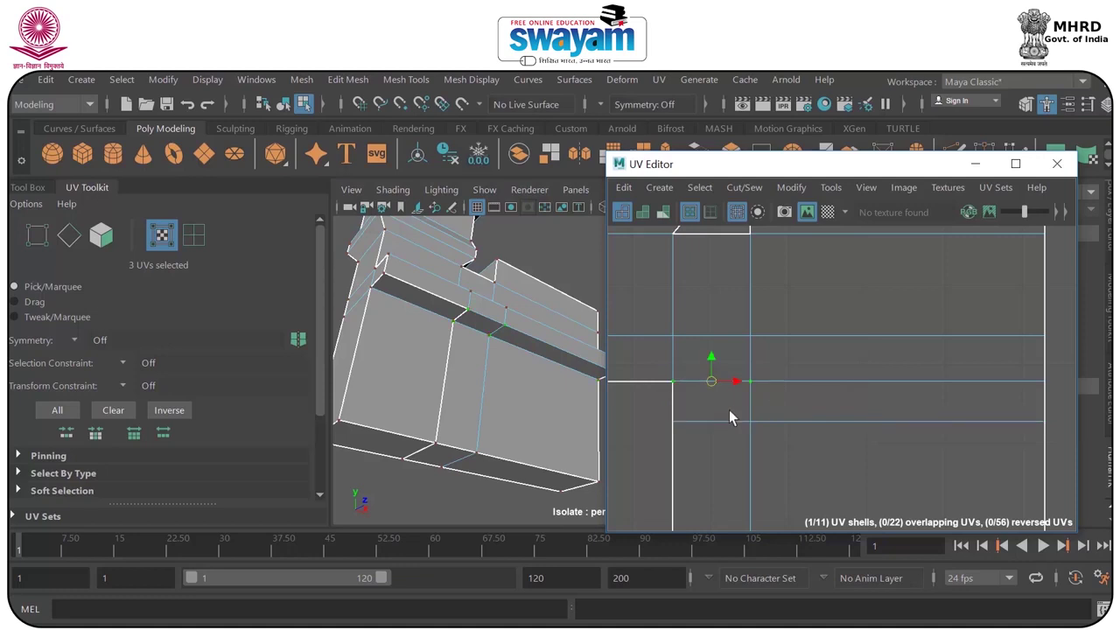
# Check the moved UV row and the wall's bottom-edge UVs against the model, and save the scene.
pyautogui.moveTo(659, 414); pyautogui.dragTo(800, 452)
pyautogui.moveTo(796, 426)
pyautogui.keyDown('alt'); pyautogui.mouseDown(button='middle')
pyautogui.moveTo(773, 335)
pyautogui.moveTo(771, 253)
pyautogui.mouseUp(button='middle'); pyautogui.keyUp('alt')
pyautogui.keyDown('alt'); pyautogui.moveTo(760, 394); pyautogui.dragTo(775, 364, button='middle'); pyautogui.keyUp('alt')
pyautogui.moveTo(618, 438); pyautogui.dragTo(749, 479)
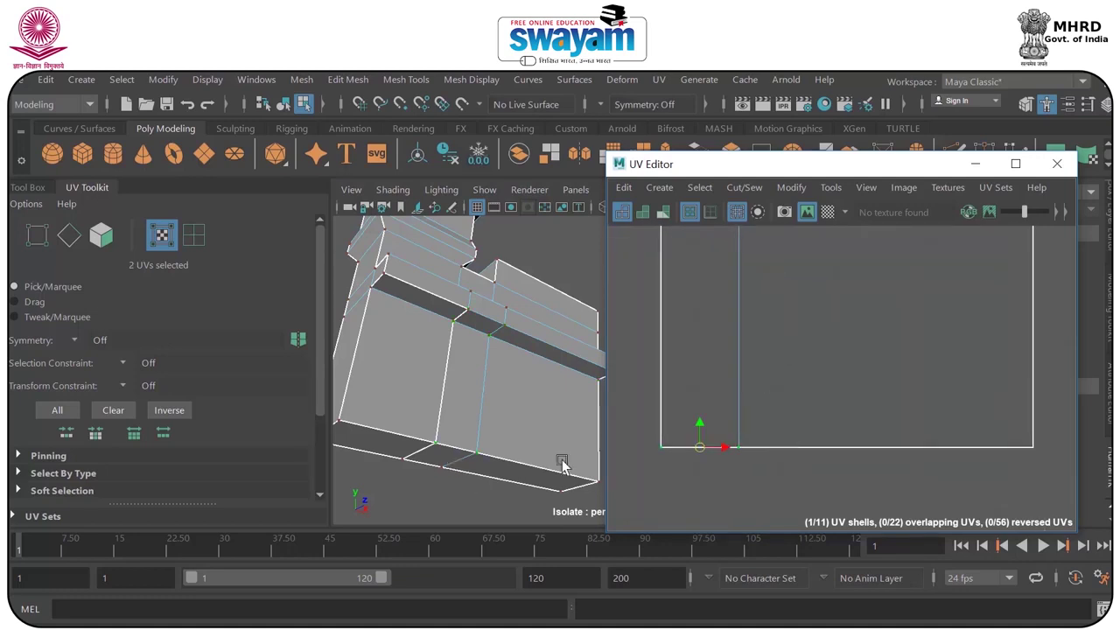
pyautogui.scroll(-3, 820, 377)
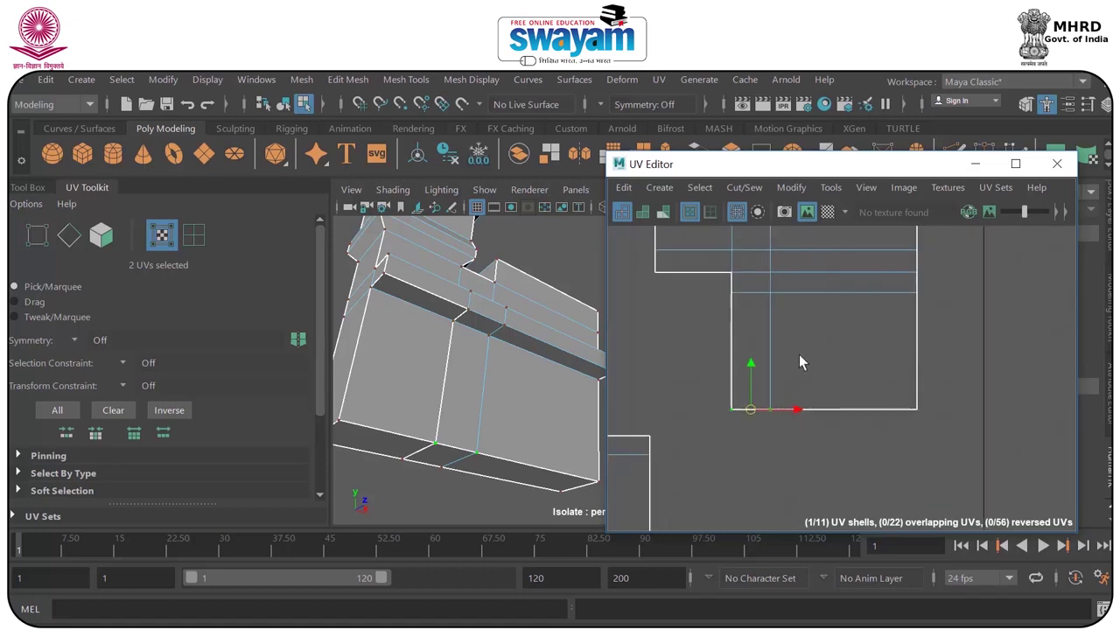
pyautogui.hotkey('ctrl', 's')
pyautogui.click(525, 375)
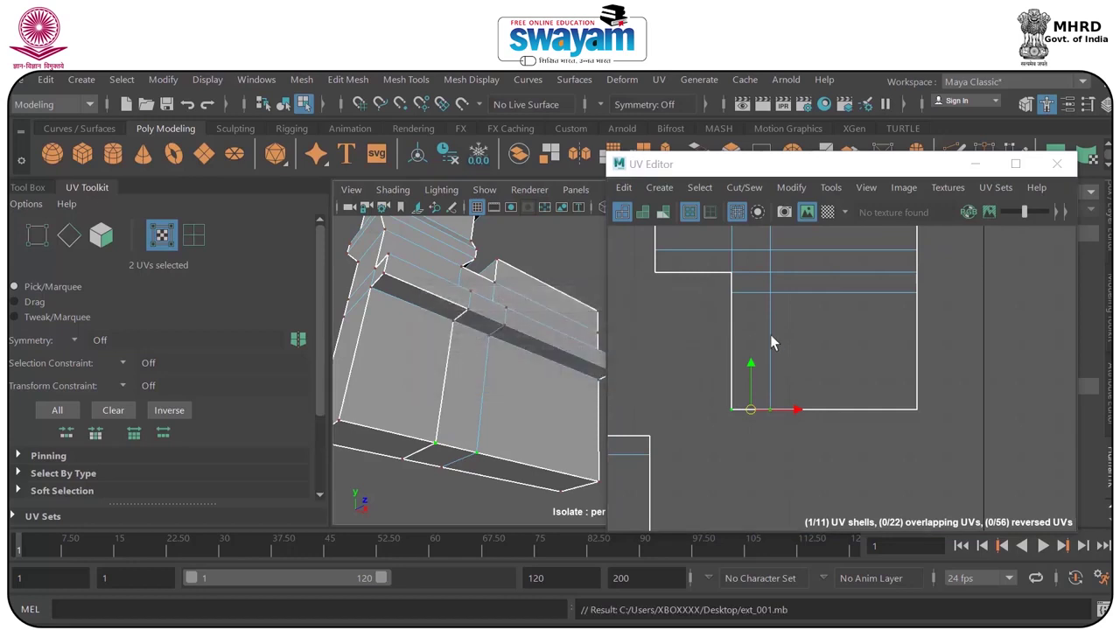
pyautogui.scroll(-5, 774, 334)
pyautogui.keyDown('alt'); pyautogui.moveTo(810, 394); pyautogui.dragTo(811, 401, button='middle'); pyautogui.keyUp('alt')
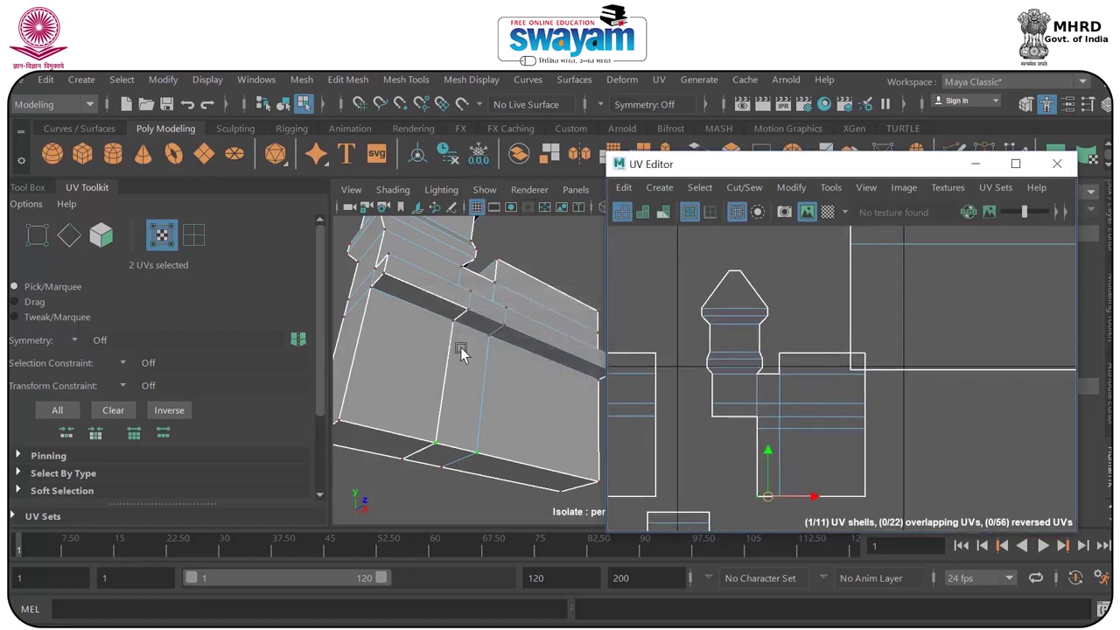
# Select all faces on the wall's end side, including the small end face of the ledge.
pyautogui.keyDown('alt'); pyautogui.moveTo(461, 347); pyautogui.dragTo(407, 397); pyautogui.keyUp('alt')
pyautogui.moveTo(491, 336)
pyautogui.keyDown('alt'); pyautogui.mouseDown()
pyautogui.moveTo(422, 403)
pyautogui.moveTo(393, 402)
pyautogui.moveTo(393, 375)
pyautogui.moveTo(543, 337)
pyautogui.mouseUp(); pyautogui.keyUp('alt')
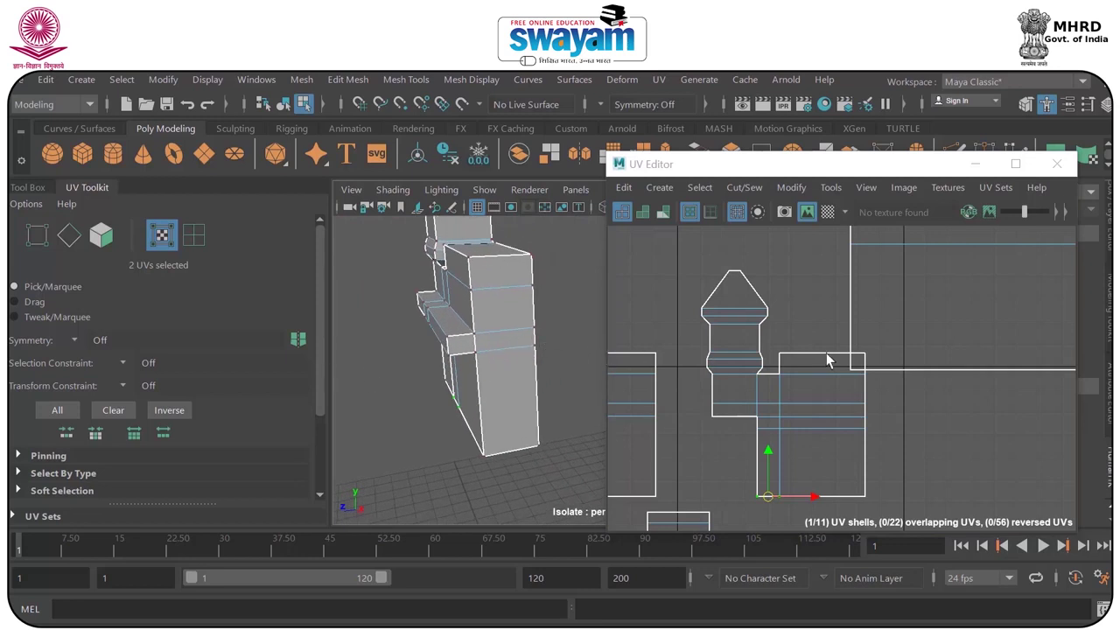
pyautogui.scroll(-6, 845, 358)
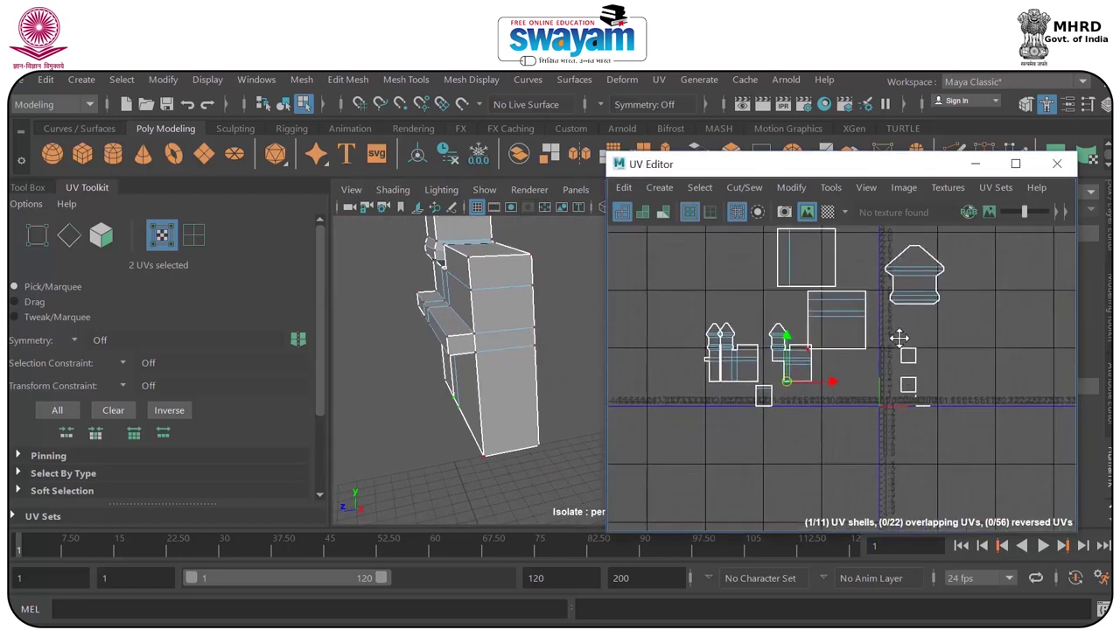
pyautogui.keyDown('alt'); pyautogui.moveTo(900, 338); pyautogui.dragTo(838, 382, button='middle'); pyautogui.keyUp('alt')
pyautogui.scroll(2, 551, 330)
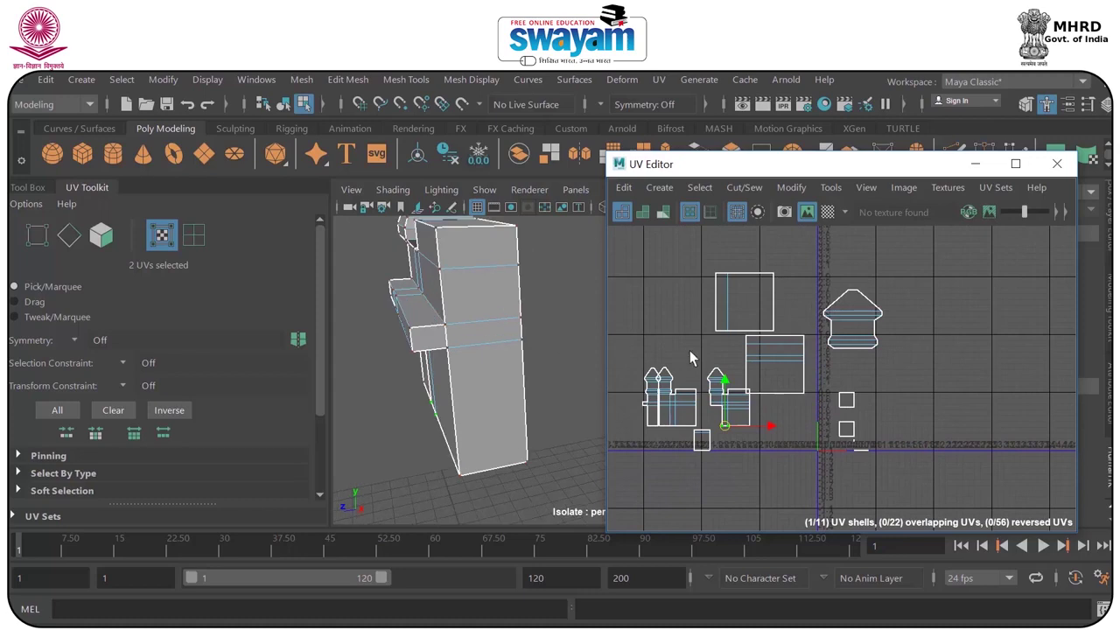
pyautogui.keyDown('alt'); pyautogui.moveTo(464, 337); pyautogui.dragTo(469, 344, button='middle'); pyautogui.keyUp('alt')
pyautogui.moveTo(479, 332); pyautogui.dragTo(471, 226, button='right')
pyautogui.click(488, 272)
pyautogui.keyDown('shift'); pyautogui.click(496, 304); pyautogui.keyUp('shift')
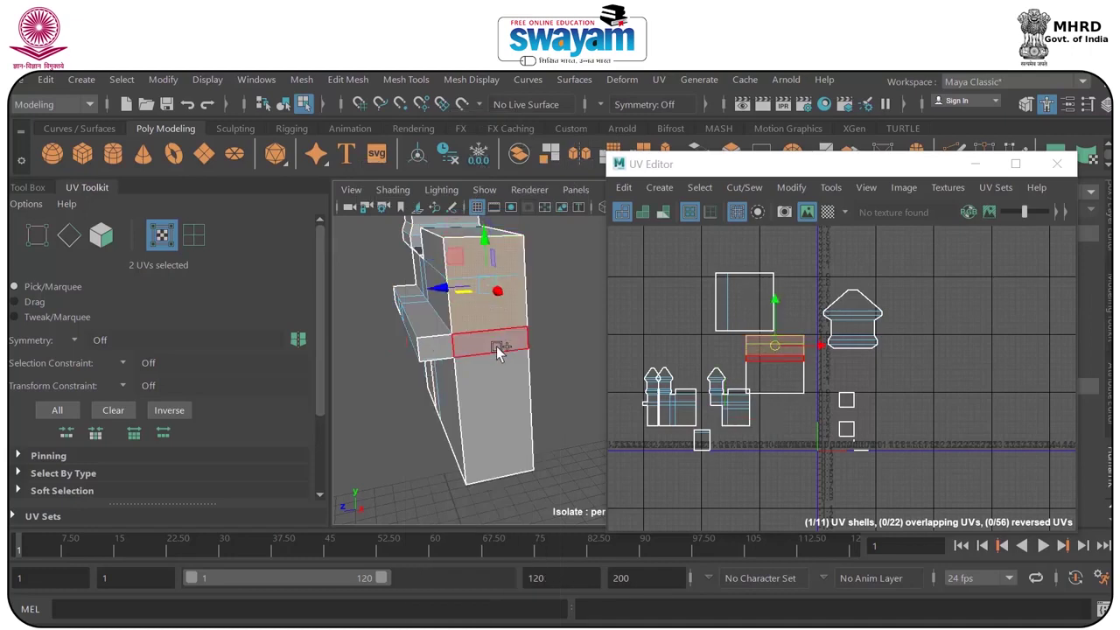
pyautogui.keyDown('shift'); pyautogui.click(499, 347); pyautogui.keyUp('shift')
pyautogui.keyDown('shift'); pyautogui.click(437, 342); pyautogui.keyUp('shift')
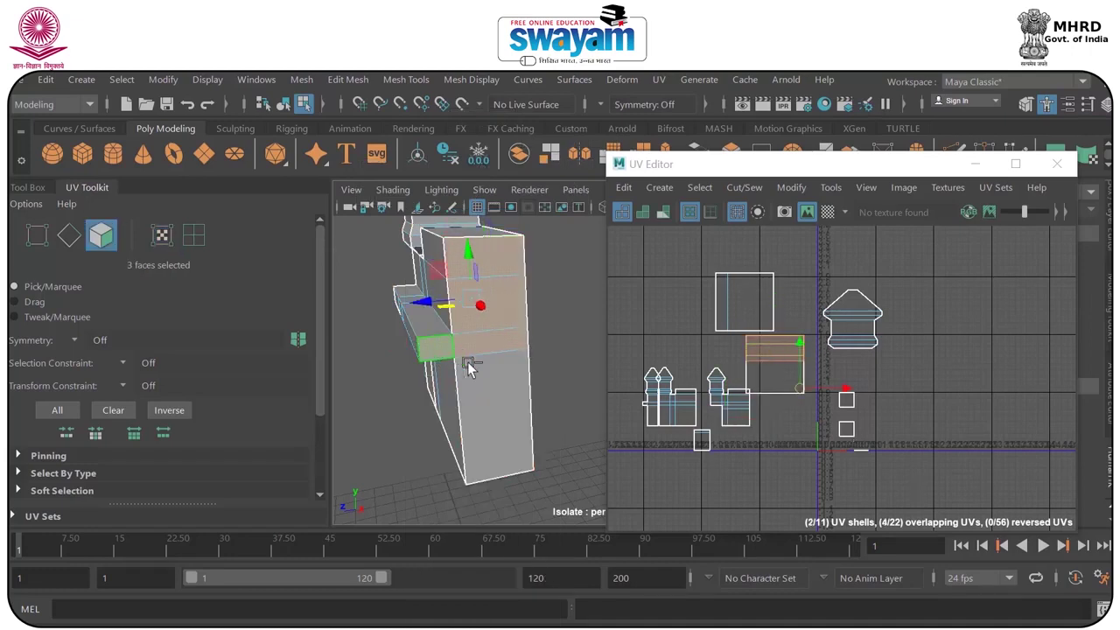
pyautogui.keyDown('shift'); pyautogui.click(511, 401); pyautogui.keyUp('shift')
# Show the checker map and scale the end-side wall shell much narrower in U to reduce the checker stretching.
pyautogui.scroll(6, 782, 369)
pyautogui.moveTo(826, 422); pyautogui.dragTo(869, 440)
pyautogui.click(828, 215)
pyautogui.scroll(5, 438, 324)
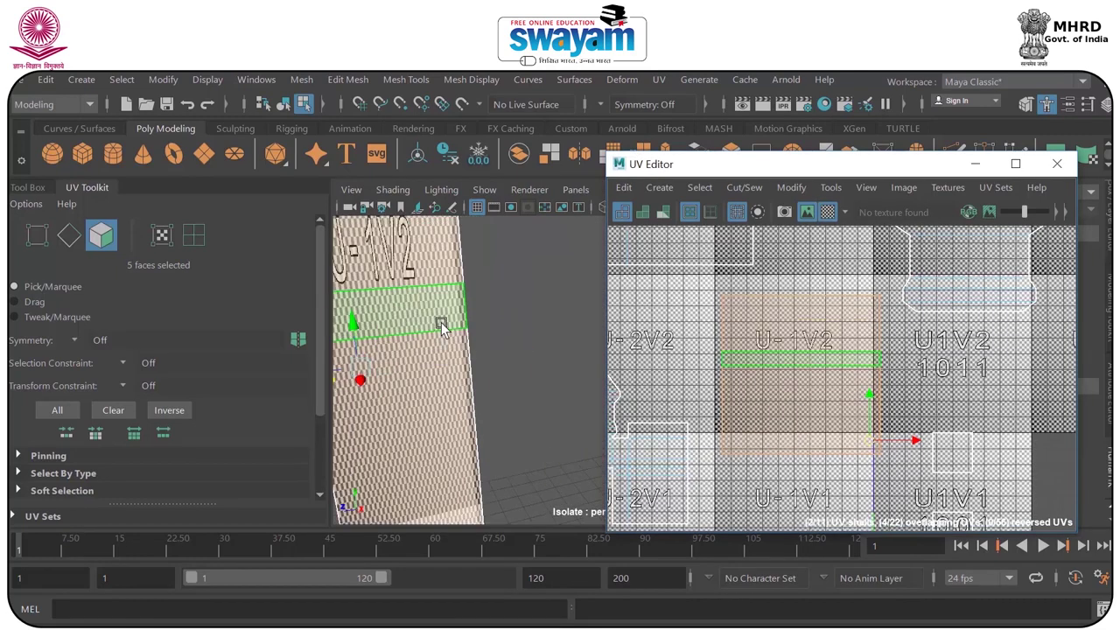
pyautogui.keyDown('alt'); pyautogui.moveTo(500, 339); pyautogui.dragTo(546, 346, button='middle'); pyautogui.keyUp('alt')
pyautogui.press('r')
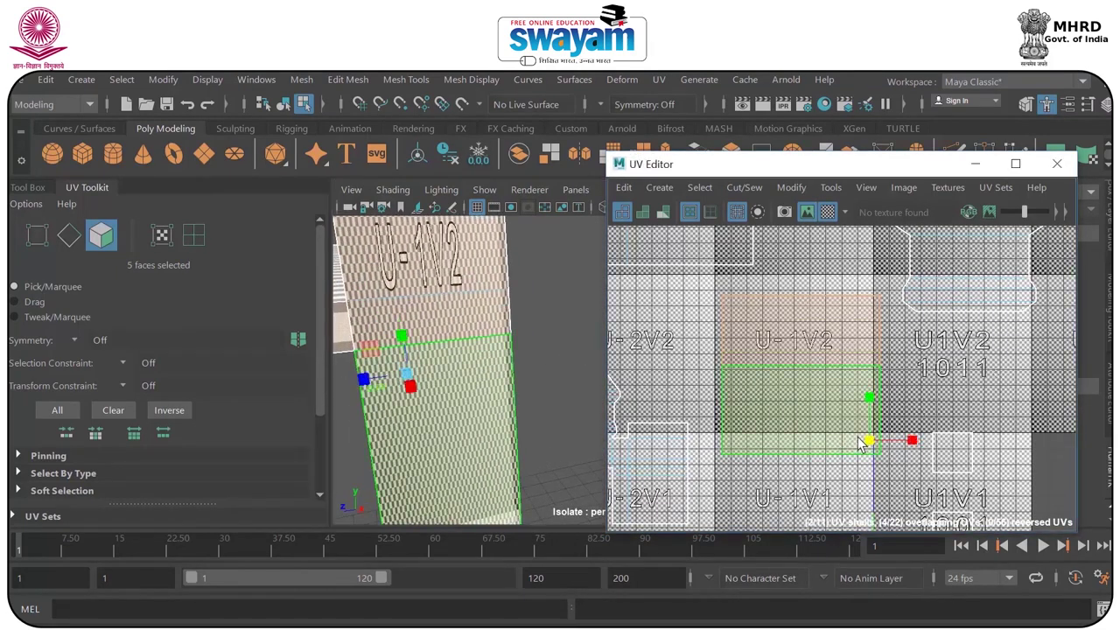
pyautogui.moveTo(869, 442)
pyautogui.mouseDown()
pyautogui.moveTo(856, 453)
pyautogui.moveTo(875, 443)
pyautogui.mouseUp()
pyautogui.keyDown('alt'); pyautogui.moveTo(727, 392); pyautogui.dragTo(852, 339, button='middle'); pyautogui.keyUp('alt')
pyautogui.scroll(-1, 509, 326)
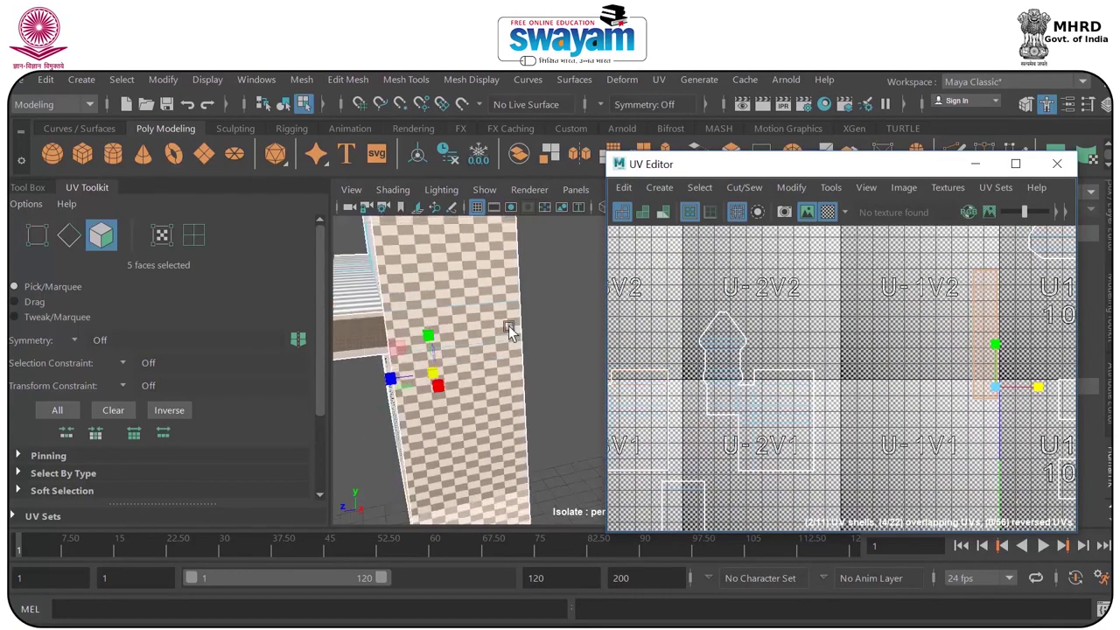
# Select the ledge's small end face and hide the checker map to locate its collapsed UVs.
pyautogui.scroll(-2, 509, 326)
pyautogui.keyDown('alt'); pyautogui.moveTo(485, 339); pyautogui.dragTo(502, 330, button='middle'); pyautogui.keyUp('alt')
pyautogui.click(443, 330)
pyautogui.keyDown('alt'); pyautogui.moveTo(850, 371); pyautogui.dragTo(744, 342, button='middle'); pyautogui.keyUp('alt')
pyautogui.scroll(4, 929, 353)
pyautogui.scroll(3, 879, 370)
pyautogui.scroll(1, 815, 387)
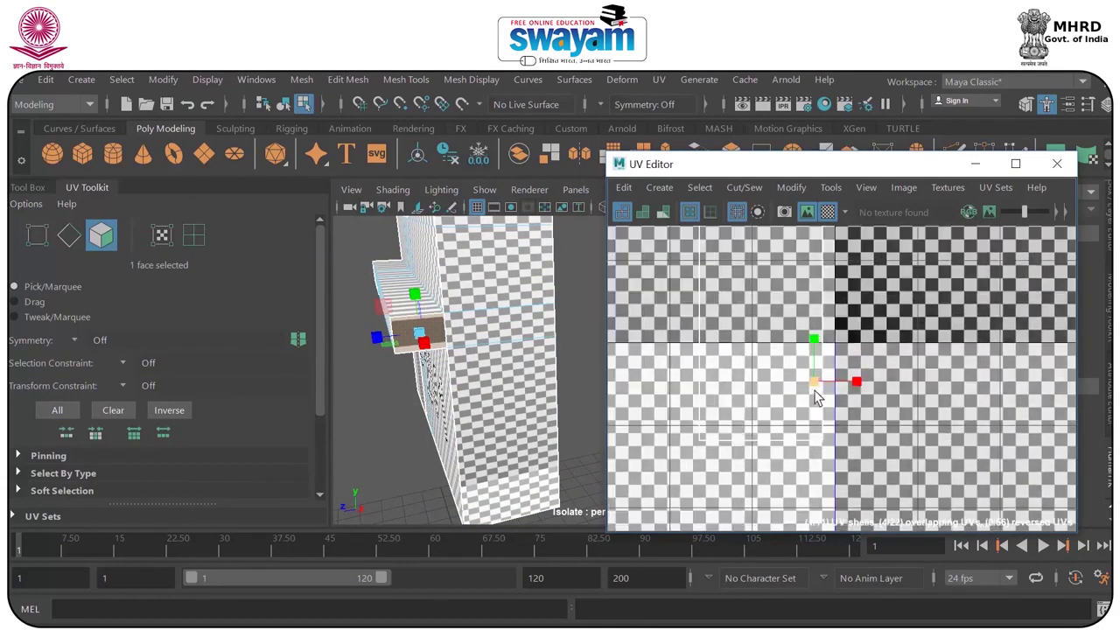
pyautogui.scroll(1, 815, 391)
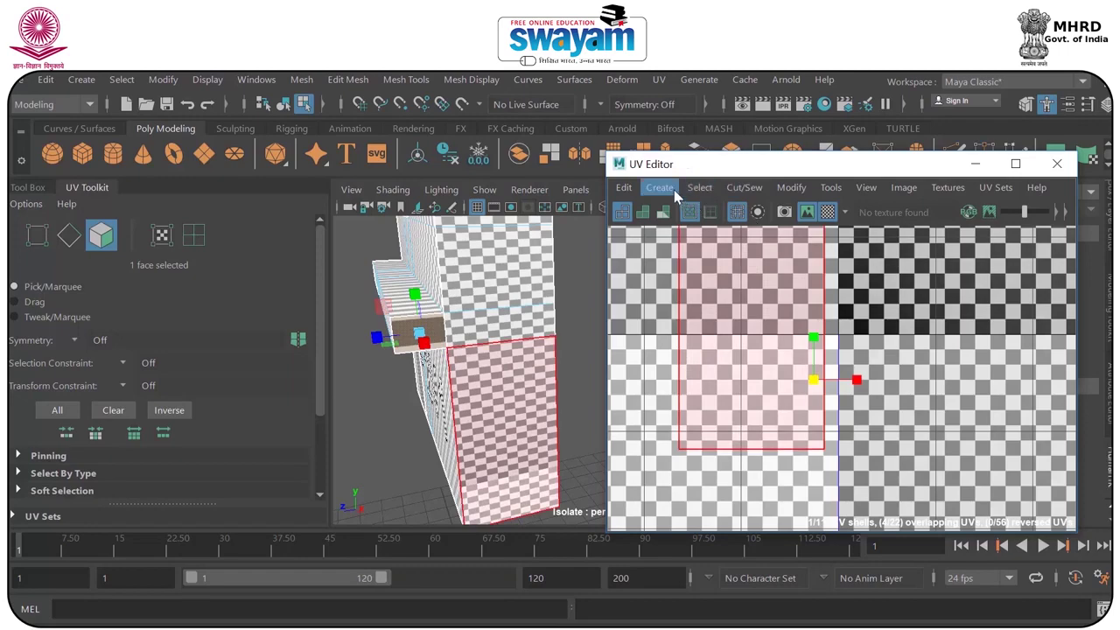
pyautogui.click(828, 212)
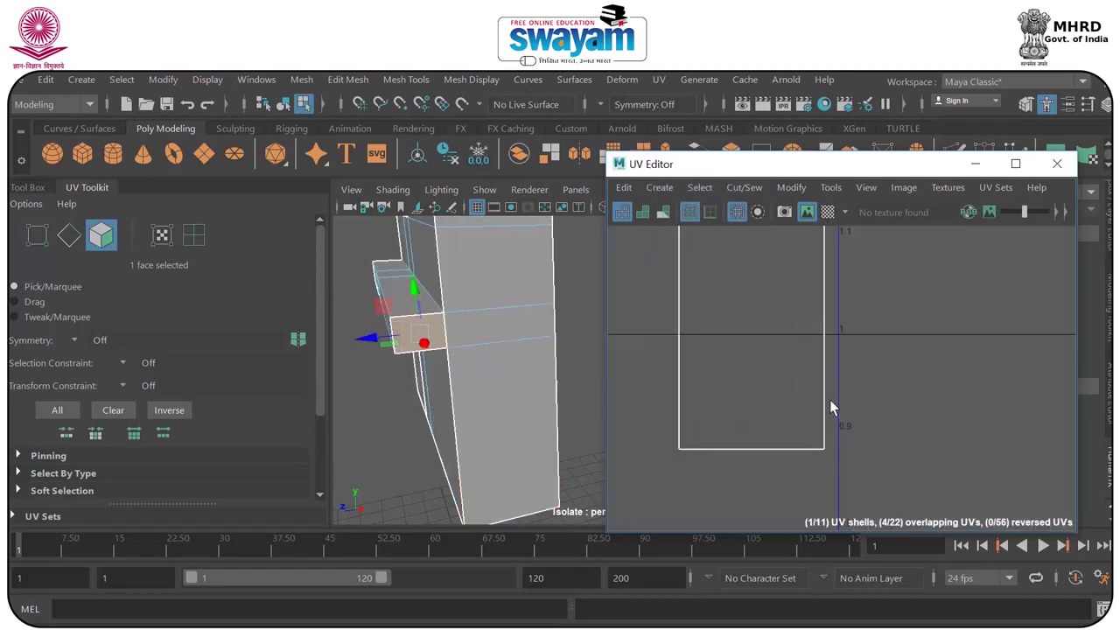
pyautogui.scroll(-6, 876, 373)
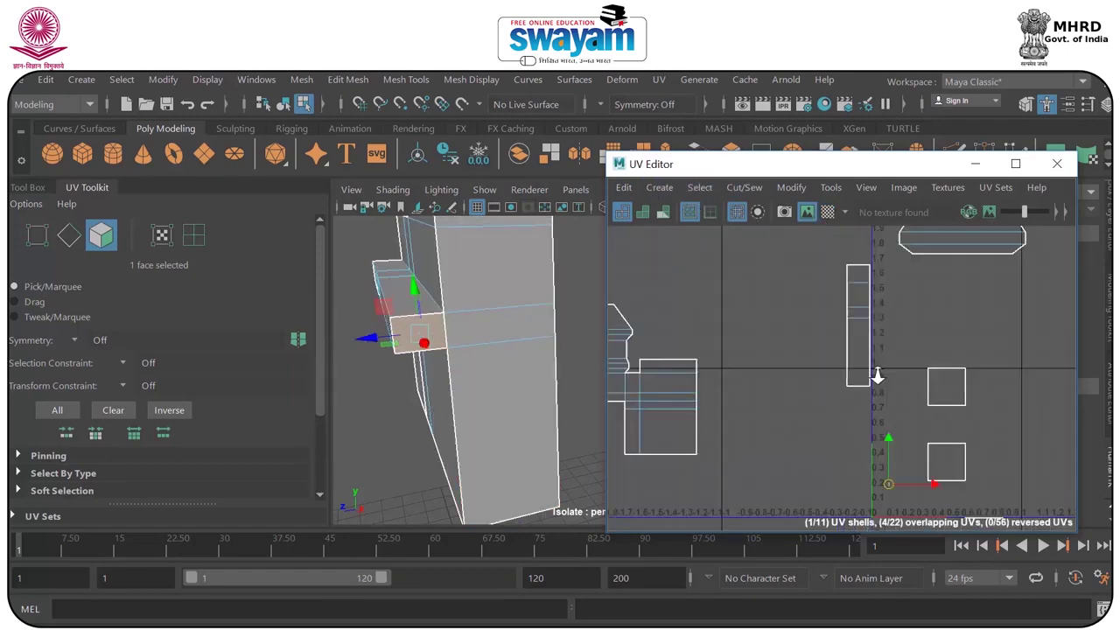
pyautogui.scroll(11, 899, 413)
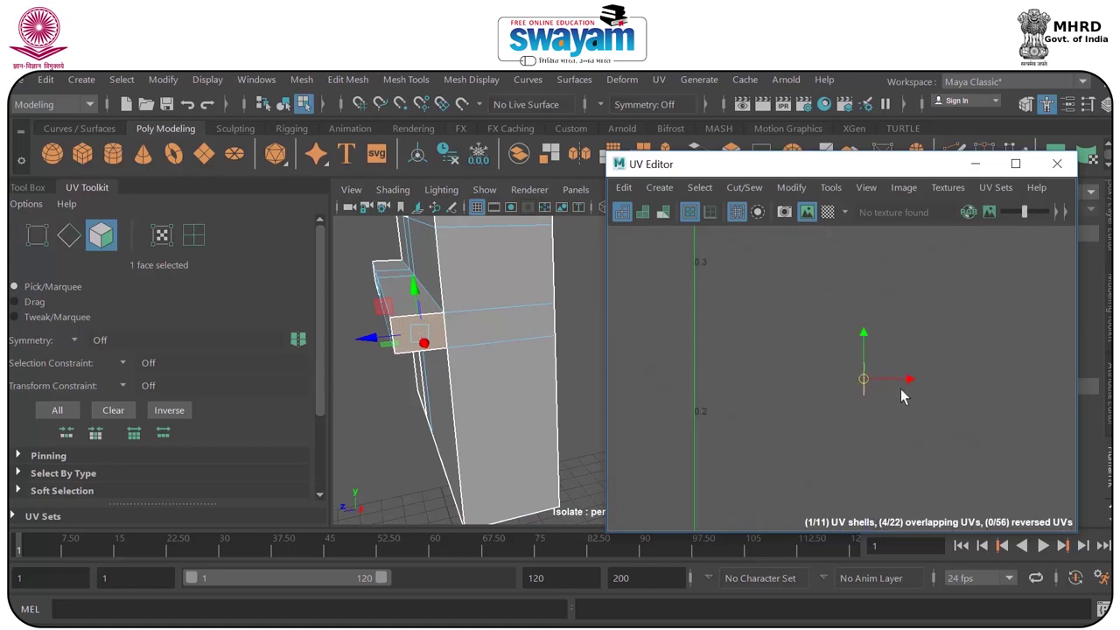
# Planar-map the ledge's end face from the X axis, fitted to the bounding box.
pyautogui.keyDown('alt'); pyautogui.moveTo(724, 320); pyautogui.dragTo(829, 376, button='middle'); pyautogui.keyUp('alt')
pyautogui.click(695, 82)
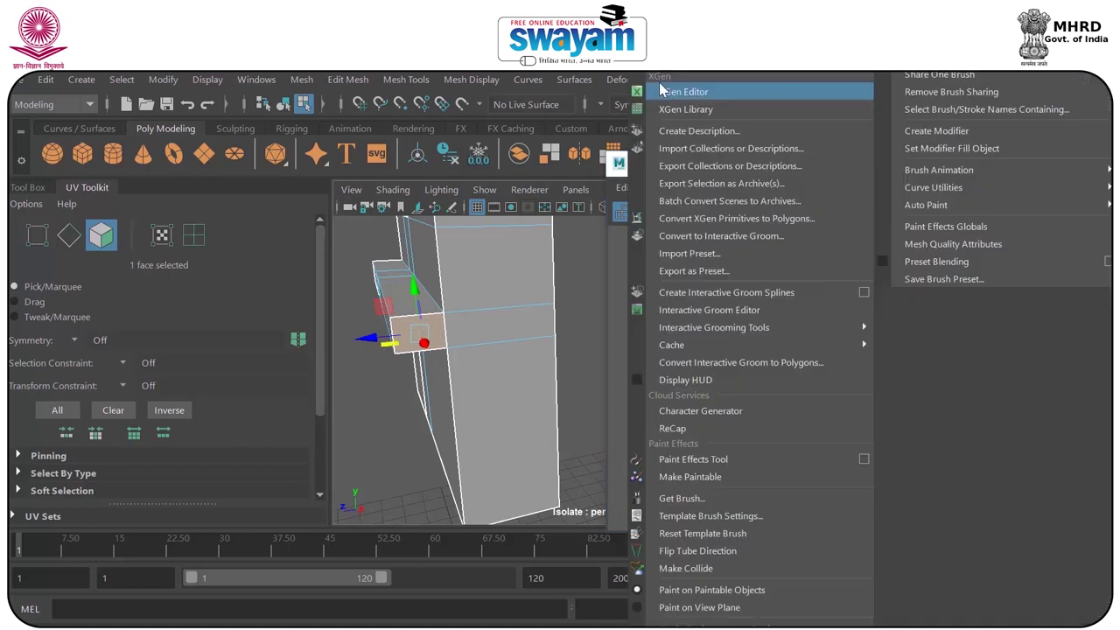
pyautogui.moveTo(622, 82)
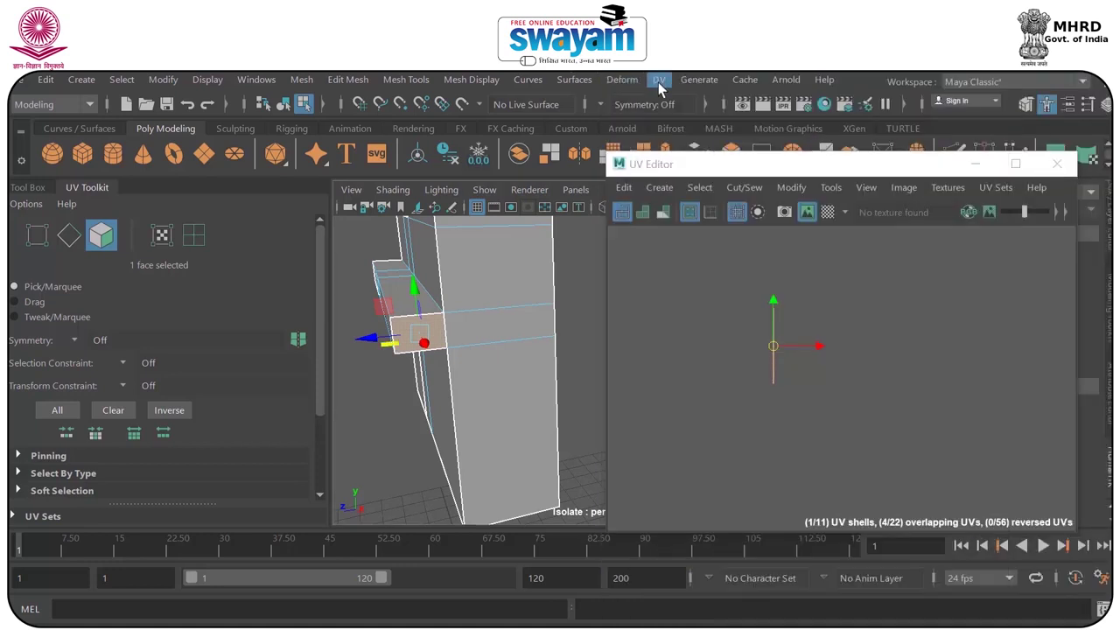
pyautogui.moveTo(658, 82)
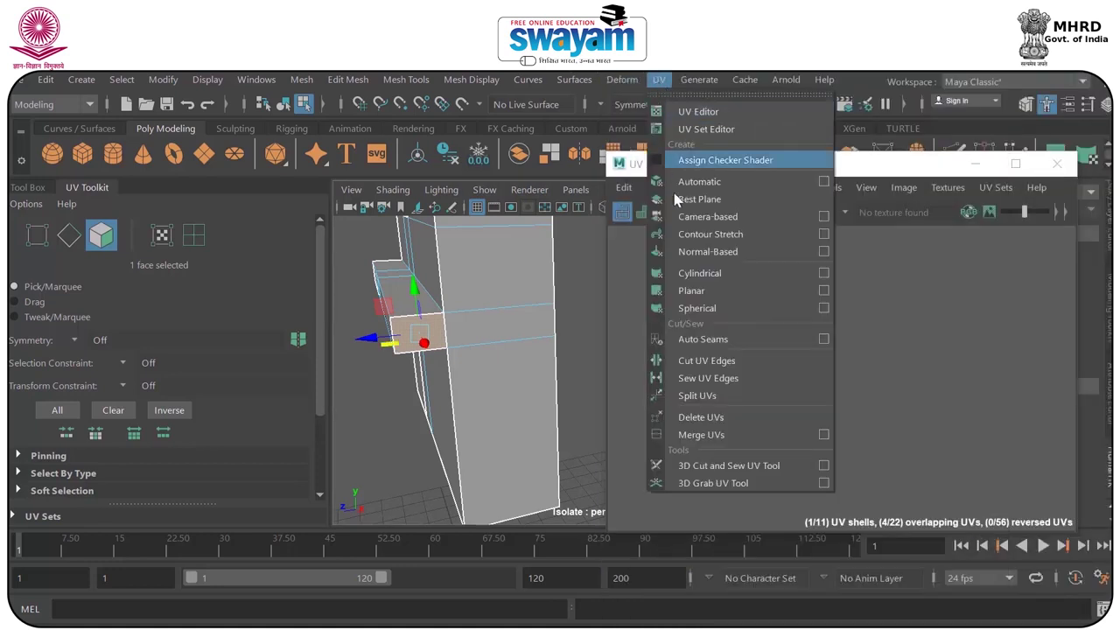
pyautogui.click(824, 292)
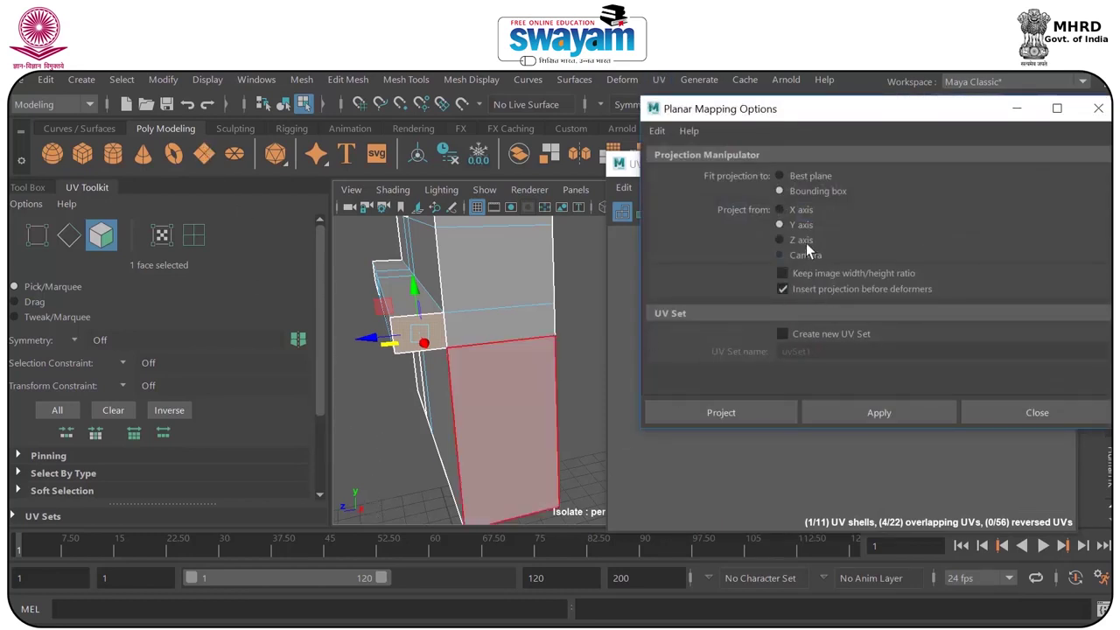
pyautogui.click(866, 412)
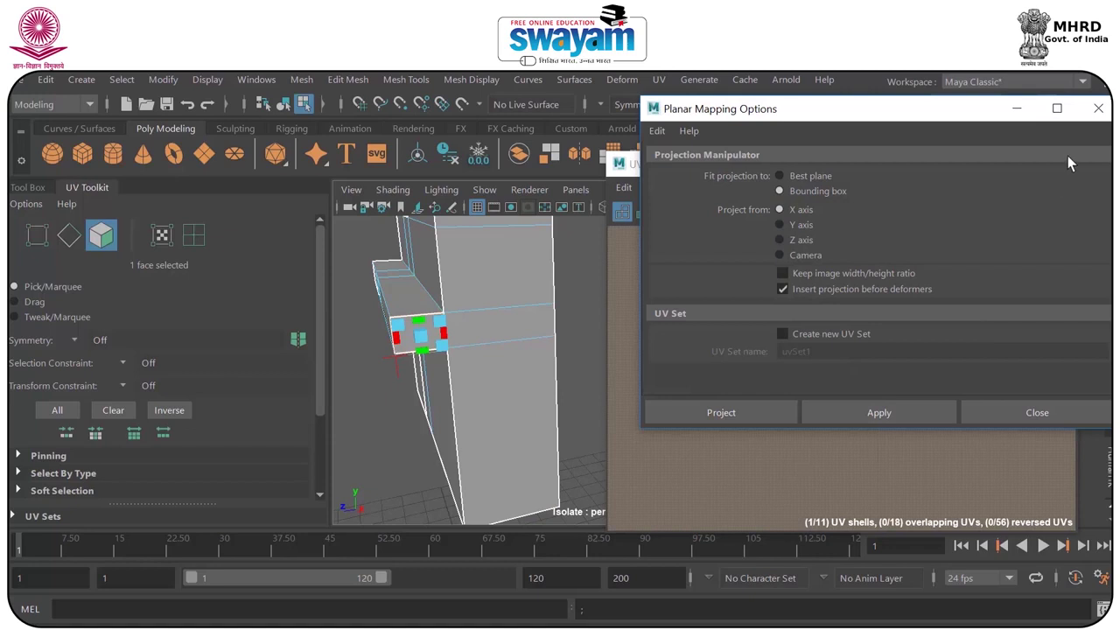
pyautogui.click(1016, 107)
# Scale the projected ledge-end shell down and move it beside the end-side wall shell.
pyautogui.scroll(-10, 862, 377)
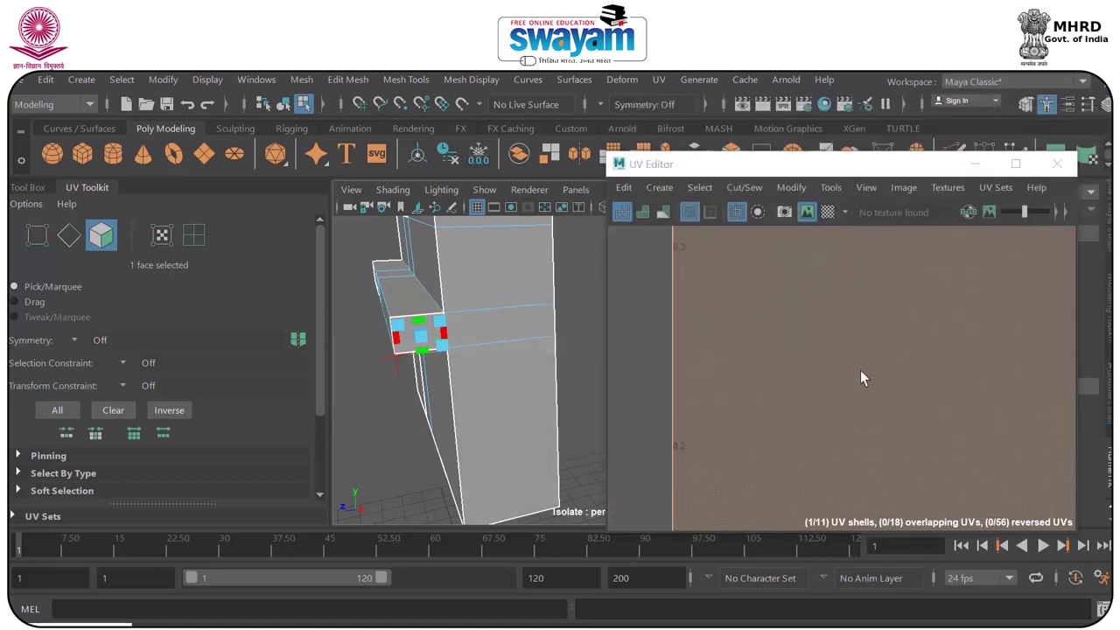
pyautogui.scroll(-4, 867, 376)
pyautogui.scroll(2, 910, 364)
pyautogui.press('e')
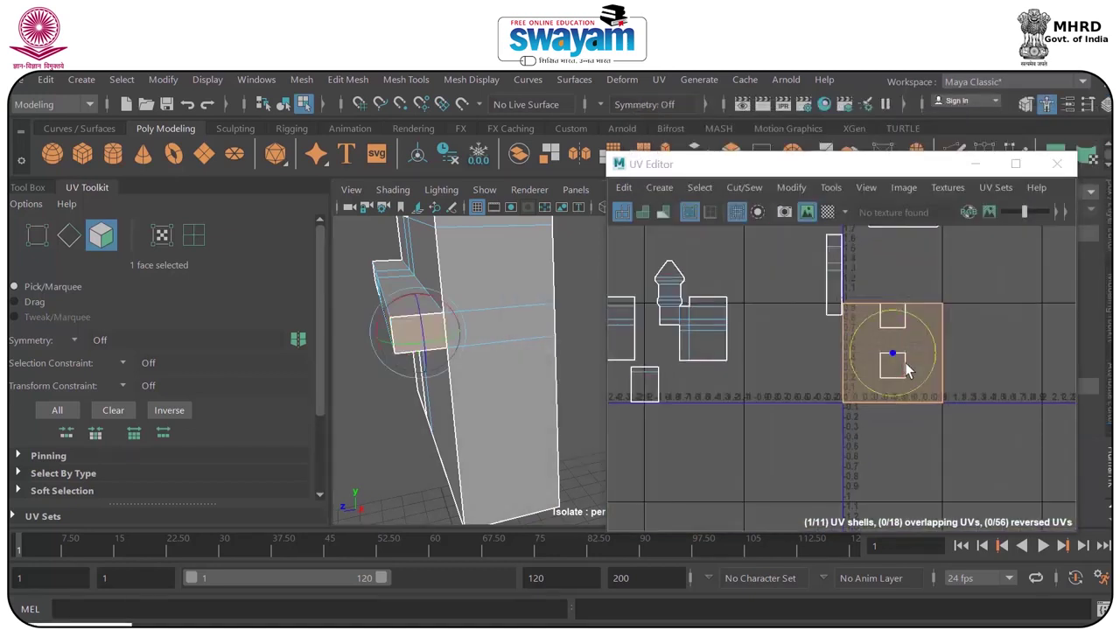
pyautogui.press('r')
pyautogui.moveTo(894, 354); pyautogui.dragTo(812, 306)
pyautogui.press('w')
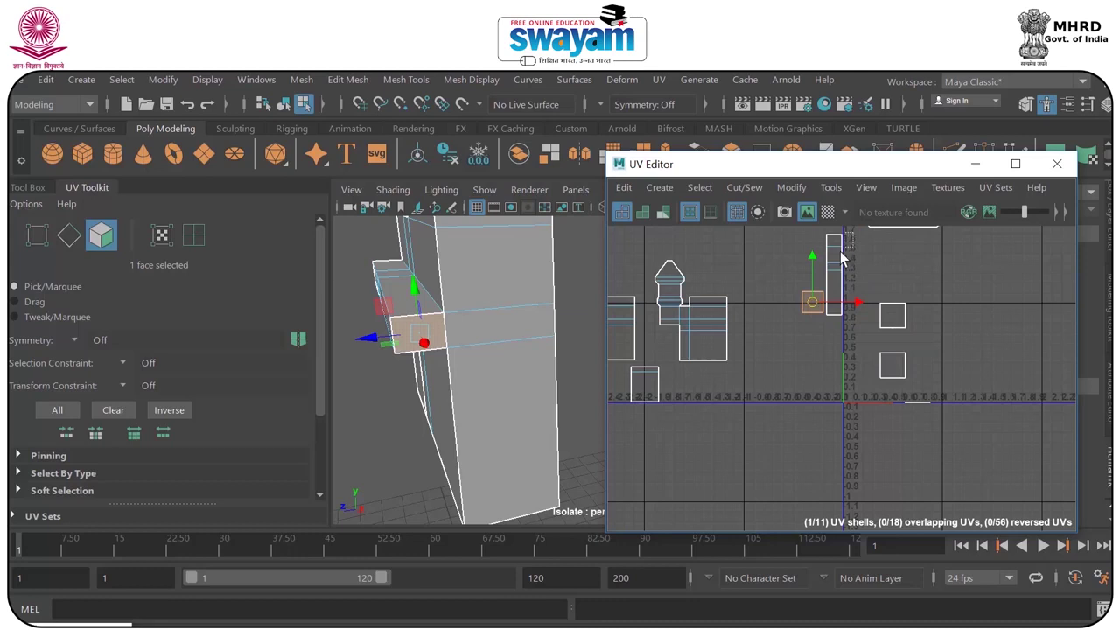
# Identify the wall shell's faces against the model and move the ledge-end shell level with the wall face it adjoins.
pyautogui.moveTo(841, 252); pyautogui.dragTo(831, 267)
pyautogui.keyDown('alt'); pyautogui.moveTo(854, 301); pyautogui.dragTo(844, 341, button='middle'); pyautogui.keyUp('alt')
pyautogui.keyDown('alt'); pyautogui.moveTo(487, 292); pyautogui.dragTo(476, 431); pyautogui.keyUp('alt')
pyautogui.click(790, 249)
pyautogui.moveTo(842, 252); pyautogui.dragTo(830, 279)
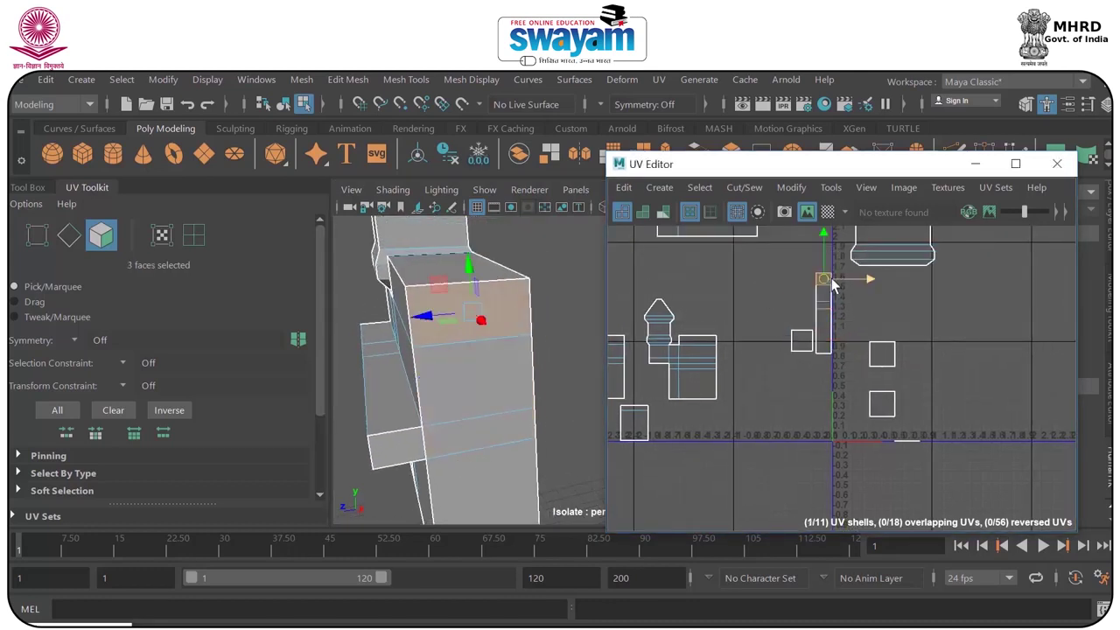
pyautogui.click(826, 296)
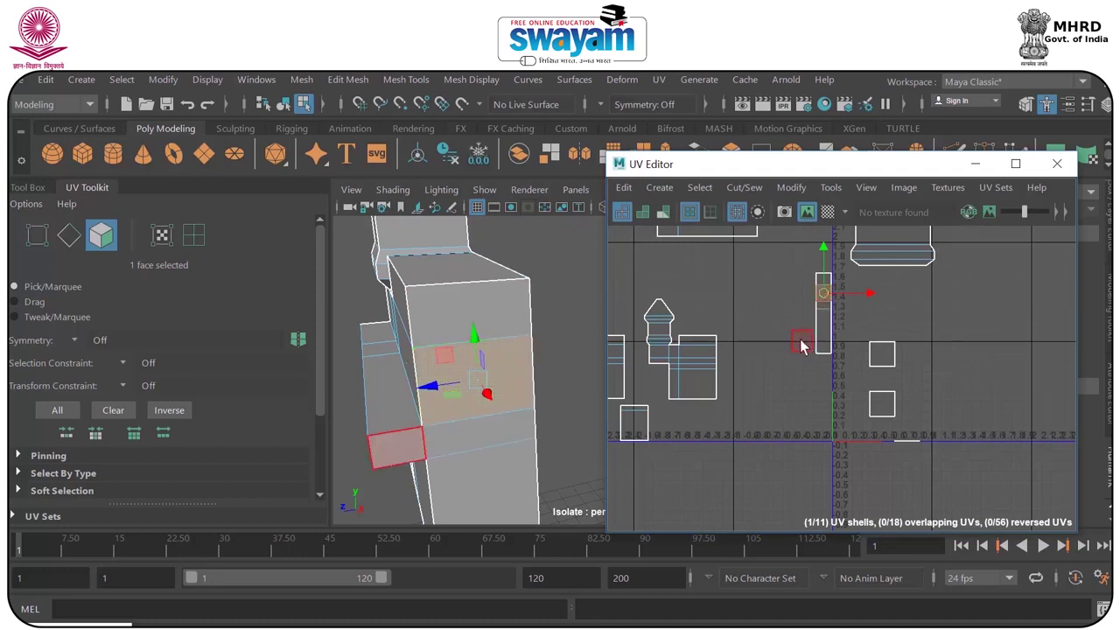
pyautogui.moveTo(802, 345); pyautogui.dragTo(806, 315)
pyautogui.scroll(8, 834, 310)
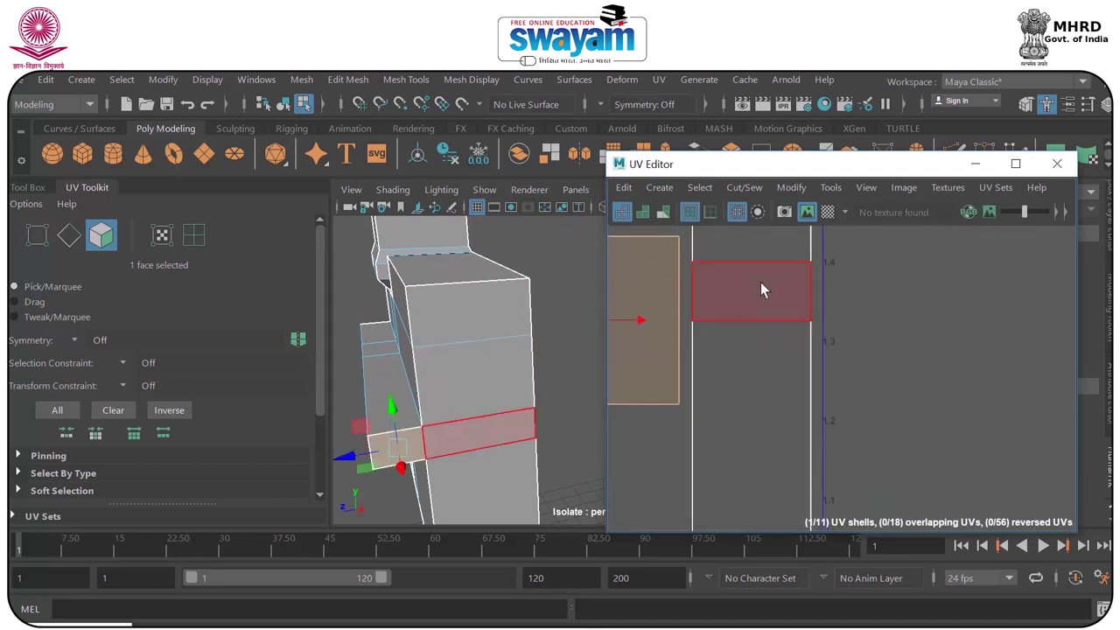
pyautogui.keyDown('alt'); pyautogui.moveTo(761, 282); pyautogui.dragTo(888, 310, button='middle'); pyautogui.keyUp('alt')
# Scale the ledge-end shell down further and align its upper edge with the adjoining wall face, close to the wall shell's border.
pyautogui.press('e')
pyautogui.press('r')
pyautogui.moveTo(724, 306); pyautogui.dragTo(764, 335)
pyautogui.press('w')
pyautogui.press('e')
pyautogui.press('r')
pyautogui.press('e')
pyautogui.press('w')
pyautogui.scroll(7, 817, 305)
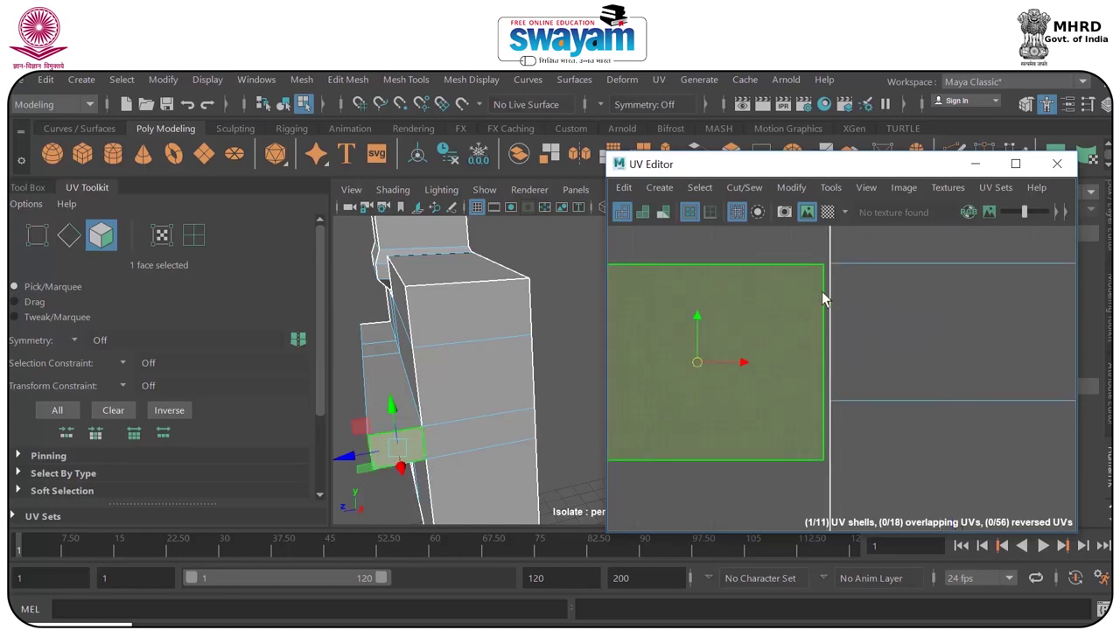
pyautogui.moveTo(650, 345); pyautogui.dragTo(648, 342)
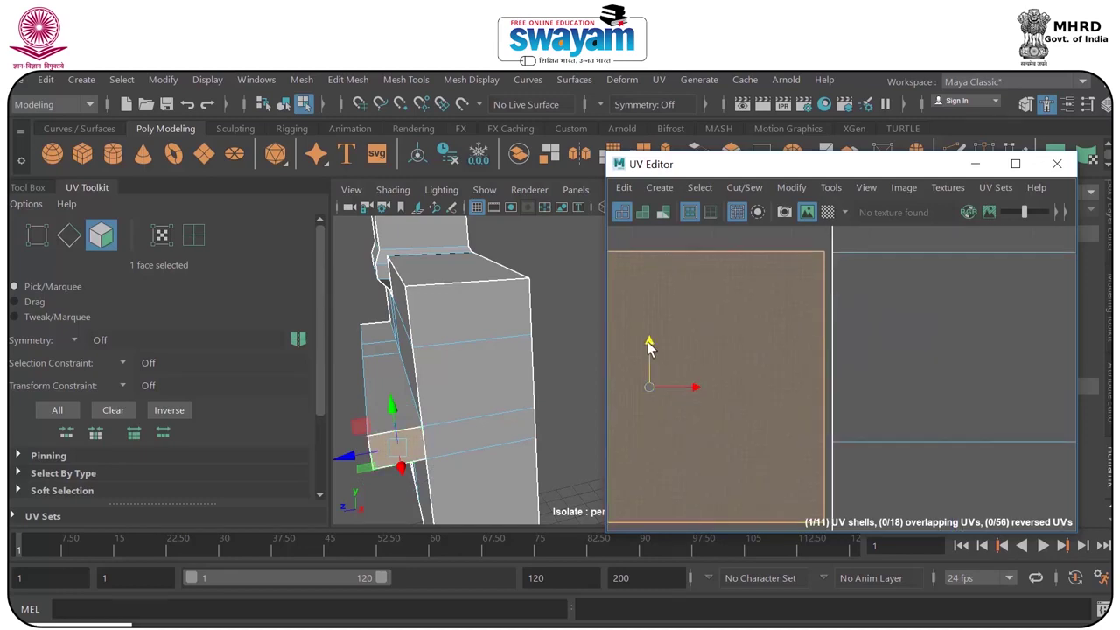
pyautogui.moveTo(693, 386); pyautogui.dragTo(696, 386)
# Move the ledge-end shell's two bottom UVs up in V to match the adjoining wall face's lower edge.
pyautogui.scroll(-4, 756, 377)
pyautogui.keyDown('alt'); pyautogui.moveTo(757, 376); pyautogui.dragTo(829, 337, button='middle'); pyautogui.keyUp('alt')
pyautogui.moveTo(818, 369); pyautogui.dragTo(890, 372, button='right')
pyautogui.moveTo(657, 433); pyautogui.dragTo(876, 390)
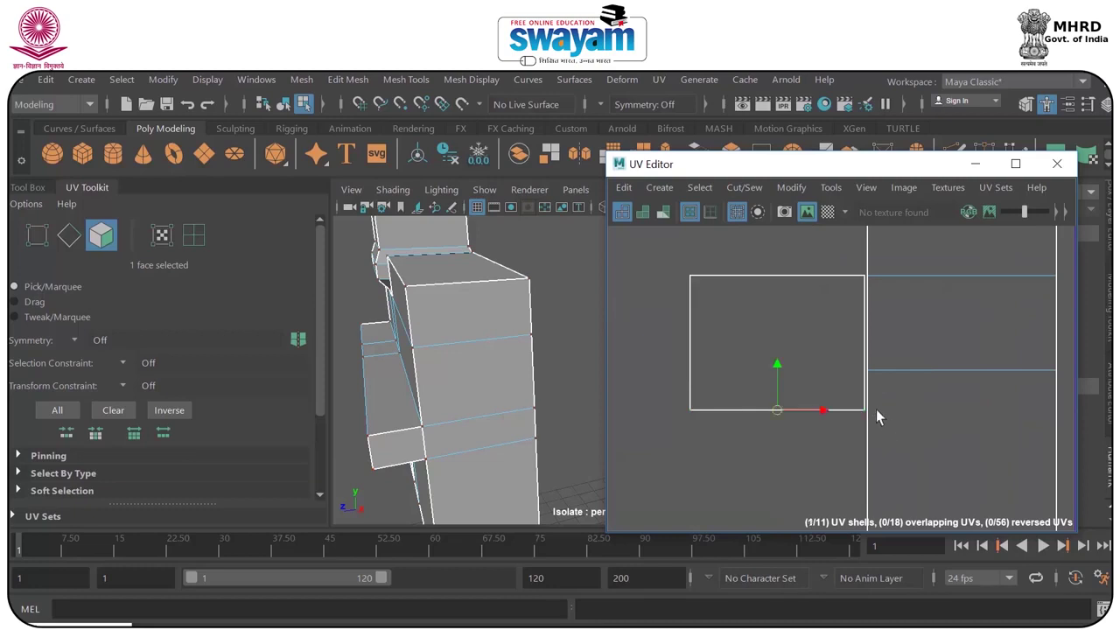
pyautogui.moveTo(772, 368); pyautogui.dragTo(774, 323)
# Select the edge shared by the ledge's end face and the wall, and sew the two shells together along it.
pyautogui.scroll(6, 846, 285)
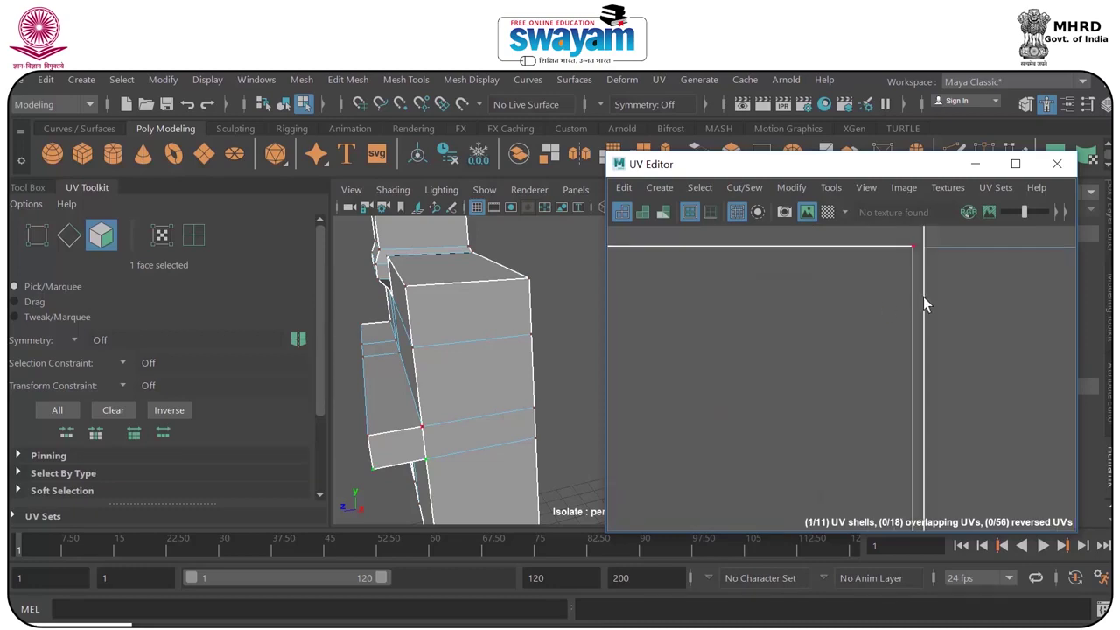
pyautogui.moveTo(924, 298); pyautogui.dragTo(909, 279, button='right')
pyautogui.click(922, 324)
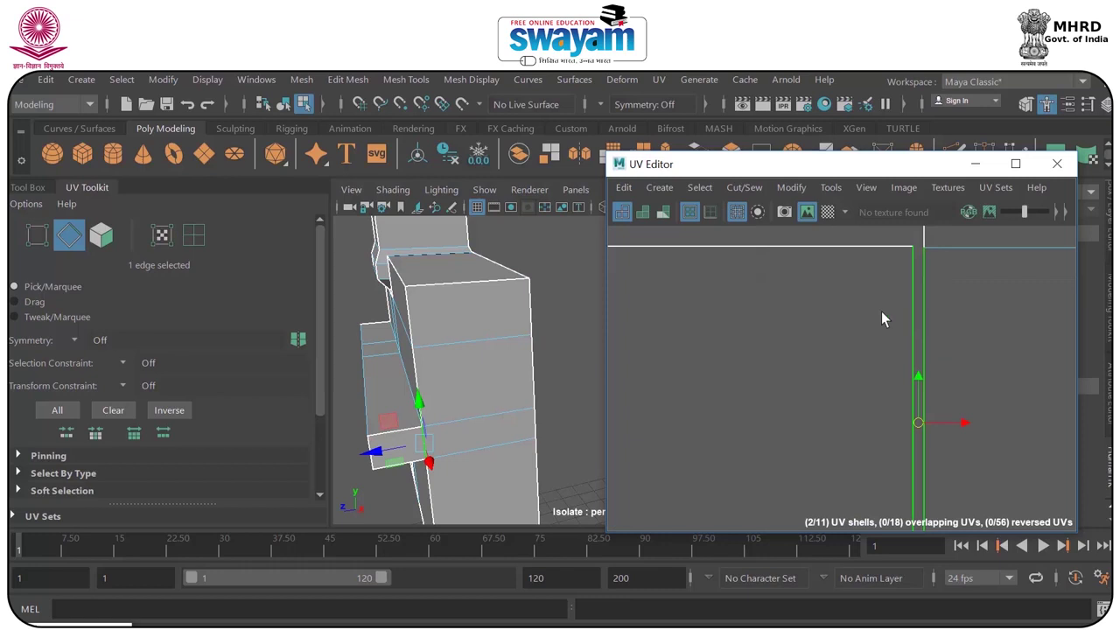
pyautogui.scroll(-3, 841, 293)
pyautogui.click(808, 254)
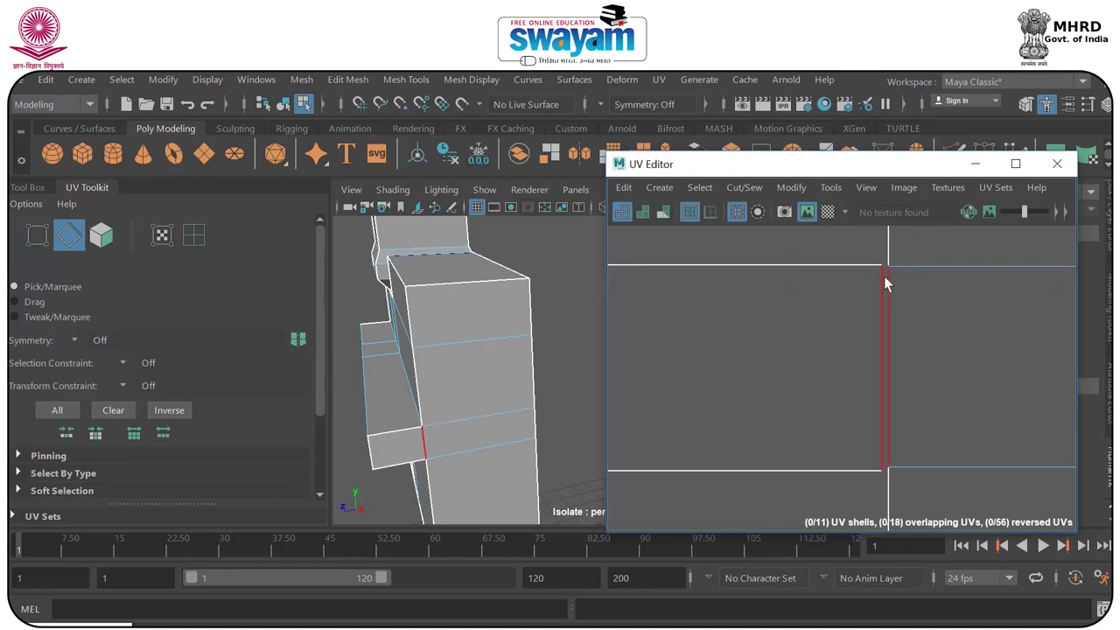
pyautogui.click(886, 302)
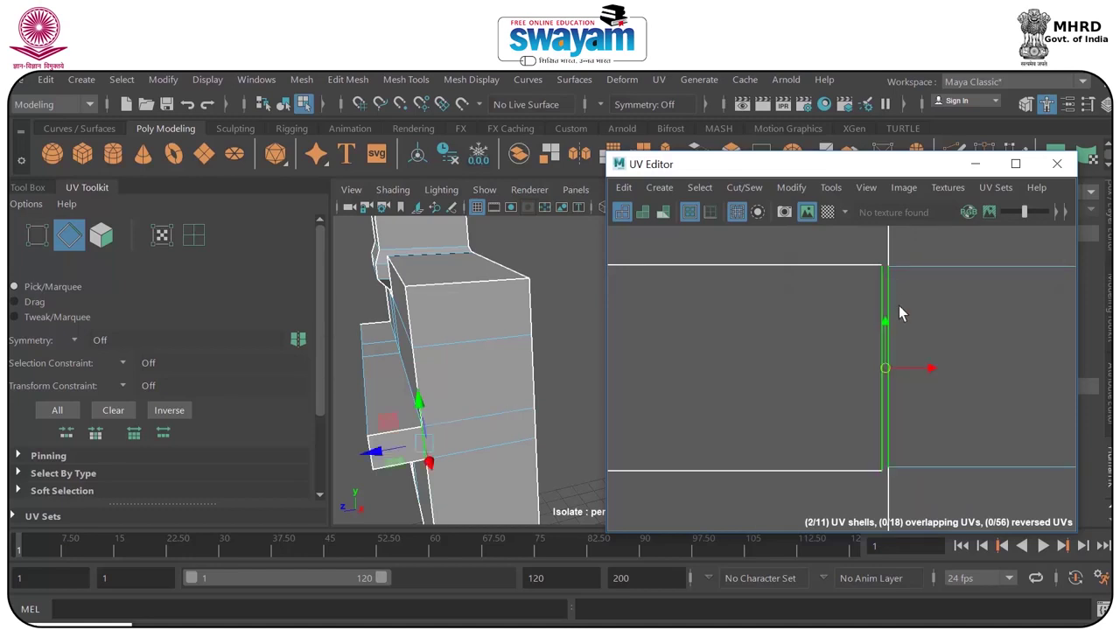
pyautogui.click(742, 189)
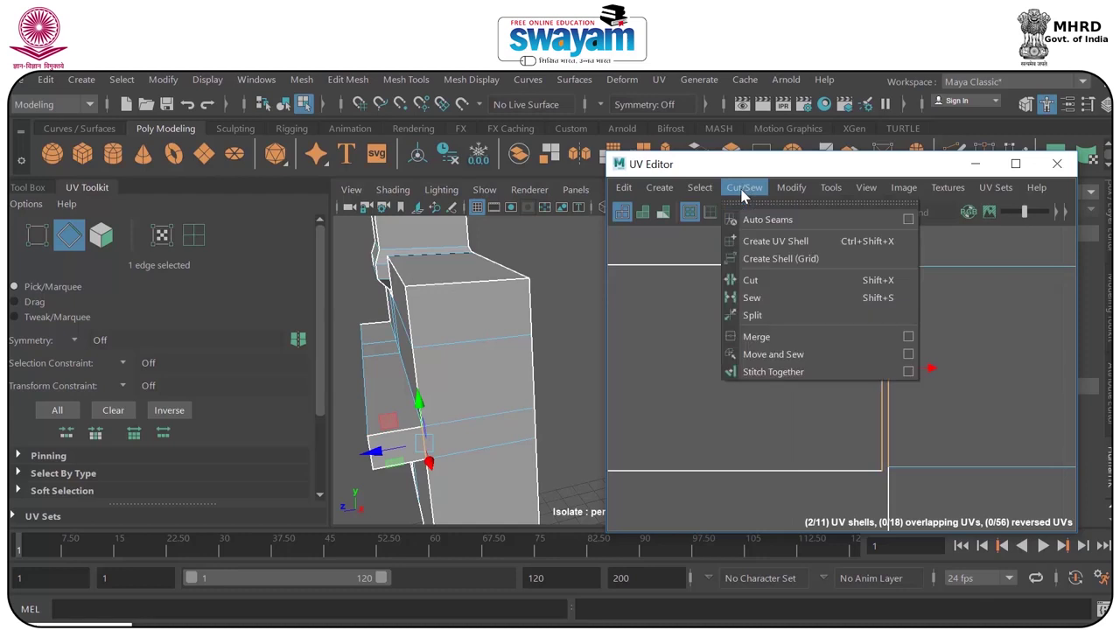
pyautogui.click(770, 298)
pyautogui.scroll(-3, 917, 358)
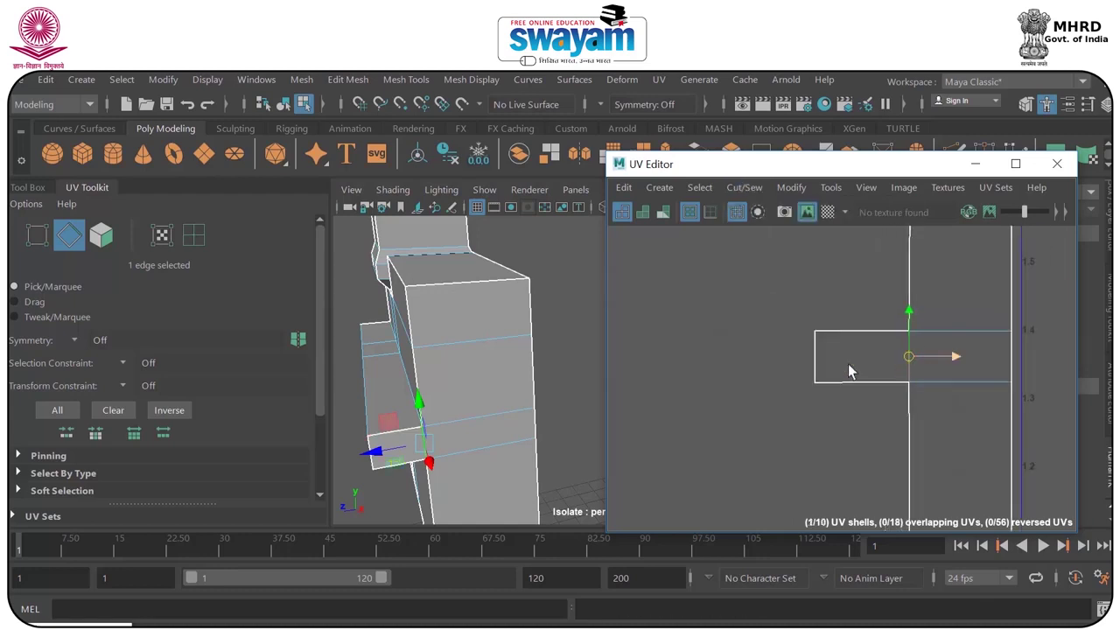
pyautogui.scroll(-4, 910, 385)
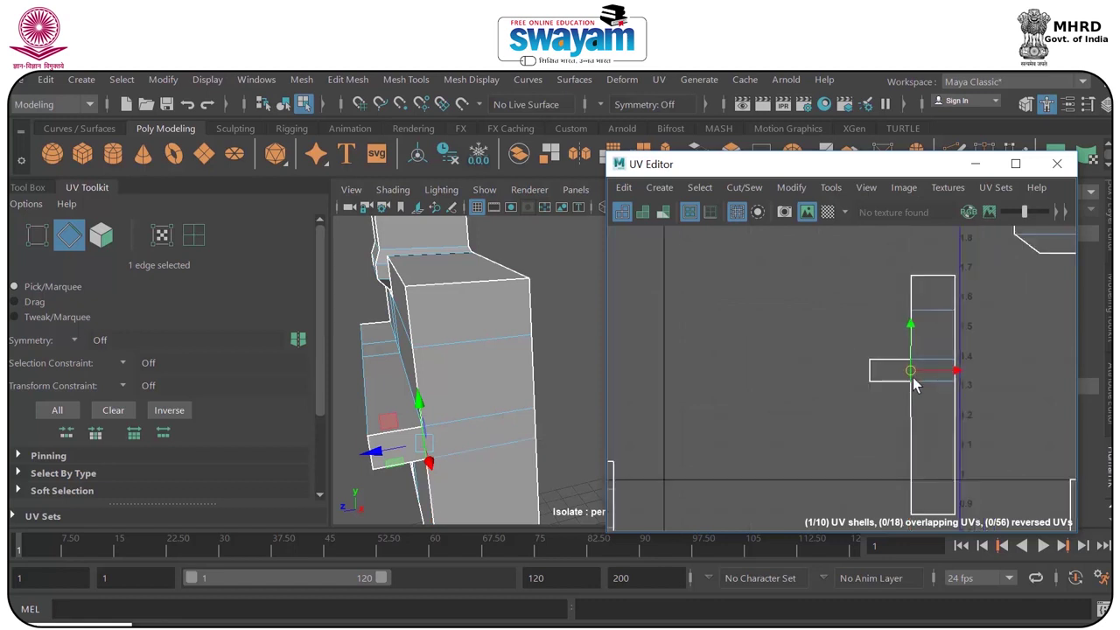
pyautogui.scroll(-5, 913, 411)
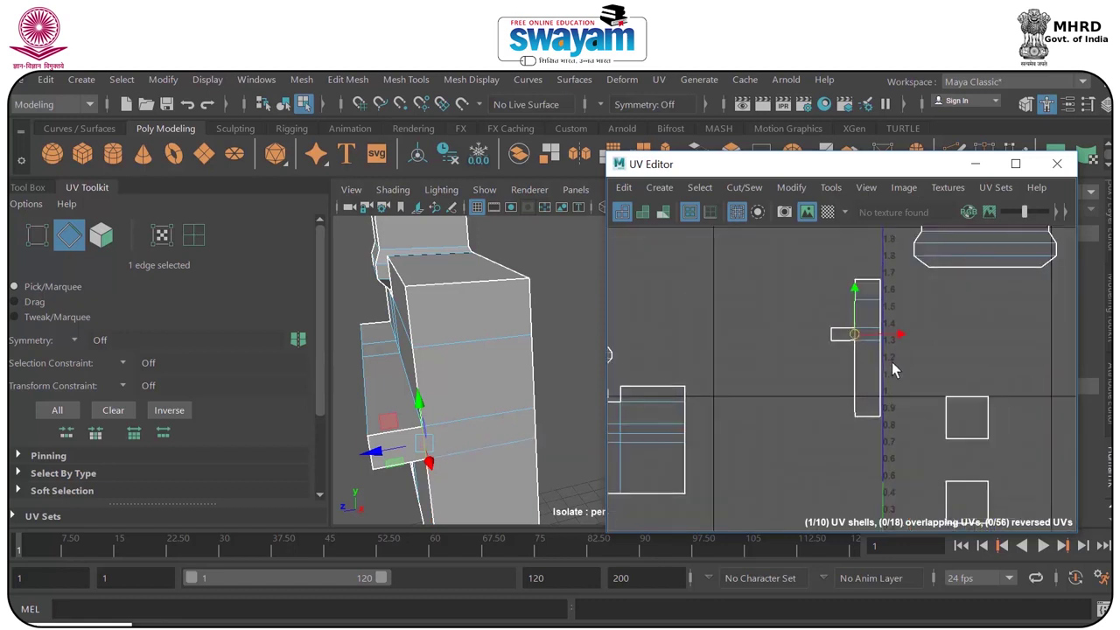
pyautogui.scroll(-2, 884, 363)
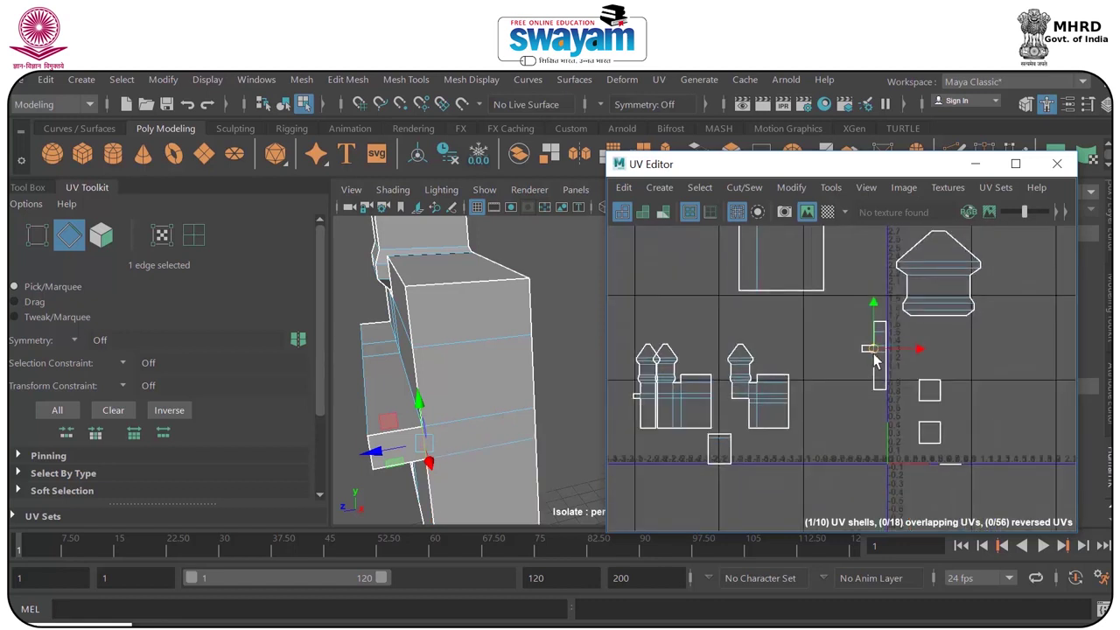
# Show the checker map and scale all UVs of the sewn end-side shell wider in U to even out its squares.
pyautogui.click(828, 213)
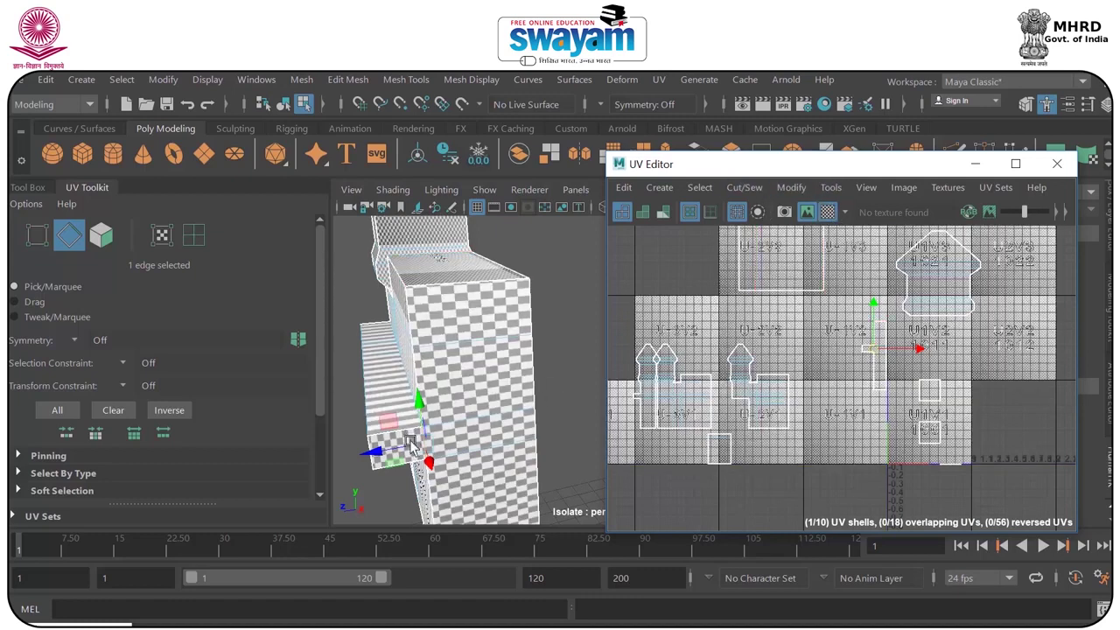
pyautogui.keyDown('alt'); pyautogui.moveTo(410, 467); pyautogui.dragTo(398, 456); pyautogui.keyUp('alt')
pyautogui.keyDown('alt'); pyautogui.moveTo(493, 403); pyautogui.dragTo(528, 291, button='middle'); pyautogui.keyUp('alt')
pyautogui.scroll(4, 531, 292)
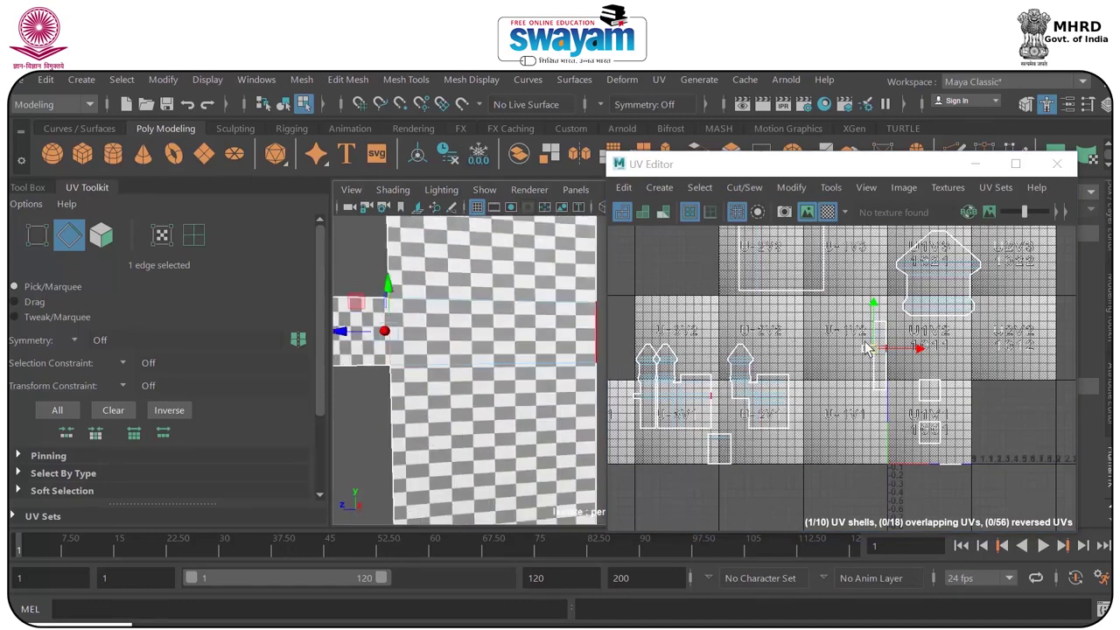
pyautogui.scroll(3, 943, 352)
pyautogui.scroll(4, 883, 345)
pyautogui.scroll(-2, 886, 368)
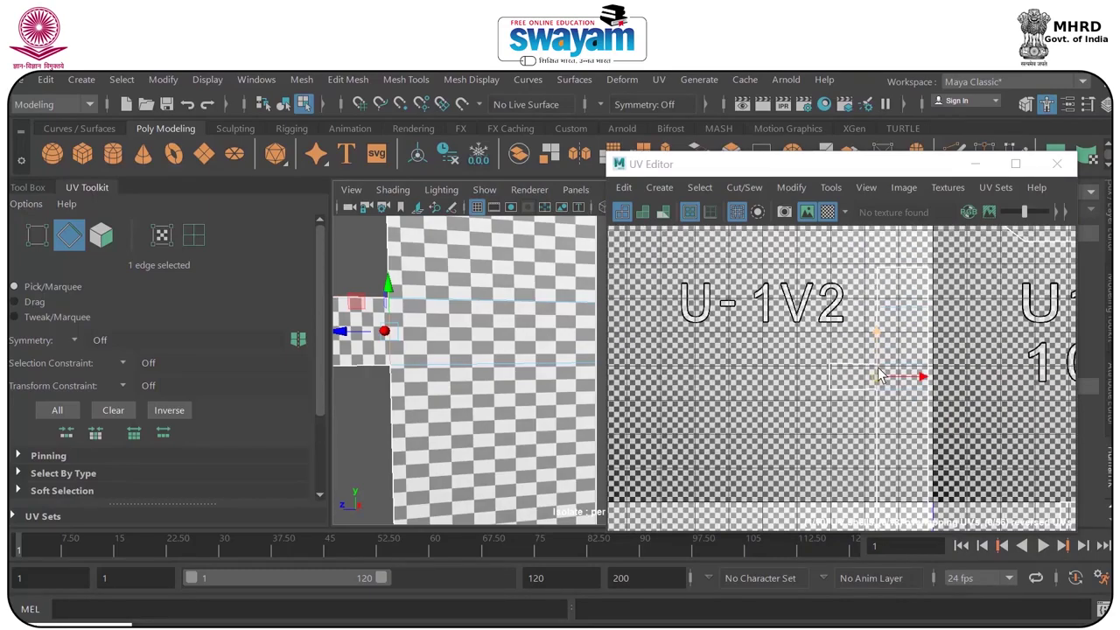
pyautogui.keyDown('alt'); pyautogui.moveTo(889, 359); pyautogui.dragTo(830, 301, button='middle'); pyautogui.keyUp('alt')
pyautogui.moveTo(843, 302); pyautogui.dragTo(922, 301, button='right')
pyautogui.scroll(-2, 925, 306)
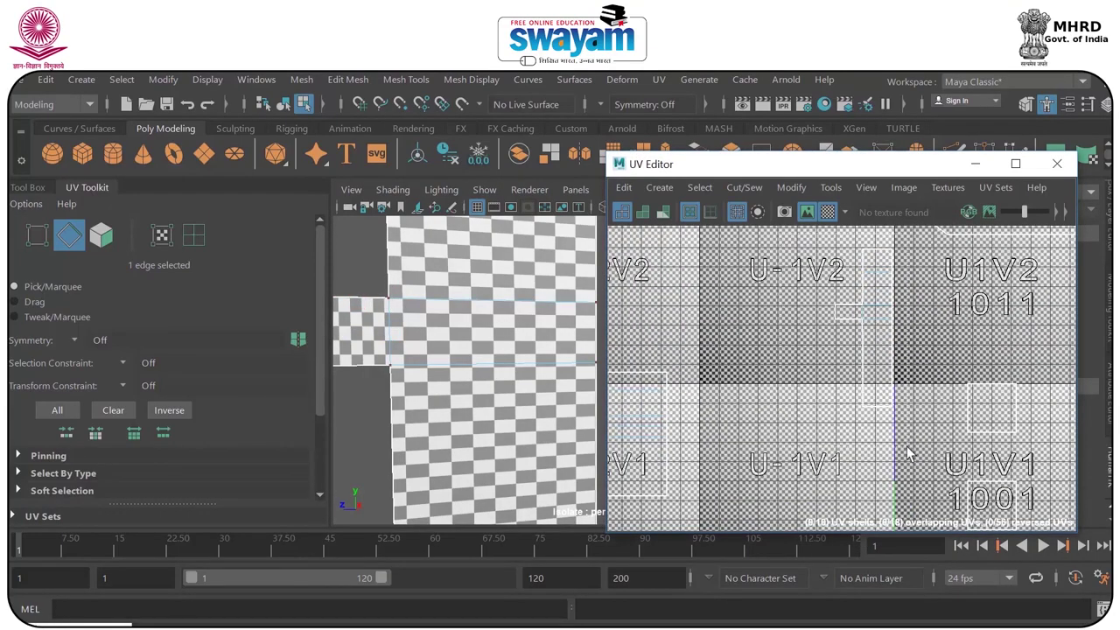
pyautogui.scroll(2, 892, 351)
pyautogui.press('r')
pyautogui.moveTo(885, 316); pyautogui.dragTo(913, 326)
pyautogui.keyDown('alt'); pyautogui.moveTo(776, 272); pyautogui.dragTo(824, 323, button='middle'); pyautogui.keyUp('alt')
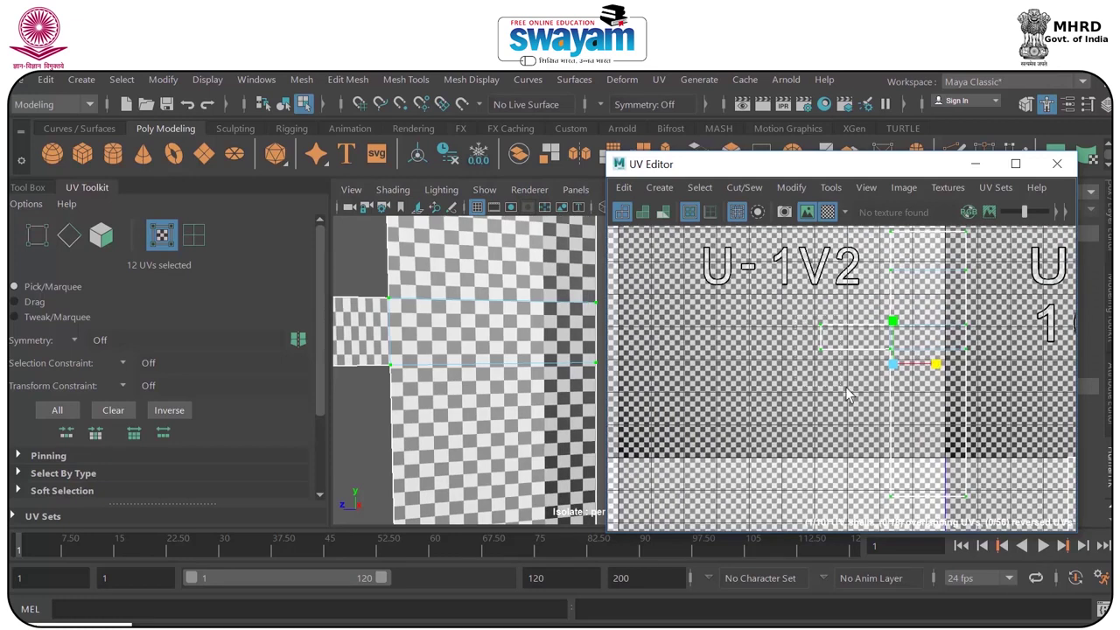
# Move the ledge end's two outer UVs inward in U so its checker squares match the wall's.
pyautogui.press('w')
pyautogui.moveTo(862, 337); pyautogui.dragTo(890, 337)
pyautogui.keyDown('alt'); pyautogui.moveTo(536, 342); pyautogui.dragTo(599, 351, button='middle'); pyautogui.keyUp('alt')
pyautogui.scroll(1, 638, 352)
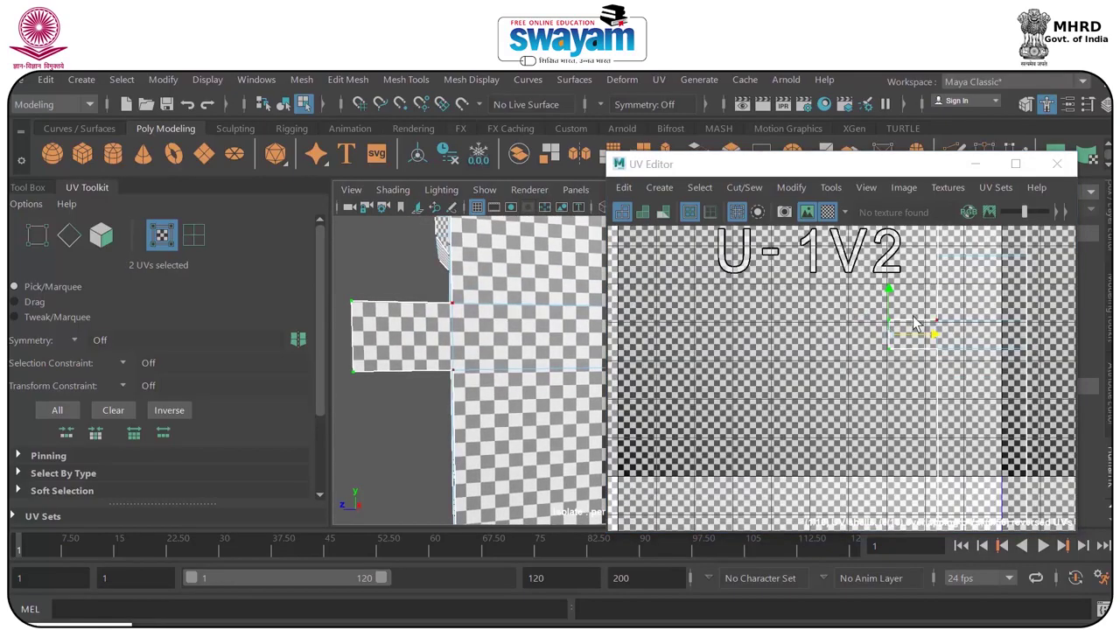
pyautogui.moveTo(934, 340); pyautogui.dragTo(945, 339)
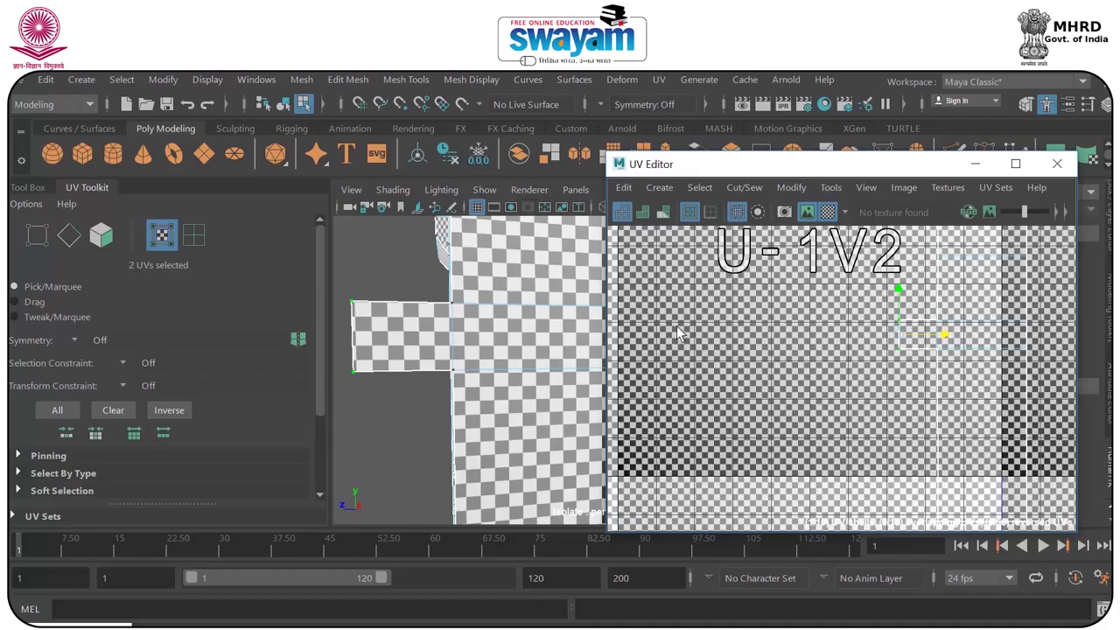
# Select the row of three narrow ledge faces running across the building's front wall.
pyautogui.scroll(-4, 780, 324)
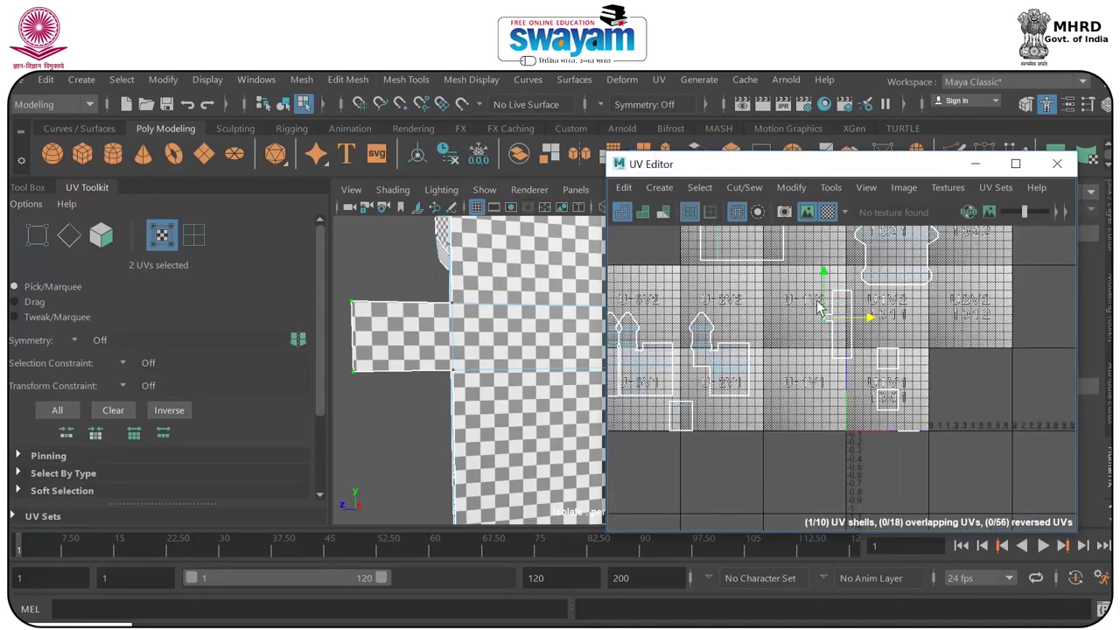
pyautogui.scroll(-8, 525, 313)
pyautogui.keyDown('alt'); pyautogui.moveTo(532, 359); pyautogui.dragTo(587, 366); pyautogui.keyUp('alt')
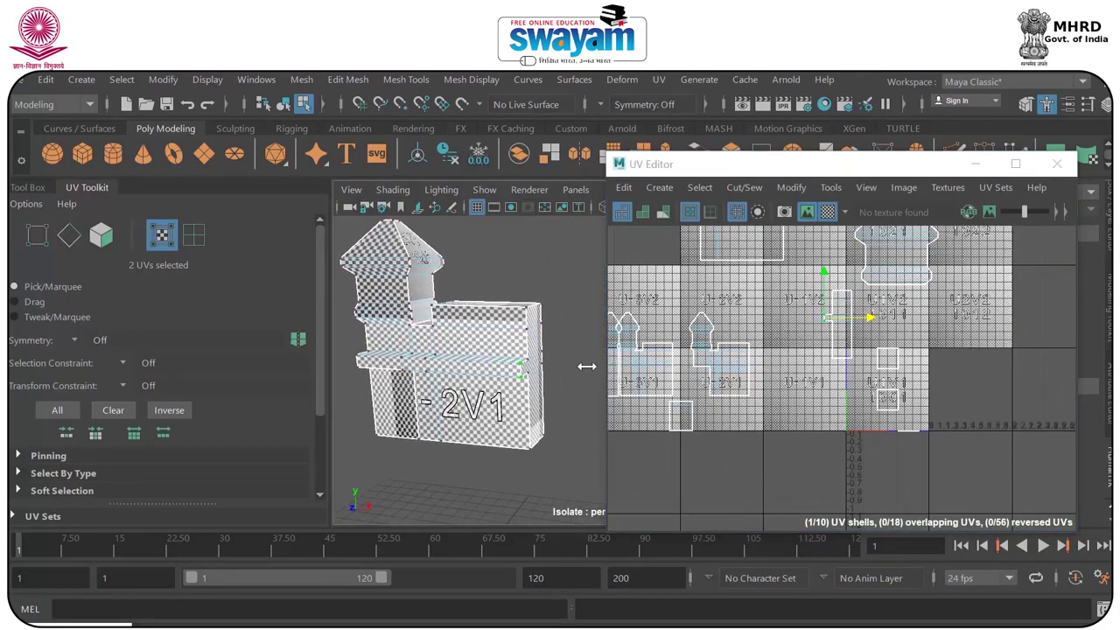
pyautogui.keyDown('alt'); pyautogui.moveTo(462, 339); pyautogui.dragTo(471, 371); pyautogui.keyUp('alt')
pyautogui.scroll(6, 495, 342)
pyautogui.scroll(-5, 482, 360)
pyautogui.moveTo(482, 360); pyautogui.dragTo(492, 220, button='right')
pyautogui.click(488, 374)
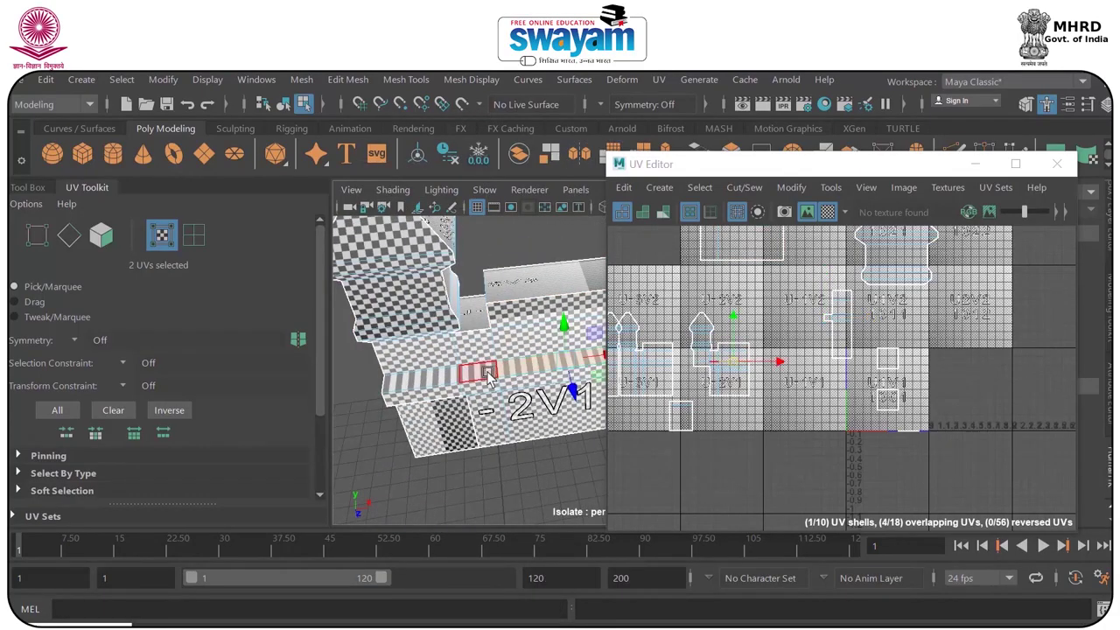
pyautogui.keyDown('shift'); pyautogui.doubleClick(449, 377); pyautogui.keyUp('shift')
pyautogui.scroll(7, 723, 361)
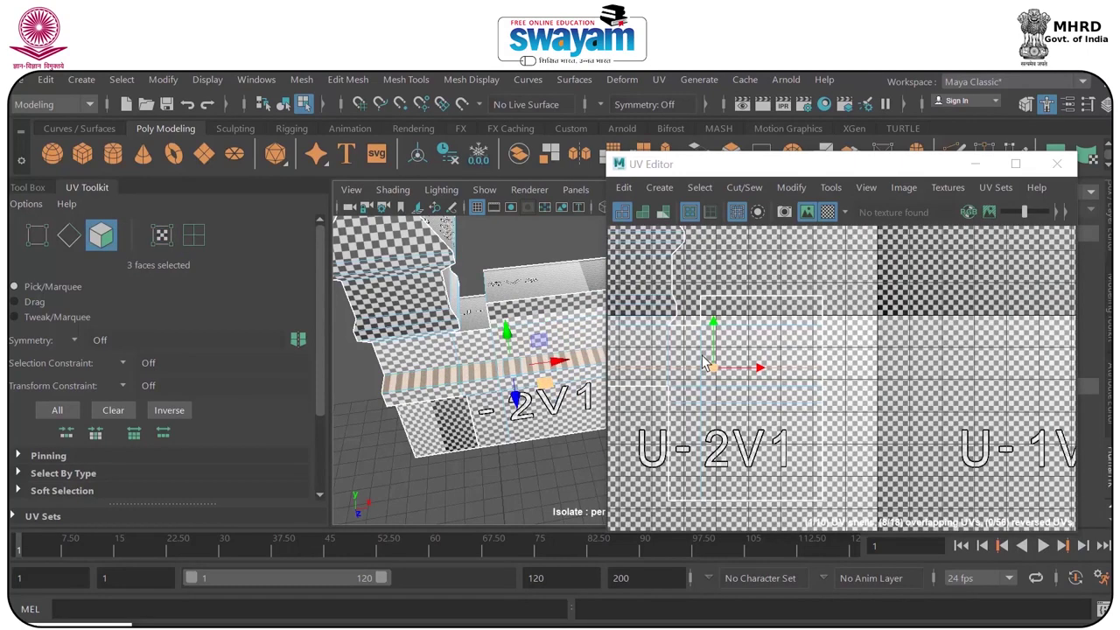
# Hide the checker map and switch the front wall shell to UV selection.
pyautogui.click(827, 212)
pyautogui.keyDown('alt'); pyautogui.moveTo(785, 396); pyautogui.dragTo(870, 357, button='middle'); pyautogui.keyUp('alt')
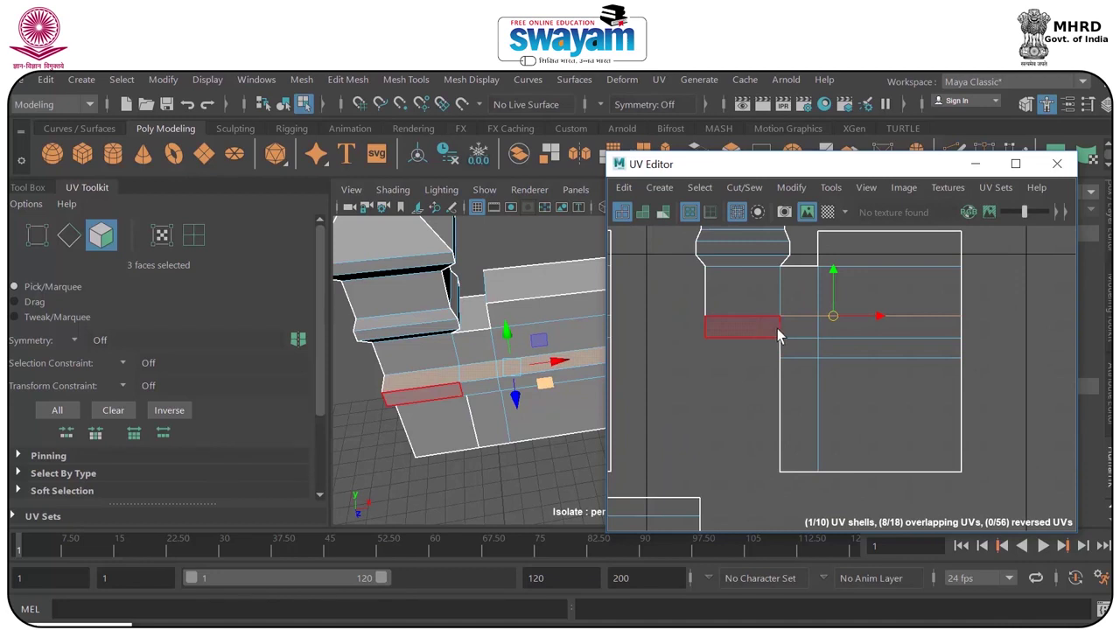
pyautogui.scroll(4, 807, 321)
pyautogui.moveTo(810, 324); pyautogui.dragTo(875, 321, button='right')
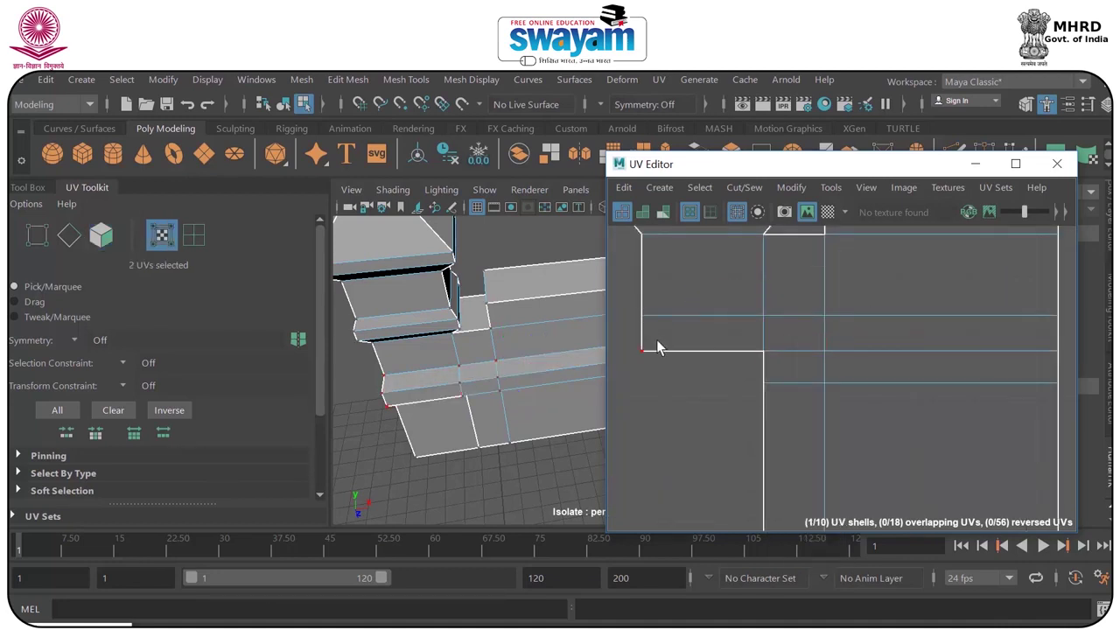
pyautogui.scroll(-3, 657, 341)
pyautogui.moveTo(642, 340); pyautogui.dragTo(907, 507)
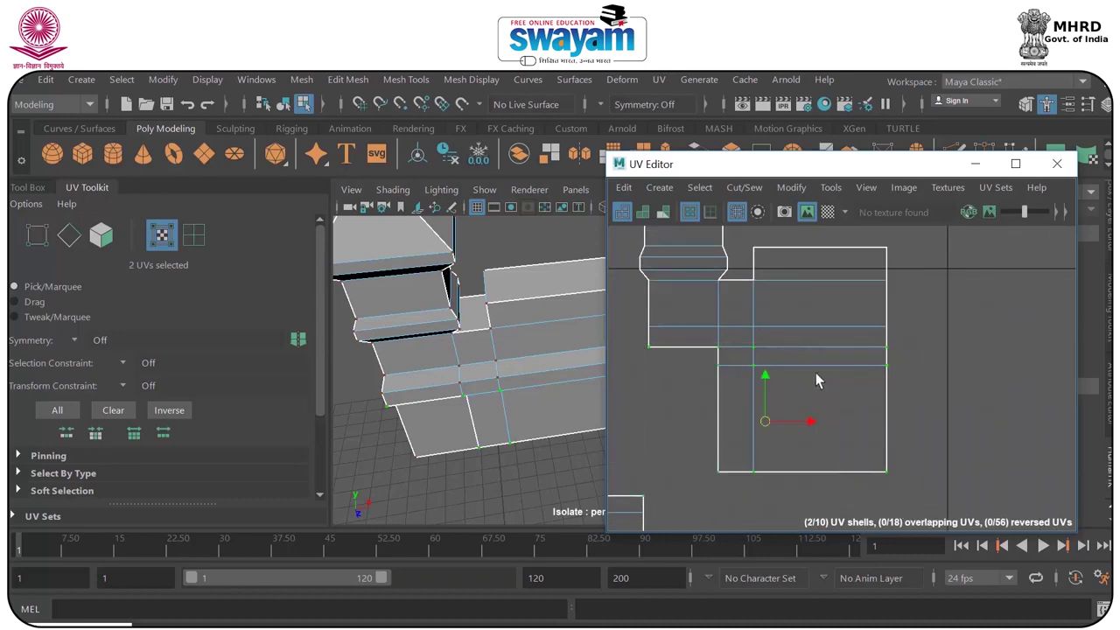
pyautogui.moveTo(767, 382); pyautogui.dragTo(767, 398)
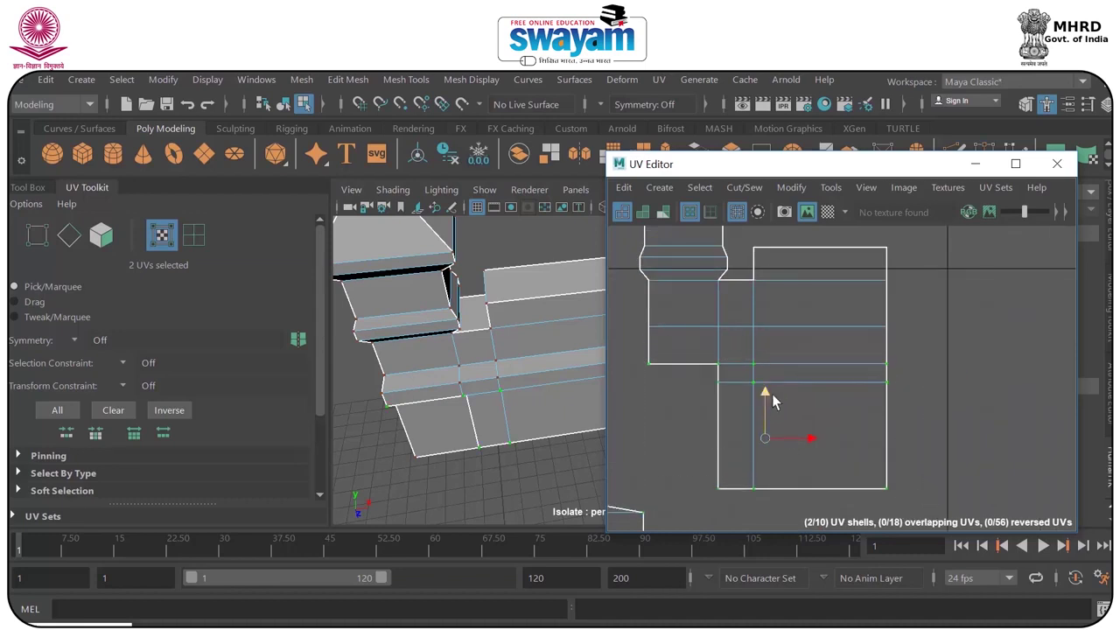
pyautogui.hotkey('ctrl', 'z')
# Move all of the front wall's UVs from the ledge's underside down to the base lower in V.
pyautogui.moveTo(635, 339)
pyautogui.mouseDown()
pyautogui.moveTo(770, 421)
pyautogui.moveTo(914, 479)
pyautogui.mouseUp()
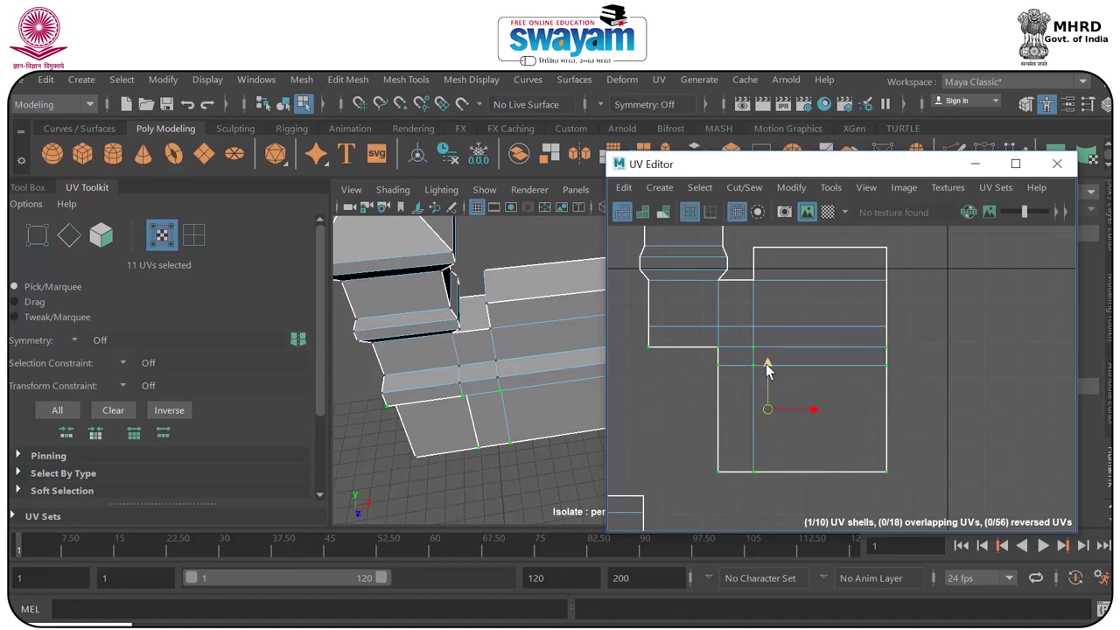
pyautogui.moveTo(766, 364); pyautogui.dragTo(766, 382)
pyautogui.scroll(3, 637, 326)
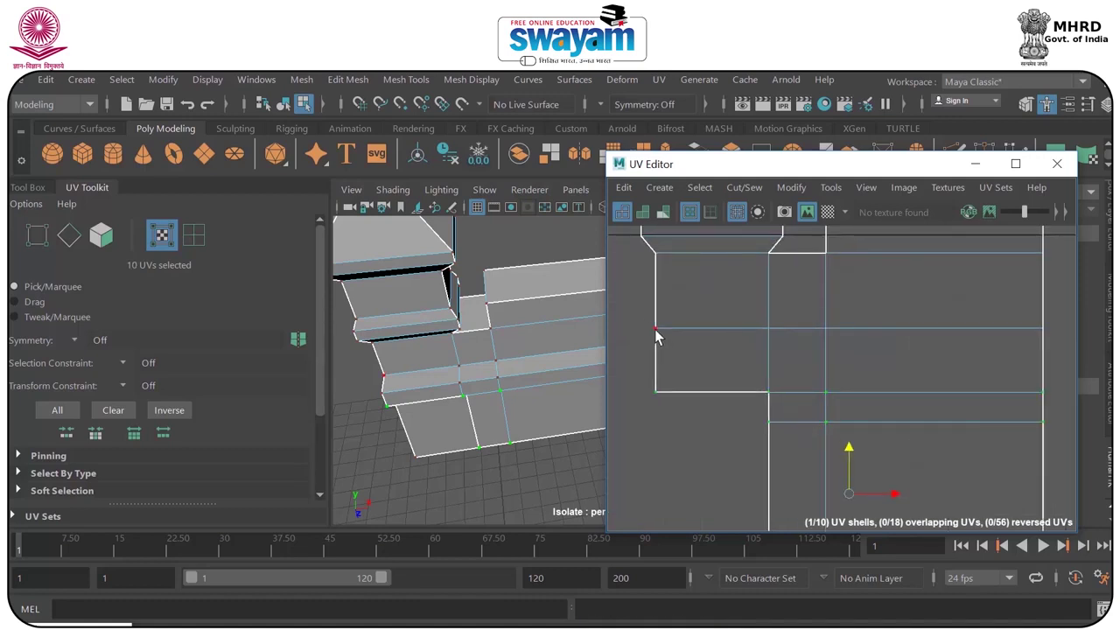
# Try to unfold the collapsed ledge by moving its row of four overlapping UVs down in V.
pyautogui.click(658, 334)
pyautogui.keyDown('shift'); pyautogui.click(768, 329); pyautogui.keyUp('shift')
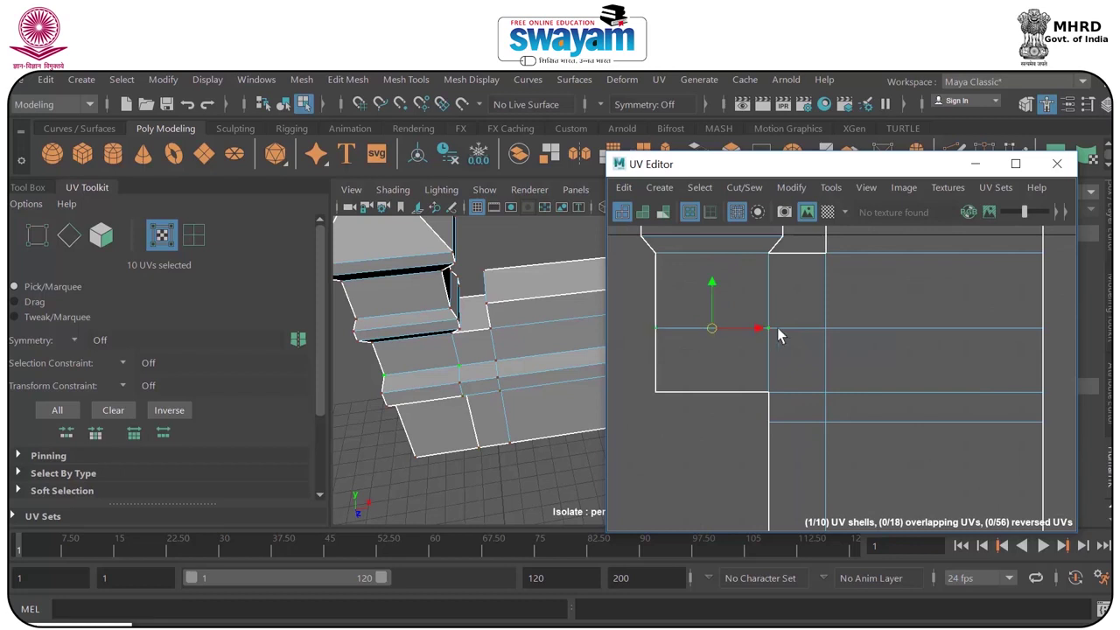
pyautogui.keyDown('shift'); pyautogui.click(825, 329); pyautogui.keyUp('shift')
pyautogui.keyDown('shift'); pyautogui.click(1040, 329); pyautogui.keyUp('shift')
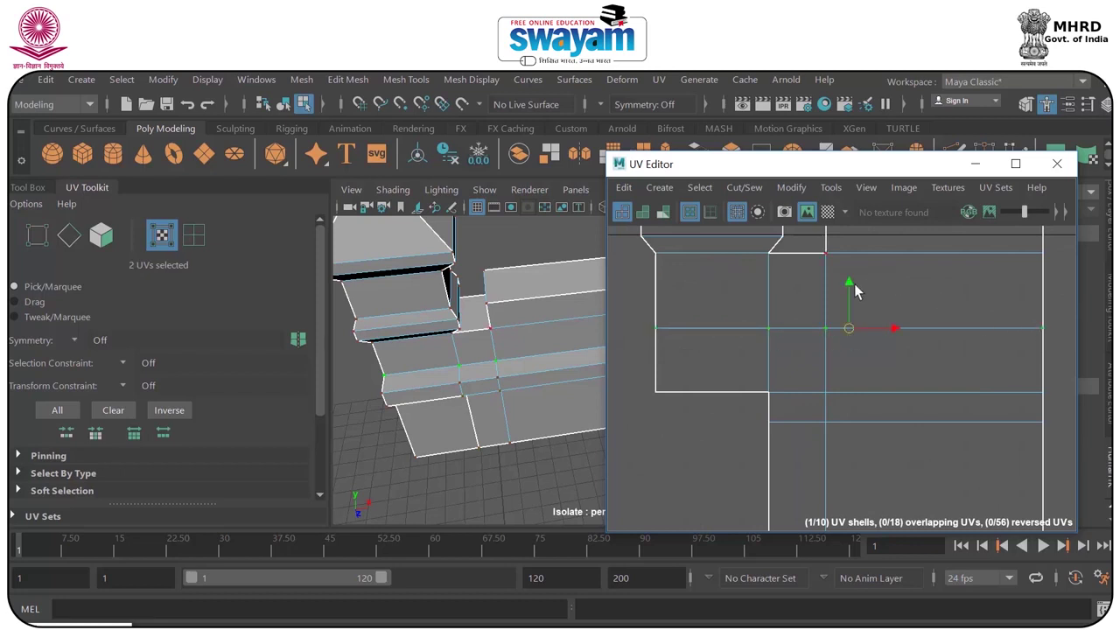
pyautogui.moveTo(847, 287); pyautogui.dragTo(848, 322)
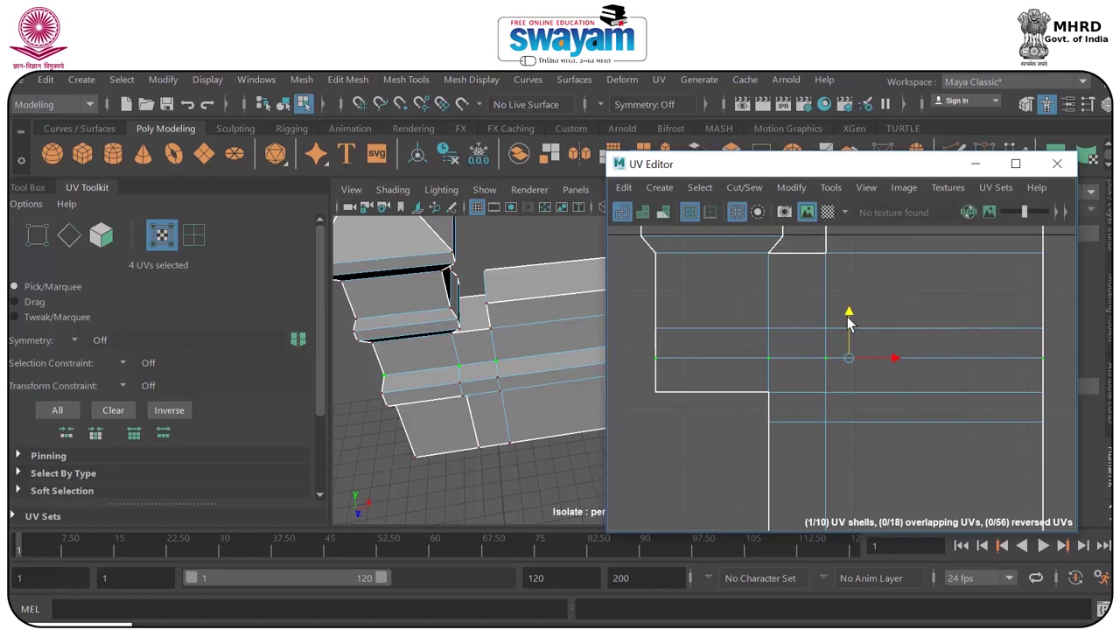
pyautogui.scroll(-2, 777, 346)
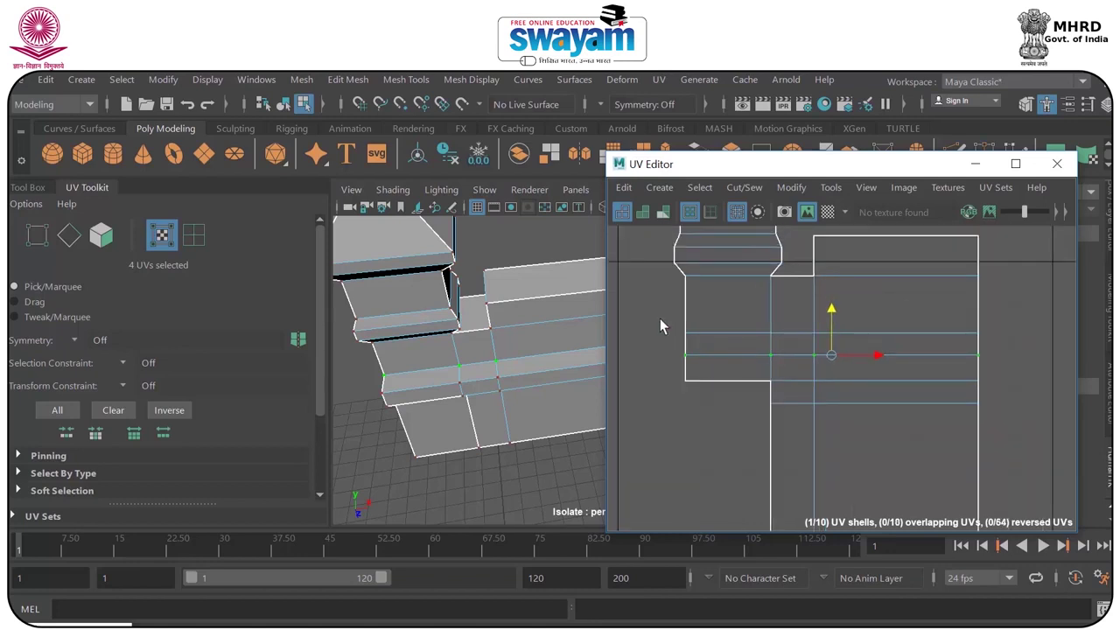
# Move the four UVs of the front ledge's upper edge up in V, above its lower-edge row.
pyautogui.moveTo(662, 320); pyautogui.dragTo(700, 337)
pyautogui.keyDown('alt'); pyautogui.moveTo(511, 374); pyautogui.dragTo(500, 361); pyautogui.keyUp('alt')
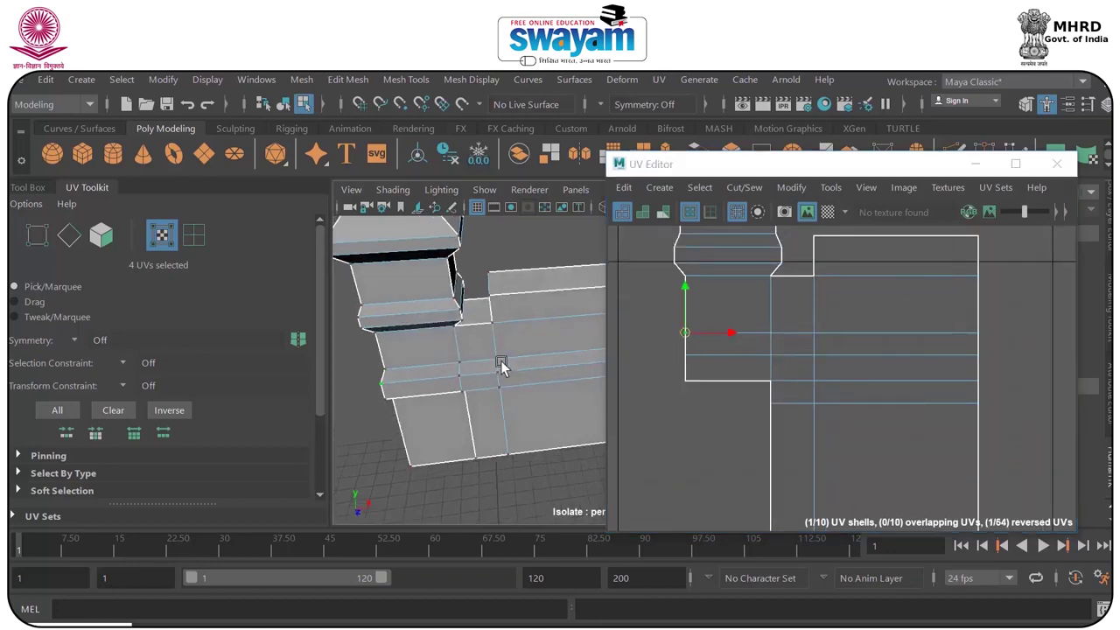
pyautogui.moveTo(668, 351); pyautogui.dragTo(1003, 366)
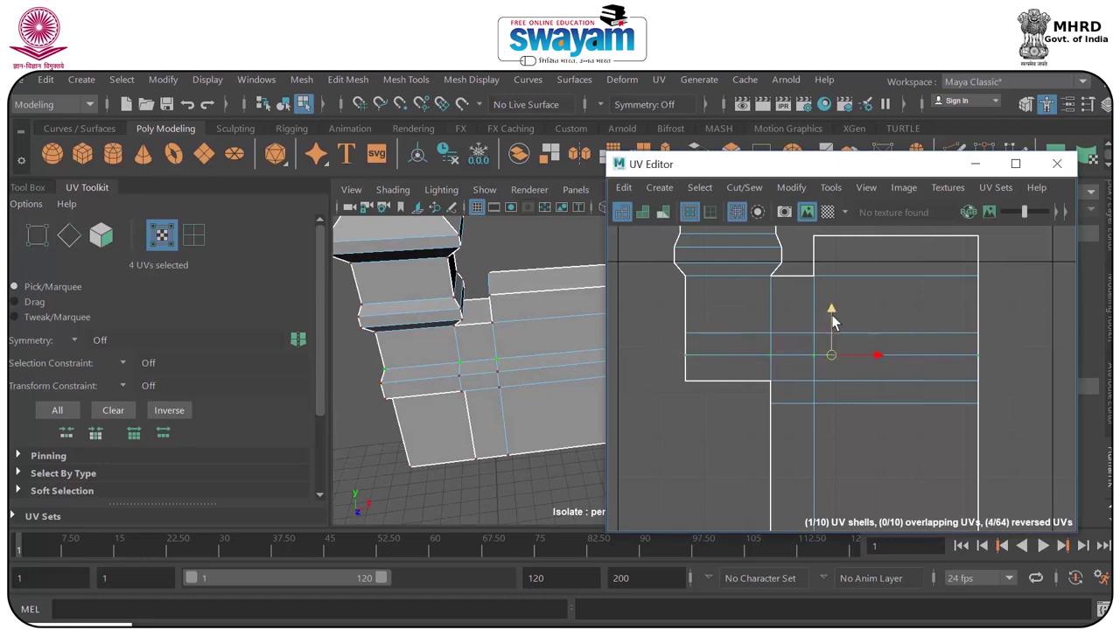
pyautogui.moveTo(832, 312); pyautogui.dragTo(827, 282)
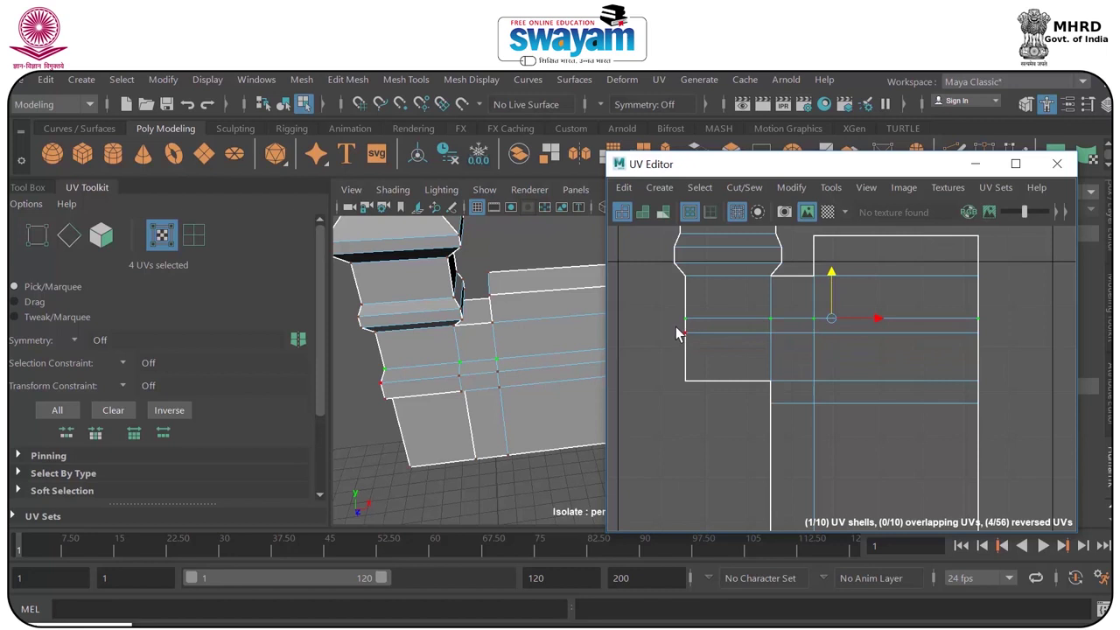
# Move the ledge's lower-edge UV row down in V and shift its upper-edge row slightly down.
pyautogui.moveTo(835, 357); pyautogui.dragTo(1015, 347)
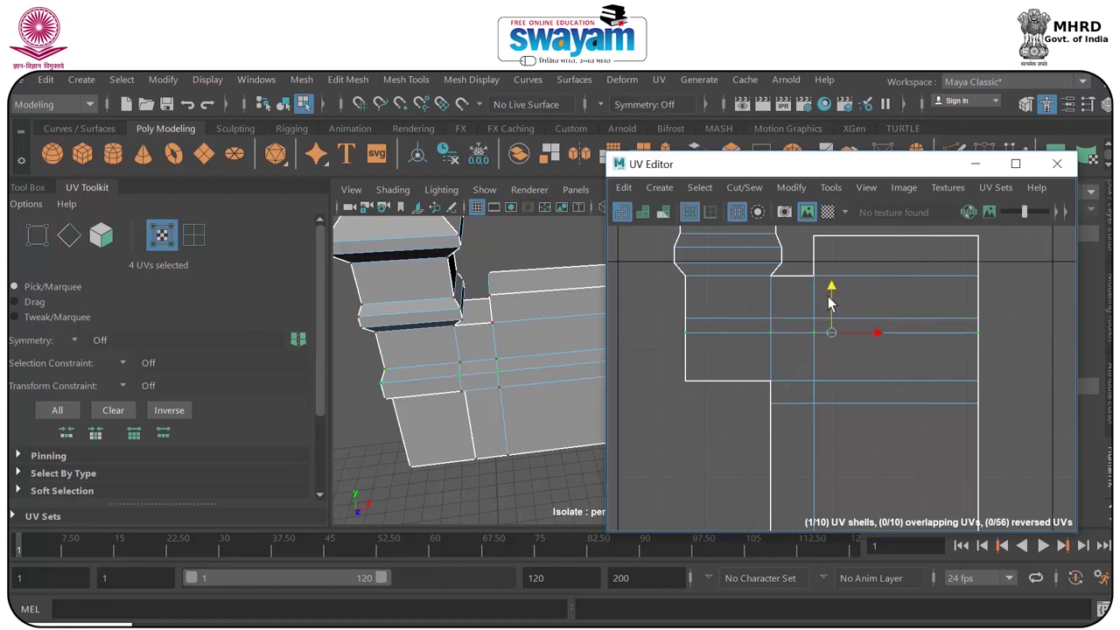
pyautogui.moveTo(831, 304); pyautogui.dragTo(1003, 325)
pyautogui.moveTo(833, 282); pyautogui.dragTo(833, 293)
# Show the checker map and move the ledge's upper-edge UV row up in V to even out its squares.
pyautogui.click(828, 212)
pyautogui.scroll(2, 438, 401)
pyautogui.keyDown('alt'); pyautogui.moveTo(437, 401); pyautogui.dragTo(495, 349); pyautogui.keyUp('alt')
pyautogui.scroll(2, 726, 341)
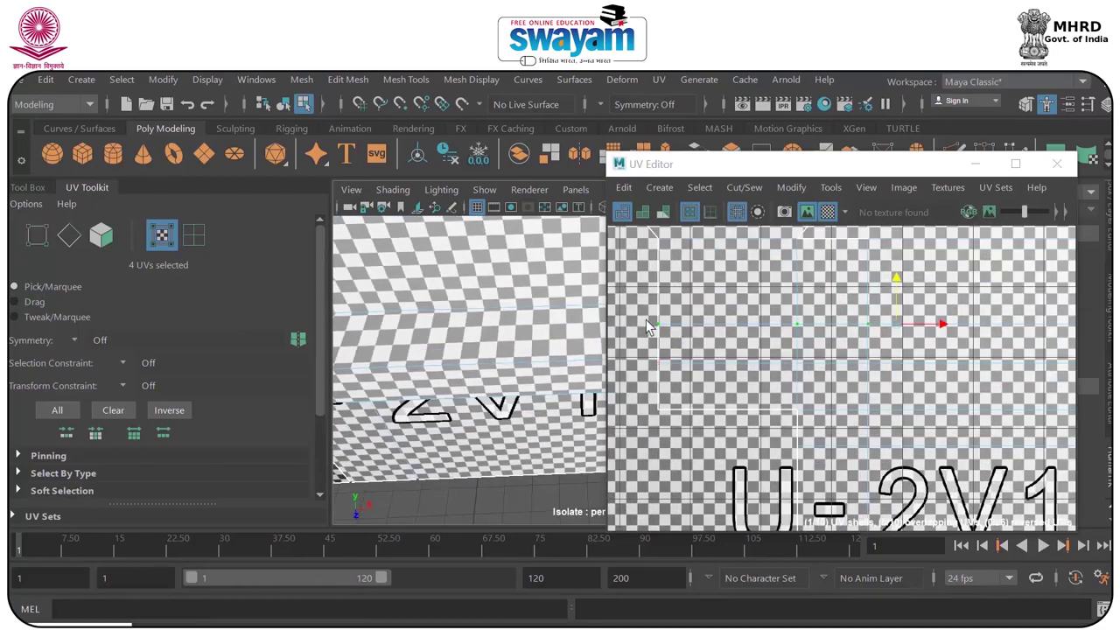
pyautogui.moveTo(893, 277); pyautogui.dragTo(897, 269)
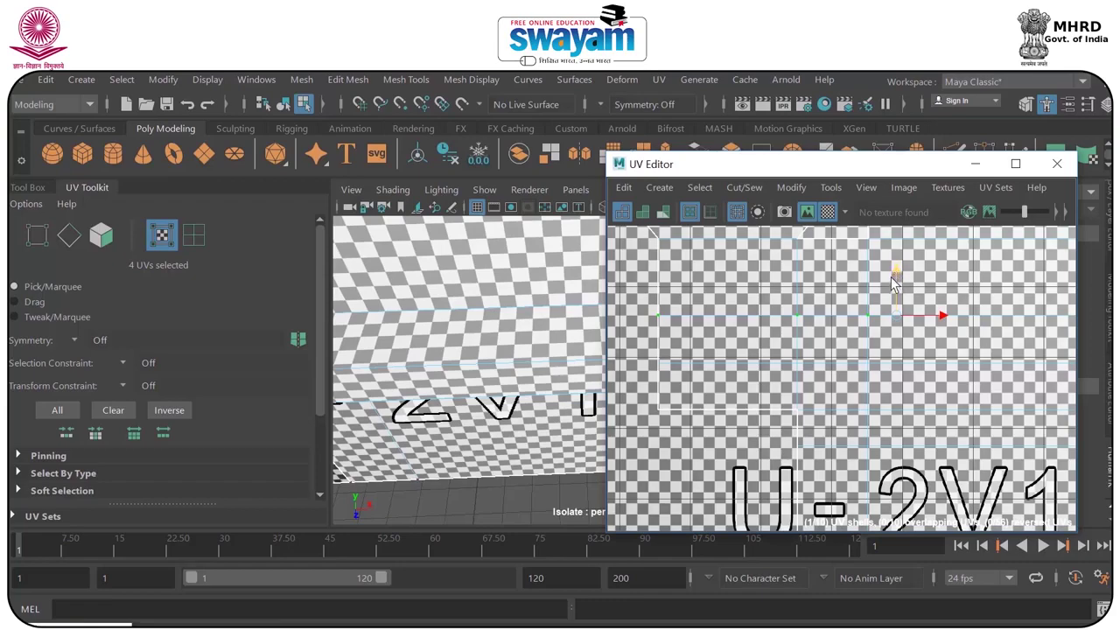
pyautogui.scroll(-2, 891, 278)
pyautogui.keyDown('alt'); pyautogui.moveTo(449, 340); pyautogui.dragTo(458, 290); pyautogui.keyUp('alt')
pyautogui.moveTo(894, 264); pyautogui.dragTo(892, 263)
# Hide the checker map and select all of the front shell's UVs from the ledge's underside down to the wall base.
pyautogui.moveTo(492, 363)
pyautogui.keyDown('alt'); pyautogui.mouseDown()
pyautogui.moveTo(476, 400)
pyautogui.moveTo(505, 369)
pyautogui.mouseUp(); pyautogui.keyUp('alt')
pyautogui.moveTo(688, 363); pyautogui.dragTo(970, 398)
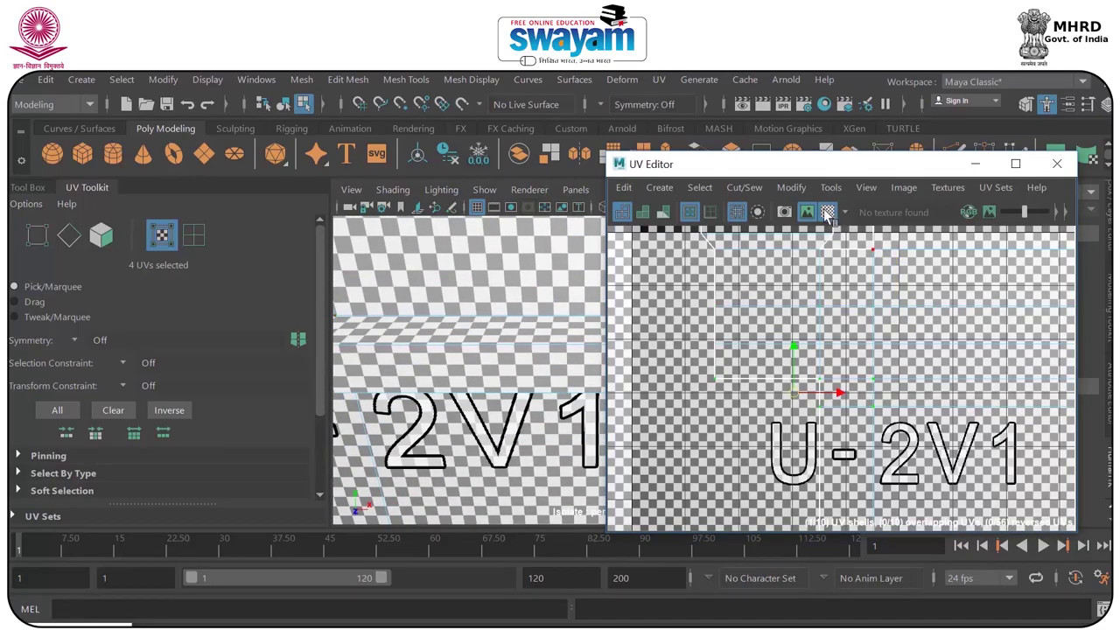
pyautogui.click(828, 215)
pyautogui.scroll(-3, 866, 326)
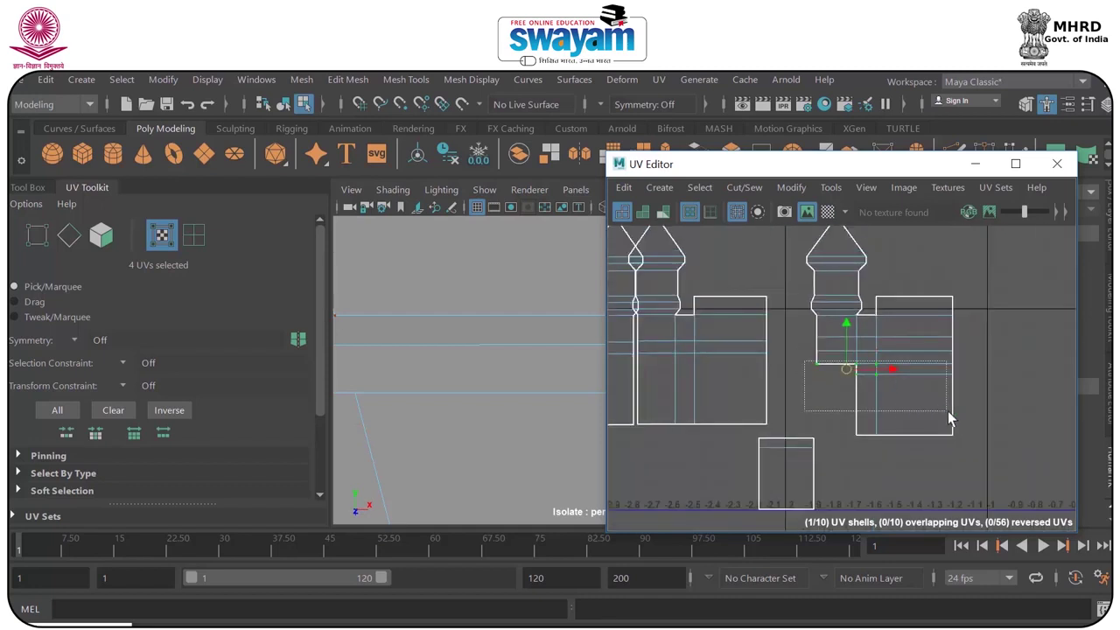
pyautogui.moveTo(948, 411); pyautogui.dragTo(975, 405)
pyautogui.keyDown('alt'); pyautogui.moveTo(950, 407); pyautogui.dragTo(882, 384, button='middle'); pyautogui.keyUp('alt')
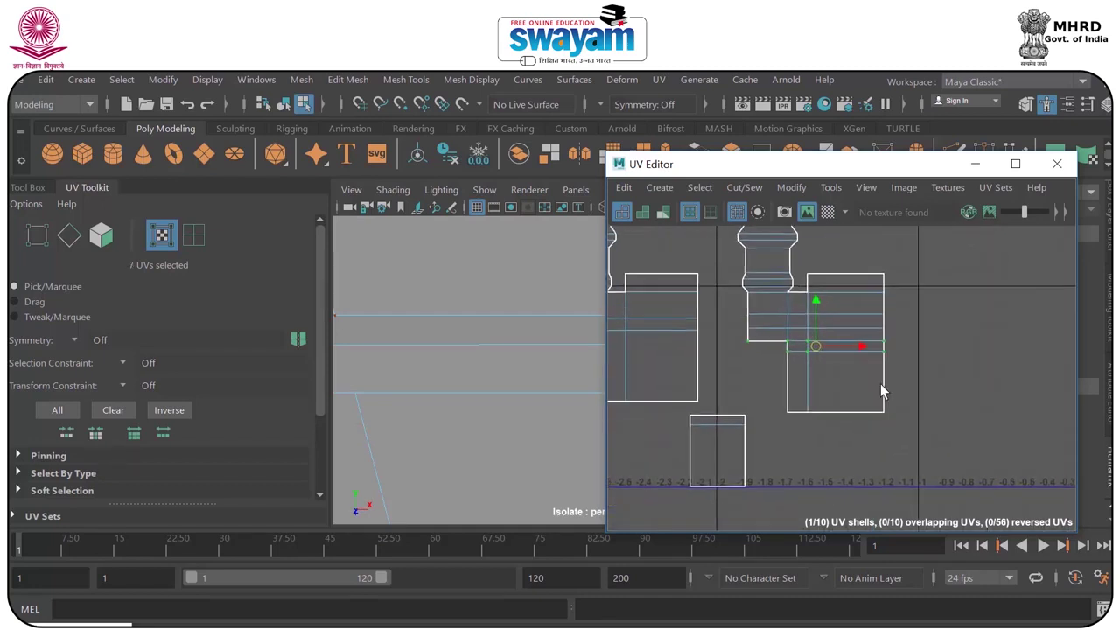
pyautogui.moveTo(904, 361); pyautogui.dragTo(906, 359)
pyautogui.moveTo(778, 389); pyautogui.dragTo(879, 424)
# Show the checker map and move the selected lower wall UVs slightly up in V to even out the ledge squares.
pyautogui.scroll(3, 826, 367)
pyautogui.click(824, 215)
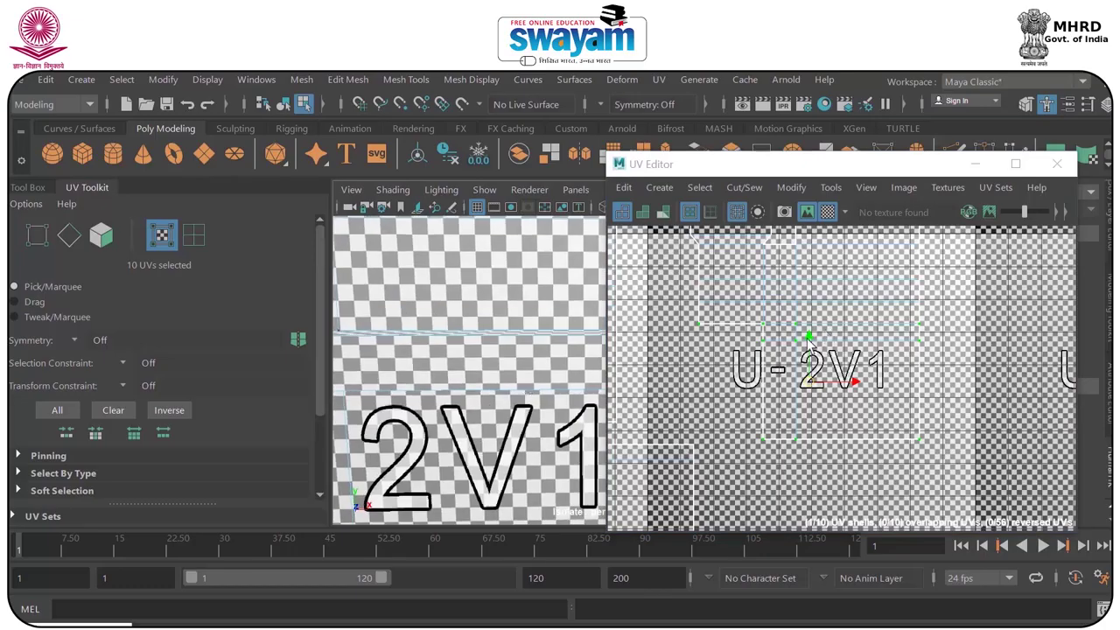
pyautogui.moveTo(812, 348); pyautogui.dragTo(812, 337)
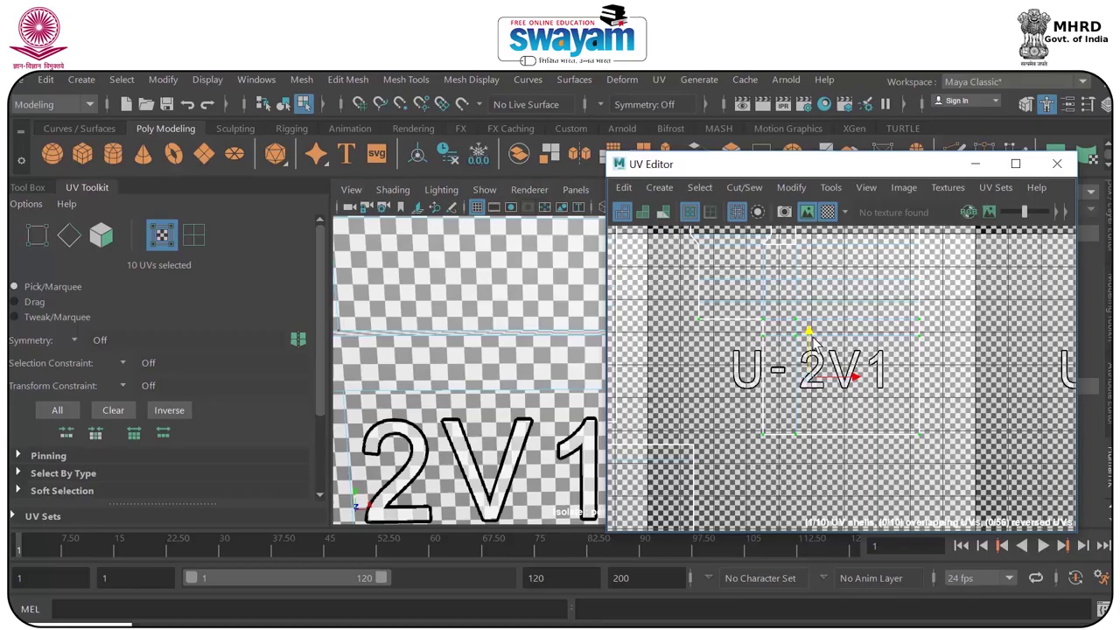
pyautogui.keyDown('alt'); pyautogui.moveTo(567, 364); pyautogui.dragTo(557, 421); pyautogui.keyUp('alt')
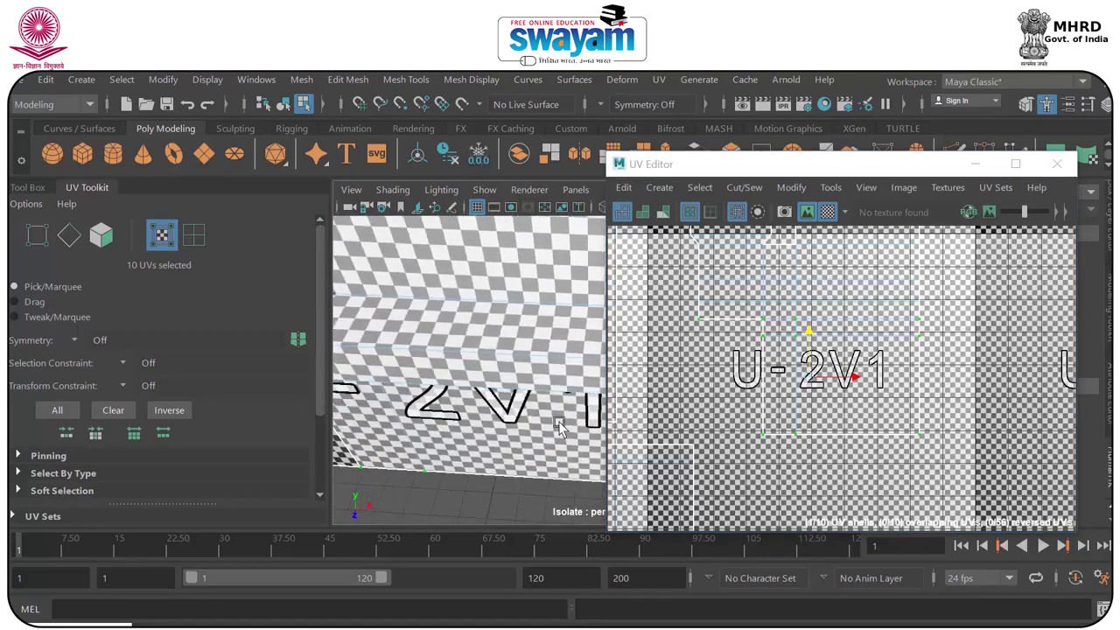
pyautogui.scroll(2, 755, 304)
# Select the UV rows around the front ledge and examine its checker squares on the model.
pyautogui.click(876, 361)
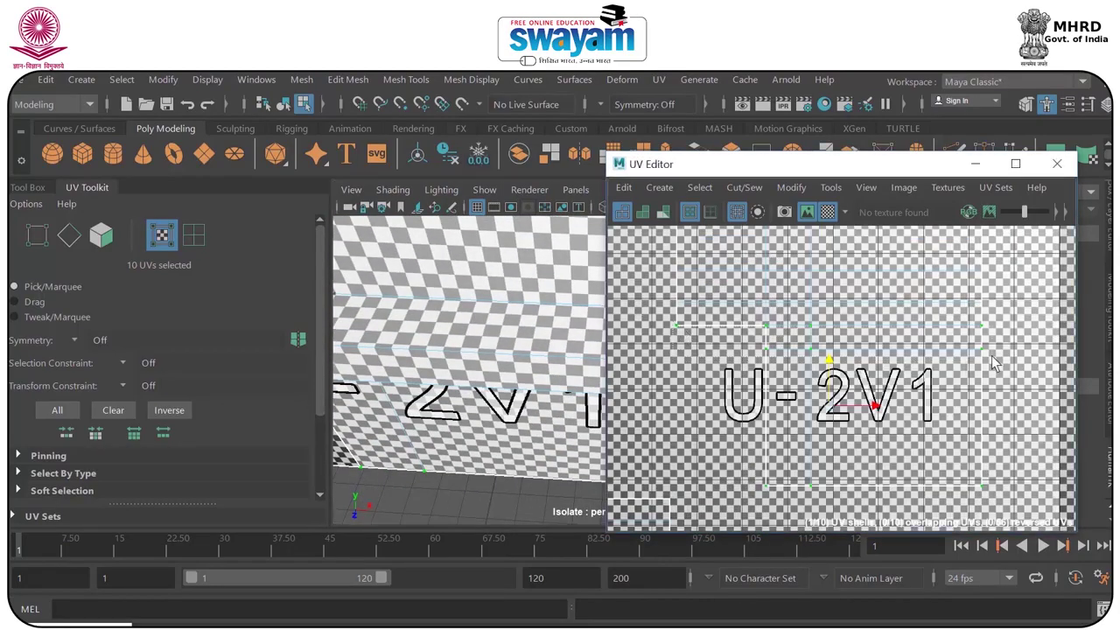
pyautogui.moveTo(999, 356); pyautogui.dragTo(998, 356)
pyautogui.keyDown('alt'); pyautogui.moveTo(477, 314); pyautogui.dragTo(474, 274); pyautogui.keyUp('alt')
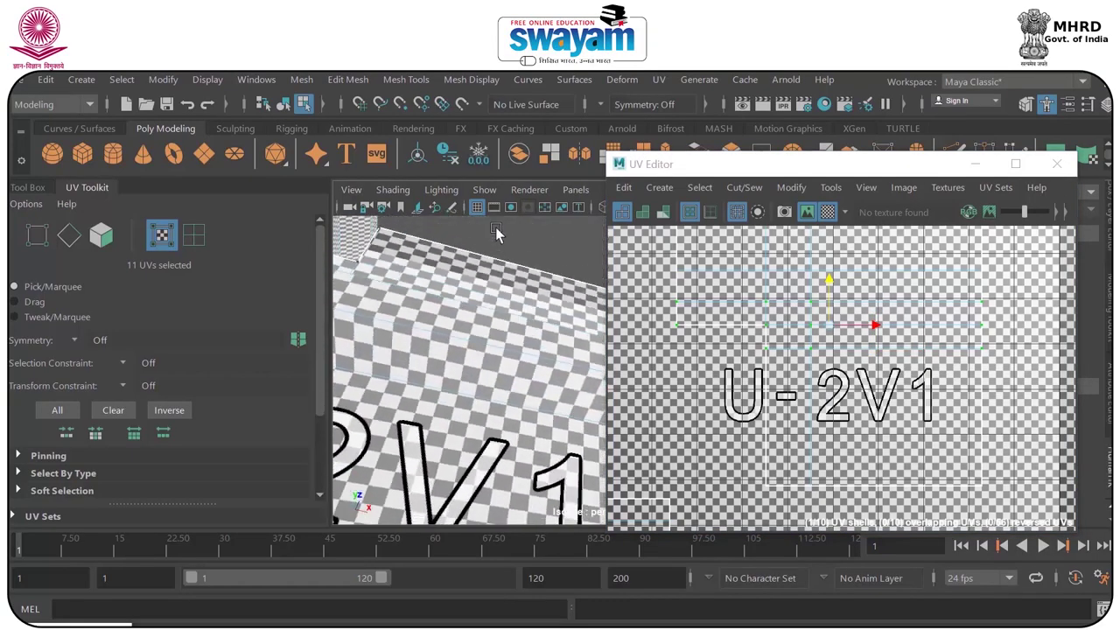
pyautogui.scroll(-6, 473, 274)
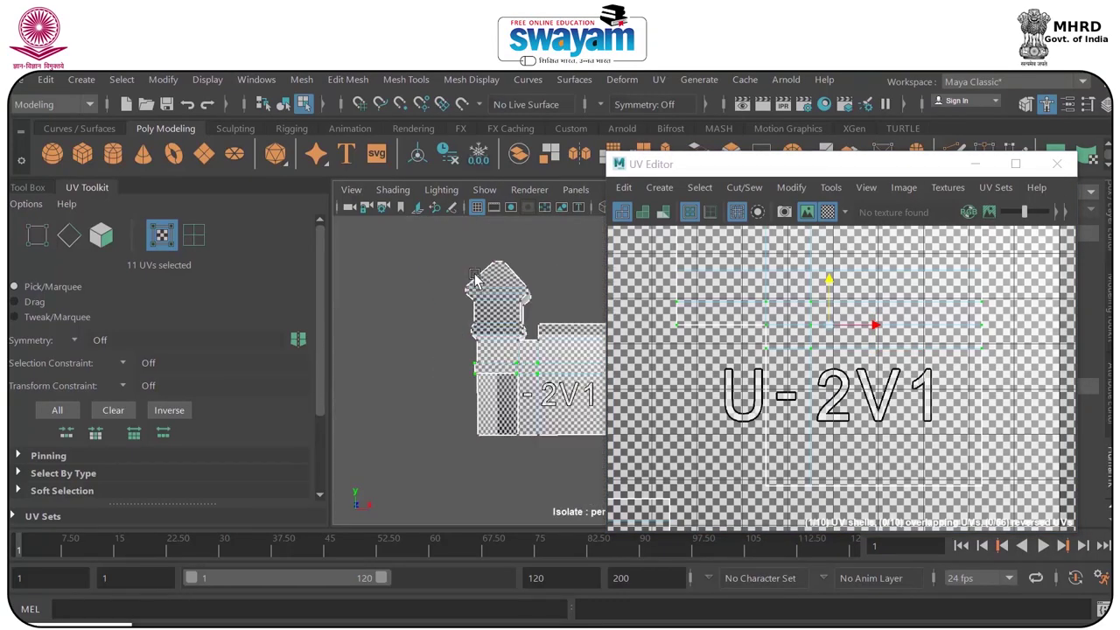
# Save the scene, accepting the student version notice, and minimize the UV Editor.
pyautogui.hotkey('ctrl', 's')
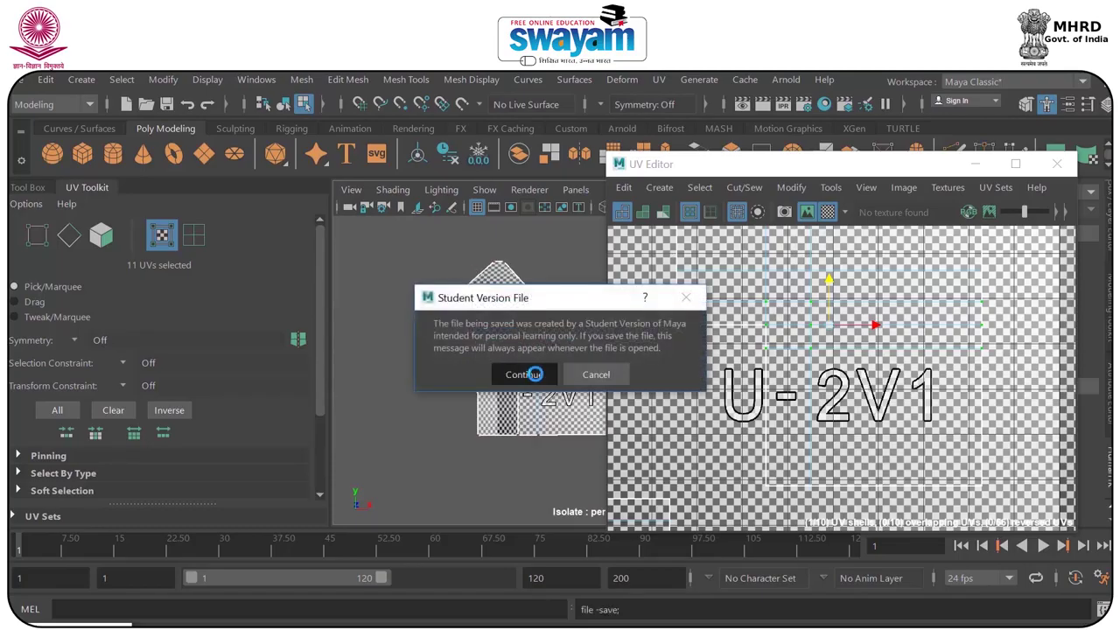
pyautogui.click(532, 375)
pyautogui.click(987, 165)
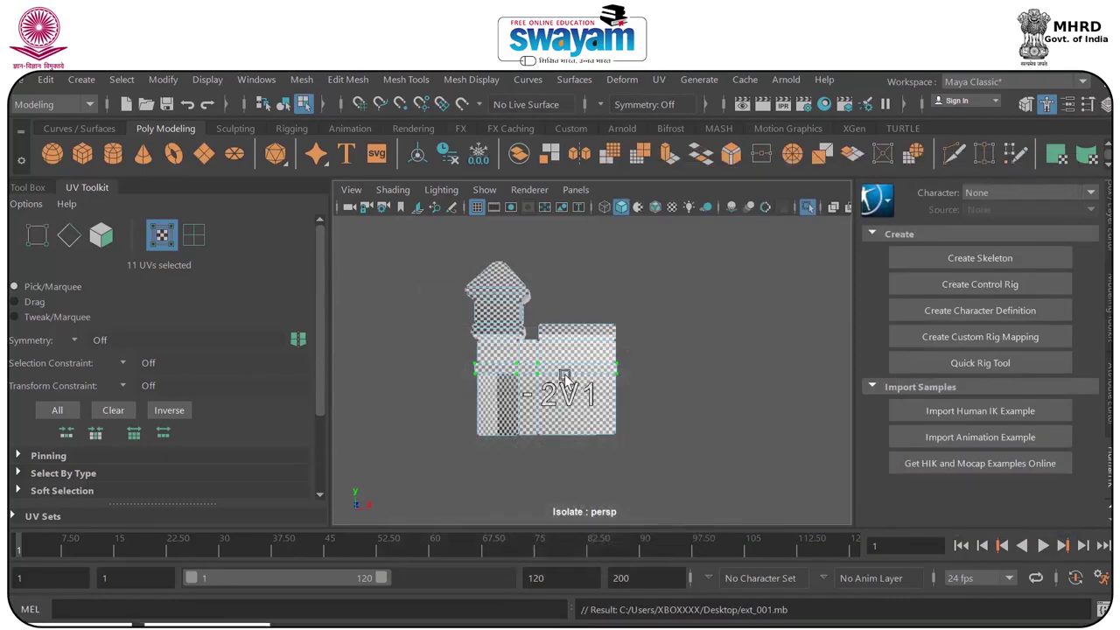
# Examine the checker pattern on the front wall, ledge and flat roof for remaining stretching.
pyautogui.keyDown('alt'); pyautogui.moveTo(565, 380); pyautogui.dragTo(601, 348); pyautogui.keyUp('alt')
pyautogui.scroll(8, 594, 365)
pyautogui.scroll(-6, 603, 359)
pyautogui.scroll(5, 598, 256)
pyautogui.keyDown('alt'); pyautogui.moveTo(633, 293); pyautogui.dragTo(567, 438); pyautogui.keyUp('alt')
pyautogui.scroll(-5, 565, 429)
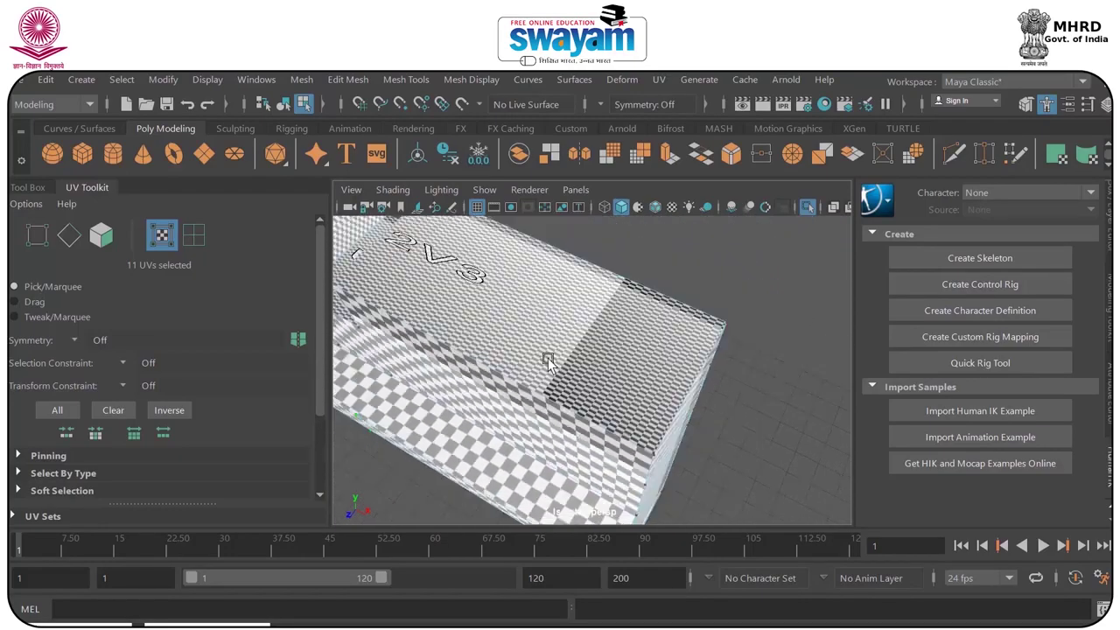
# Restore the UV Editor and select the seven faces of the tower side that faces the flat roof.
pyautogui.click(169, 627)
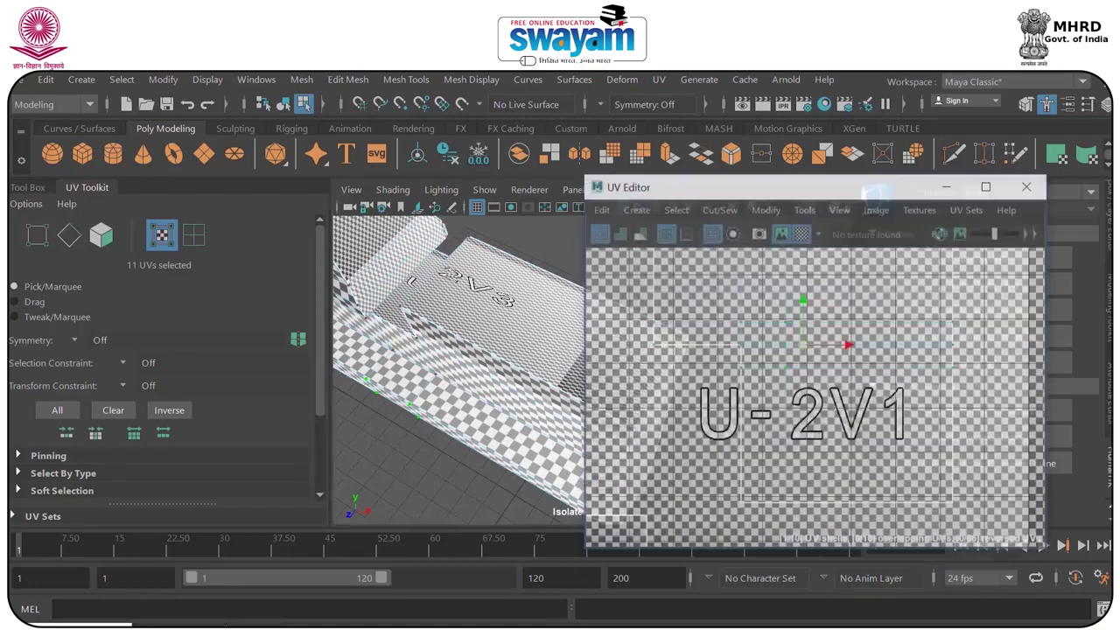
pyautogui.keyDown('alt'); pyautogui.moveTo(453, 354); pyautogui.dragTo(434, 360); pyautogui.keyUp('alt')
pyautogui.moveTo(434, 360); pyautogui.dragTo(438, 214, button='right')
pyautogui.click(418, 342)
pyautogui.keyDown('alt'); pyautogui.moveTo(420, 344); pyautogui.dragTo(459, 300); pyautogui.keyUp('alt')
pyautogui.scroll(-5, 485, 378)
pyautogui.keyDown('alt'); pyautogui.moveTo(458, 299); pyautogui.dragTo(462, 345, button='middle'); pyautogui.keyUp('alt')
pyautogui.click(457, 308)
pyautogui.scroll(4, 457, 321)
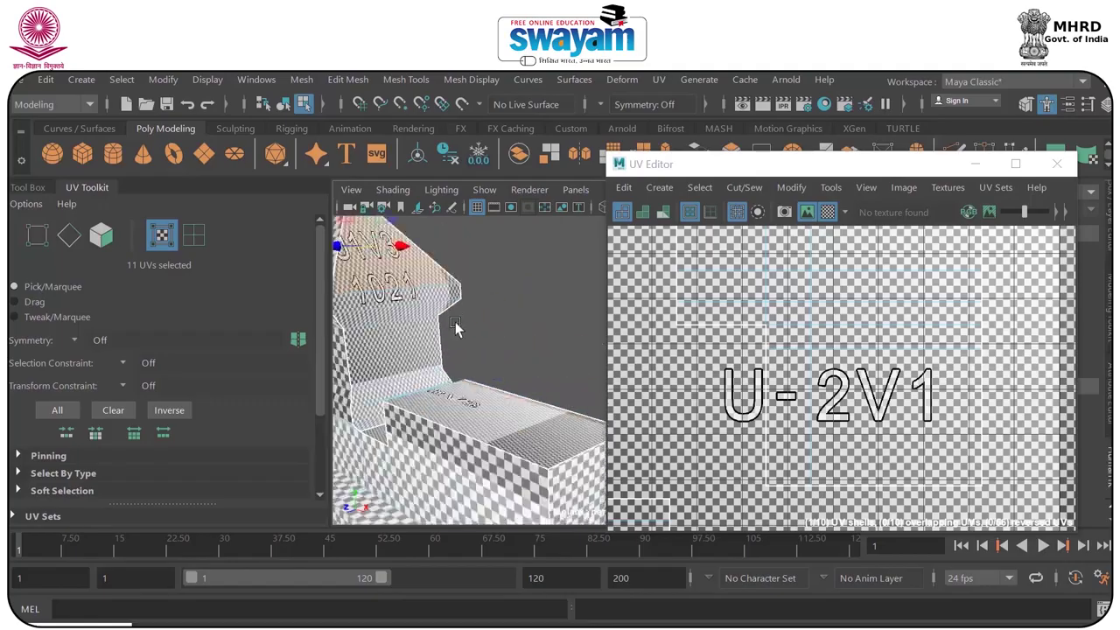
pyautogui.click(378, 399)
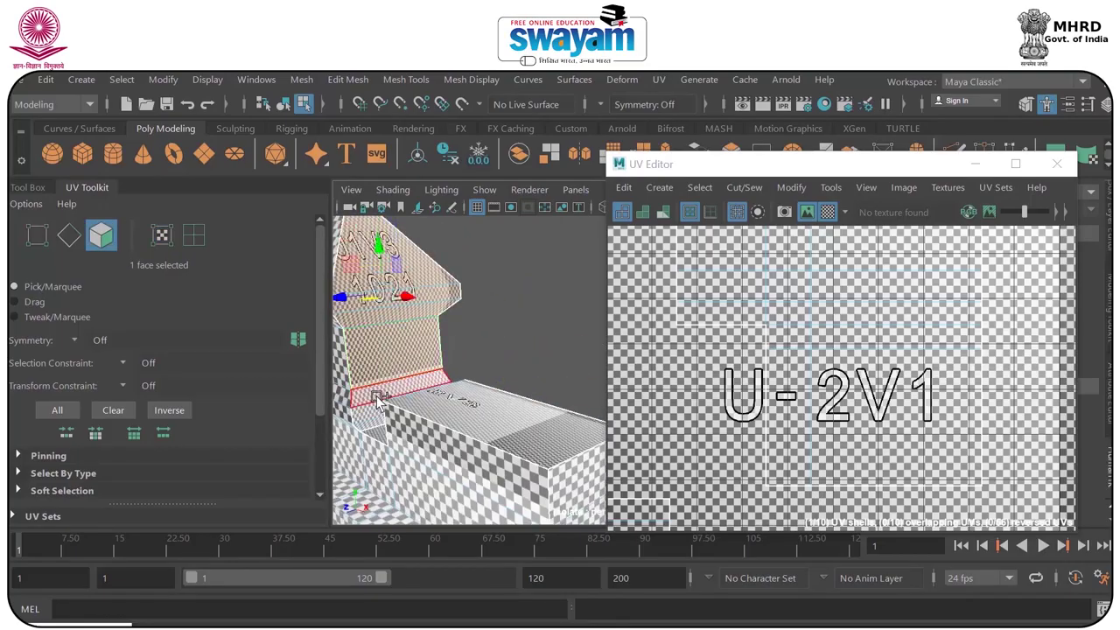
pyautogui.keyDown('shift'); pyautogui.click(371, 424); pyautogui.keyUp('shift')
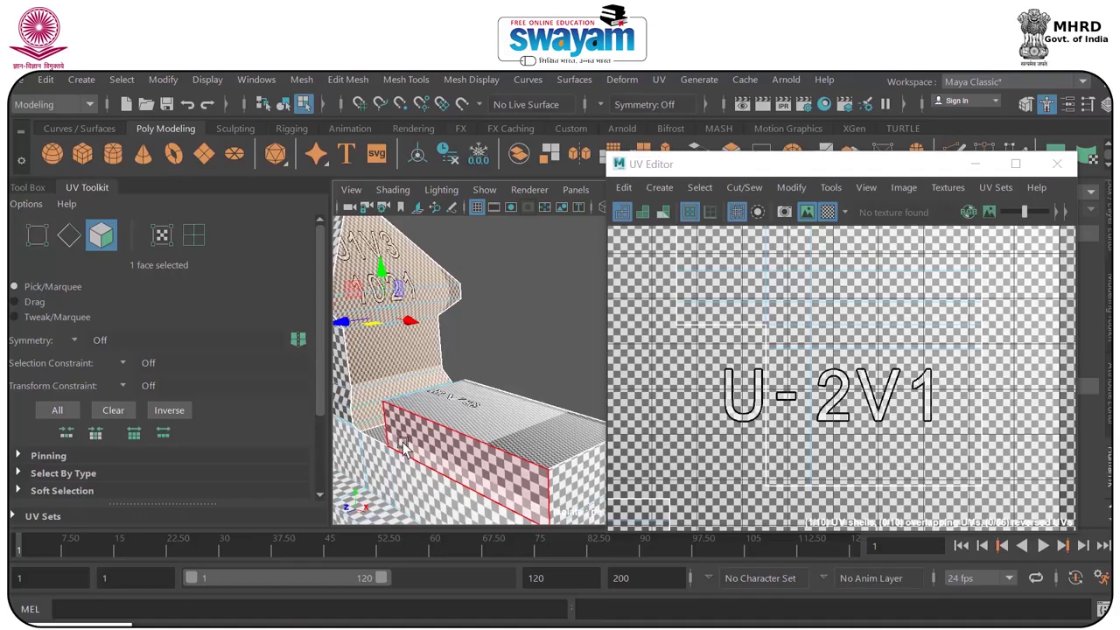
pyautogui.hotkey('ctrl', 'z')
pyautogui.keyDown('alt'); pyautogui.moveTo(409, 445); pyautogui.dragTo(517, 414); pyautogui.keyUp('alt')
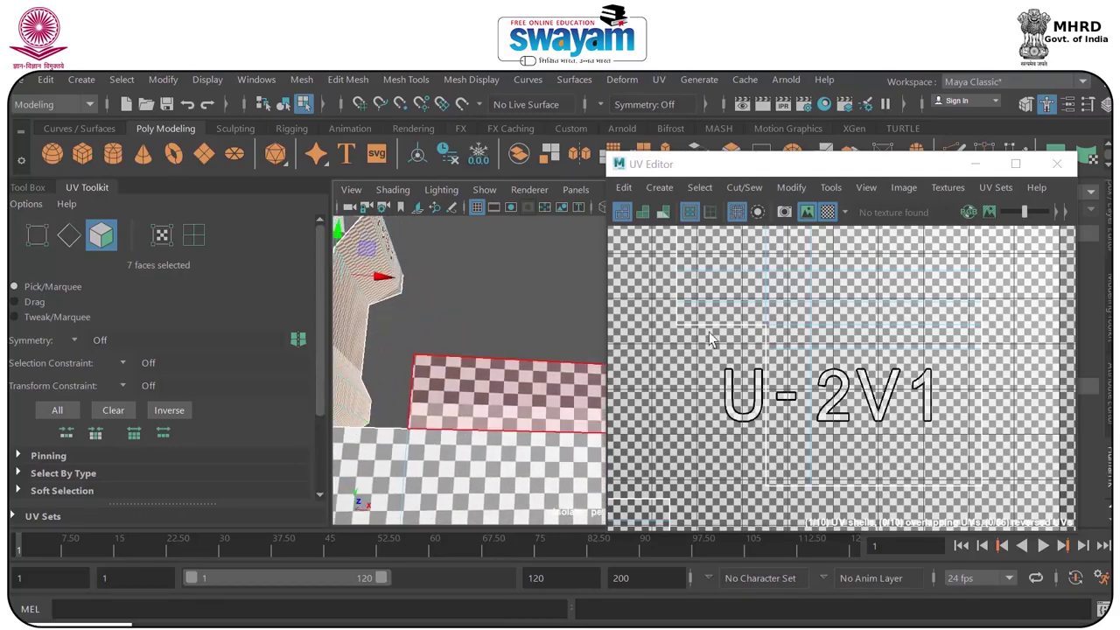
# Move the selected tower side's UV shell beside the matching tower shells near tile U-3V2 and scale it down to their size.
pyautogui.scroll(-12, 868, 350)
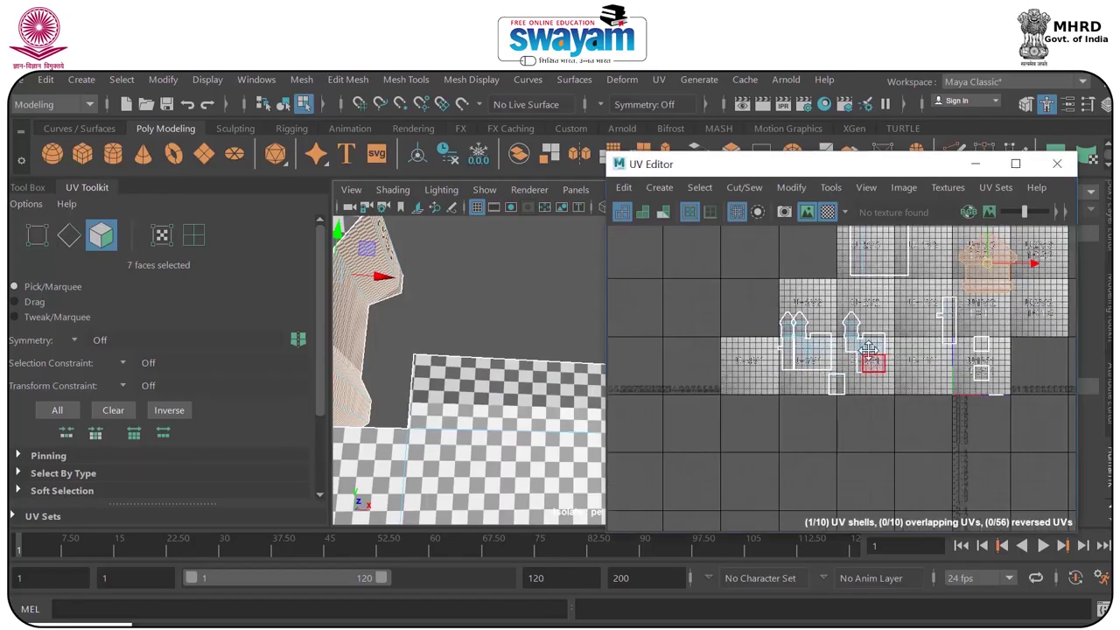
pyautogui.keyDown('alt'); pyautogui.moveTo(868, 350); pyautogui.dragTo(681, 457, button='middle'); pyautogui.keyUp('alt')
pyautogui.scroll(5, 798, 376)
pyautogui.keyDown('alt'); pyautogui.moveTo(795, 382); pyautogui.dragTo(953, 287, button='middle'); pyautogui.keyUp('alt')
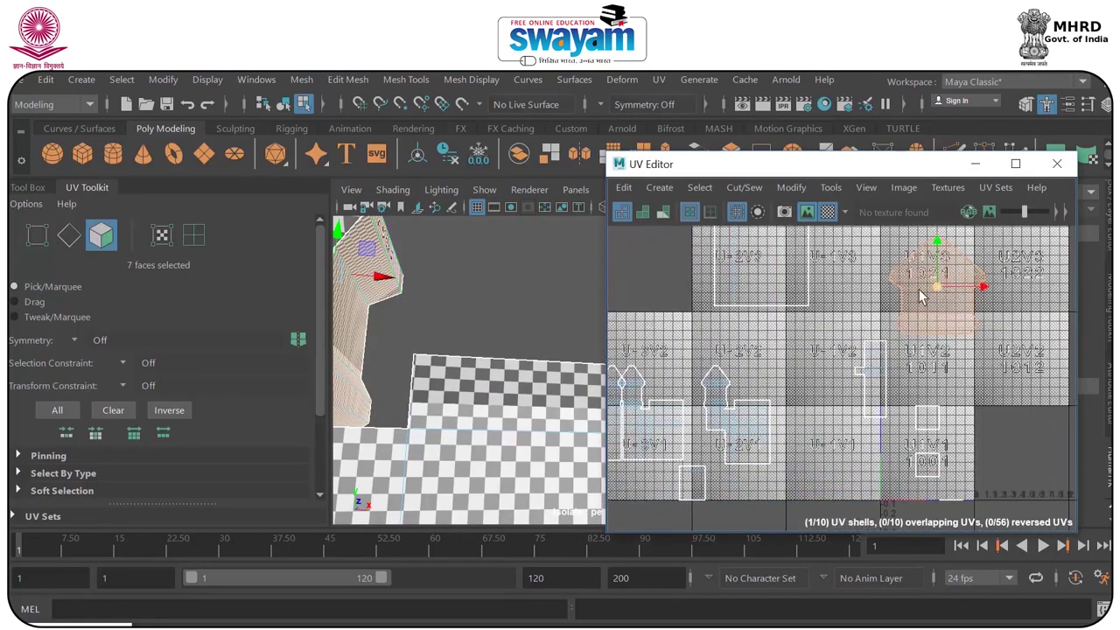
pyautogui.moveTo(920, 290); pyautogui.dragTo(743, 384)
pyautogui.keyDown('alt'); pyautogui.moveTo(743, 383); pyautogui.dragTo(863, 305, button='middle'); pyautogui.keyUp('alt')
pyautogui.moveTo(859, 304); pyautogui.dragTo(676, 304)
pyautogui.scroll(5, 728, 320)
pyautogui.keyDown('alt'); pyautogui.moveTo(728, 320); pyautogui.dragTo(838, 345, button='middle'); pyautogui.keyUp('alt')
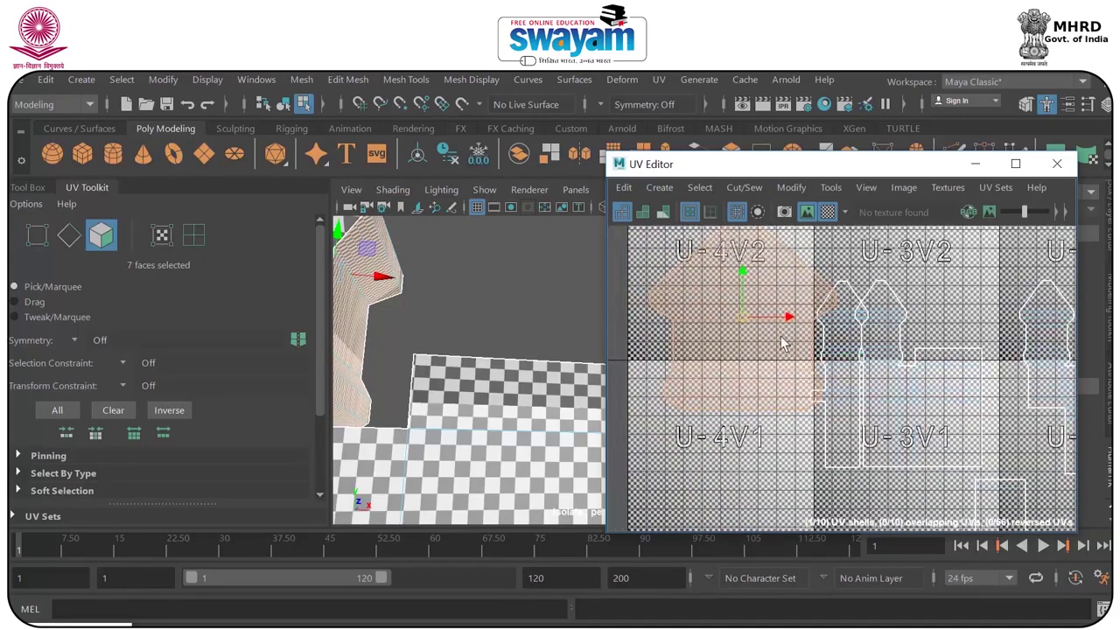
pyautogui.moveTo(741, 324); pyautogui.dragTo(848, 328)
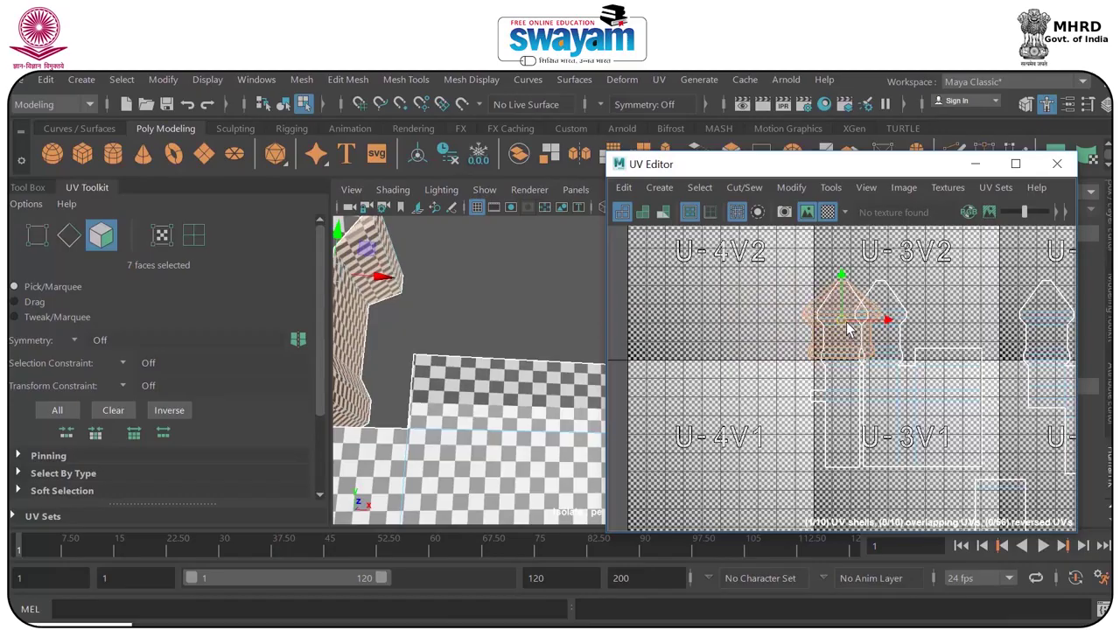
# Hide the checker map and narrow the tower side's shell in U, aligning it with the matching tower outline.
pyautogui.scroll(6, 847, 328)
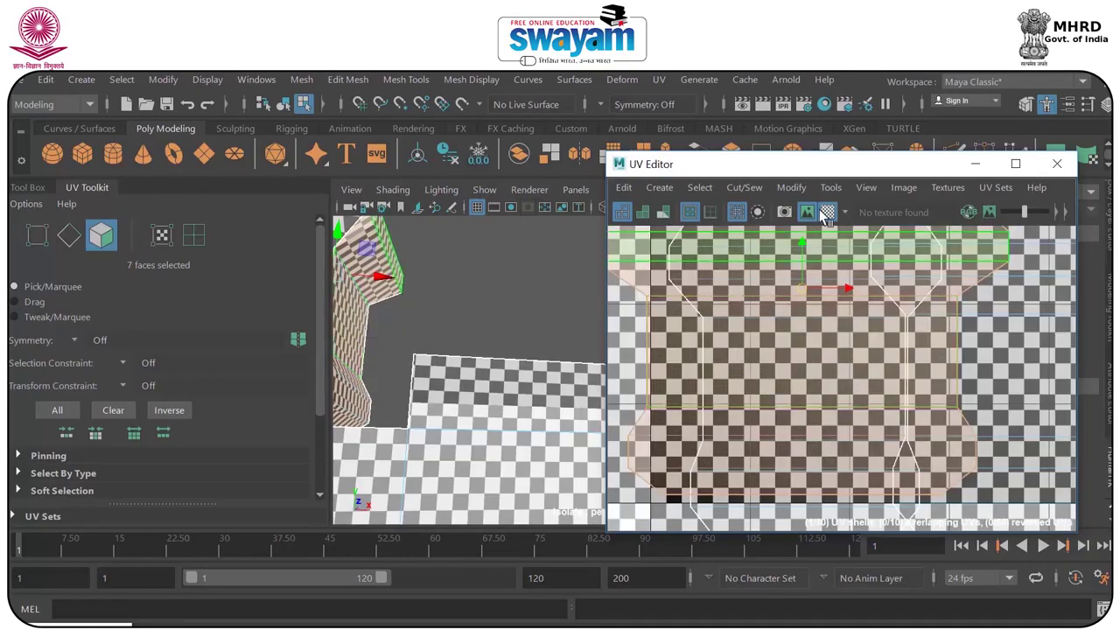
pyautogui.click(822, 213)
pyautogui.scroll(-3, 863, 323)
pyautogui.keyDown('alt'); pyautogui.moveTo(863, 324); pyautogui.dragTo(840, 418, button='middle'); pyautogui.keyUp('alt')
pyautogui.moveTo(796, 381); pyautogui.dragTo(799, 381)
pyautogui.press('w')
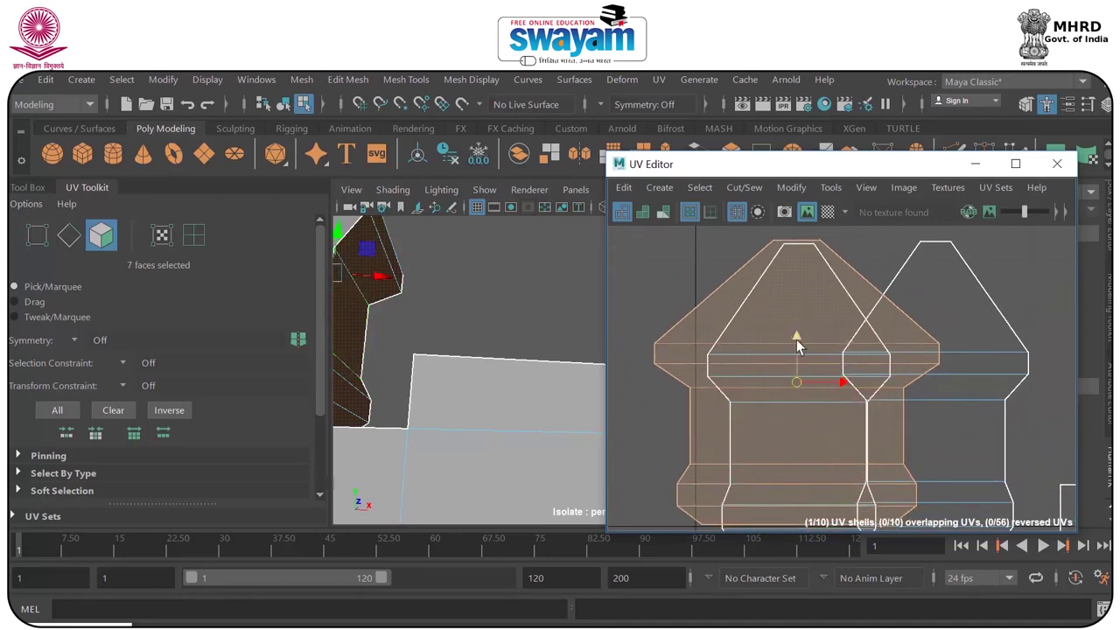
pyautogui.keyDown('alt'); pyautogui.moveTo(820, 374); pyautogui.dragTo(806, 340, button='middle'); pyautogui.keyUp('alt')
pyautogui.moveTo(784, 303); pyautogui.dragTo(783, 307)
pyautogui.keyDown('alt'); pyautogui.moveTo(808, 334); pyautogui.dragTo(795, 359, button='middle'); pyautogui.keyUp('alt')
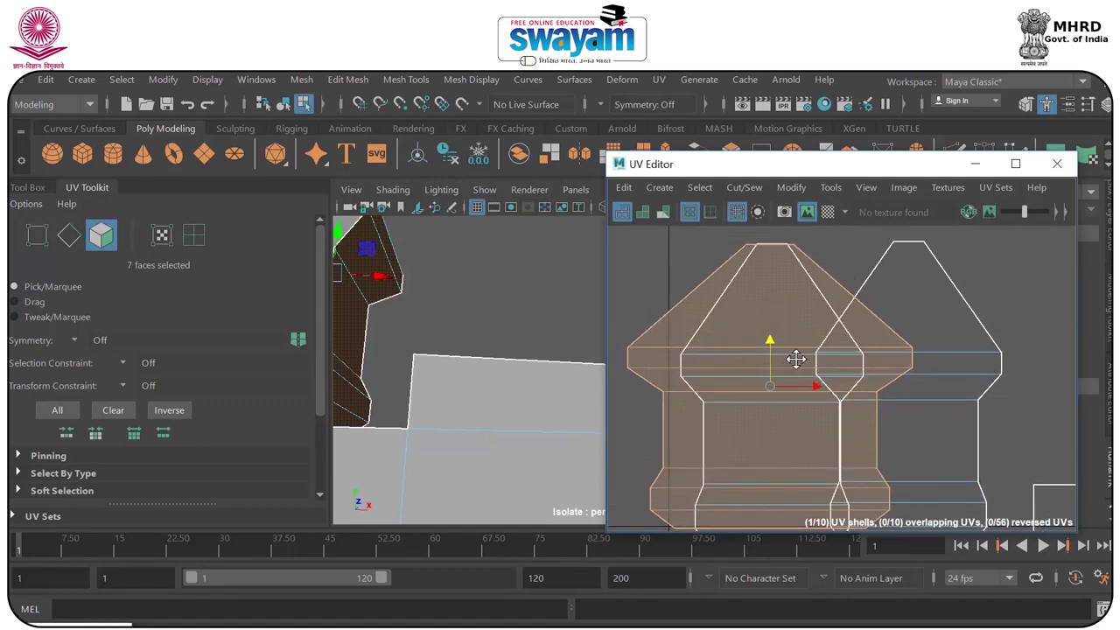
pyautogui.moveTo(812, 391); pyautogui.dragTo(797, 380)
pyautogui.press('w')
pyautogui.moveTo(769, 343); pyautogui.dragTo(769, 350)
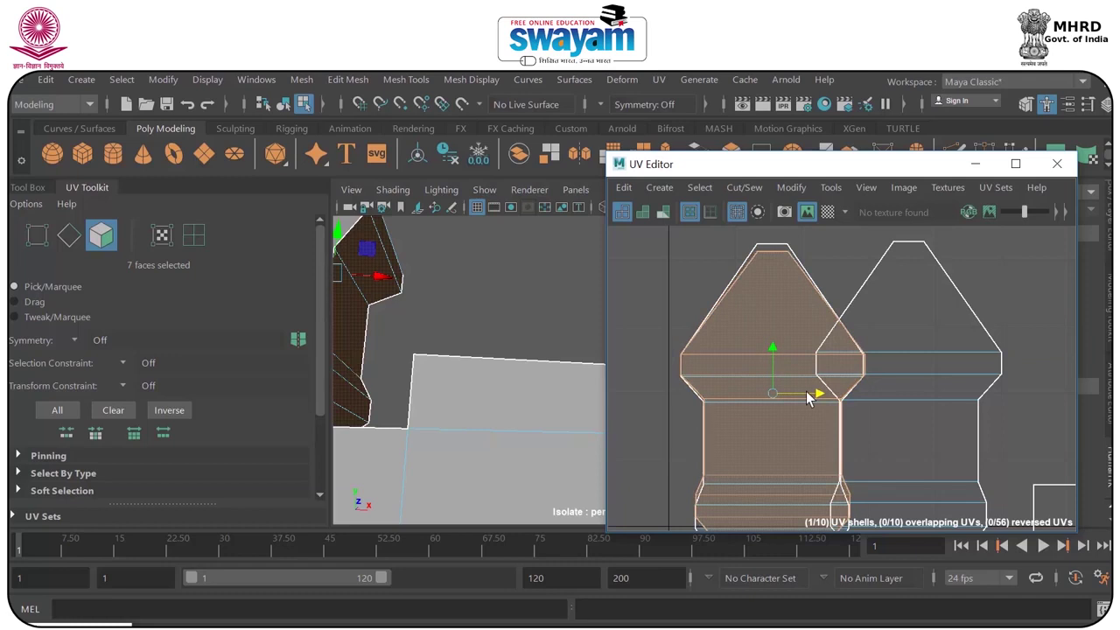
# Show the checker map, check the tower side's squares on the model, and move its shell to free space in tile U-4V2.
pyautogui.scroll(-1, 809, 391)
pyautogui.click(827, 212)
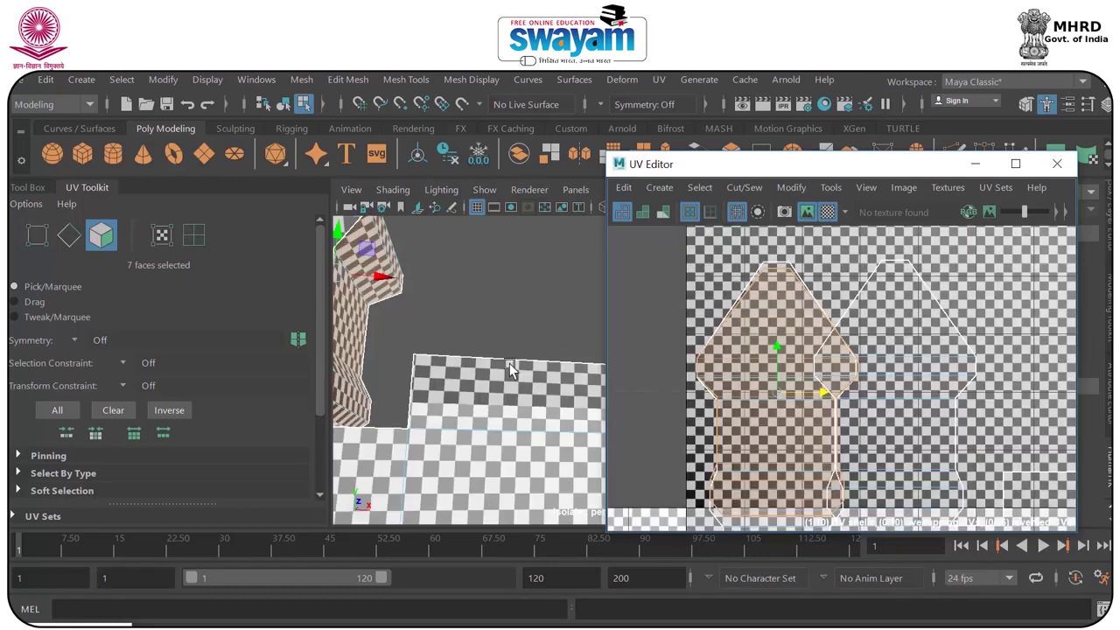
pyautogui.keyDown('alt'); pyautogui.moveTo(510, 365); pyautogui.dragTo(329, 407); pyautogui.keyUp('alt')
pyautogui.keyDown('alt'); pyautogui.moveTo(482, 379); pyautogui.dragTo(528, 434, button='middle'); pyautogui.keyUp('alt')
pyautogui.scroll(4, 494, 367)
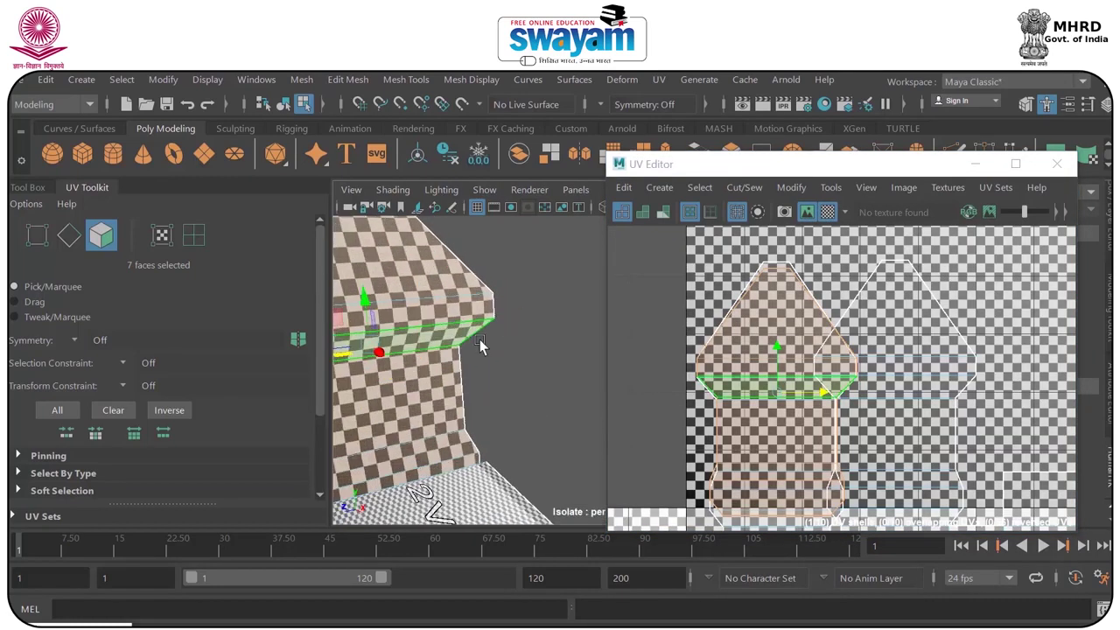
pyautogui.keyDown('alt'); pyautogui.moveTo(482, 345); pyautogui.dragTo(448, 353); pyautogui.keyUp('alt')
pyautogui.scroll(-6, 798, 388)
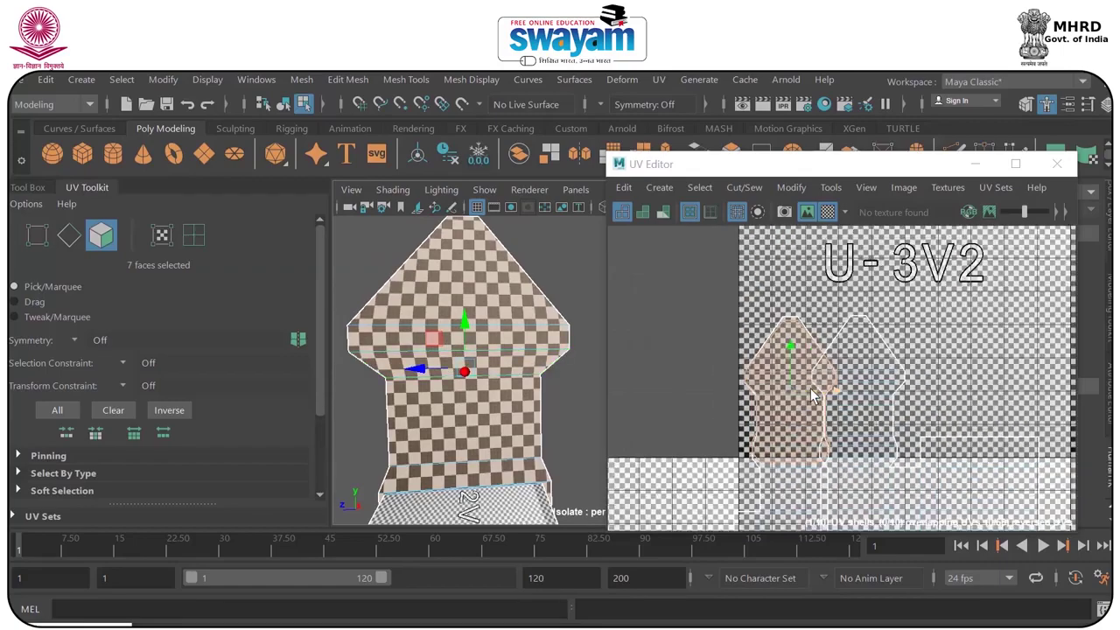
pyautogui.moveTo(800, 388); pyautogui.dragTo(699, 387)
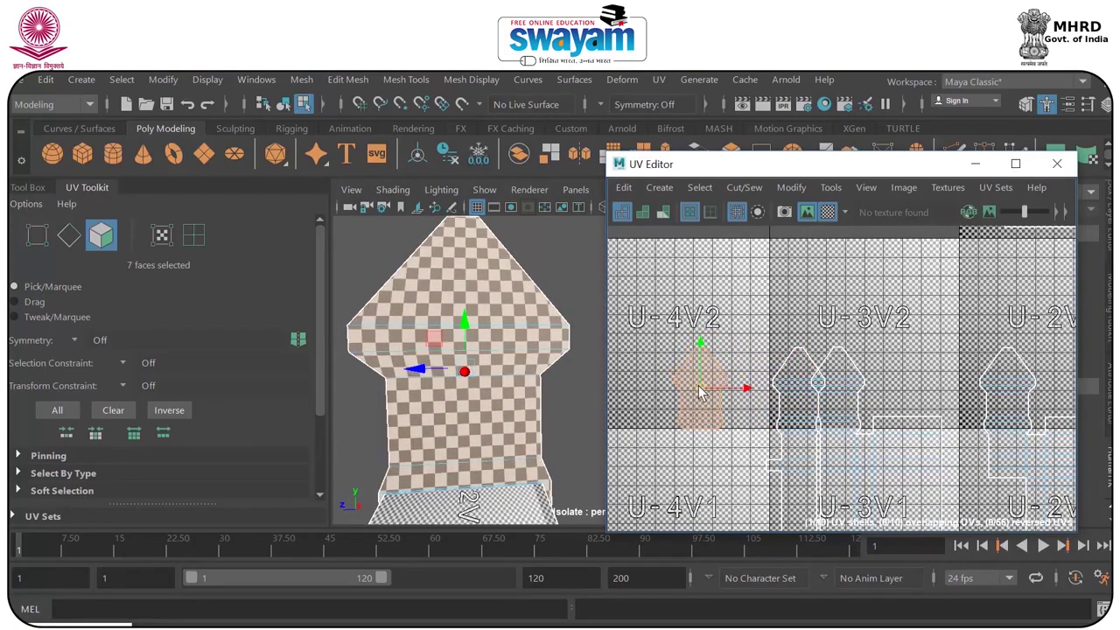
# Select the flat roof face together with its adjoining small end wall and ledge faces.
pyautogui.scroll(-5, 555, 357)
pyautogui.keyDown('alt'); pyautogui.moveTo(500, 409); pyautogui.dragTo(544, 423); pyautogui.keyUp('alt')
pyautogui.scroll(5, 502, 367)
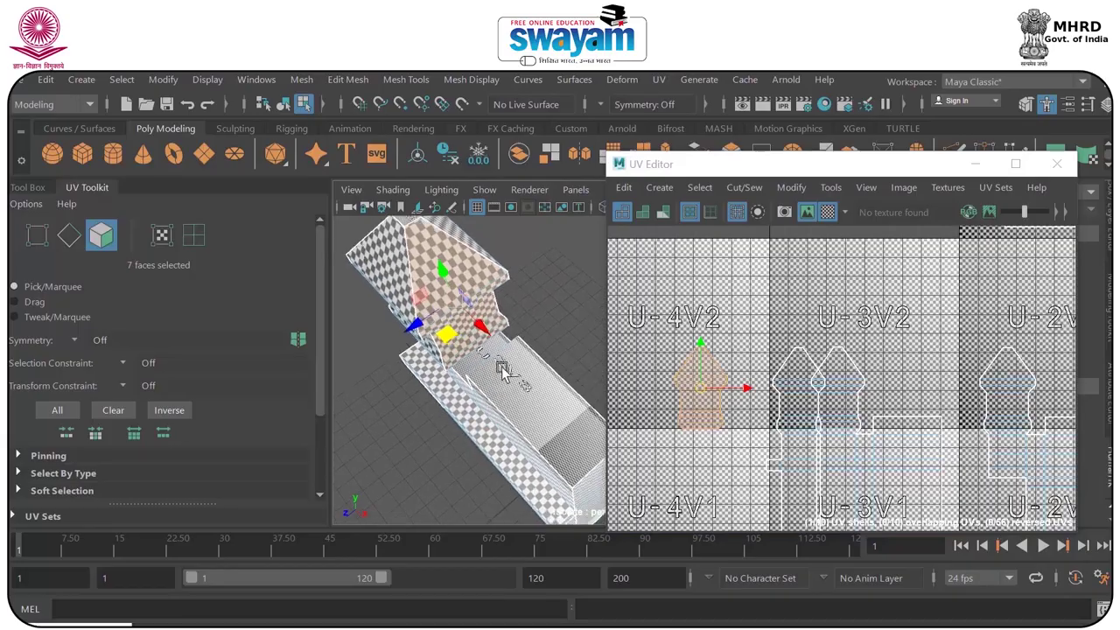
pyautogui.scroll(3, 493, 364)
pyautogui.click(468, 387)
pyautogui.scroll(-5, 464, 390)
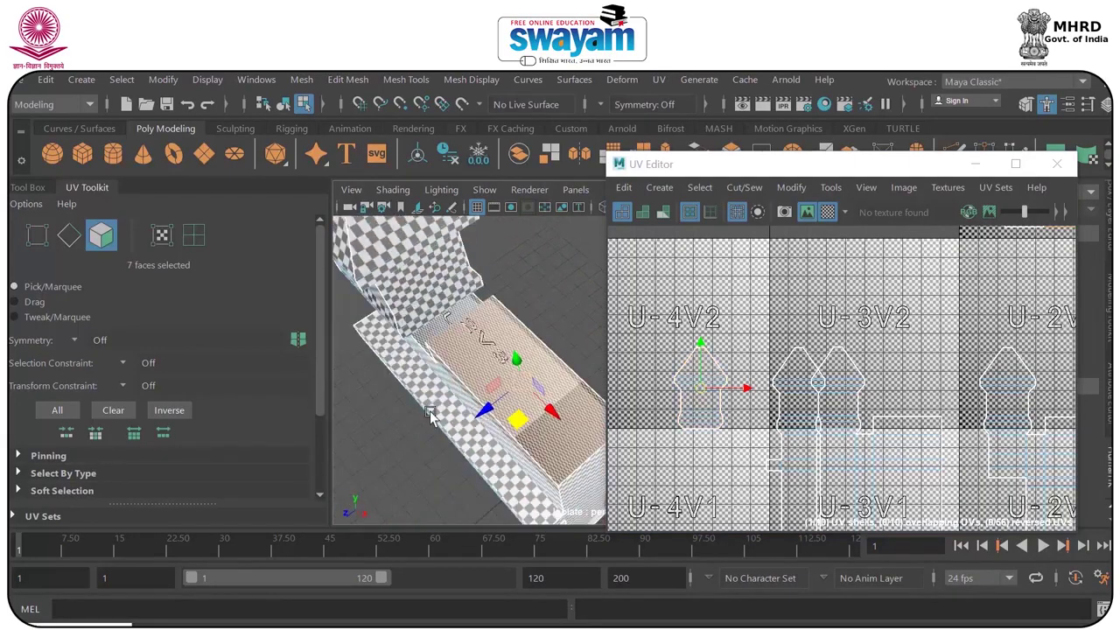
pyautogui.keyDown('alt'); pyautogui.moveTo(435, 420); pyautogui.dragTo(482, 390); pyautogui.keyUp('alt')
pyautogui.scroll(5, 497, 367)
pyautogui.keyDown('shift'); pyautogui.click(429, 346); pyautogui.keyUp('shift')
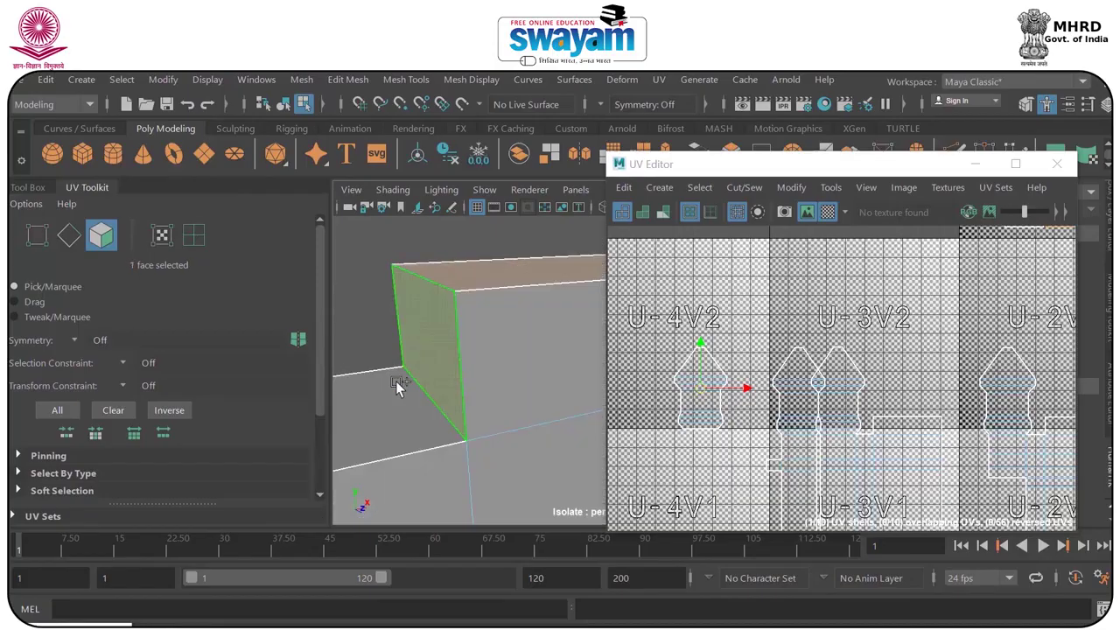
pyautogui.keyDown('shift'); pyautogui.click(403, 409); pyautogui.keyUp('shift')
pyautogui.scroll(-5, 406, 411)
pyautogui.keyDown('alt'); pyautogui.moveTo(474, 430); pyautogui.dragTo(390, 457); pyautogui.keyUp('alt')
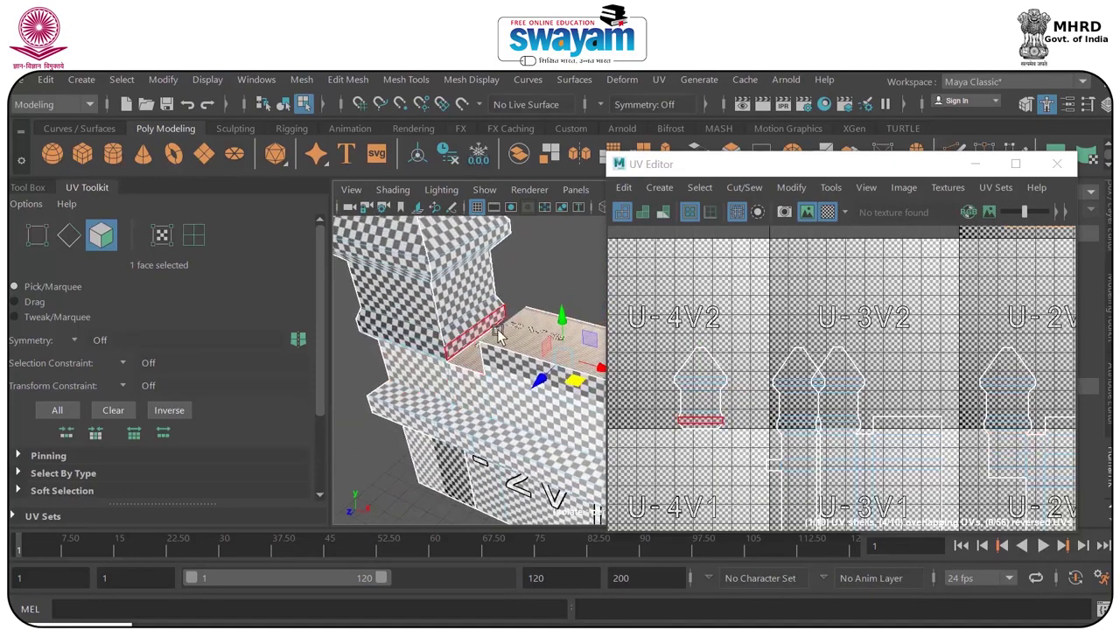
# Scale the flat roof's UV shell down in V until its checker squares look even on the model.
pyautogui.keyDown('alt'); pyautogui.moveTo(1003, 422); pyautogui.dragTo(817, 461, button='middle'); pyautogui.keyUp('alt')
pyautogui.scroll(-7, 901, 374)
pyautogui.scroll(7, 836, 335)
pyautogui.keyDown('alt'); pyautogui.moveTo(837, 382); pyautogui.dragTo(821, 318, button='middle'); pyautogui.keyUp('alt')
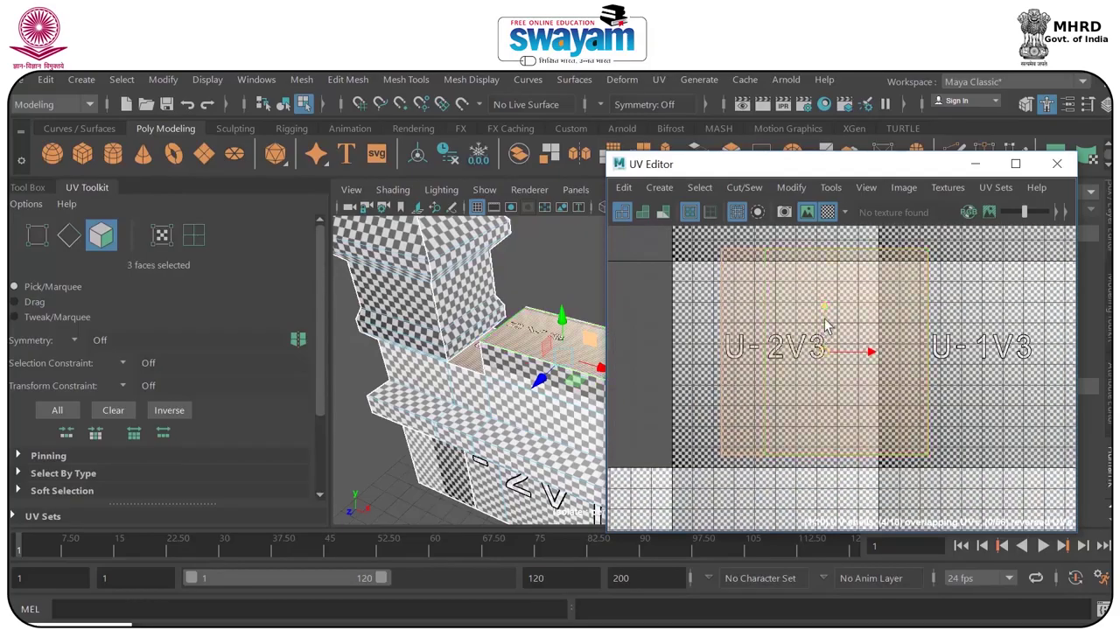
pyautogui.press('r')
pyautogui.moveTo(824, 311); pyautogui.dragTo(826, 338)
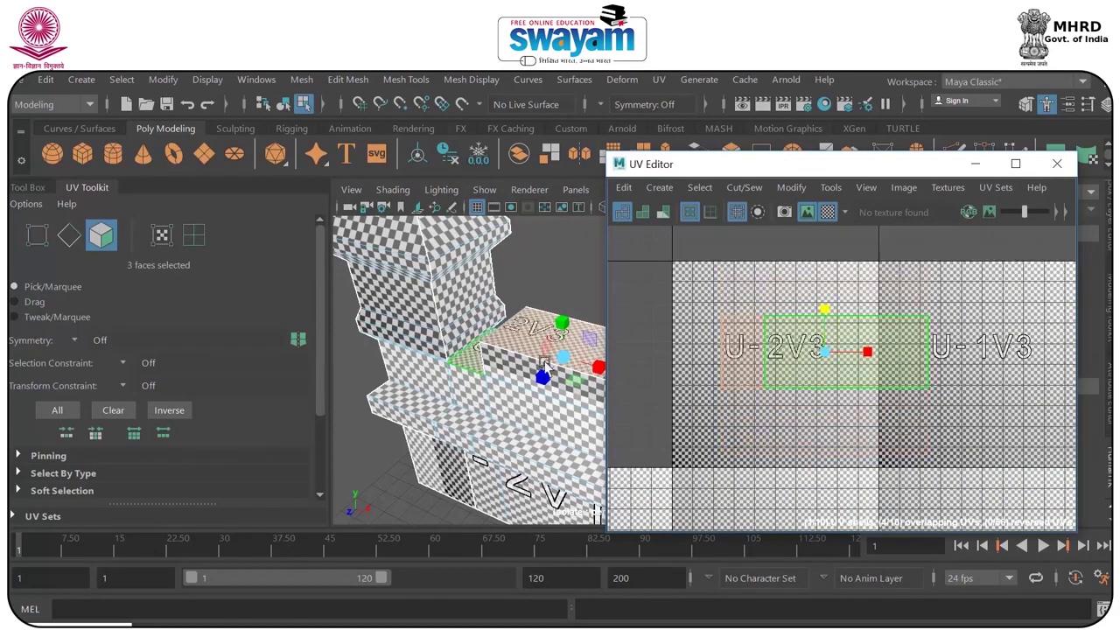
pyautogui.press('f')
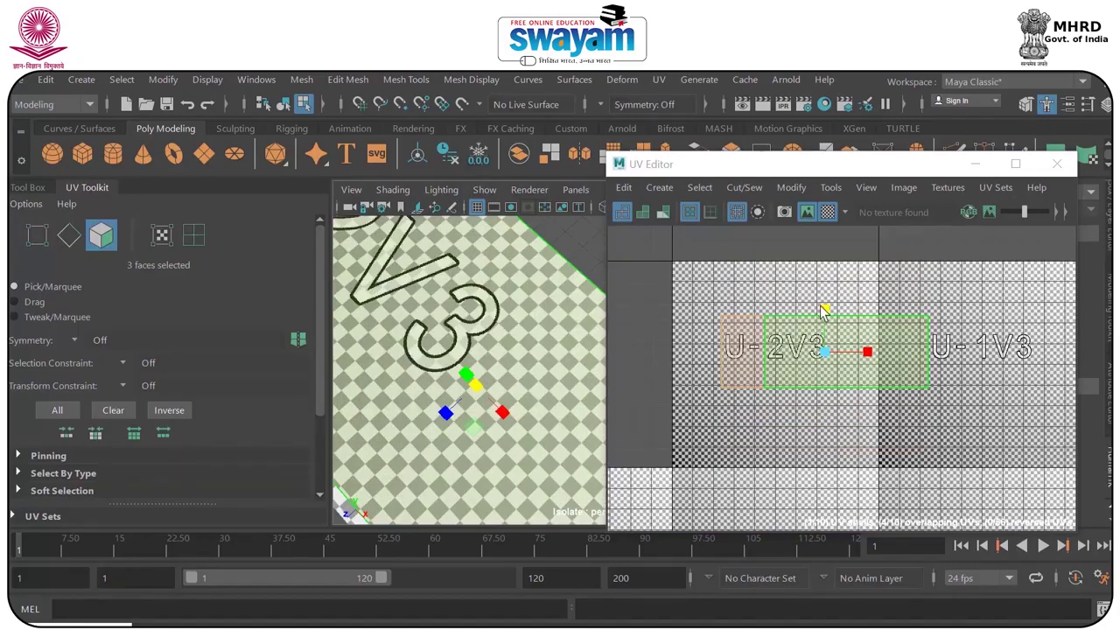
pyautogui.moveTo(823, 311)
pyautogui.mouseDown()
pyautogui.moveTo(815, 335)
pyautogui.moveTo(815, 322)
pyautogui.mouseUp()
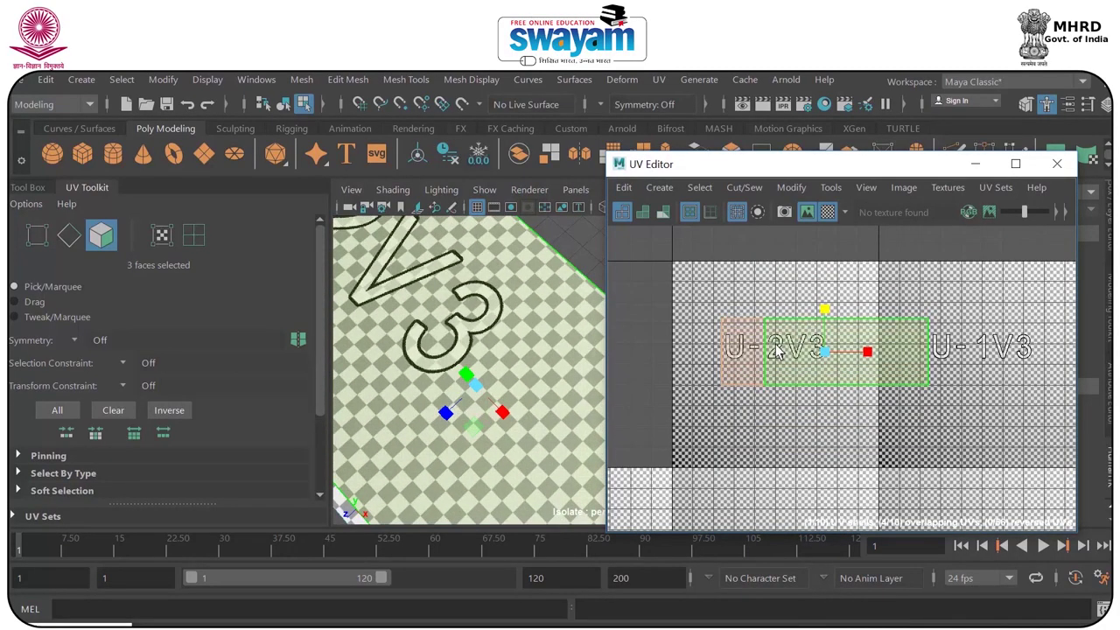
# Hide the checker map and move one UV pair at the roof shell's inner edge along positive U to open the collapsed end wall.
pyautogui.scroll(-5, 777, 351)
pyautogui.keyDown('alt'); pyautogui.moveTo(541, 346); pyautogui.dragTo(479, 347); pyautogui.keyUp('alt')
pyautogui.scroll(-6, 522, 353)
pyautogui.scroll(6, 532, 375)
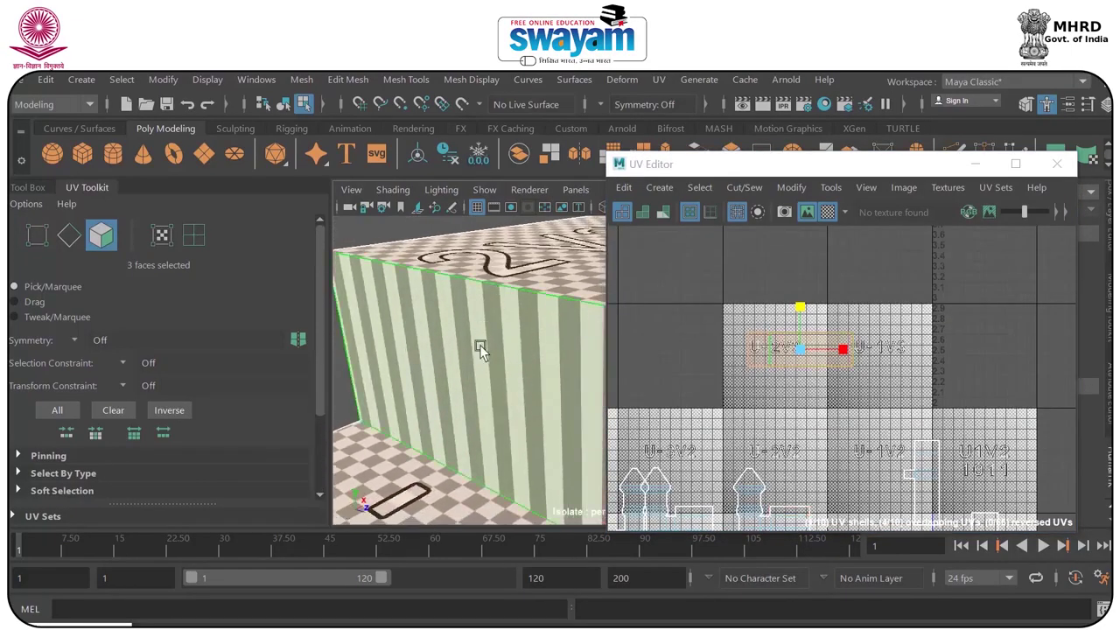
pyautogui.click(485, 345)
pyautogui.scroll(6, 748, 340)
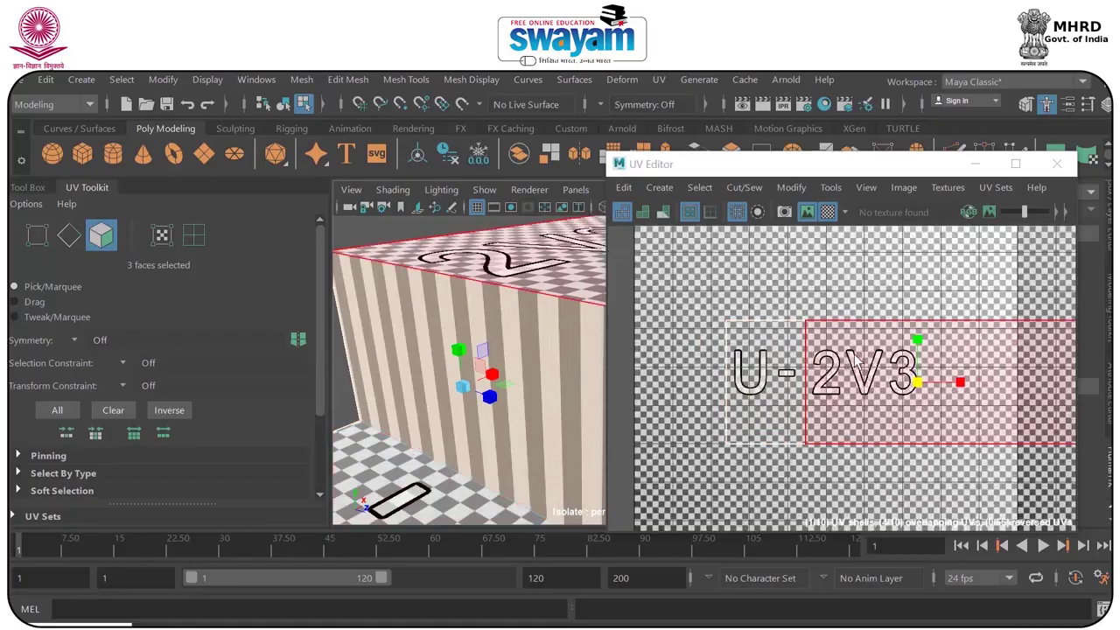
pyautogui.keyDown('alt'); pyautogui.moveTo(855, 354); pyautogui.dragTo(809, 310, button='middle'); pyautogui.keyUp('alt')
pyautogui.click(827, 214)
pyautogui.moveTo(727, 318); pyautogui.dragTo(840, 316, button='right')
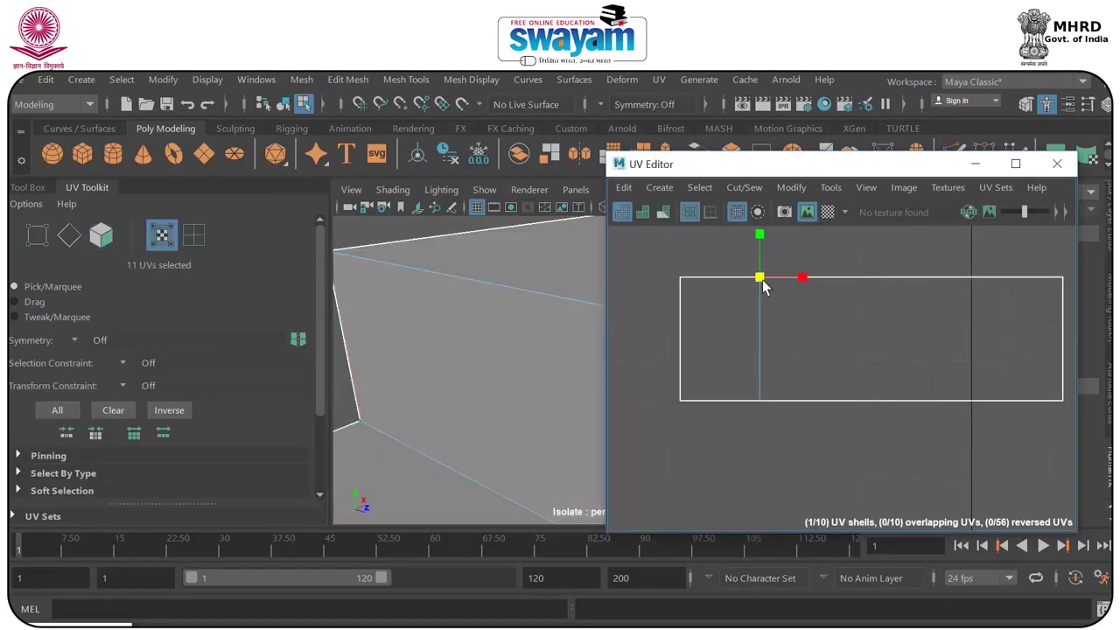
pyautogui.keyDown('shift'); pyautogui.click(760, 399); pyautogui.keyUp('shift')
pyautogui.scroll(-4, 491, 388)
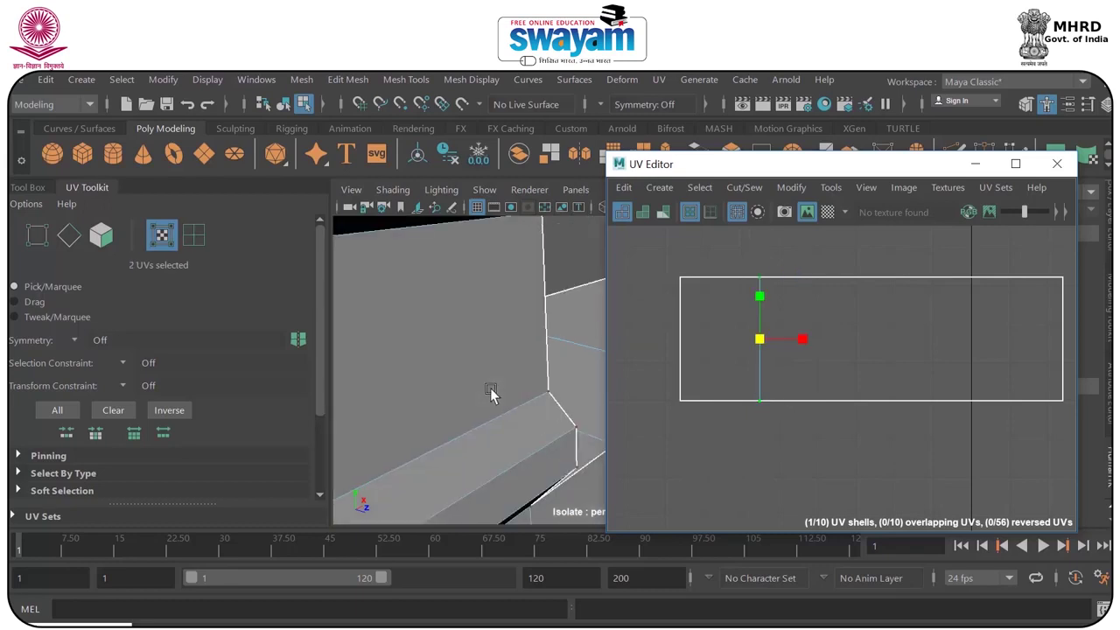
pyautogui.keyDown('alt'); pyautogui.moveTo(513, 390); pyautogui.dragTo(429, 381, button='middle'); pyautogui.keyUp('alt')
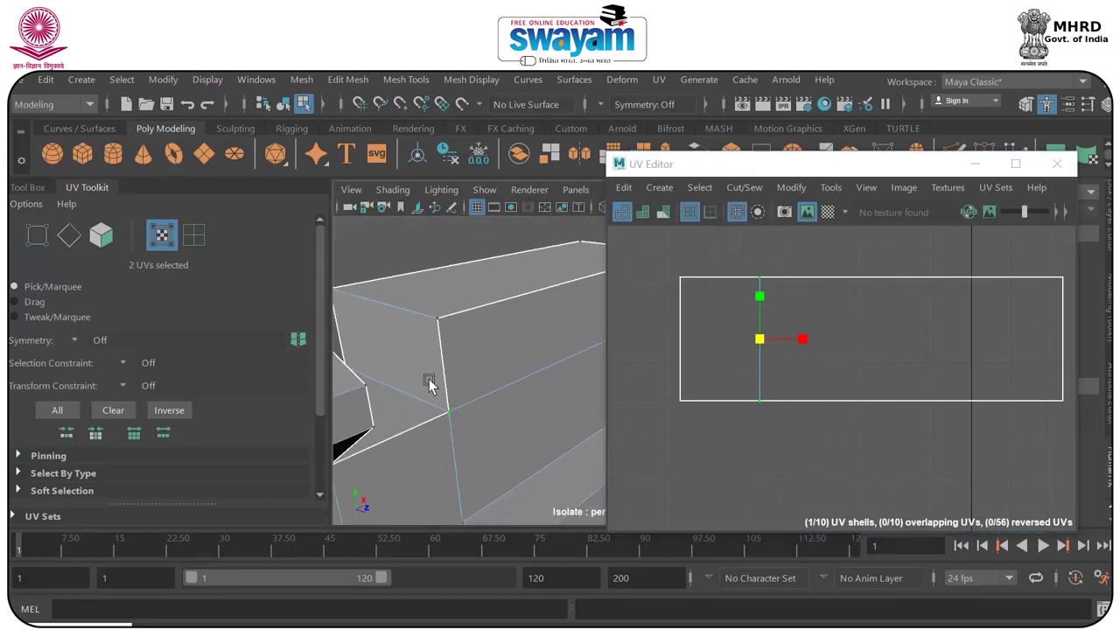
pyautogui.moveTo(797, 344); pyautogui.dragTo(827, 344)
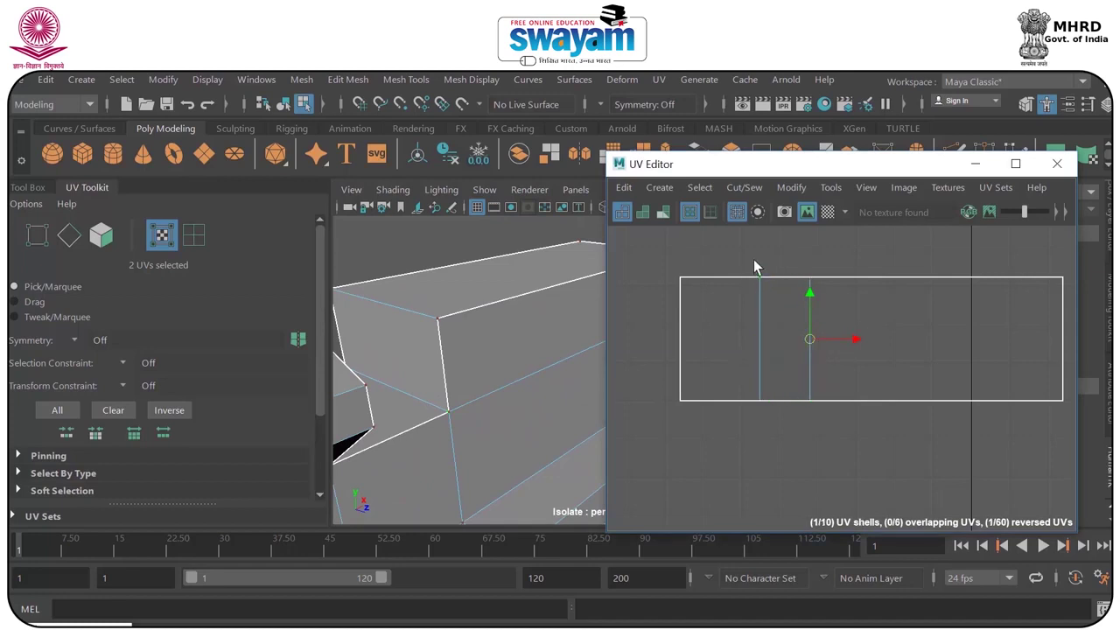
# Adjust the two inner UV columns of the roof shell along U to space the ledge, end wall and roof faces.
pyautogui.moveTo(751, 256); pyautogui.dragTo(771, 397)
pyautogui.moveTo(710, 429); pyautogui.dragTo(711, 429)
pyautogui.keyDown('alt'); pyautogui.moveTo(450, 425); pyautogui.dragTo(528, 397); pyautogui.keyUp('alt')
pyautogui.moveTo(743, 258); pyautogui.dragTo(764, 399)
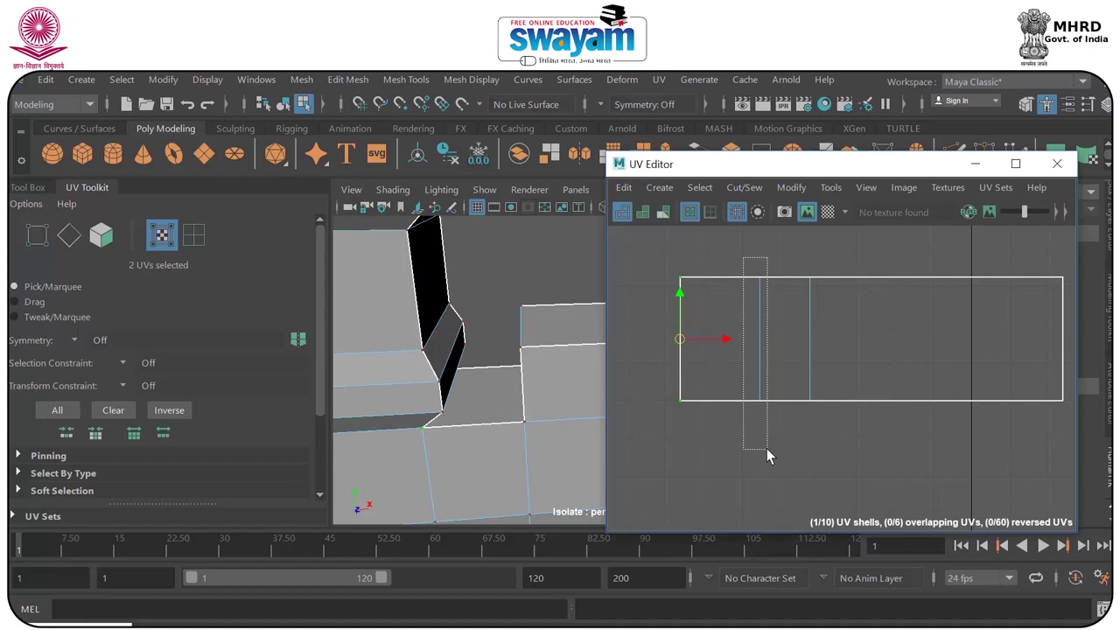
pyautogui.moveTo(767, 448); pyautogui.dragTo(766, 449)
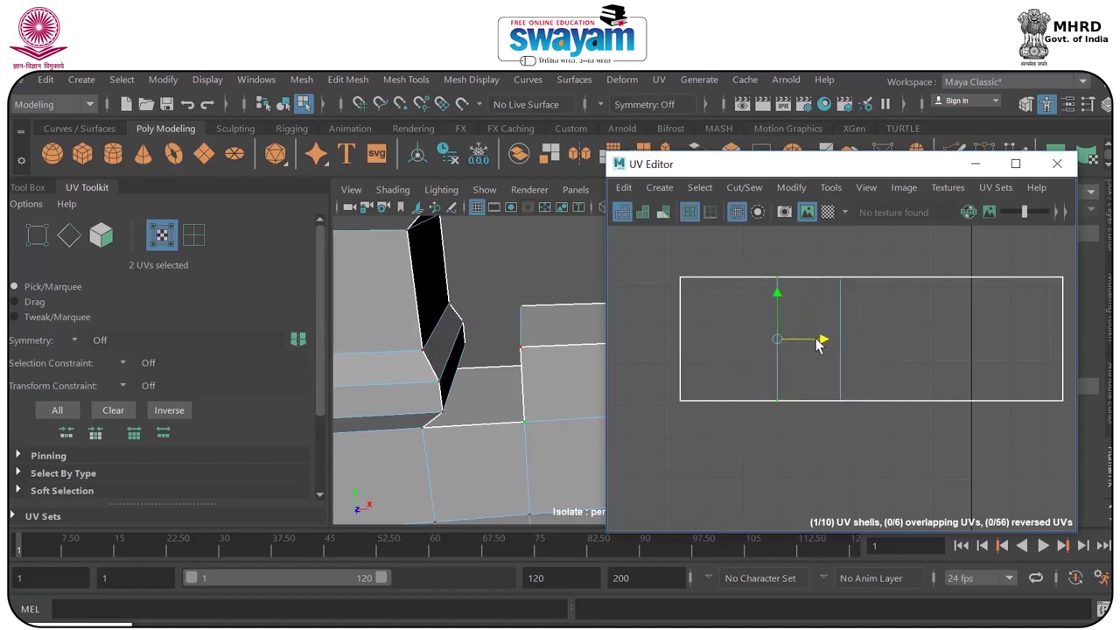
pyautogui.moveTo(896, 447); pyautogui.dragTo(896, 448)
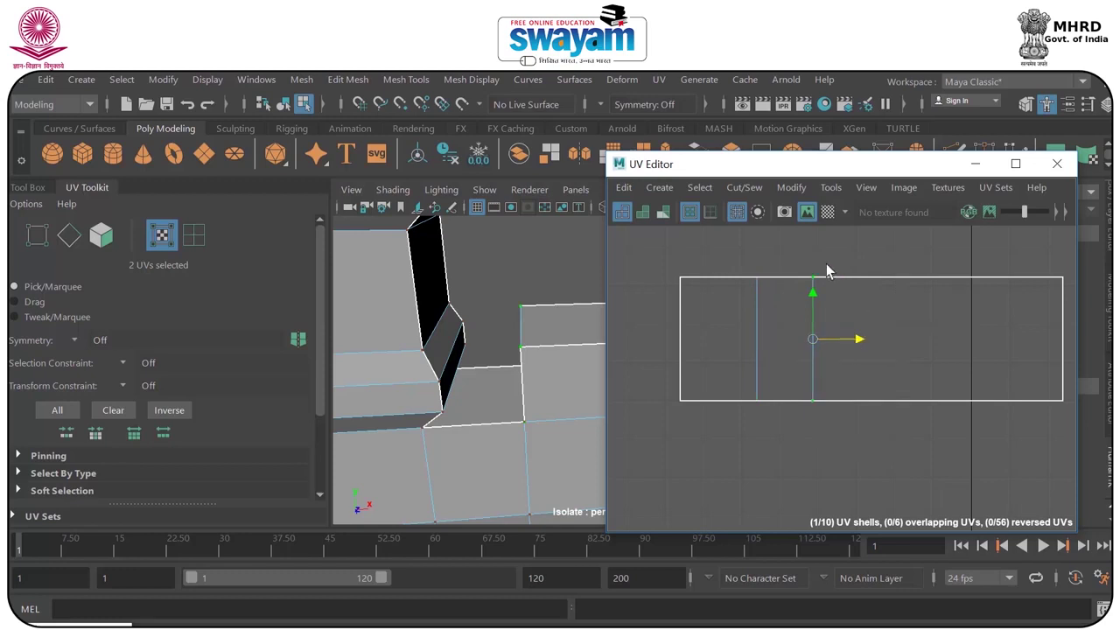
pyautogui.scroll(-4, 830, 274)
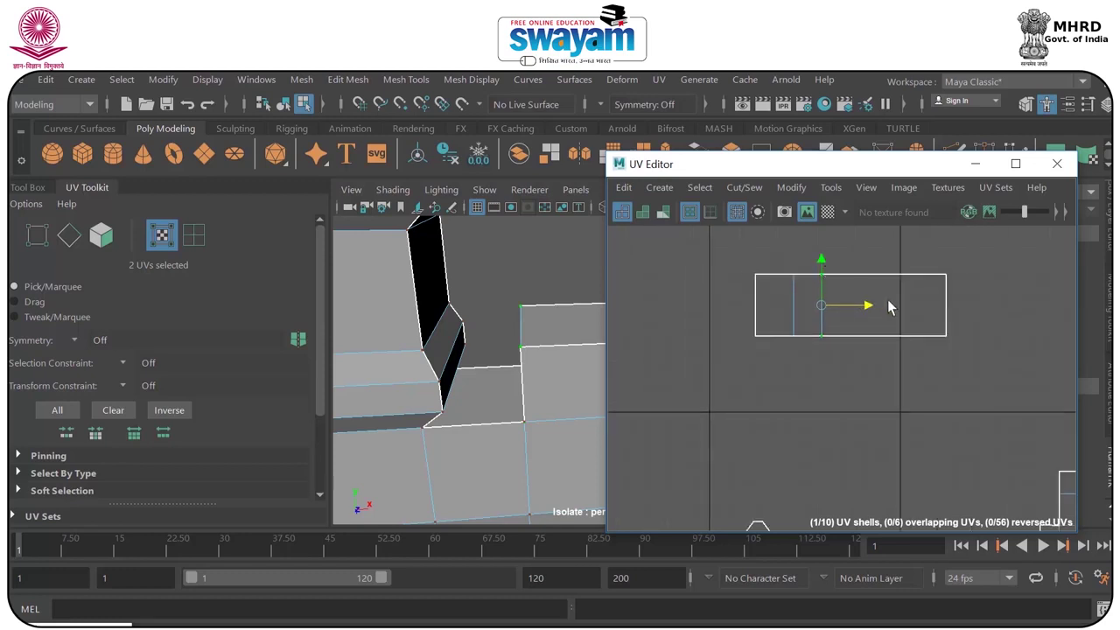
# Show the checker map again and examine the squares on the roof's ledge, end wall and top from close up.
pyautogui.click(829, 213)
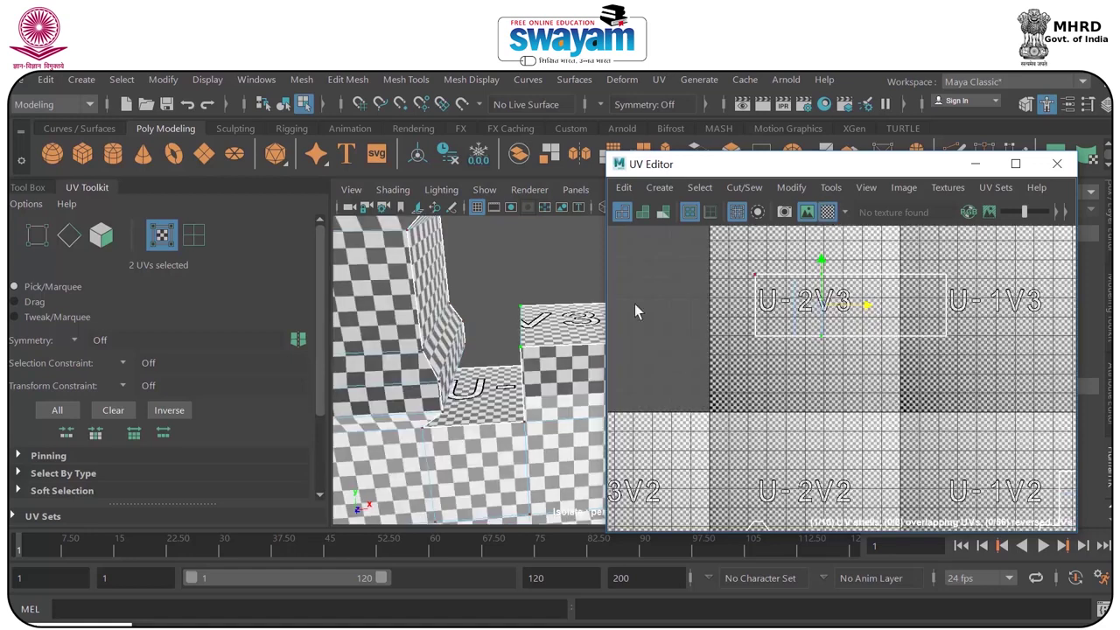
pyautogui.keyDown('alt'); pyautogui.moveTo(538, 360); pyautogui.dragTo(578, 331); pyautogui.keyUp('alt')
pyautogui.keyDown('alt'); pyautogui.moveTo(564, 339); pyautogui.dragTo(499, 353, button='middle'); pyautogui.keyUp('alt')
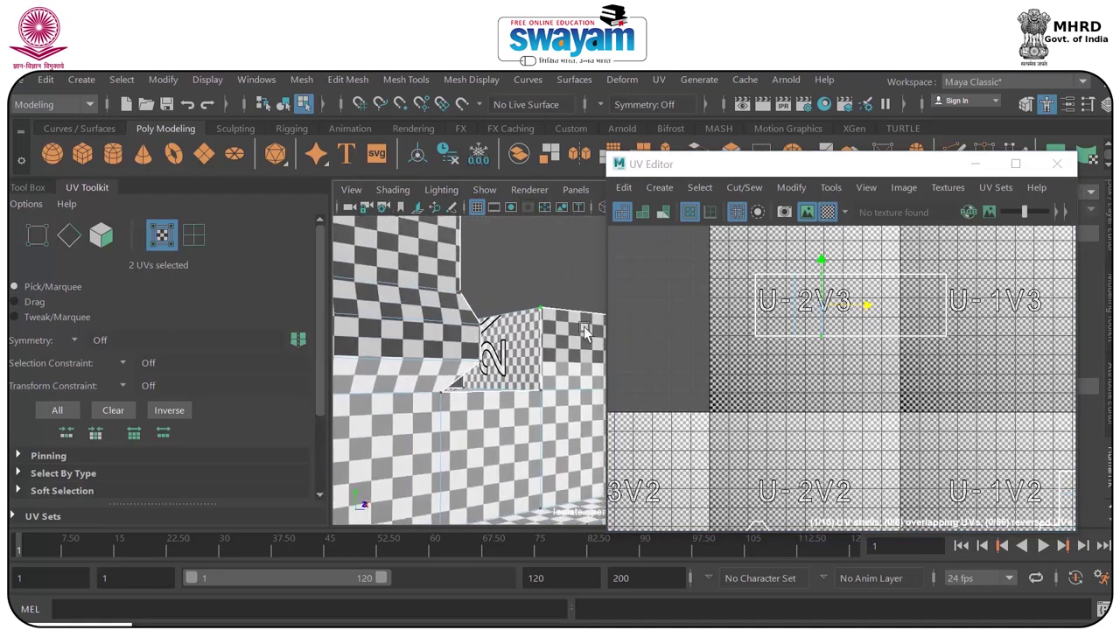
pyautogui.scroll(5, 440, 360)
pyautogui.keyDown('alt'); pyautogui.moveTo(407, 362); pyautogui.dragTo(454, 365); pyautogui.keyUp('alt')
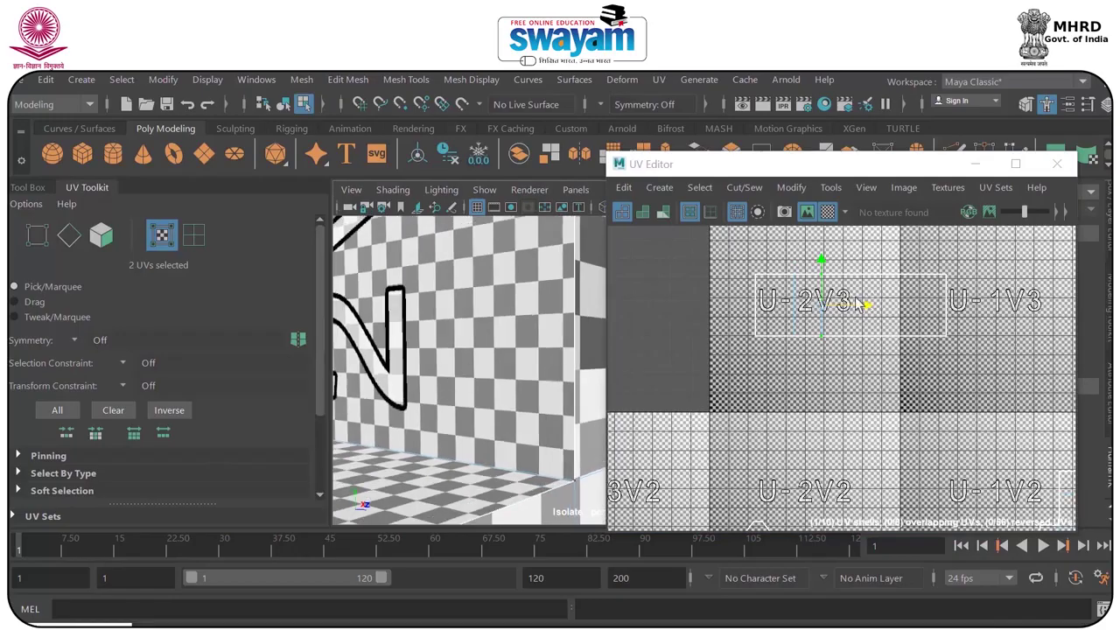
pyautogui.scroll(5, 764, 290)
pyautogui.keyDown('alt'); pyautogui.moveTo(528, 374); pyautogui.dragTo(464, 351); pyautogui.keyUp('alt')
# Select the tower face's bottom UV pair and move it down in V to even out the lowest bevelled face's checker squares.
pyautogui.moveTo(464, 351); pyautogui.dragTo(449, 226, button='right')
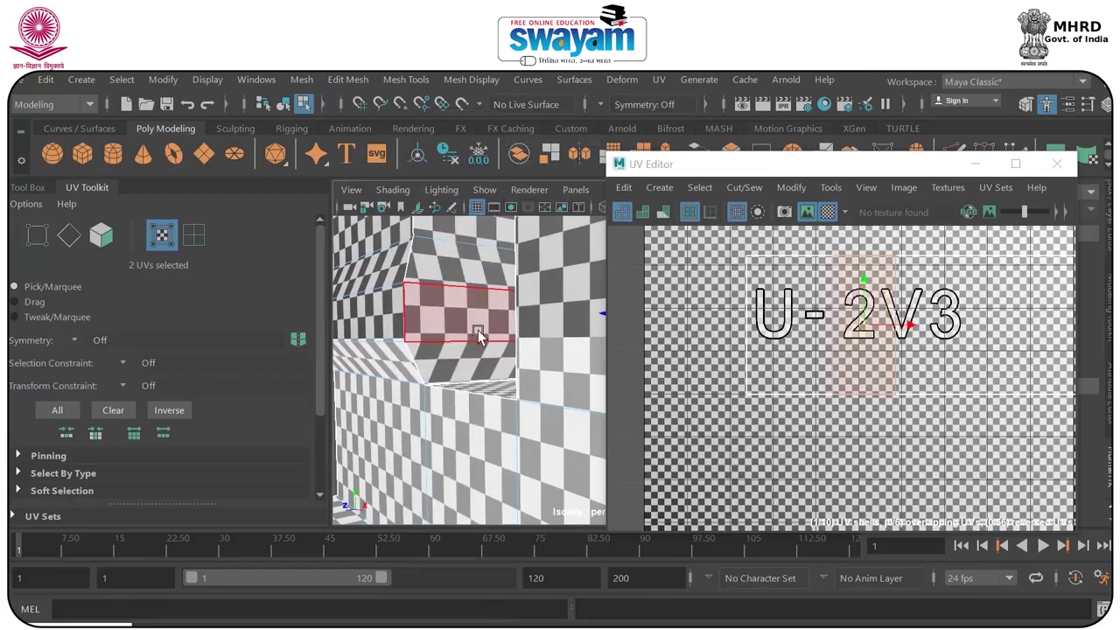
pyautogui.click(472, 361)
pyautogui.scroll(-8, 887, 379)
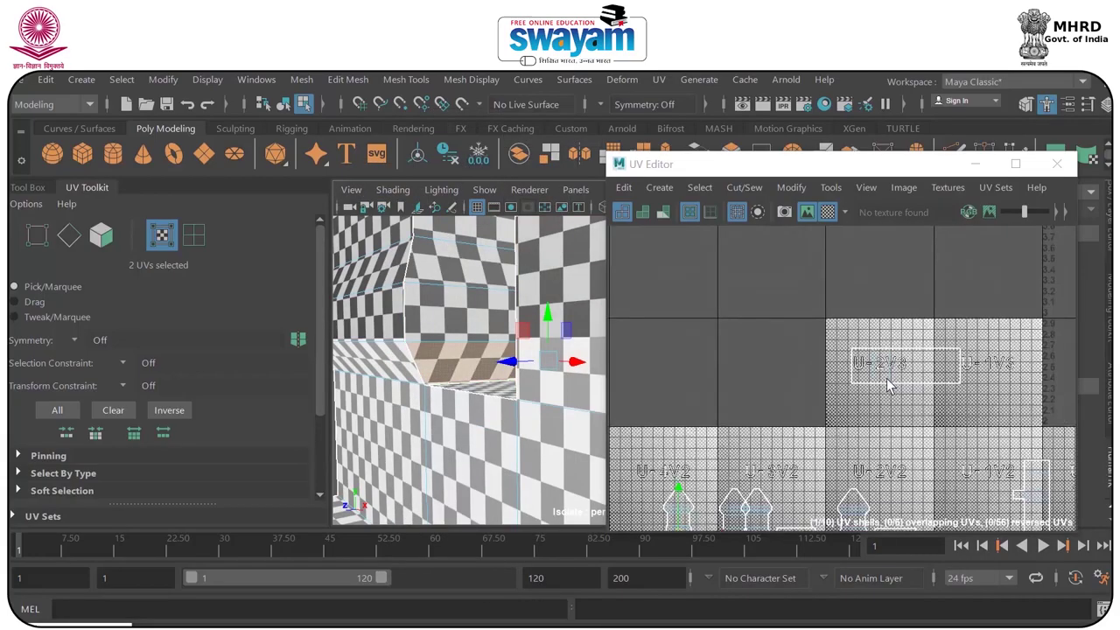
pyautogui.scroll(-5, 888, 379)
pyautogui.keyDown('alt'); pyautogui.moveTo(870, 400); pyautogui.dragTo(902, 325, button='middle'); pyautogui.keyUp('alt')
pyautogui.scroll(14, 813, 388)
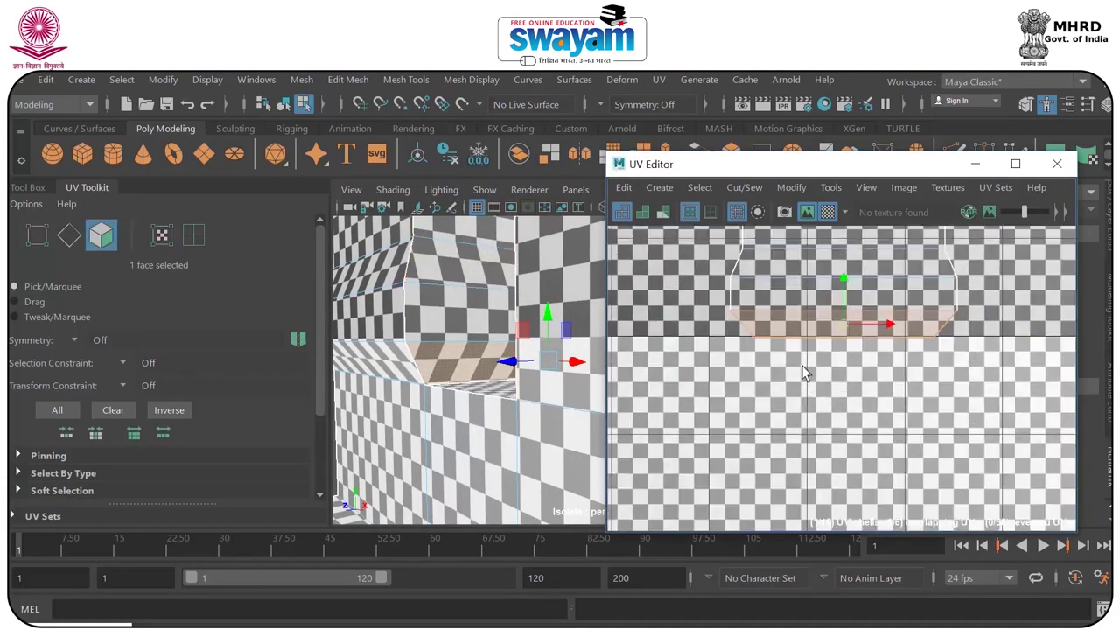
pyautogui.scroll(3, 802, 365)
pyautogui.keyDown('alt'); pyautogui.moveTo(805, 304); pyautogui.dragTo(784, 360, button='middle'); pyautogui.keyUp('alt')
pyautogui.moveTo(730, 370); pyautogui.dragTo(794, 367, button='right')
pyautogui.moveTo(926, 403); pyautogui.dragTo(1037, 413)
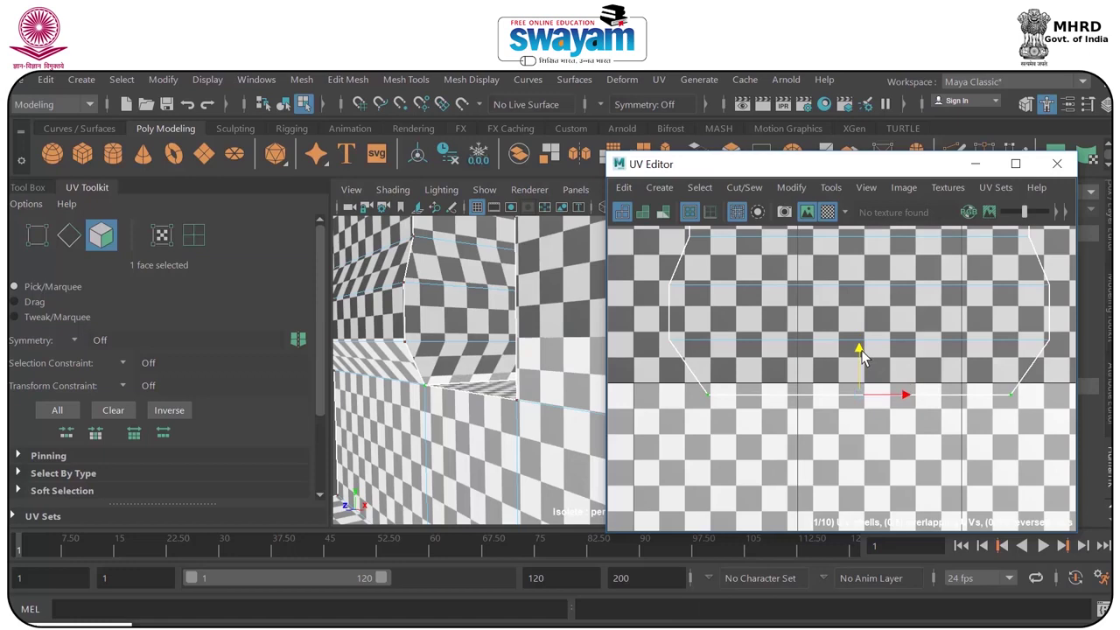
# Examine the checker pattern across the tower and the front wall from several angles.
pyautogui.scroll(-6, 865, 352)
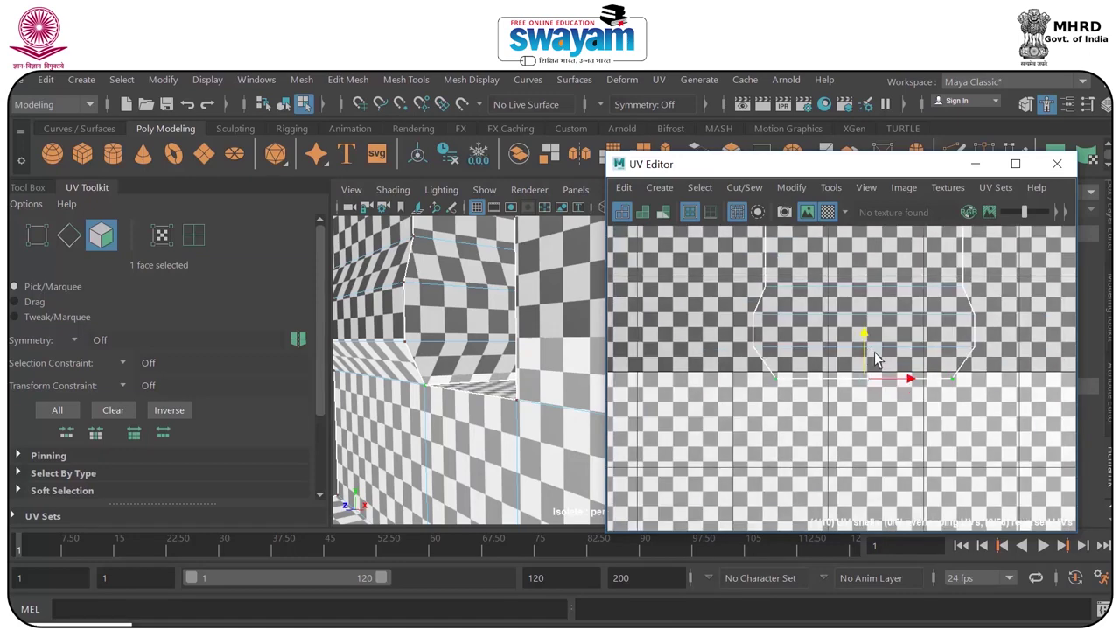
pyautogui.scroll(-3, 884, 342)
pyautogui.keyDown('alt'); pyautogui.moveTo(433, 406); pyautogui.dragTo(505, 374); pyautogui.keyUp('alt')
pyautogui.scroll(-10, 505, 374)
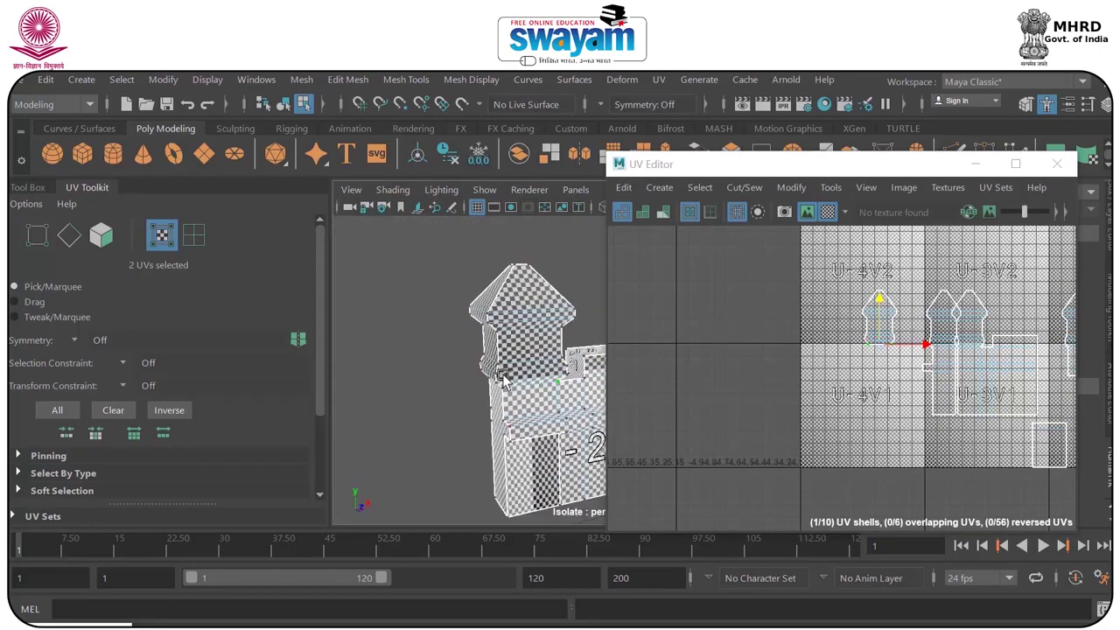
pyautogui.keyDown('alt'); pyautogui.moveTo(541, 381); pyautogui.dragTo(417, 325, button='middle'); pyautogui.keyUp('alt')
pyautogui.scroll(7, 455, 353)
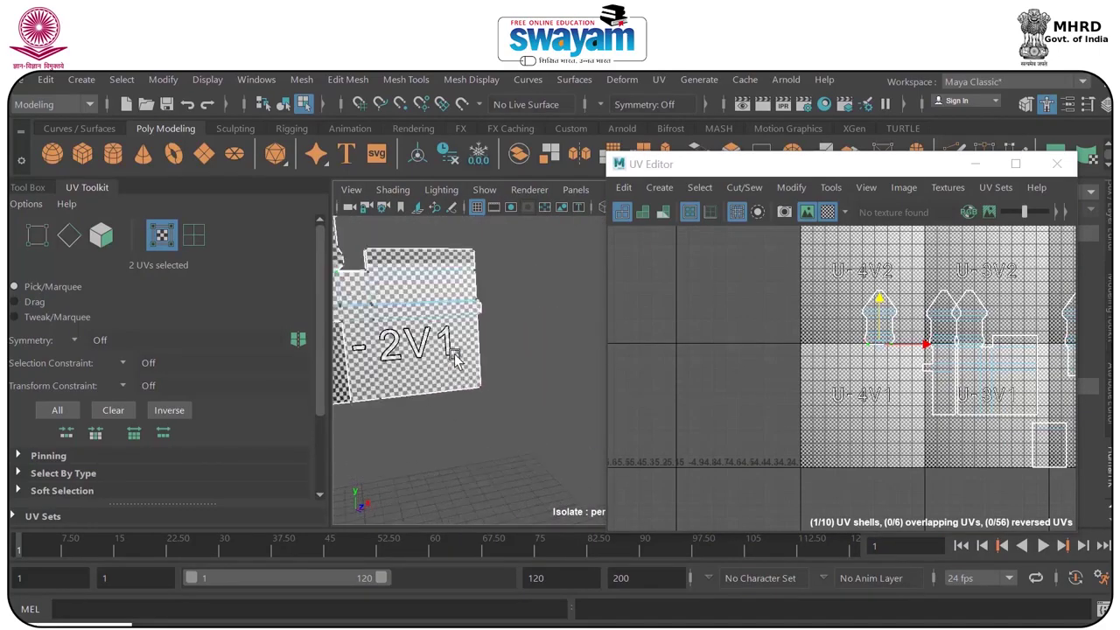
pyautogui.keyDown('alt'); pyautogui.moveTo(440, 362); pyautogui.dragTo(570, 421, button='middle'); pyautogui.keyUp('alt')
pyautogui.scroll(-5, 572, 420)
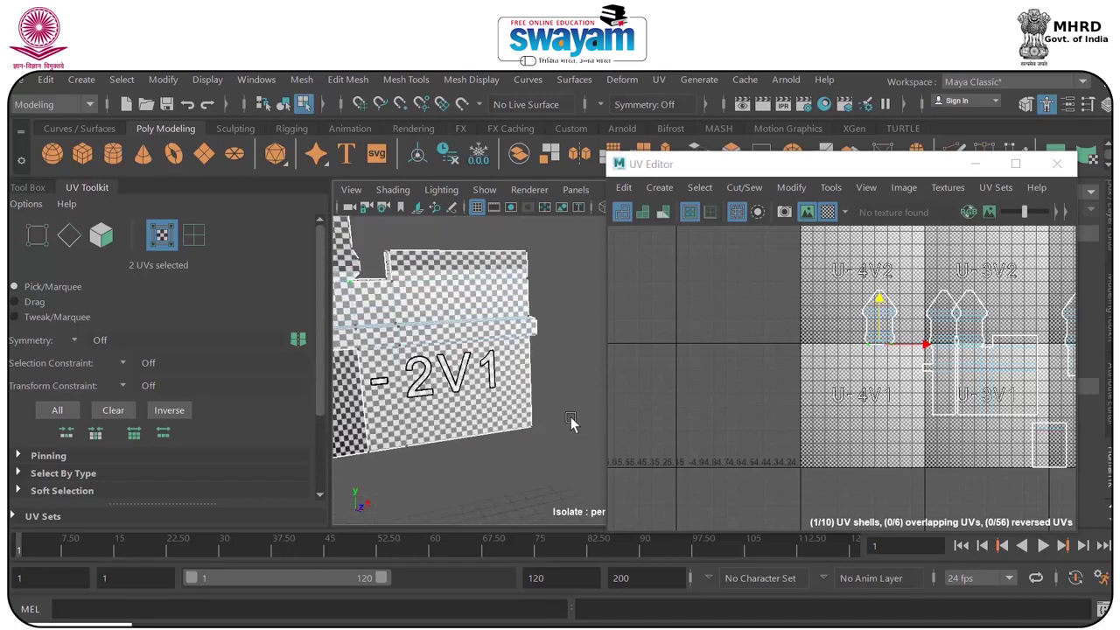
# Save the scene, continuing past the student version notice, and close the UV Editor.
pyautogui.hotkey('ctrl', 's')
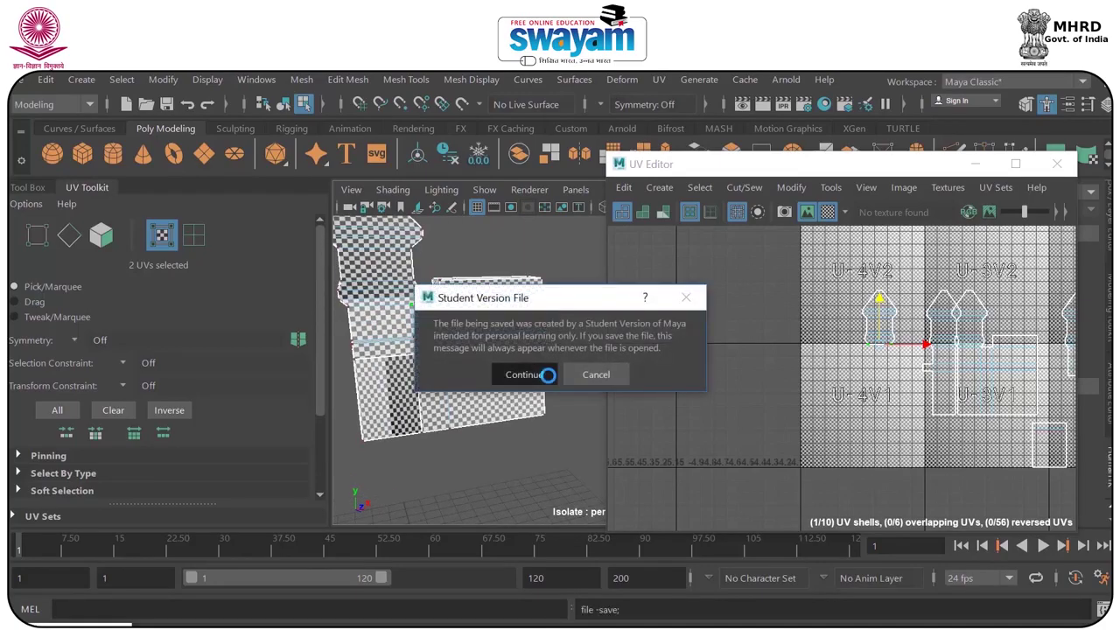
pyautogui.click(547, 375)
pyautogui.scroll(-4, 551, 382)
pyautogui.scroll(3, 551, 382)
pyautogui.keyDown('alt'); pyautogui.moveTo(546, 400); pyautogui.dragTo(478, 388); pyautogui.keyUp('alt')
pyautogui.moveTo(818, 171); pyautogui.dragTo(757, 173)
pyautogui.click(994, 166)
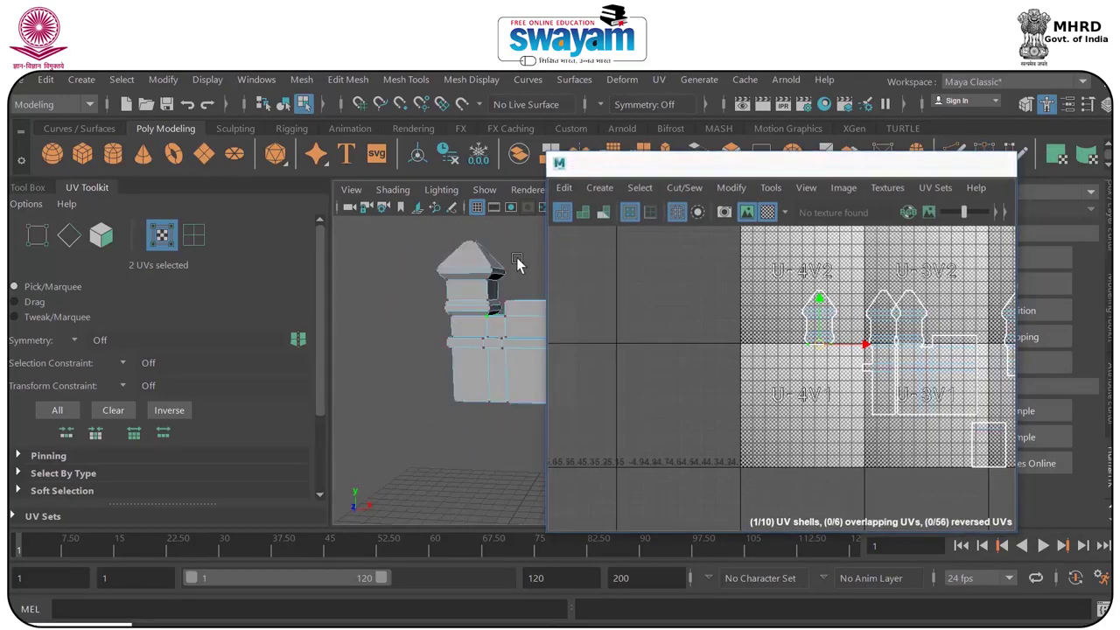
# Switch the fort building back to object selection and reopen the UV Editor to display all its shells.
pyautogui.moveTo(500, 311); pyautogui.dragTo(595, 144, button='right')
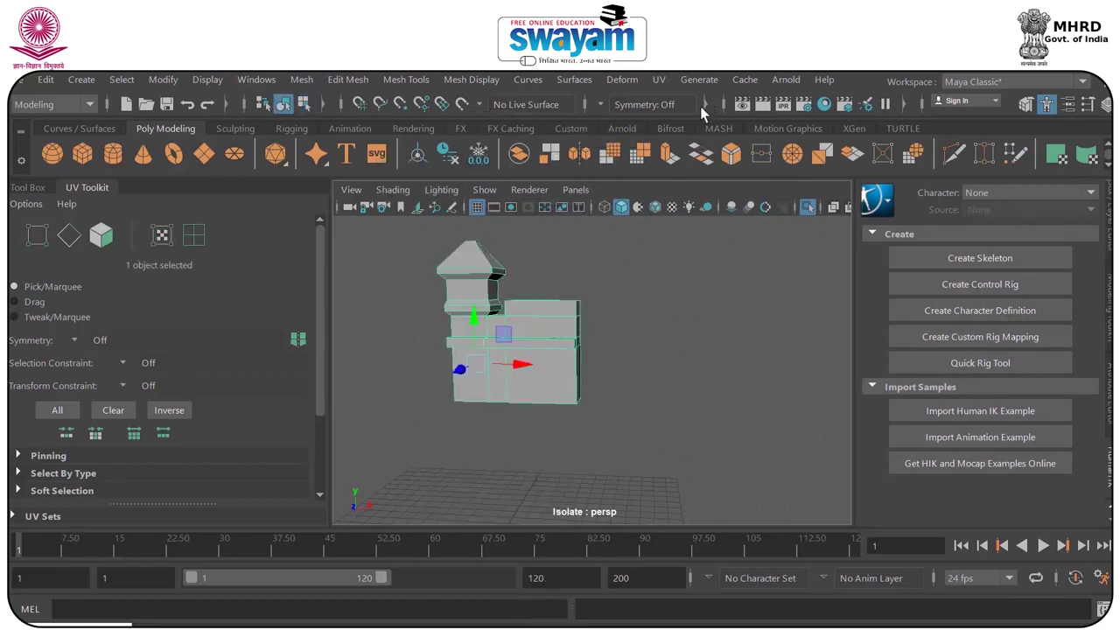
pyautogui.click(661, 79)
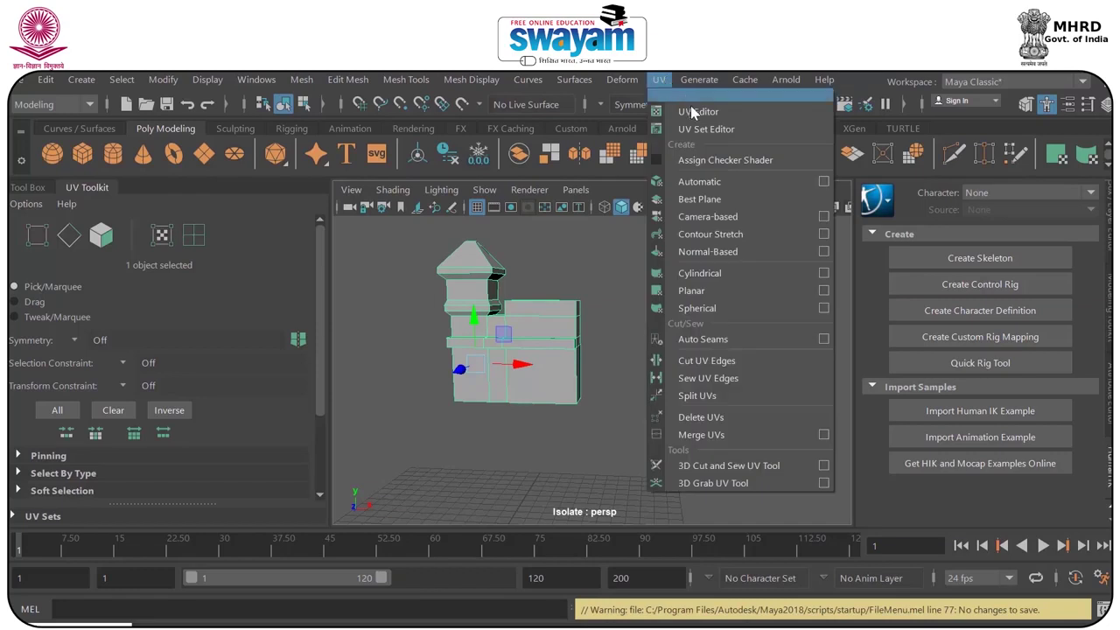
pyautogui.click(697, 112)
pyautogui.scroll(-4, 908, 341)
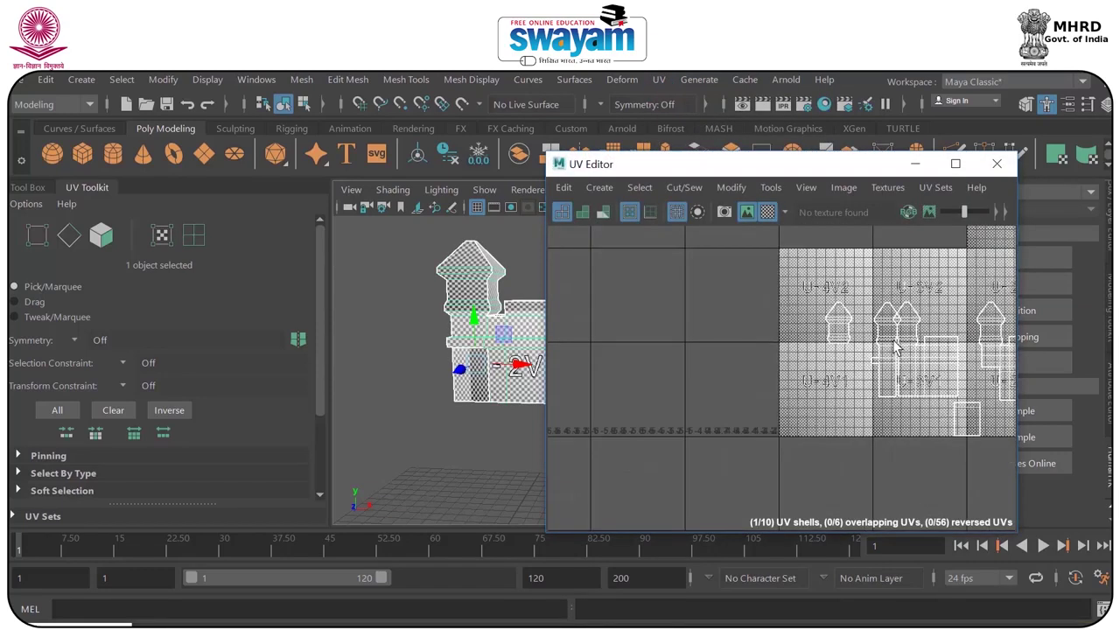
pyautogui.keyDown('alt'); pyautogui.moveTo(923, 361); pyautogui.dragTo(688, 426, button='middle'); pyautogui.keyUp('alt')
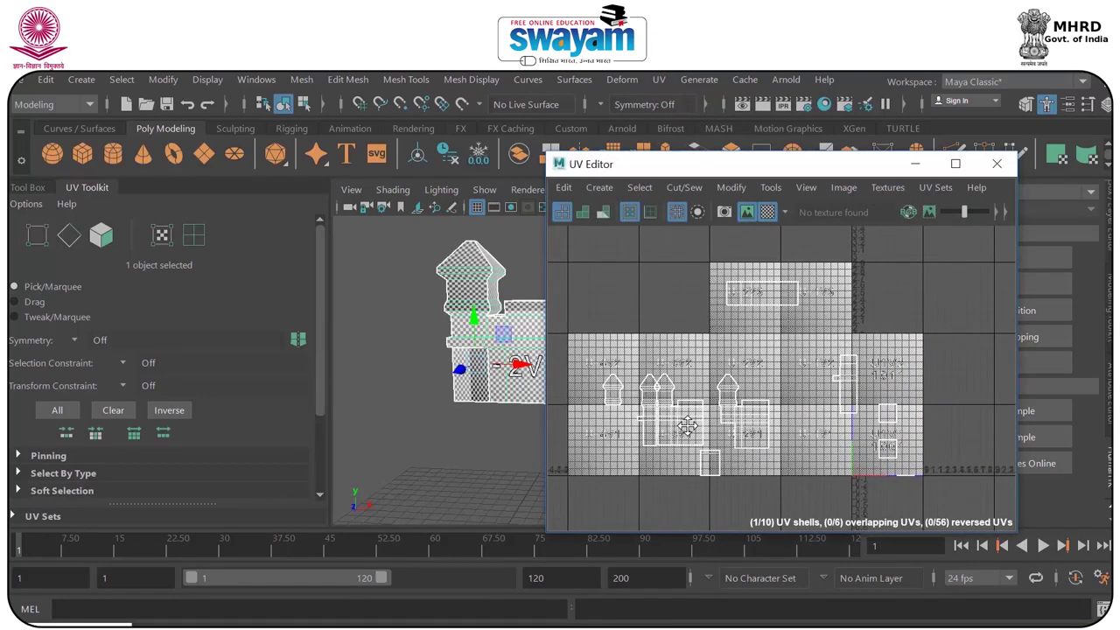
# Inspect the building's underside, front wall and flat roof for uneven checker squares.
pyautogui.keyDown('alt'); pyautogui.moveTo(461, 412); pyautogui.dragTo(449, 315); pyautogui.keyUp('alt')
pyautogui.keyDown('alt'); pyautogui.moveTo(442, 466); pyautogui.dragTo(413, 363, button='middle'); pyautogui.keyUp('alt')
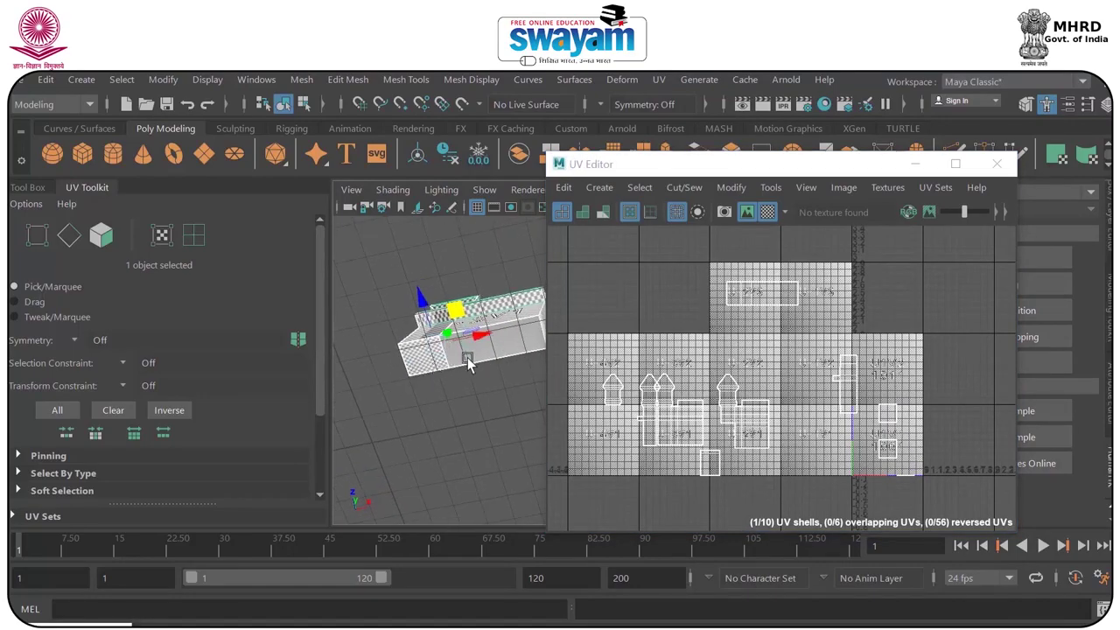
pyautogui.keyDown('alt'); pyautogui.moveTo(442, 317); pyautogui.dragTo(416, 384); pyautogui.keyUp('alt')
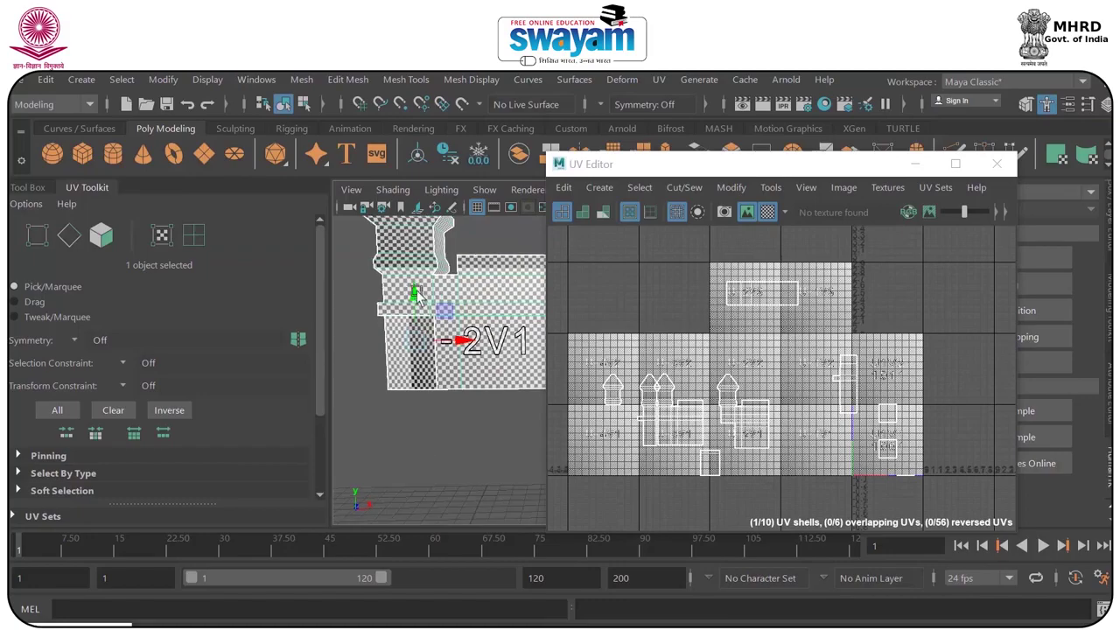
pyautogui.keyDown('alt'); pyautogui.moveTo(480, 289); pyautogui.dragTo(413, 398); pyautogui.keyUp('alt')
pyautogui.scroll(5, 460, 346)
pyautogui.keyDown('alt'); pyautogui.moveTo(473, 340); pyautogui.dragTo(620, 402, button='middle'); pyautogui.keyUp('alt')
pyautogui.scroll(3, 512, 424)
pyautogui.scroll(-5, 504, 426)
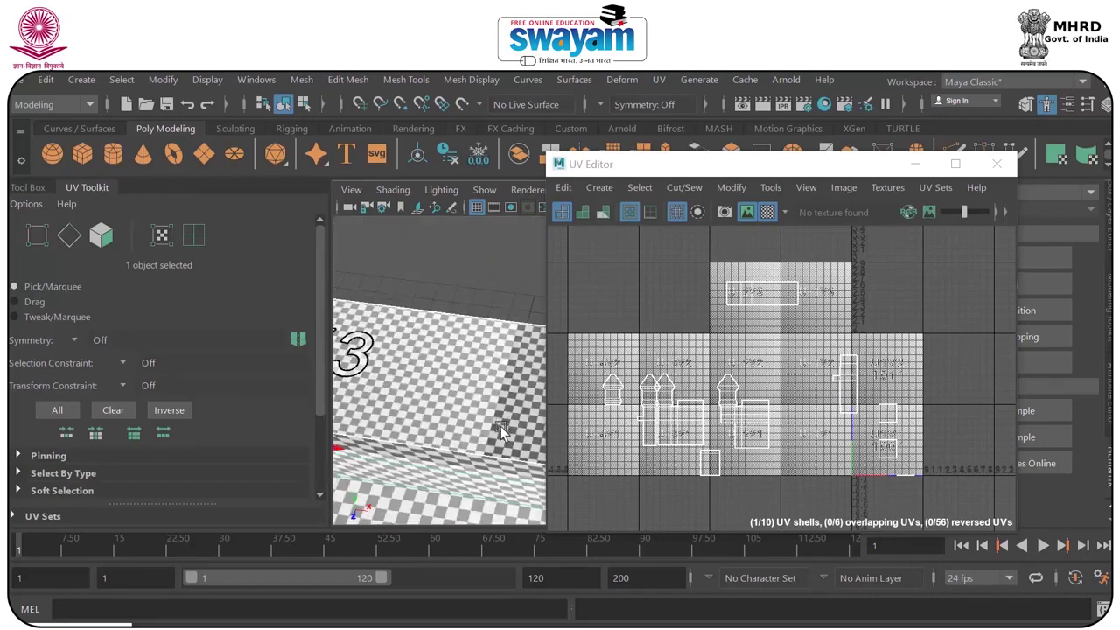
pyautogui.keyDown('alt'); pyautogui.moveTo(500, 429); pyautogui.dragTo(518, 449); pyautogui.keyUp('alt')
pyautogui.keyDown('alt'); pyautogui.moveTo(518, 450); pyautogui.dragTo(428, 321, button='middle'); pyautogui.keyUp('alt')
pyautogui.keyDown('alt'); pyautogui.moveTo(428, 321); pyautogui.dragTo(445, 338); pyautogui.keyUp('alt')
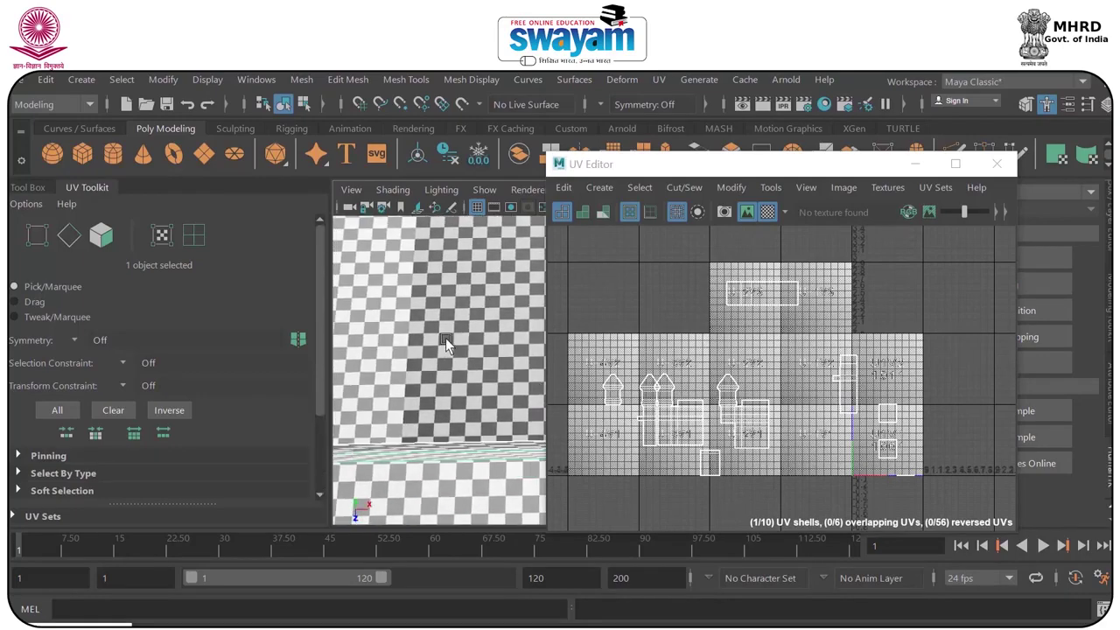
# Close the UV Editor and turn off the isolated view to bring back the rest of the fort.
pyautogui.click(986, 167)
pyautogui.scroll(-10, 644, 331)
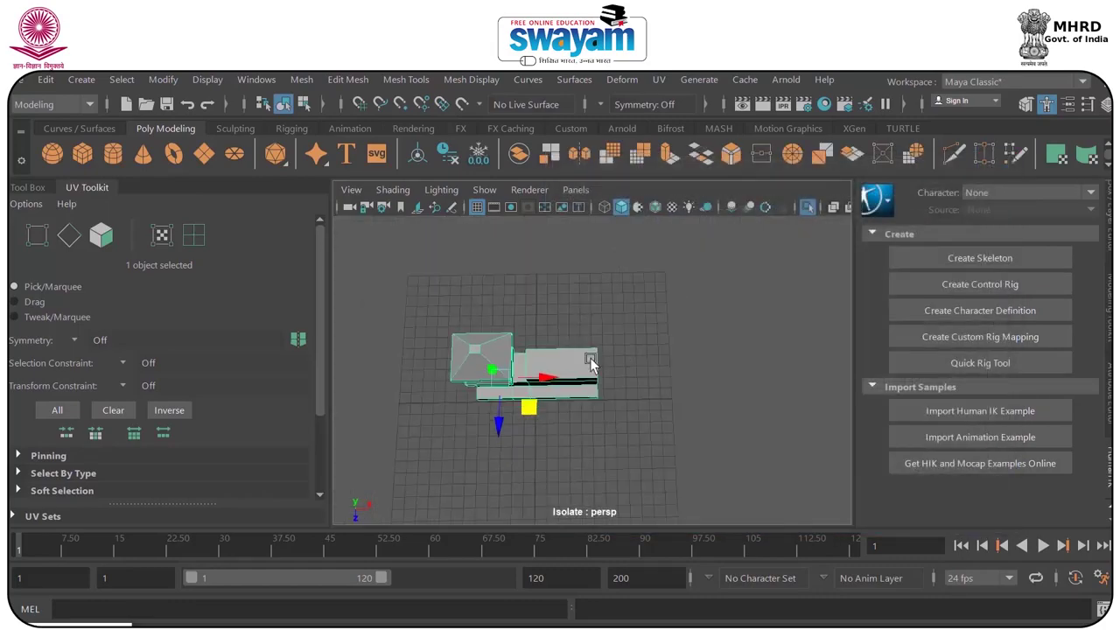
pyautogui.keyDown('alt'); pyautogui.moveTo(589, 360); pyautogui.dragTo(552, 323); pyautogui.keyUp('alt')
pyautogui.keyDown('alt'); pyautogui.moveTo(565, 324); pyautogui.dragTo(581, 351, button='middle'); pyautogui.keyUp('alt')
pyautogui.keyDown('alt'); pyautogui.moveTo(573, 365); pyautogui.dragTo(577, 339); pyautogui.keyUp('alt')
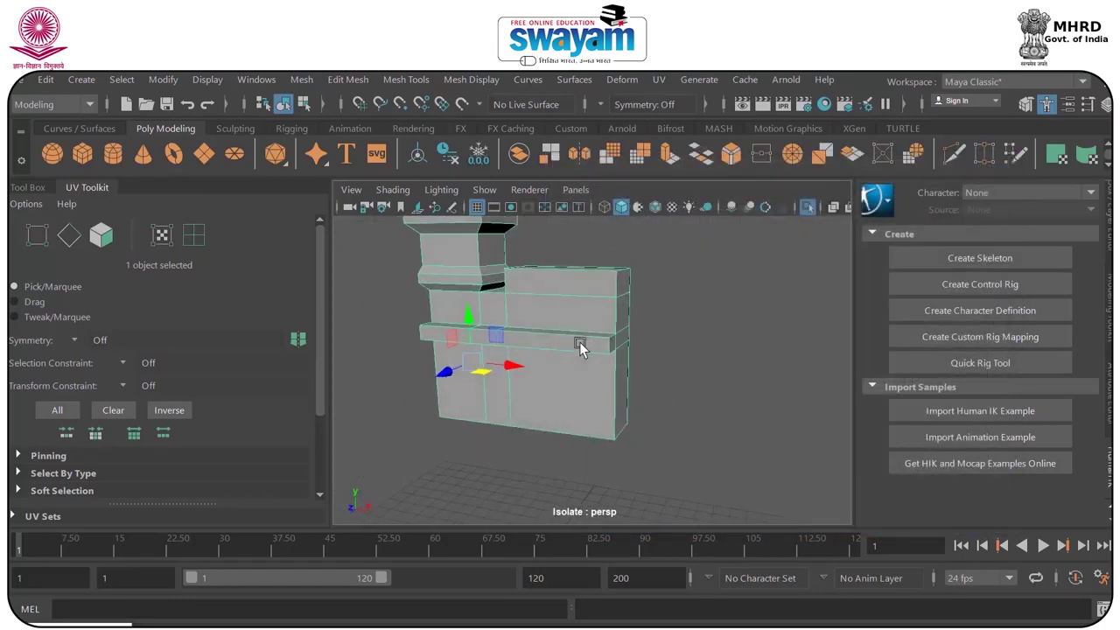
pyautogui.click(809, 212)
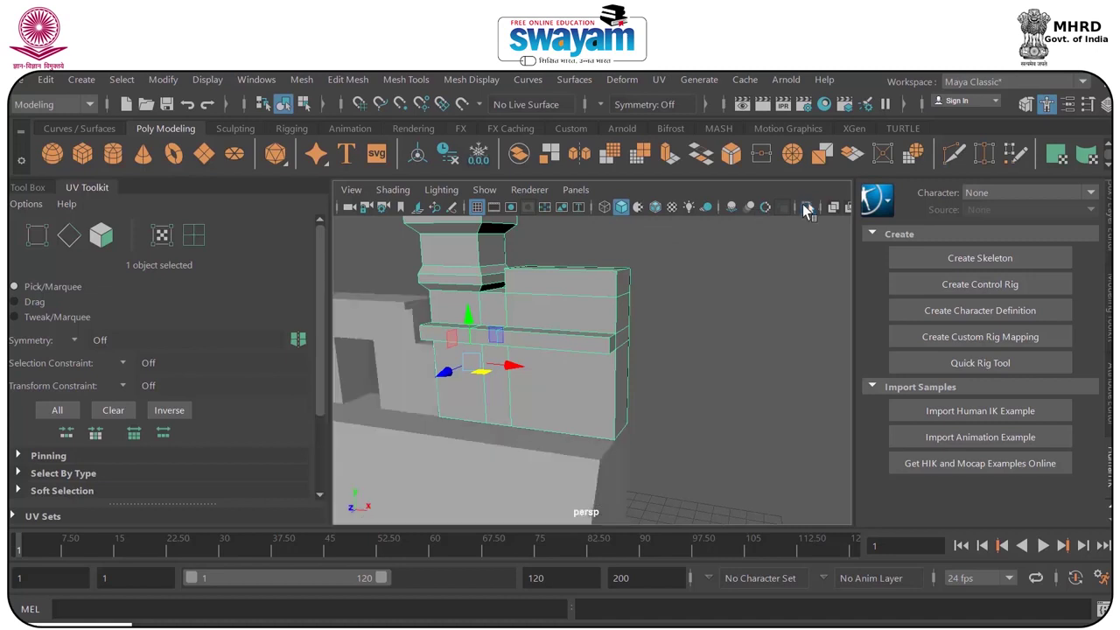
# Select the large sloped base block beneath the fort building.
pyautogui.scroll(-5, 667, 331)
pyautogui.keyDown('alt'); pyautogui.moveTo(588, 393); pyautogui.dragTo(533, 412); pyautogui.keyUp('alt')
pyautogui.keyDown('alt'); pyautogui.moveTo(534, 469); pyautogui.dragTo(545, 371, button='middle'); pyautogui.keyUp('alt')
pyautogui.click(548, 377)
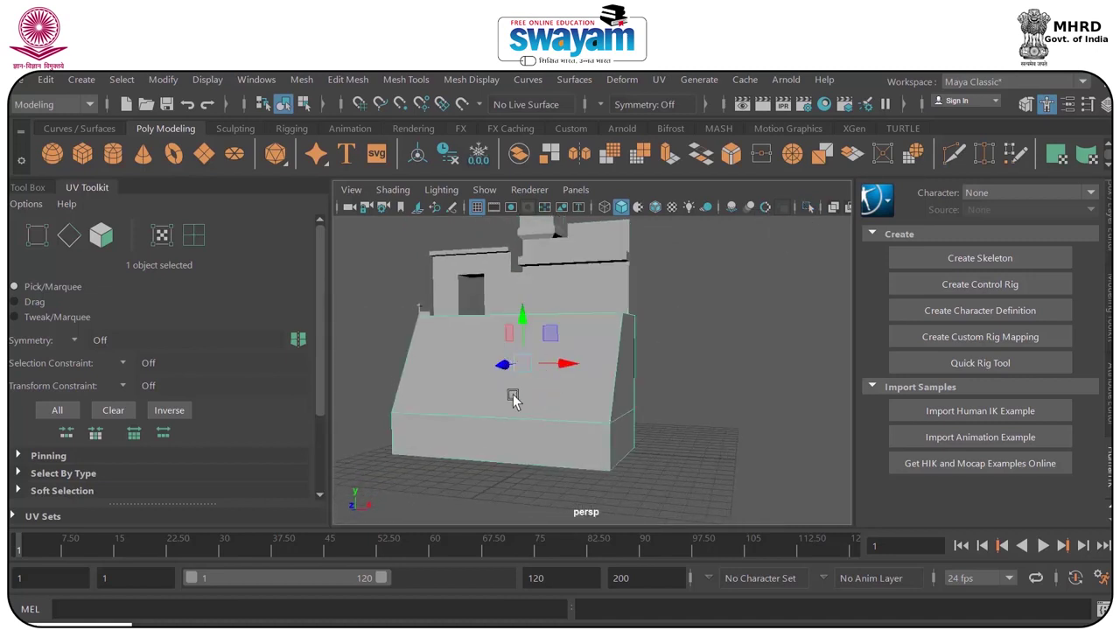
pyautogui.keyDown('alt'); pyautogui.moveTo(513, 396); pyautogui.dragTo(590, 409); pyautogui.keyUp('alt')
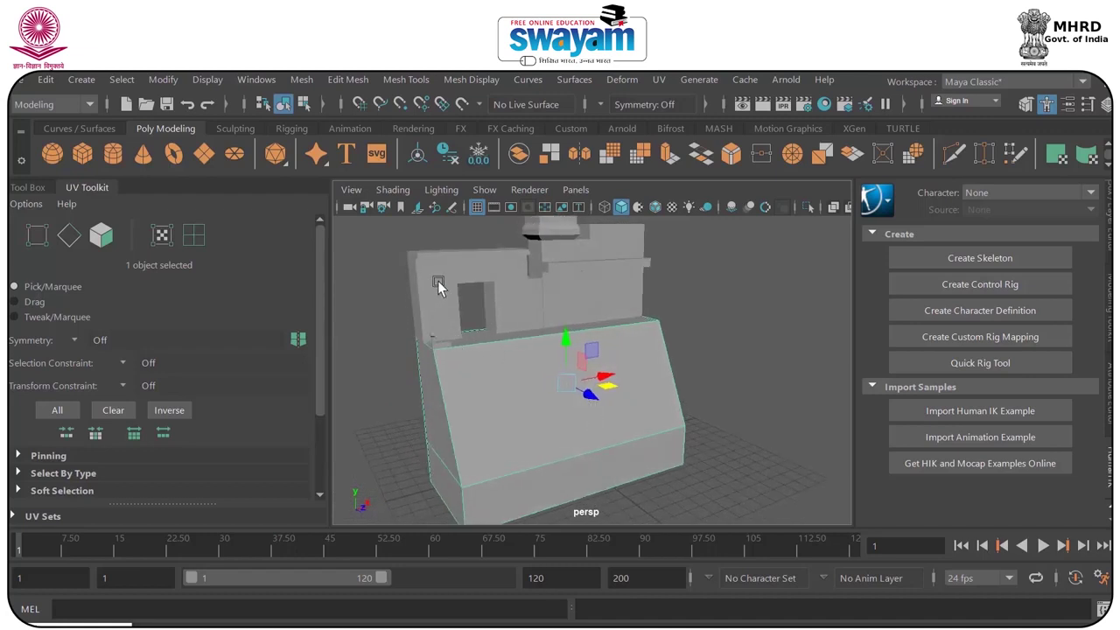